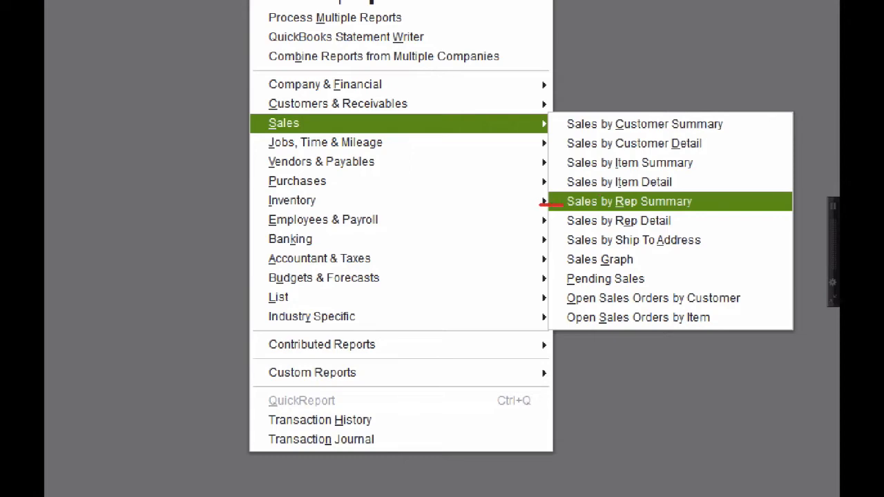
# Run the Sales by Rep Summary report for all dates and maximize the report window.
pyautogui.moveTo(699, 203); pyautogui.dragTo(759, 200)
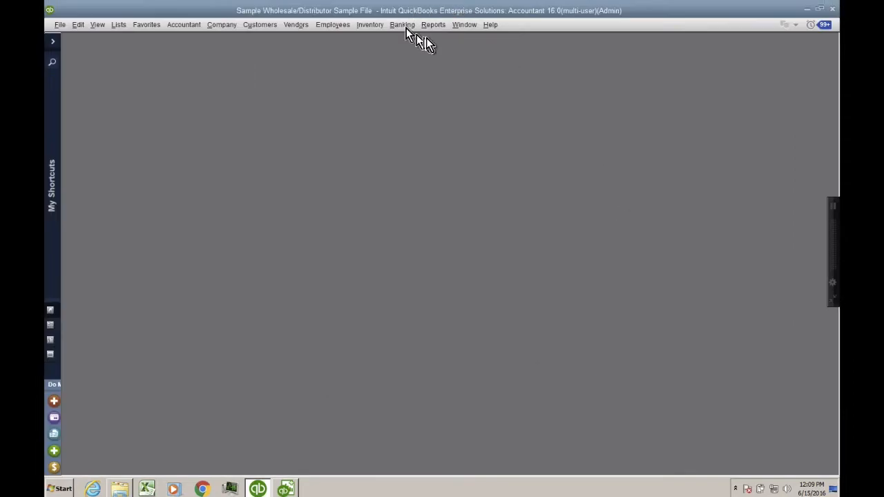
pyautogui.click(431, 26)
pyautogui.moveTo(497, 154)
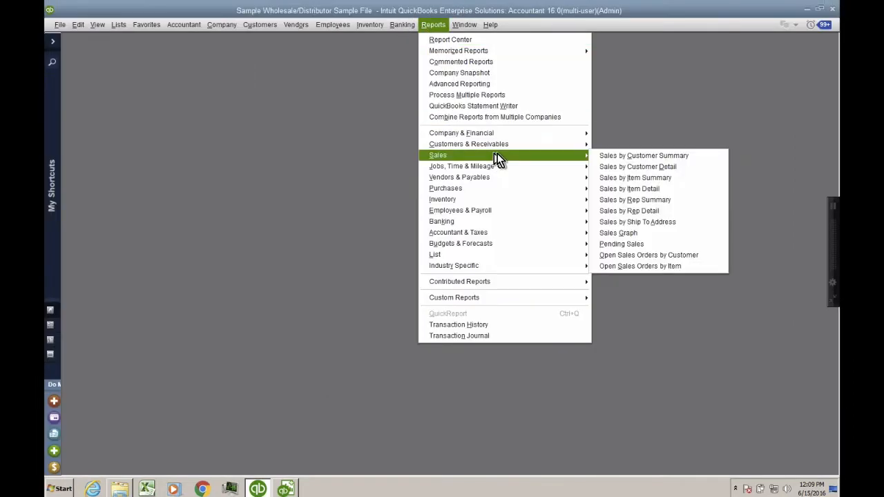
pyautogui.click(668, 200)
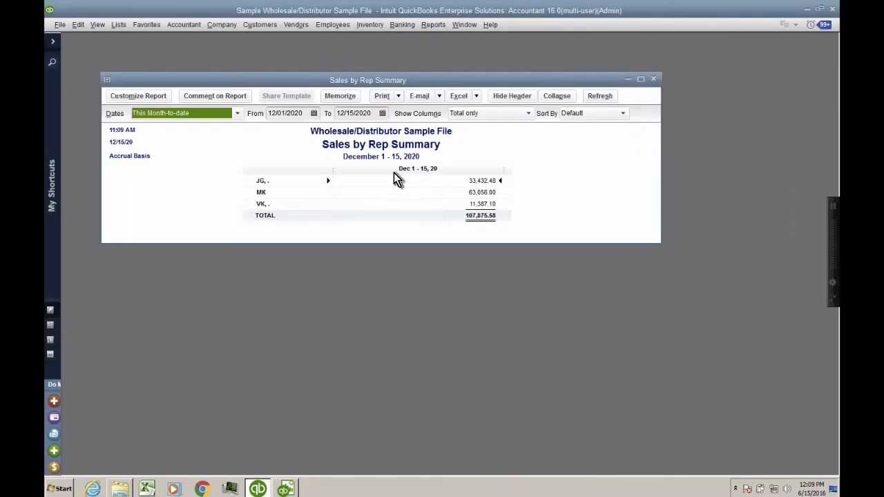
pyautogui.press('a')
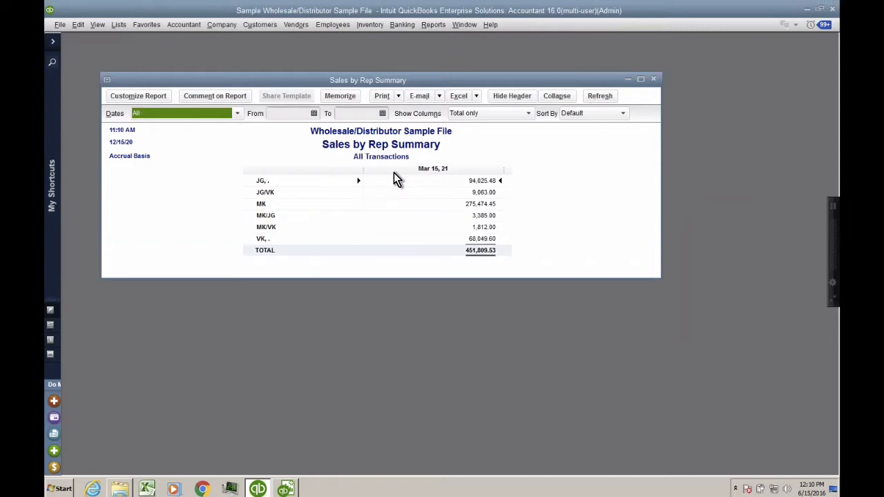
pyautogui.click(641, 80)
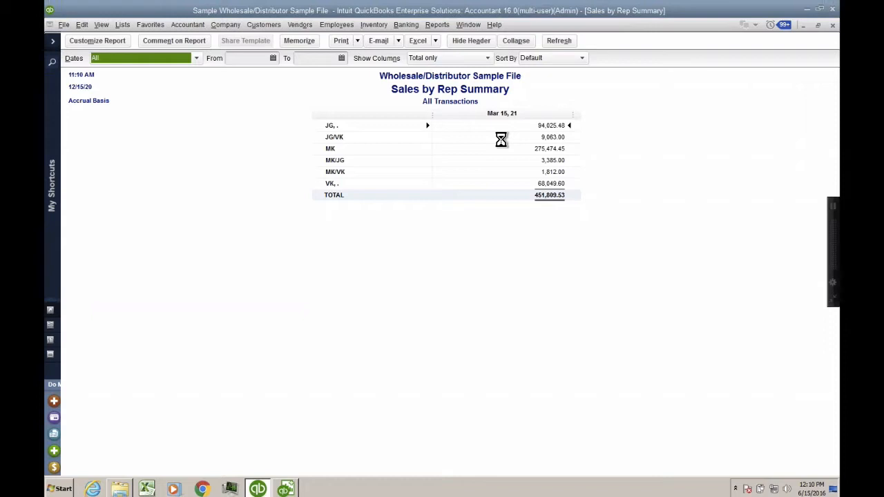
# Increase the font size of the report data throughout the Sales by Rep Summary report.
pyautogui.rightClick(499, 139)
pyautogui.click(227, 145)
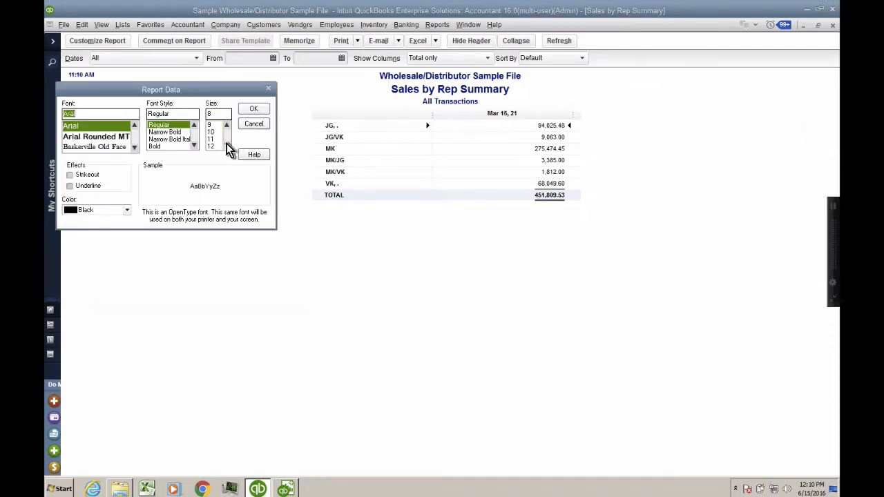
pyautogui.click(253, 109)
pyautogui.click(406, 162)
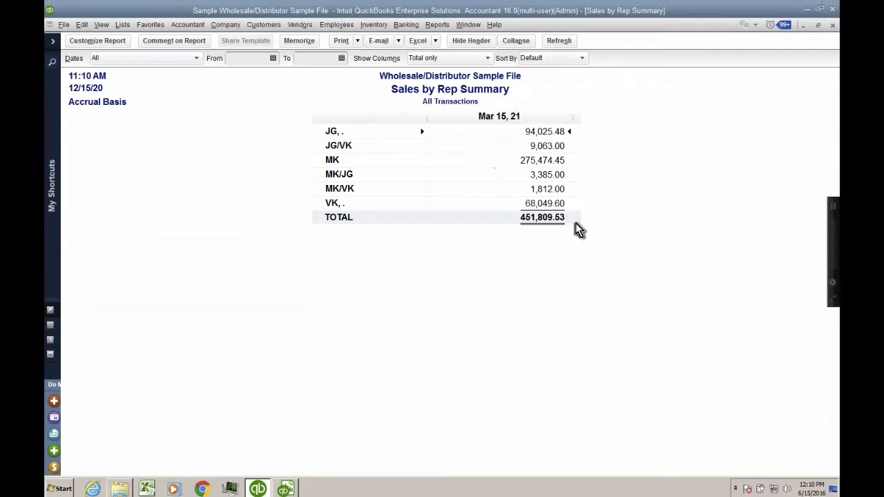
# Drill down from the MK sales total to its first 01/14/2020 invoice and examine the choices in the Rep field.
pyautogui.doubleClick(543, 163)
pyautogui.doubleClick(391, 141)
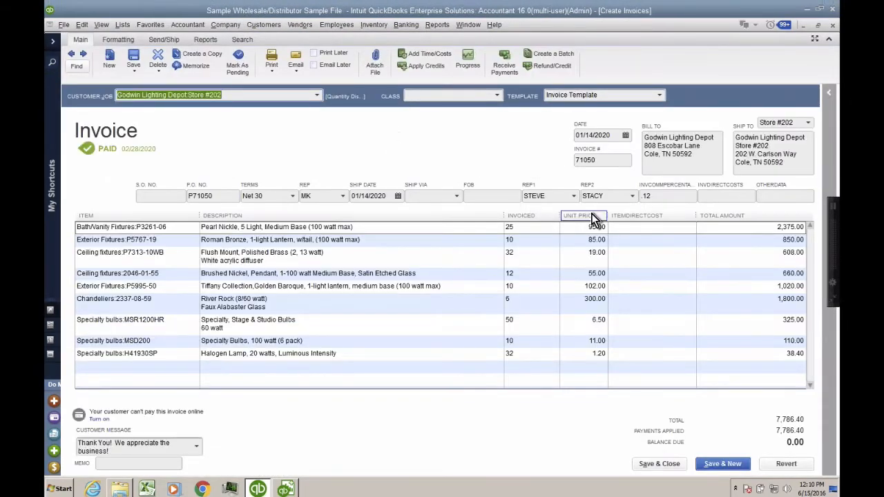
pyautogui.click(320, 197)
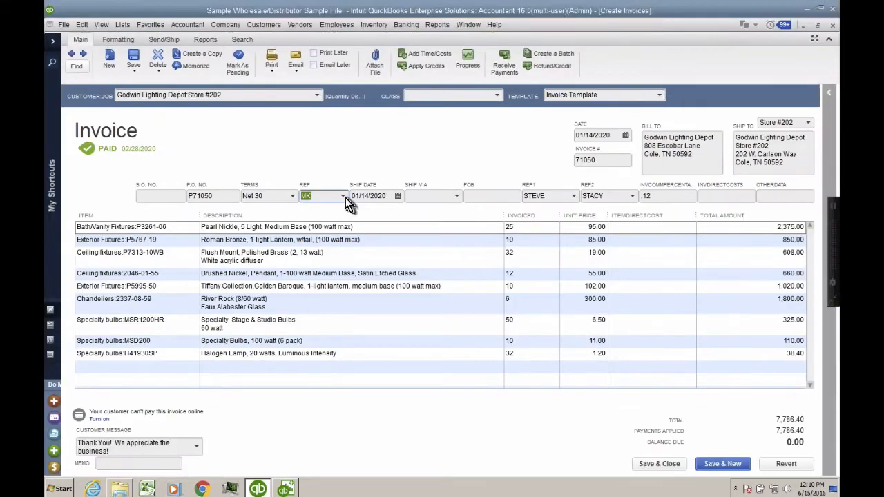
pyautogui.click(344, 196)
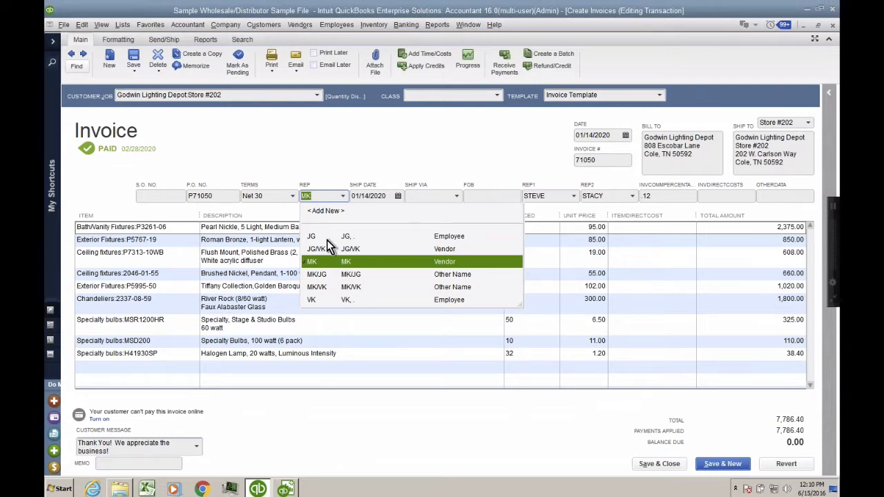
pyautogui.click(320, 262)
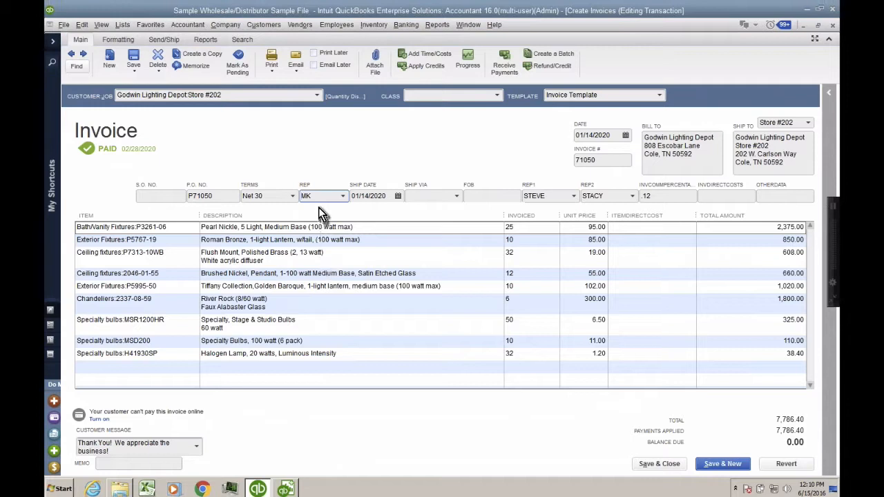
pyautogui.moveTo(318, 194); pyautogui.dragTo(291, 193)
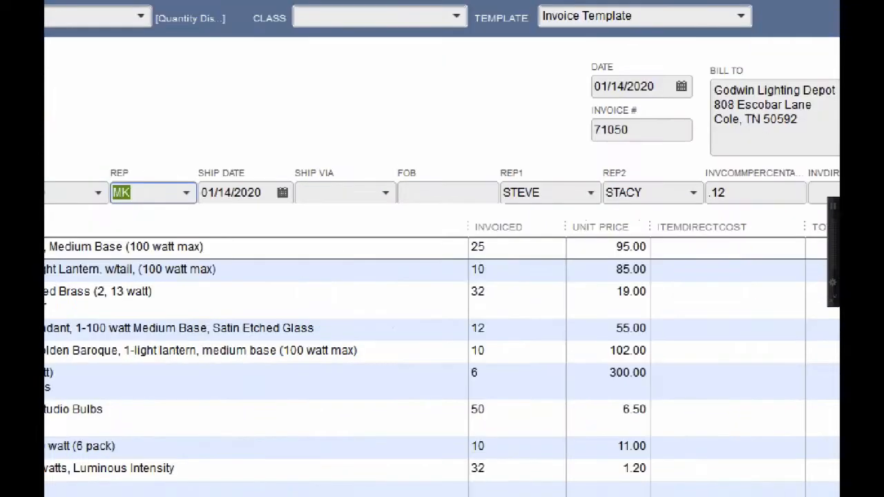
pyautogui.moveTo(767, 162)
pyautogui.mouseDown()
pyautogui.moveTo(415, 128)
pyautogui.moveTo(445, 207)
pyautogui.moveTo(699, 239)
pyautogui.moveTo(725, 165)
pyautogui.moveTo(646, 152)
pyautogui.mouseUp()
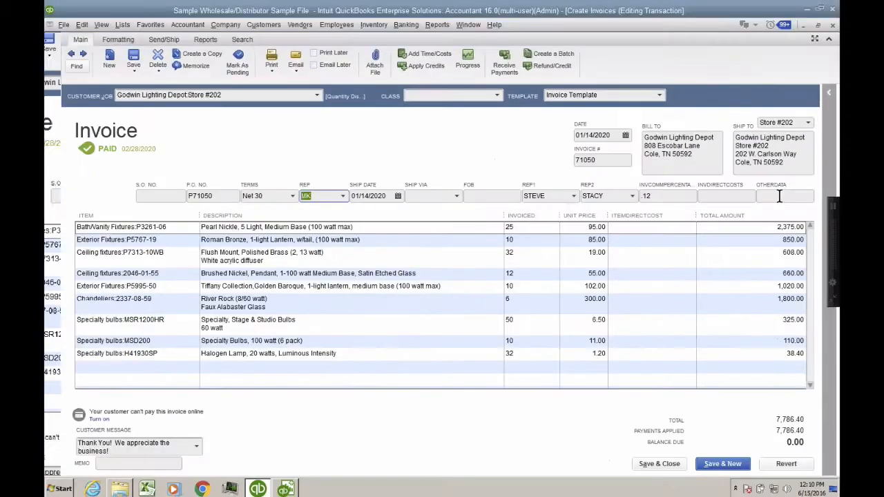
pyautogui.click(343, 197)
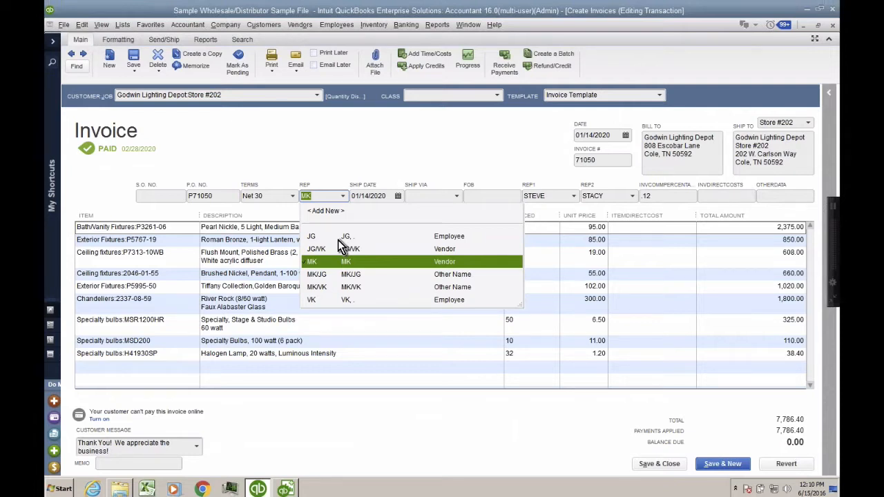
pyautogui.click(296, 150)
# Review the Sales Rep List among the customer and vendor profile lists and compare it with the invoice's Rep choices.
pyautogui.click(123, 25)
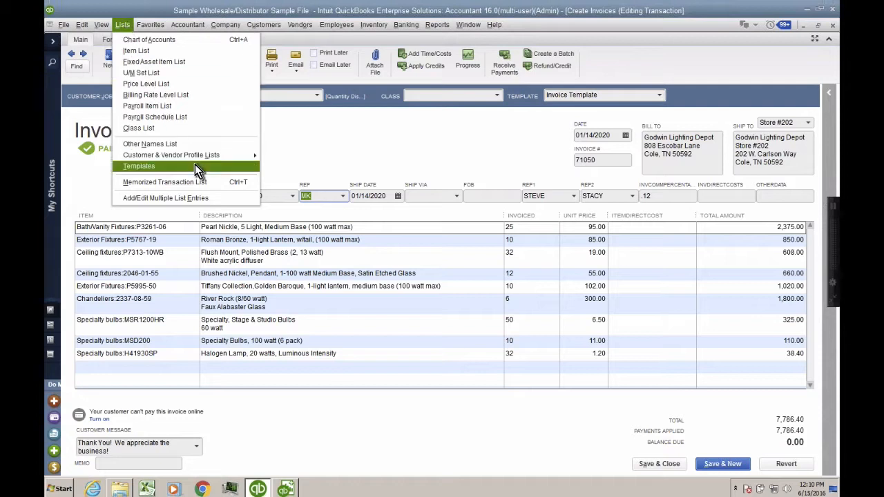
pyautogui.moveTo(195, 161)
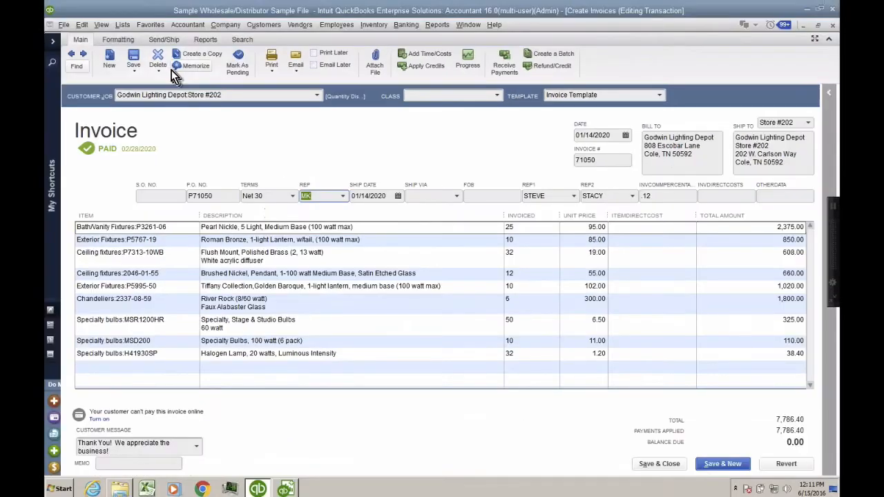
pyautogui.click(122, 25)
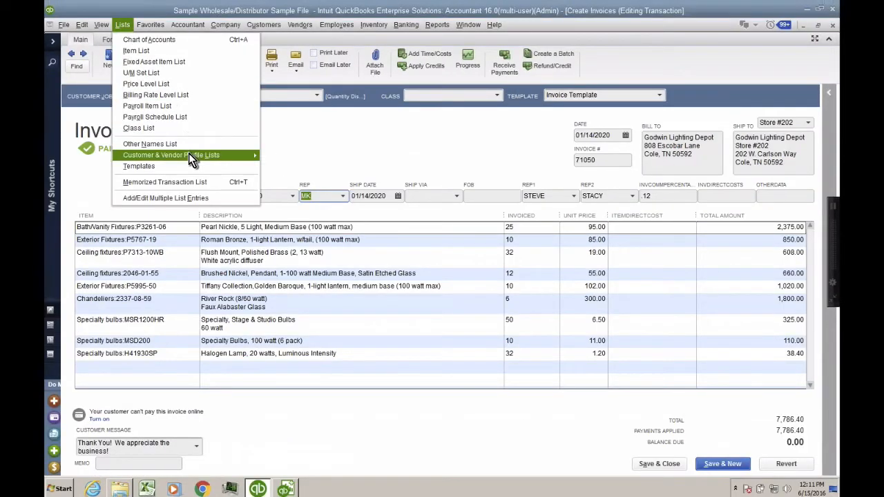
pyautogui.moveTo(189, 154)
pyautogui.click(290, 155)
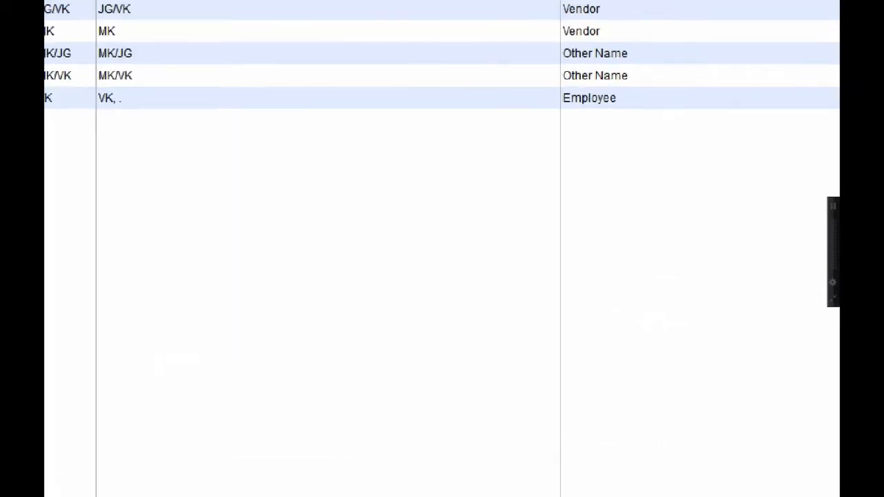
pyautogui.moveTo(191, 32)
pyautogui.mouseDown()
pyautogui.moveTo(78, 10)
pyautogui.moveTo(131, 147)
pyautogui.moveTo(190, 38)
pyautogui.mouseUp()
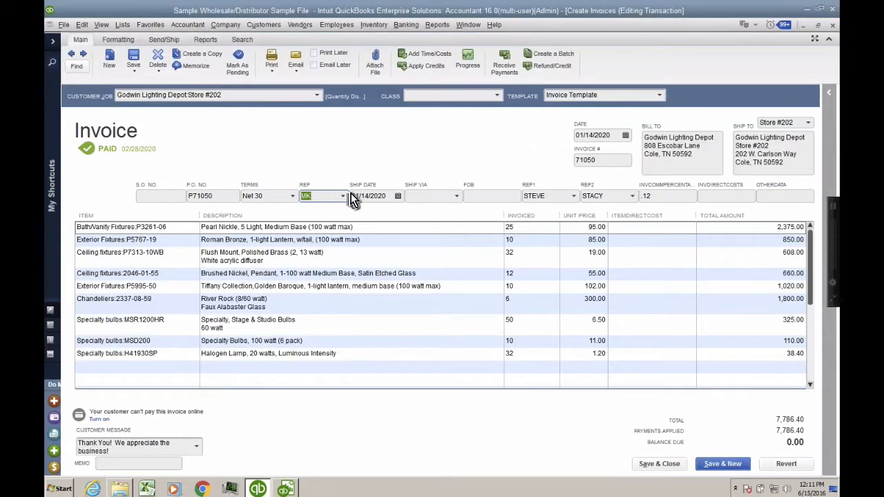
pyautogui.click(343, 196)
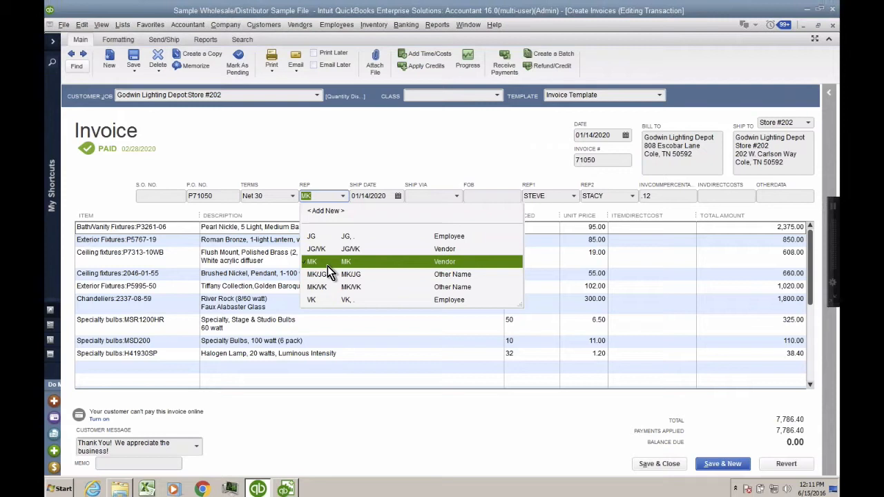
pyautogui.click(318, 262)
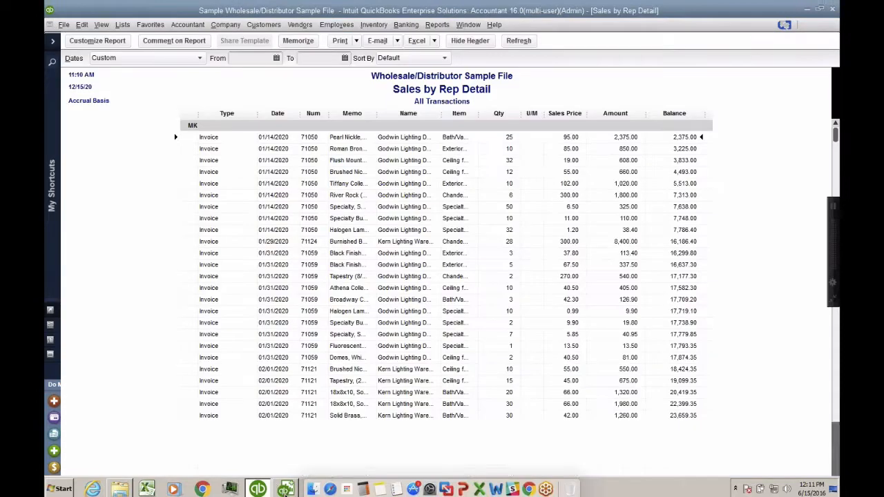
# Switch to QuickBooks Advanced Reporting and filter its Report List to show only Starter Reports.
pyautogui.click(285, 489)
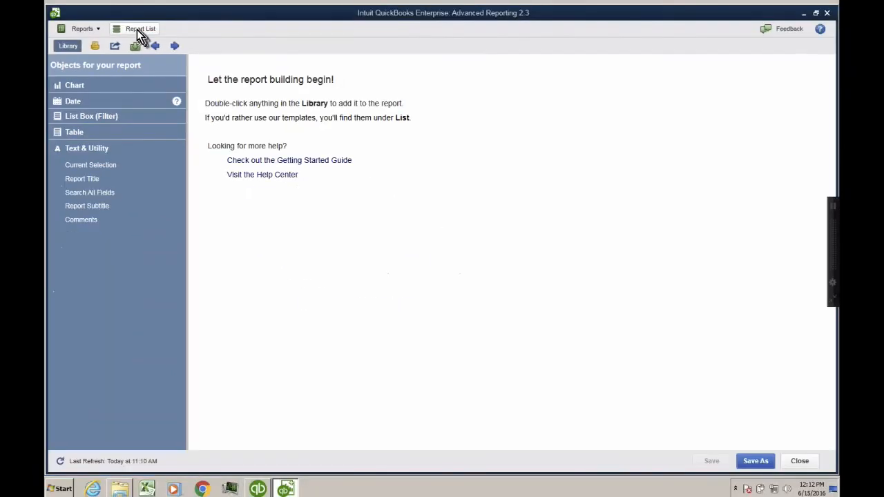
pyautogui.click(144, 48)
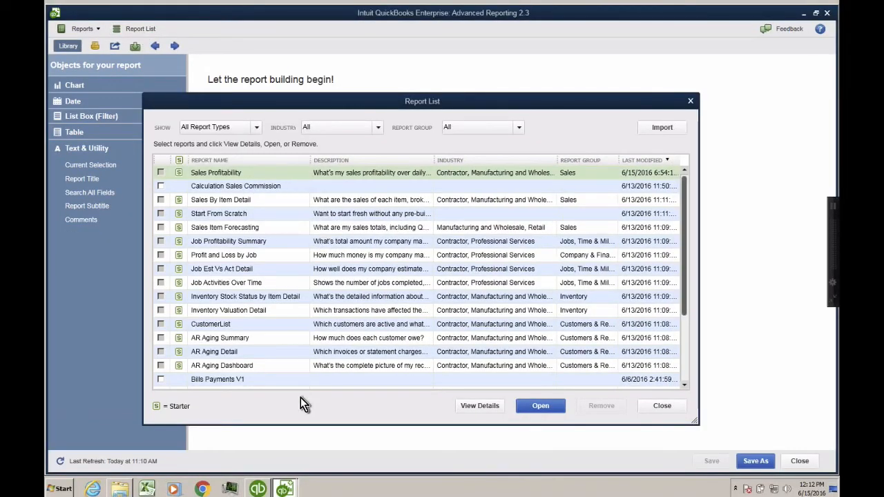
pyautogui.click(251, 130)
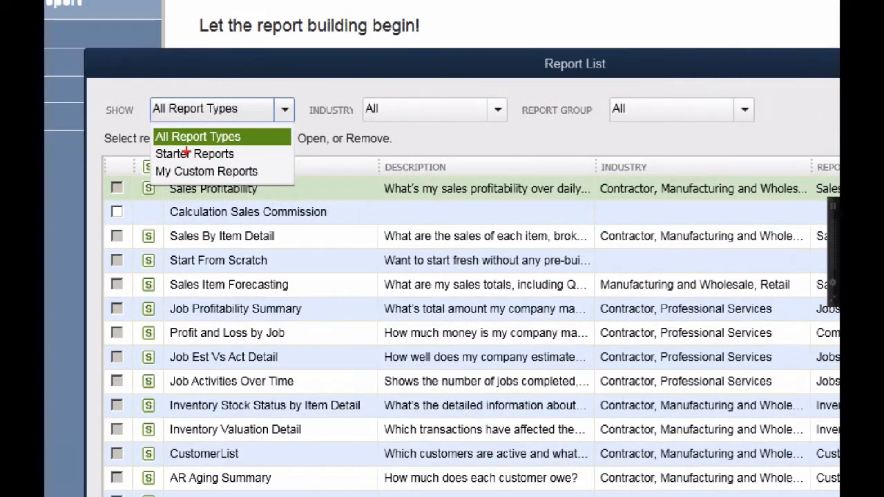
pyautogui.moveTo(152, 152); pyautogui.dragTo(125, 154)
pyautogui.press('Escape')
pyautogui.click(207, 129)
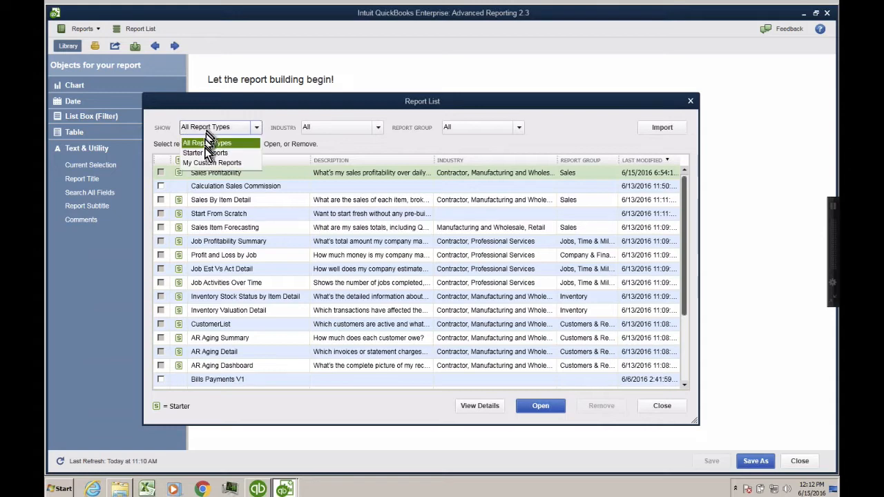
pyautogui.click(207, 150)
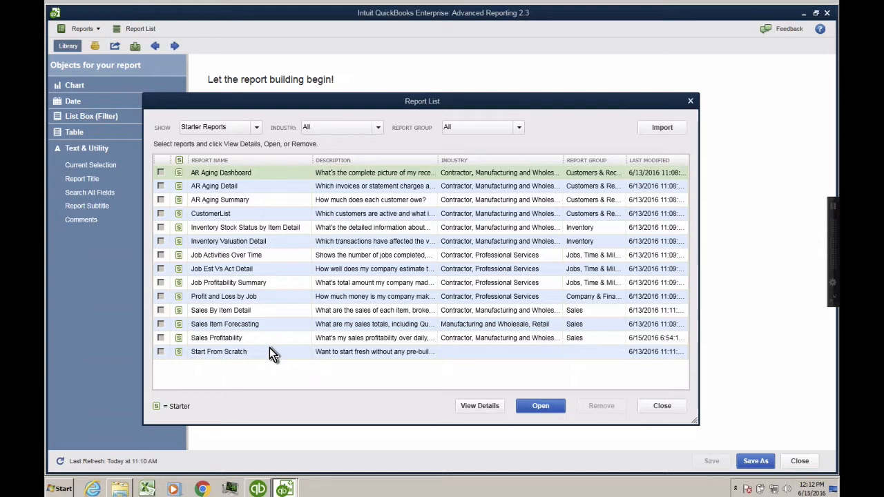
# Open the Sales By Item Detail starter report, hide the object library and look over the report's columns.
pyautogui.click(246, 313)
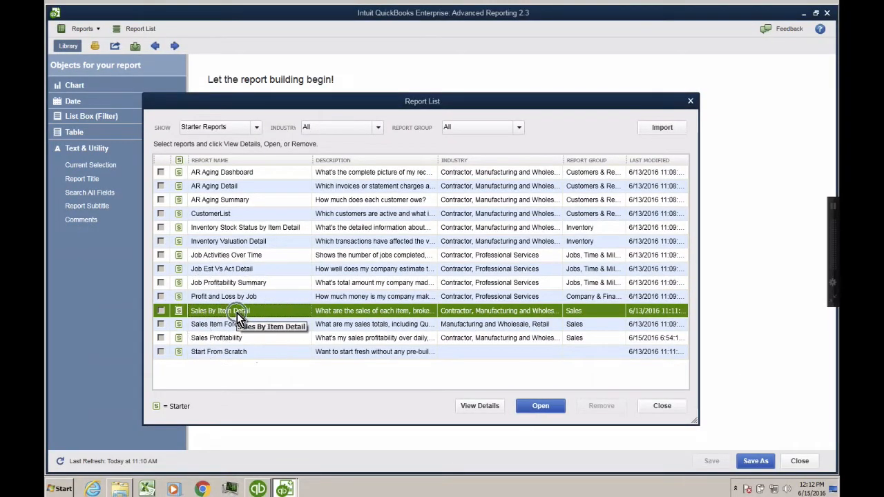
pyautogui.doubleClick(239, 318)
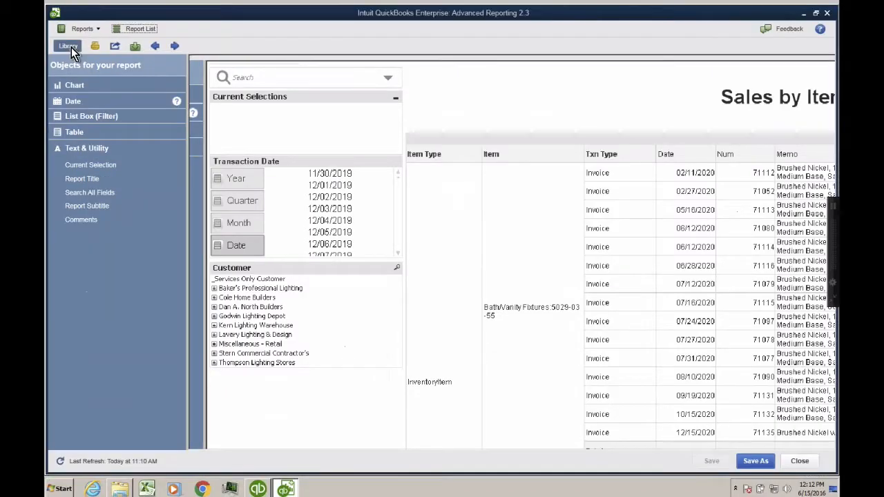
pyautogui.click(67, 47)
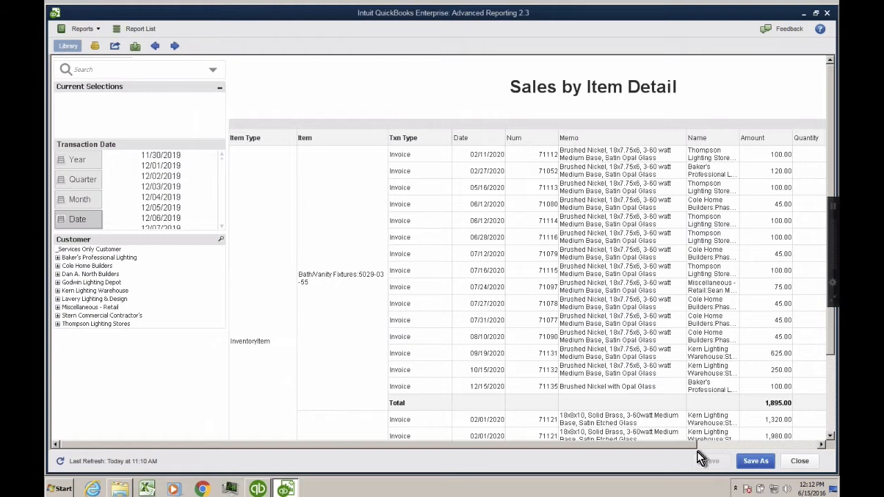
pyautogui.moveTo(683, 447); pyautogui.dragTo(768, 443)
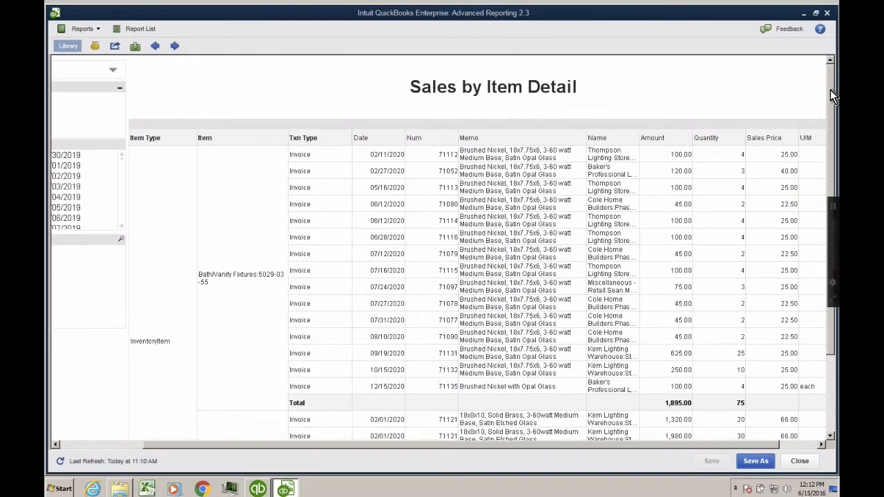
pyautogui.moveTo(830, 90); pyautogui.dragTo(834, 138)
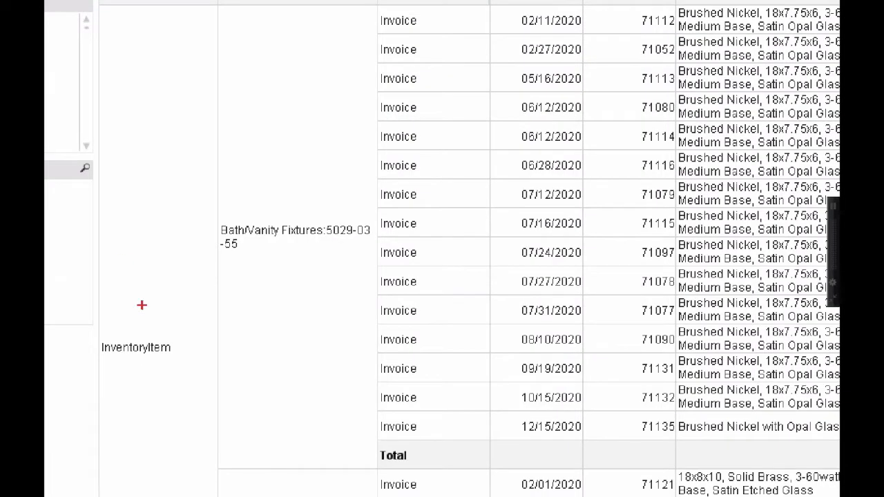
pyautogui.moveTo(142, 304)
pyautogui.mouseDown()
pyautogui.moveTo(87, 341)
pyautogui.moveTo(153, 297)
pyautogui.moveTo(102, 298)
pyautogui.mouseUp()
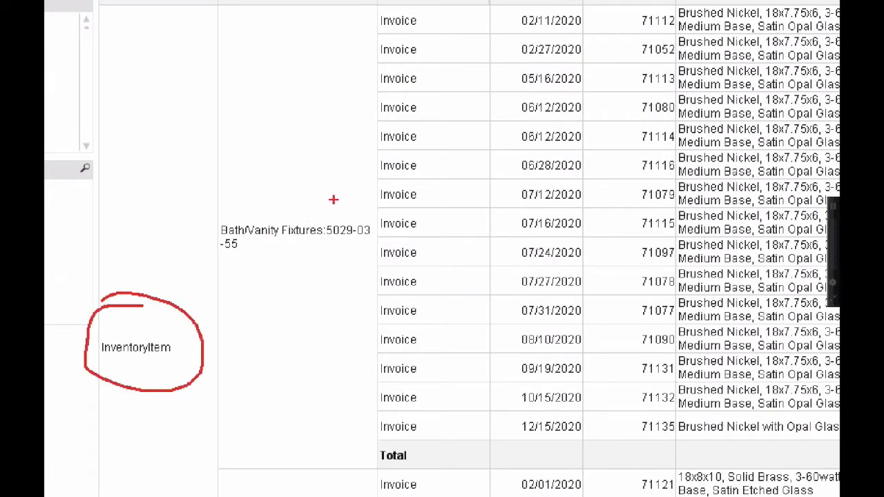
pyautogui.moveTo(333, 200)
pyautogui.mouseDown()
pyautogui.moveTo(221, 275)
pyautogui.moveTo(315, 184)
pyautogui.moveTo(292, 185)
pyautogui.mouseUp()
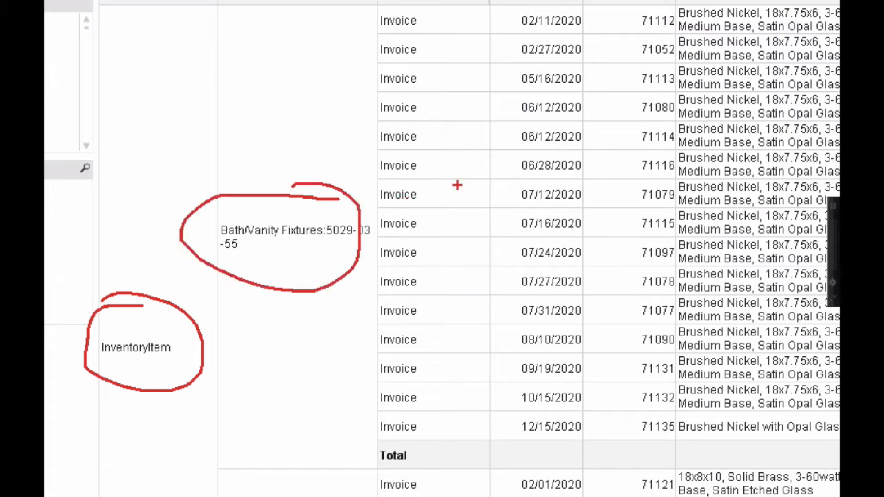
pyautogui.moveTo(445, 185)
pyautogui.mouseDown()
pyautogui.moveTo(380, 210)
pyautogui.moveTo(443, 188)
pyautogui.mouseUp()
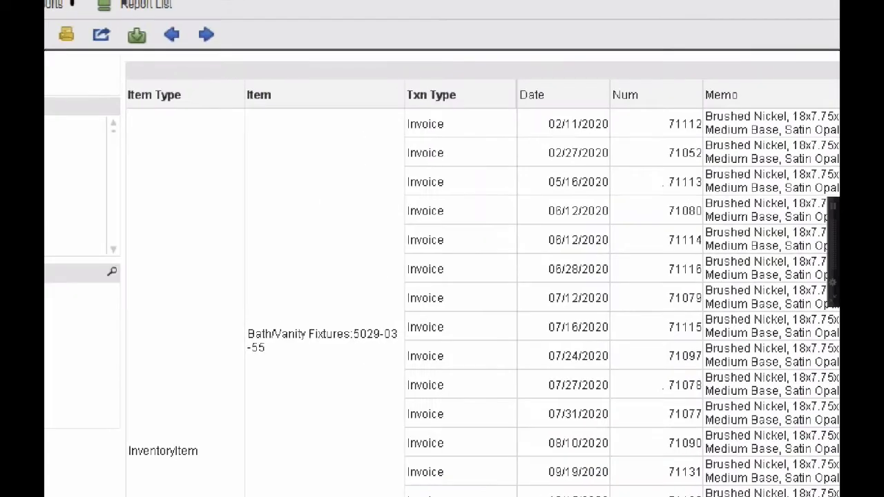
pyautogui.moveTo(121, 106); pyautogui.dragTo(338, 106)
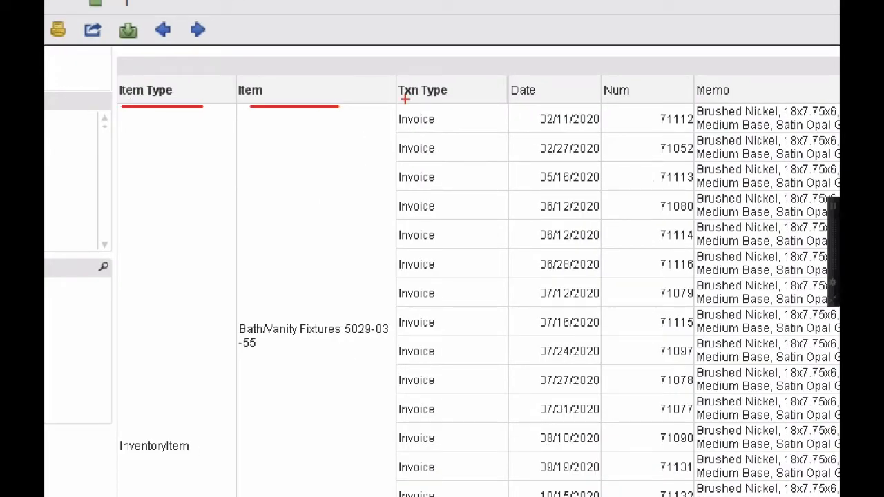
pyautogui.moveTo(409, 100); pyautogui.dragTo(467, 100)
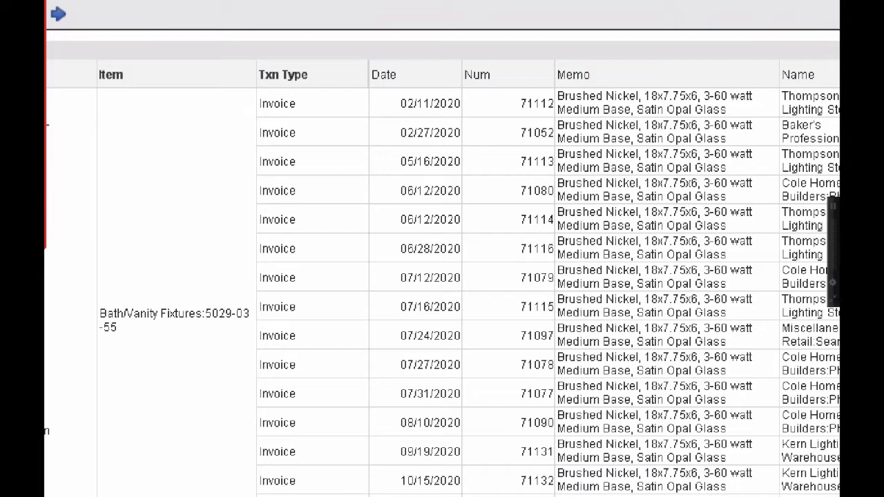
pyautogui.moveTo(53, 88)
pyautogui.mouseDown()
pyautogui.moveTo(67, 100)
pyautogui.moveTo(65, 239)
pyautogui.mouseUp()
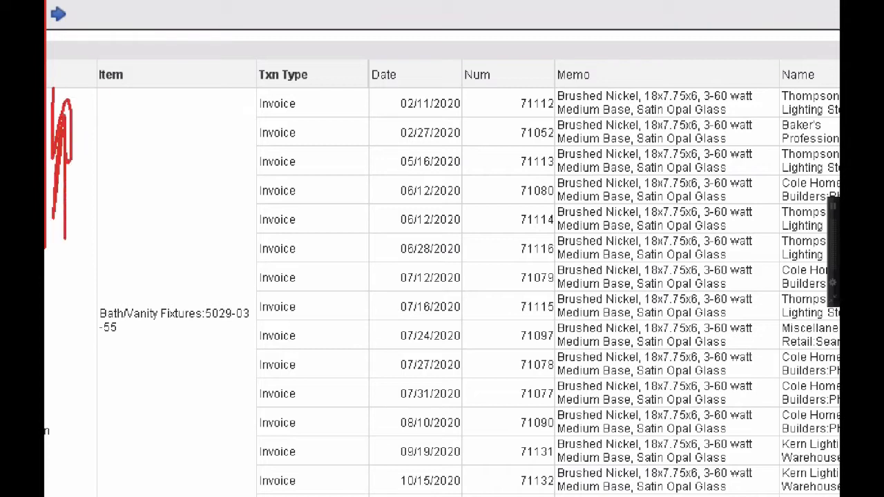
pyautogui.moveTo(68, 160); pyautogui.dragTo(72, 185)
pyautogui.press('Escape')
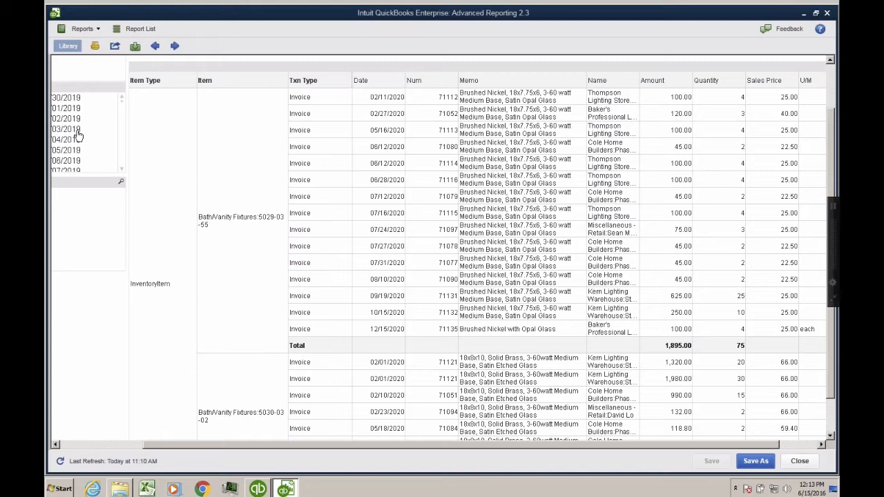
# Open the report table's chart properties and browse the fields available for its dimensions.
pyautogui.rightClick(315, 71)
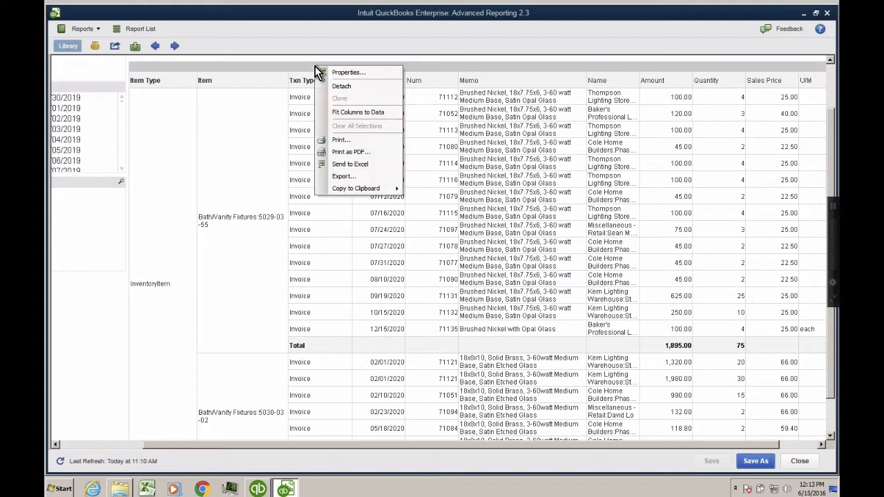
pyautogui.click(352, 72)
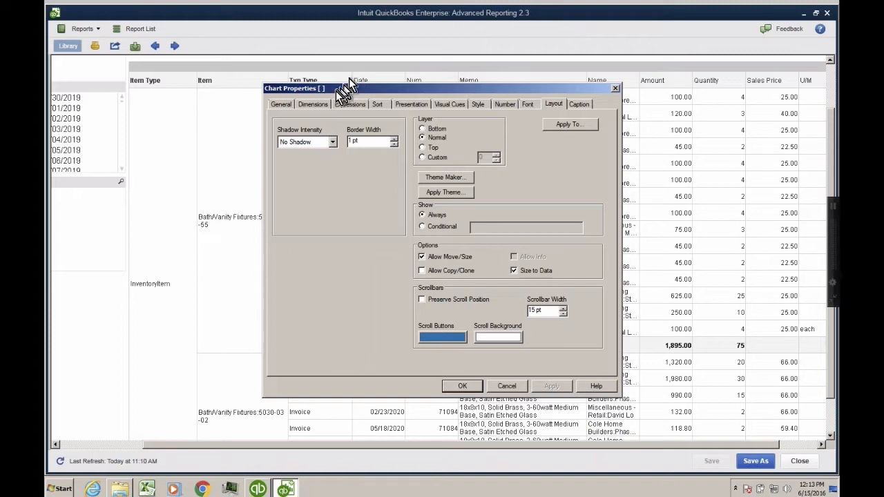
pyautogui.click(313, 103)
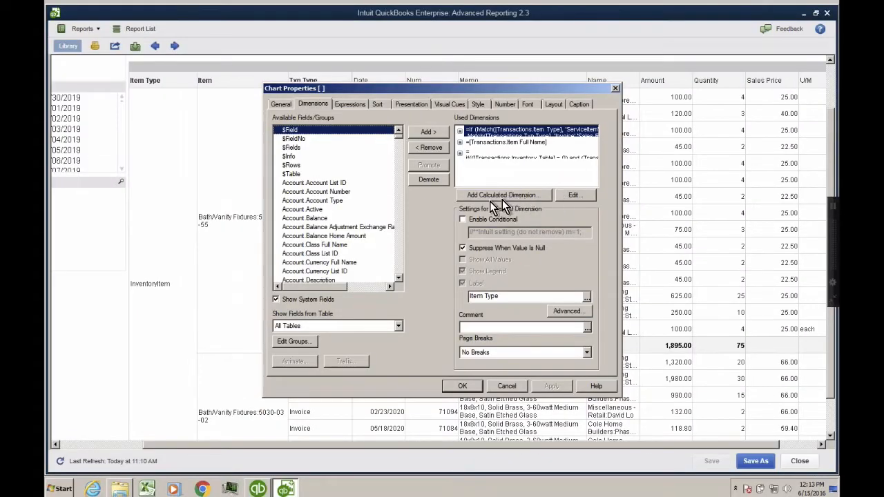
pyautogui.moveTo(399, 137); pyautogui.dragTo(398, 229)
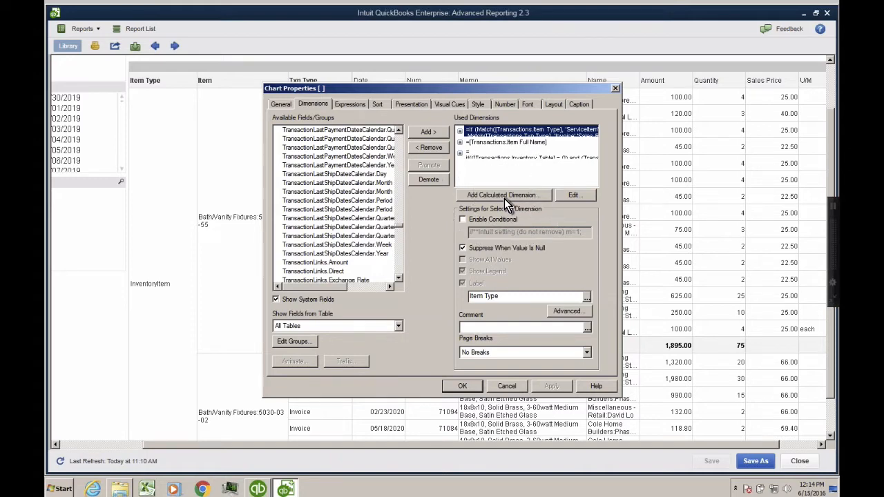
# Add a calculated dimension to the report table with the expression [Transactions.Sales Rep Entity Full Name].
pyautogui.click(504, 198)
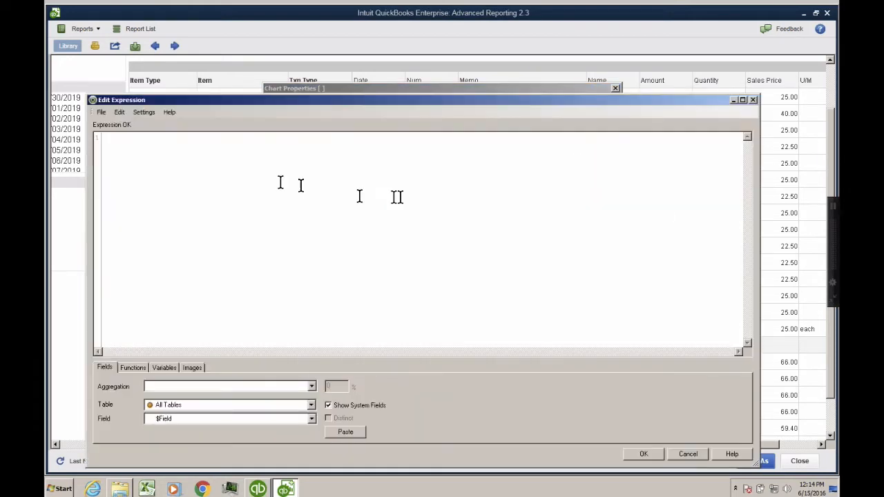
pyautogui.write('TRA')
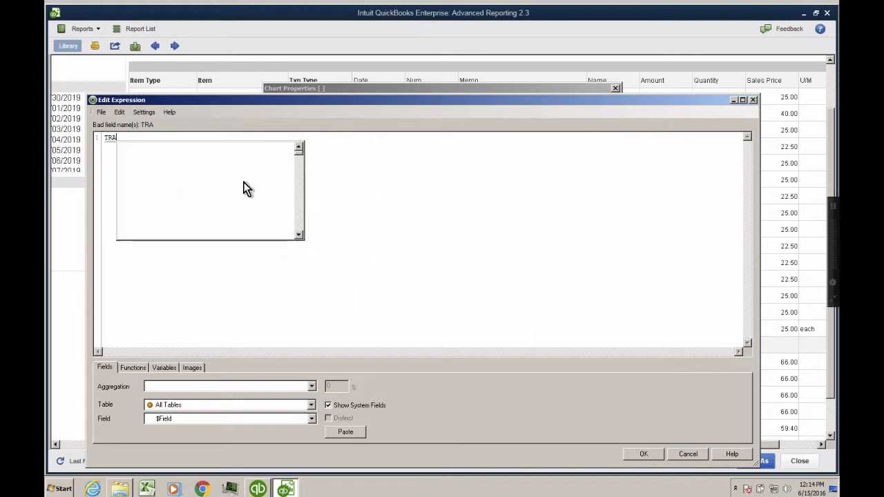
pyautogui.write('NSACTI')
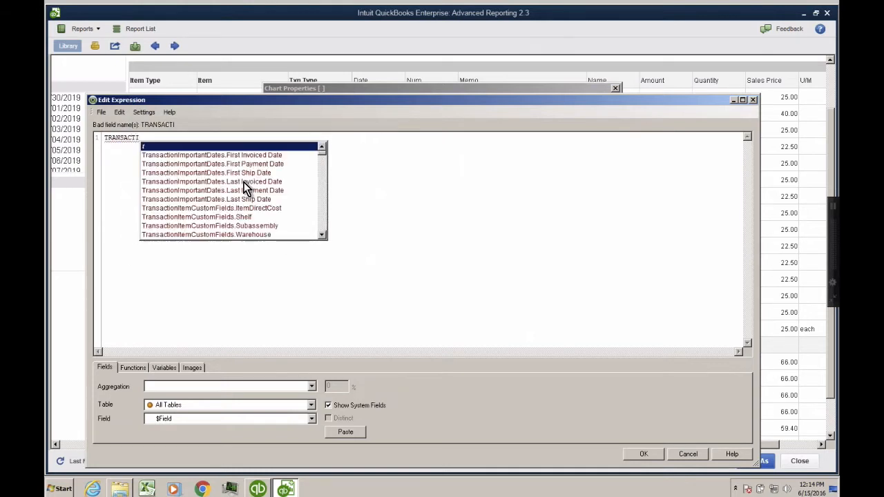
pyautogui.write('ONS.SALES')
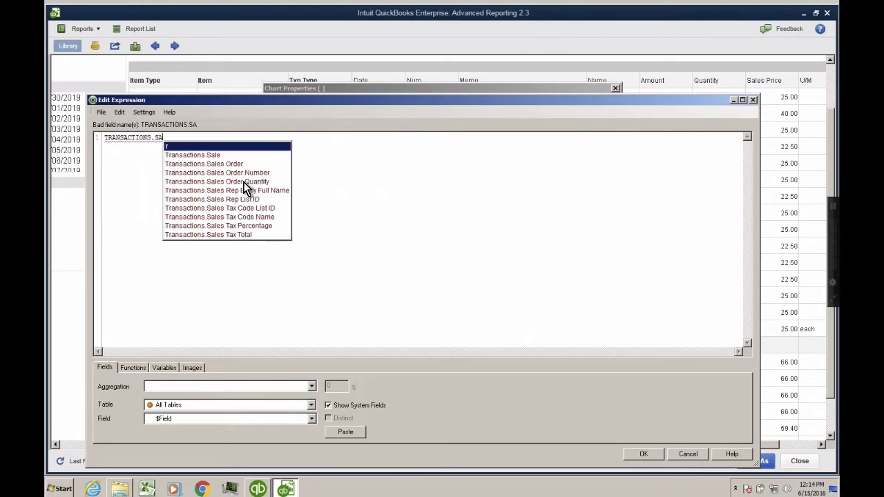
pyautogui.click(276, 192)
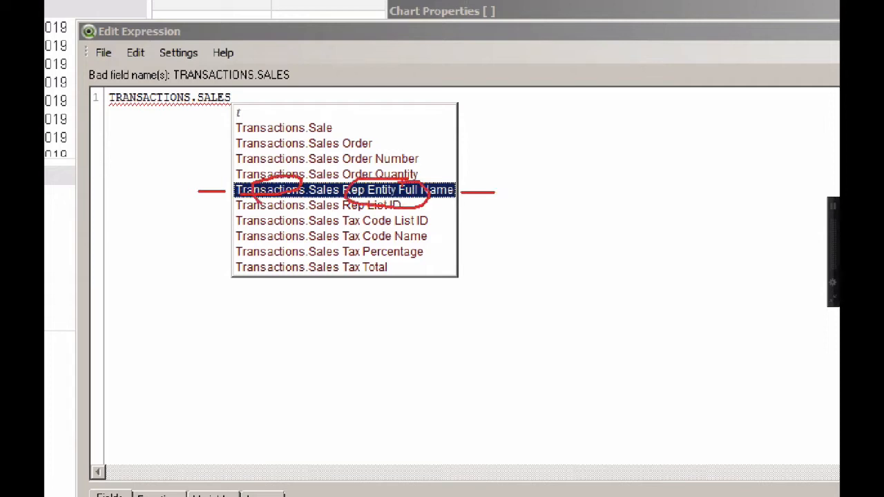
pyautogui.press('Escape')
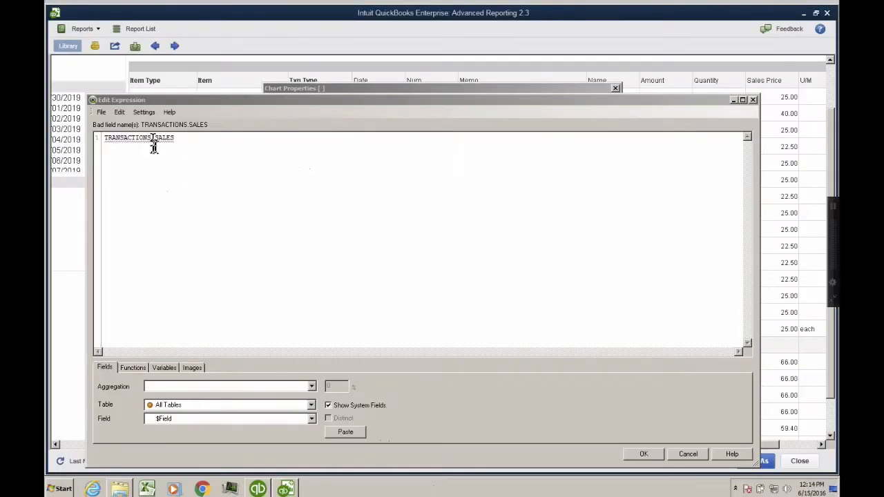
pyautogui.click(183, 136)
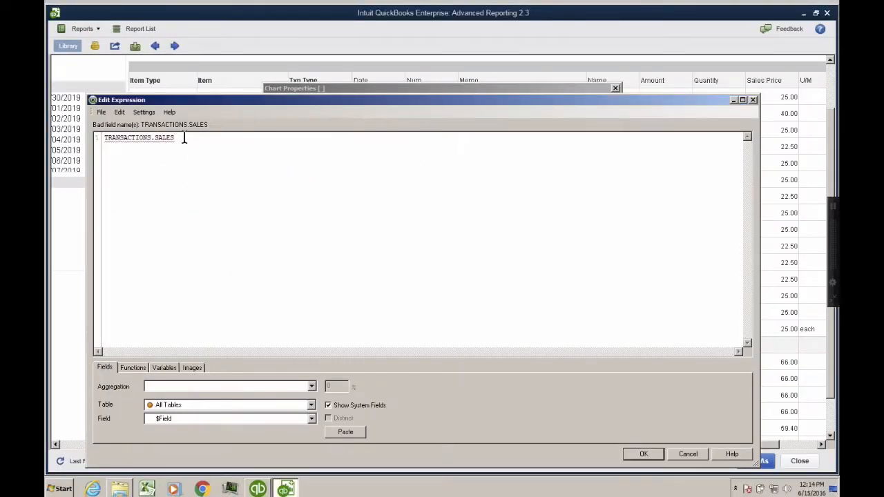
pyautogui.press('BackSpace')
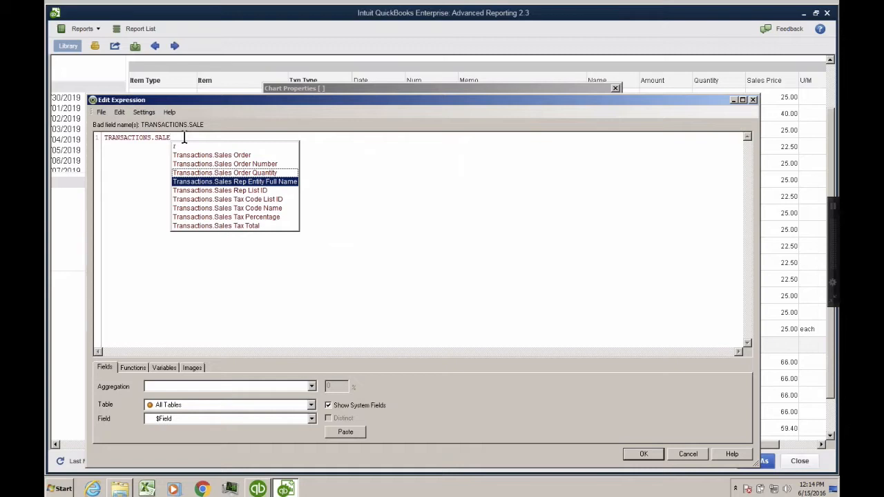
pyautogui.doubleClick(256, 182)
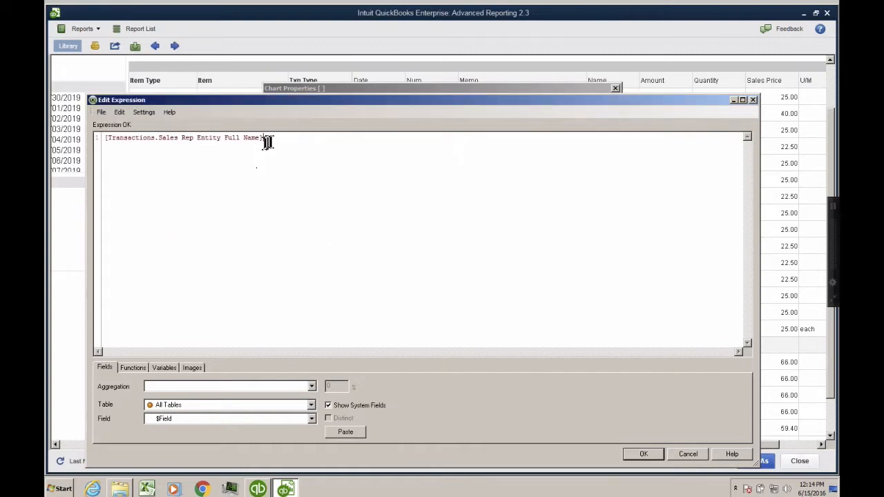
pyautogui.moveTo(268, 141); pyautogui.dragTo(104, 142)
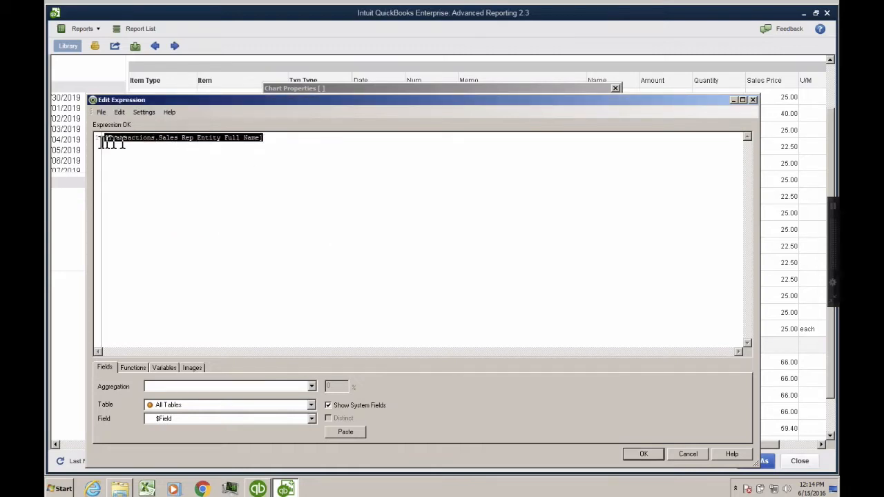
pyautogui.click(643, 455)
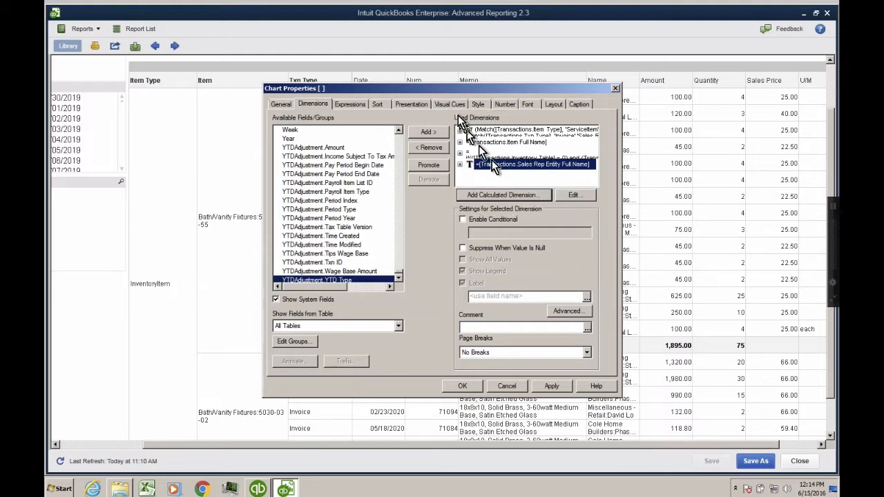
# Promote the Sales Rep Entity Full Name dimension to first place in the used dimensions.
pyautogui.moveTo(442, 90); pyautogui.dragTo(442, 154)
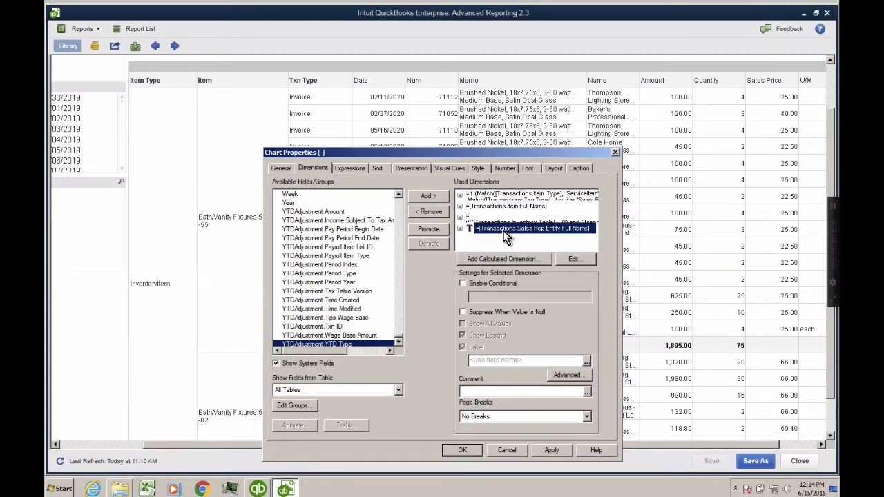
pyautogui.click(436, 231)
pyautogui.click(437, 231)
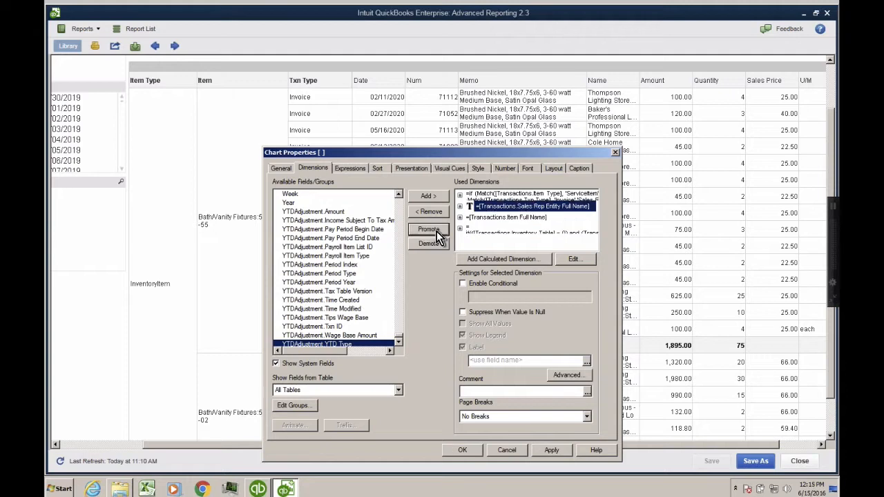
pyautogui.click(436, 231)
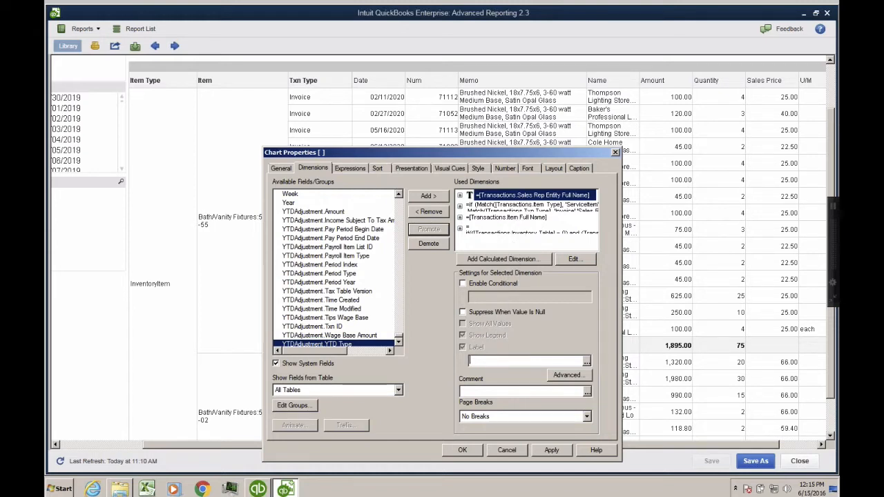
# Label the sales rep dimension SALES PERSON and apply the chart properties to the report.
pyautogui.write('SALES PERSON')
pyautogui.click(553, 451)
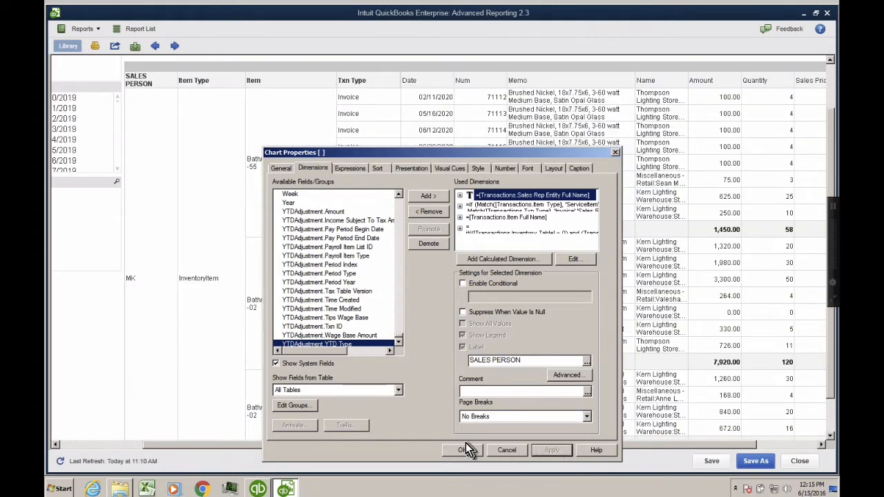
pyautogui.click(462, 451)
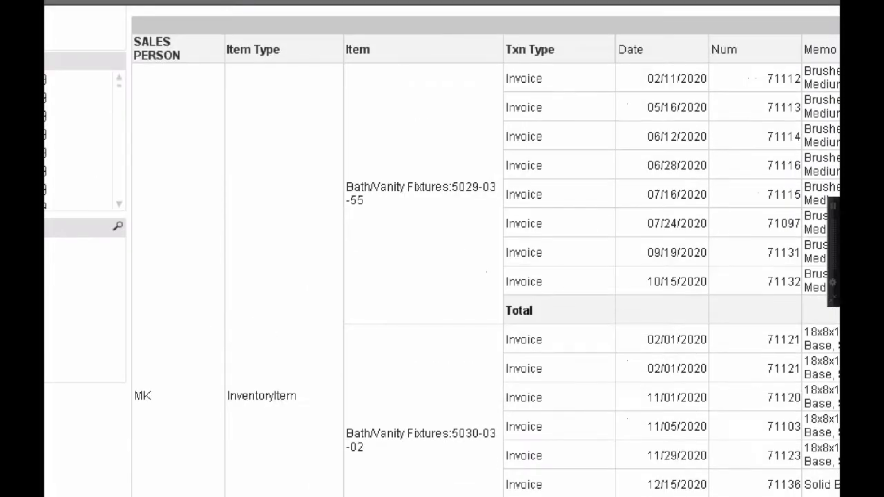
pyautogui.moveTo(174, 12); pyautogui.dragTo(173, 52)
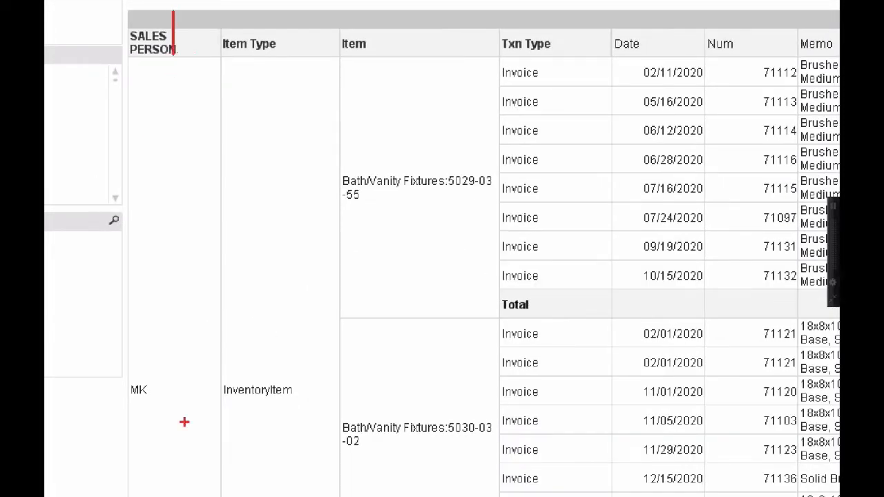
pyautogui.moveTo(164, 377)
pyautogui.mouseDown()
pyautogui.moveTo(138, 428)
pyautogui.moveTo(144, 379)
pyautogui.mouseUp()
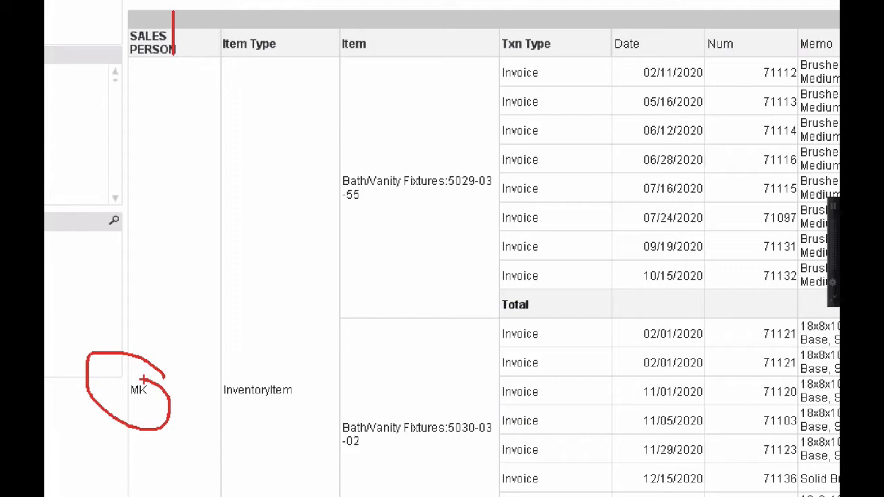
pyautogui.press('Escape')
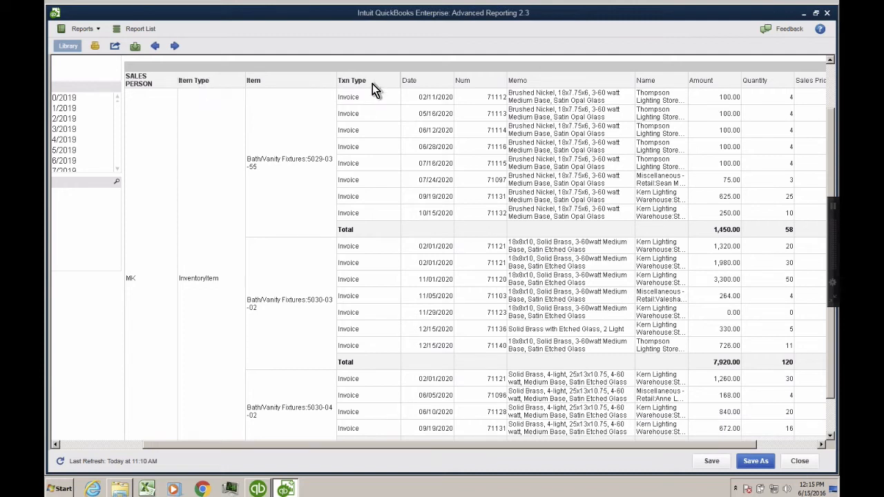
# Move the Txn Type column directly after SALES PERSON and review its place in the table's dimension order.
pyautogui.moveTo(372, 83); pyautogui.dragTo(177, 83)
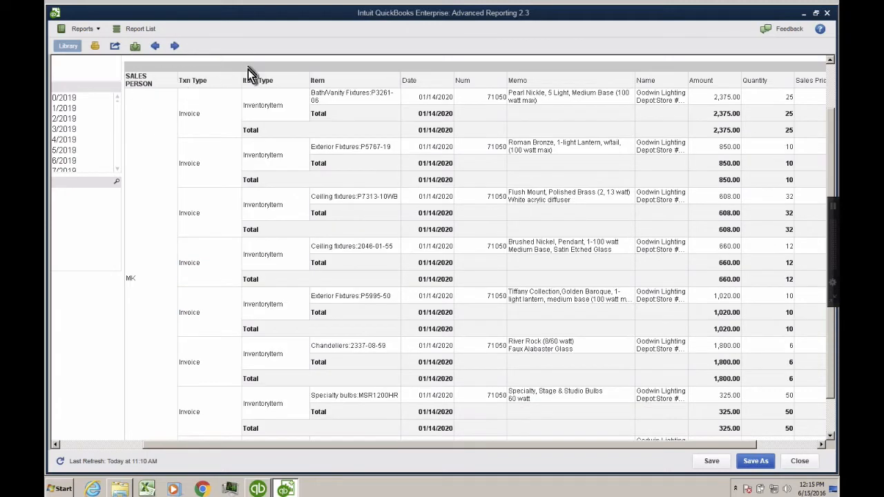
pyautogui.rightClick(248, 69)
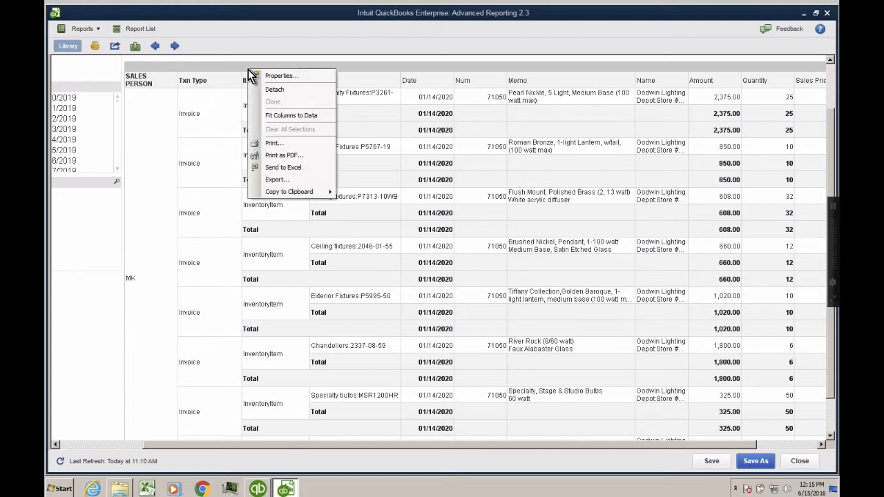
pyautogui.click(278, 76)
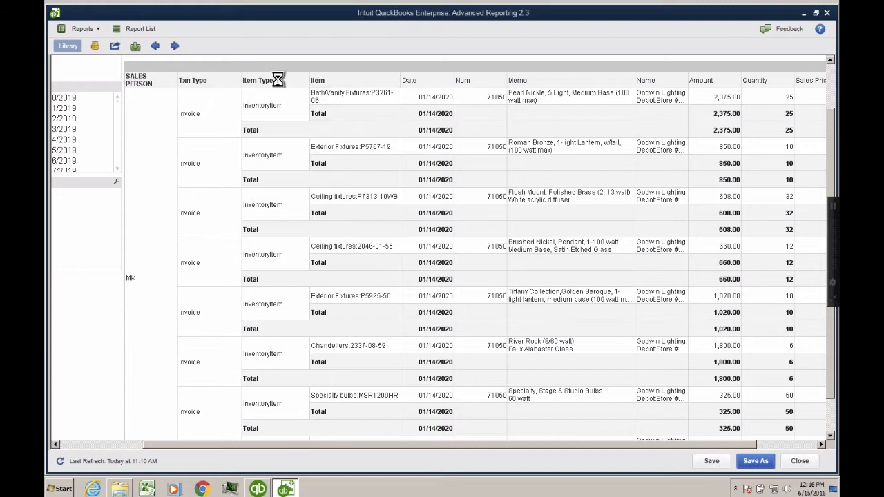
pyautogui.click(477, 145)
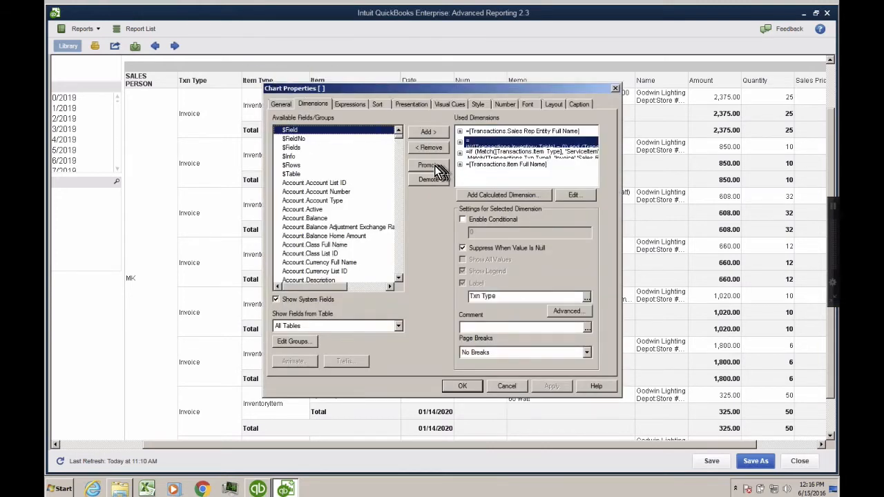
pyautogui.click(435, 166)
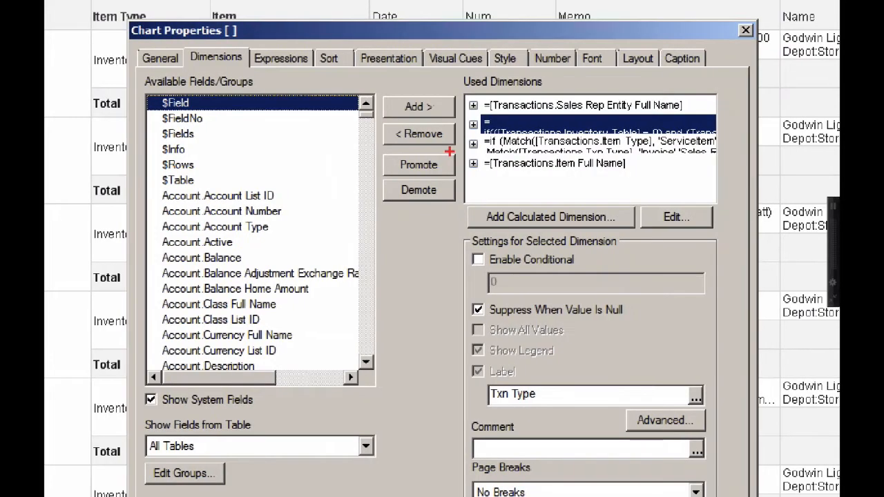
pyautogui.moveTo(453, 145)
pyautogui.mouseDown()
pyautogui.moveTo(478, 151)
pyautogui.moveTo(450, 149)
pyautogui.mouseUp()
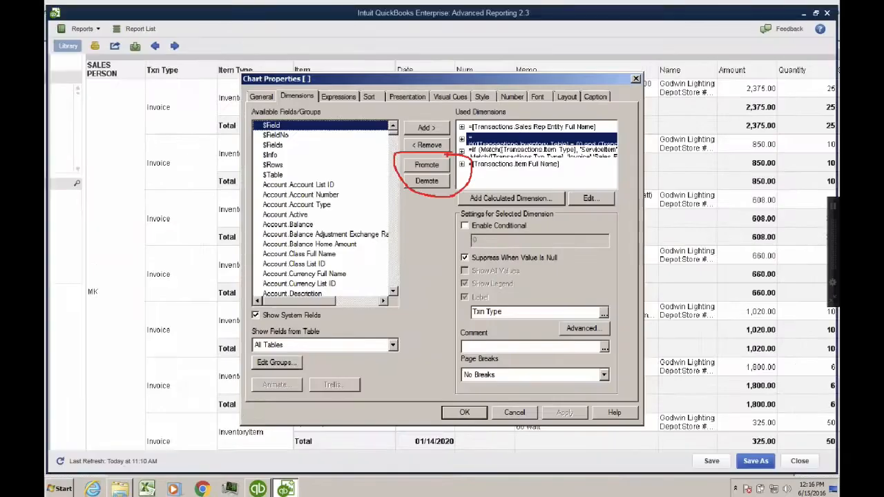
pyautogui.press('Escape')
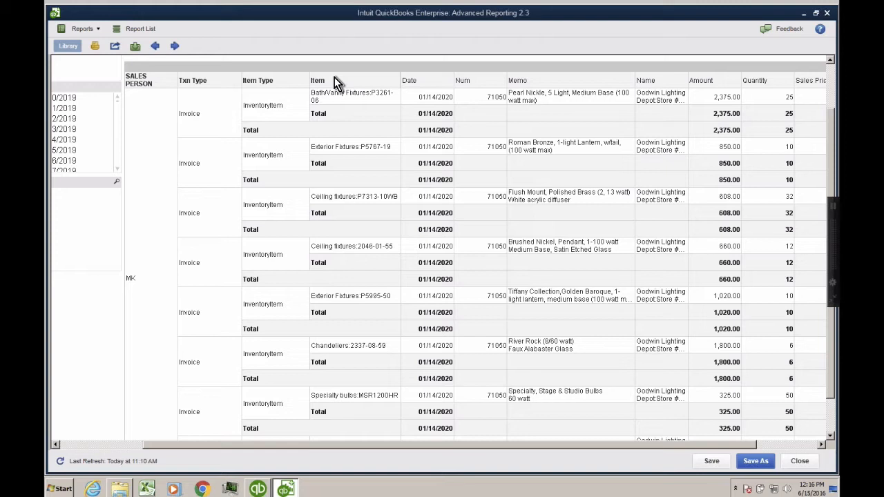
# Turn off Always Fully Expanded in the table's presentation properties and apply the change to the report.
pyautogui.rightClick(282, 68)
pyautogui.press('Escape')
pyautogui.doubleClick(318, 81)
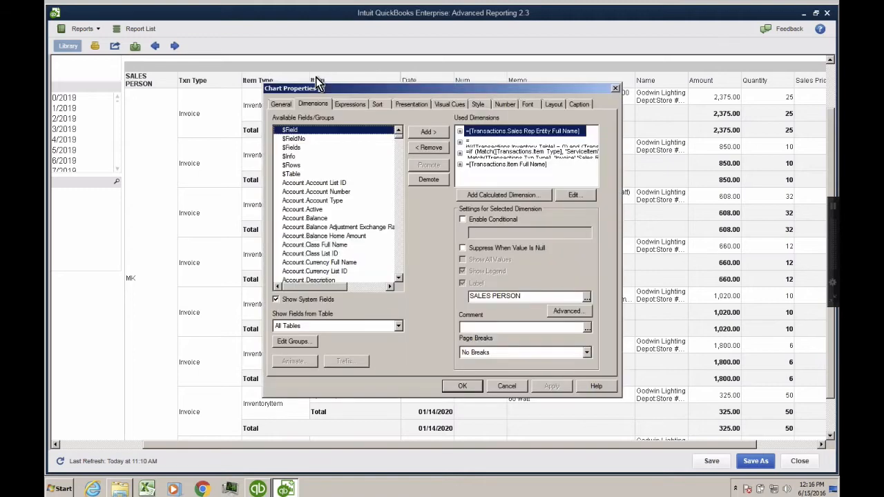
pyautogui.click(348, 105)
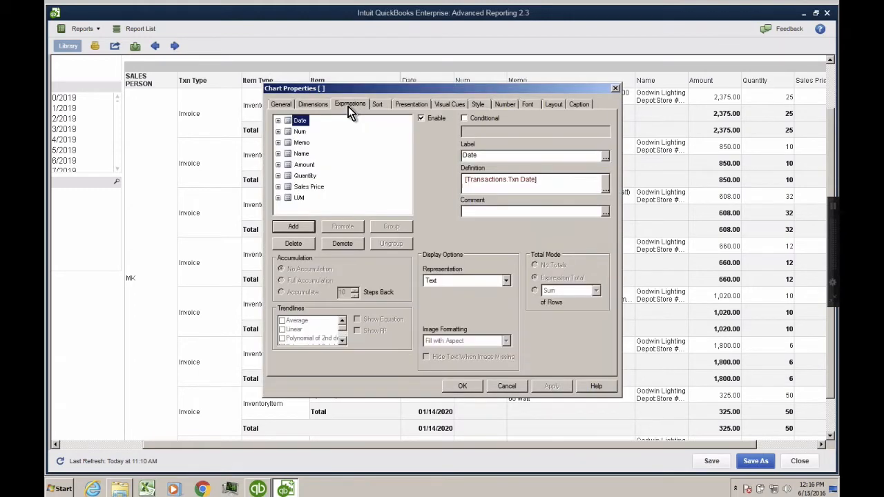
pyautogui.click(412, 104)
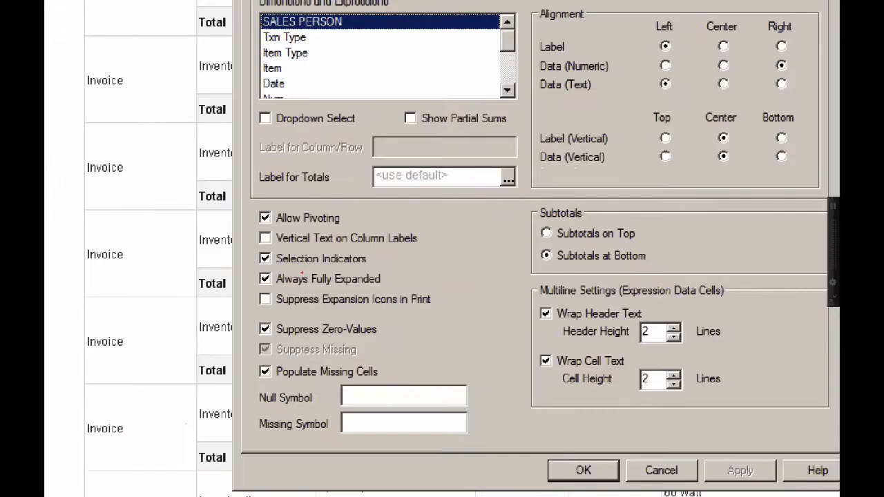
pyautogui.moveTo(275, 283)
pyautogui.mouseDown()
pyautogui.moveTo(252, 271)
pyautogui.moveTo(276, 287)
pyautogui.mouseUp()
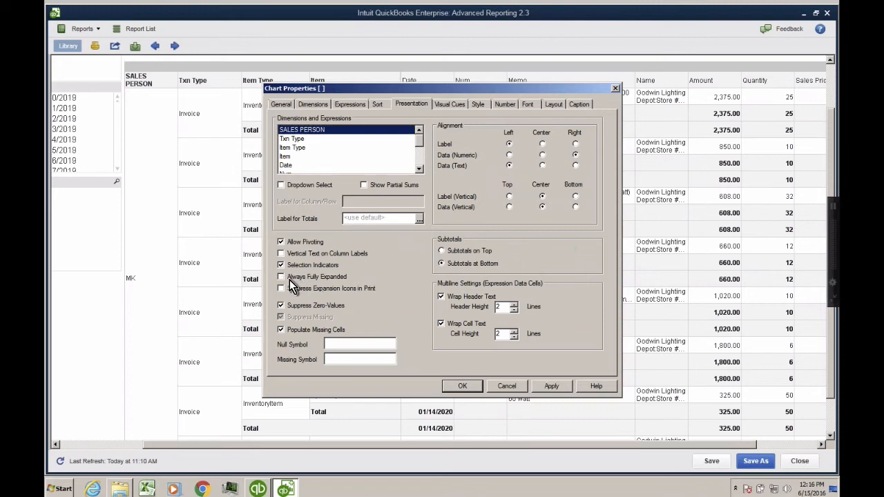
pyautogui.click(289, 280)
pyautogui.click(553, 385)
pyautogui.click(473, 386)
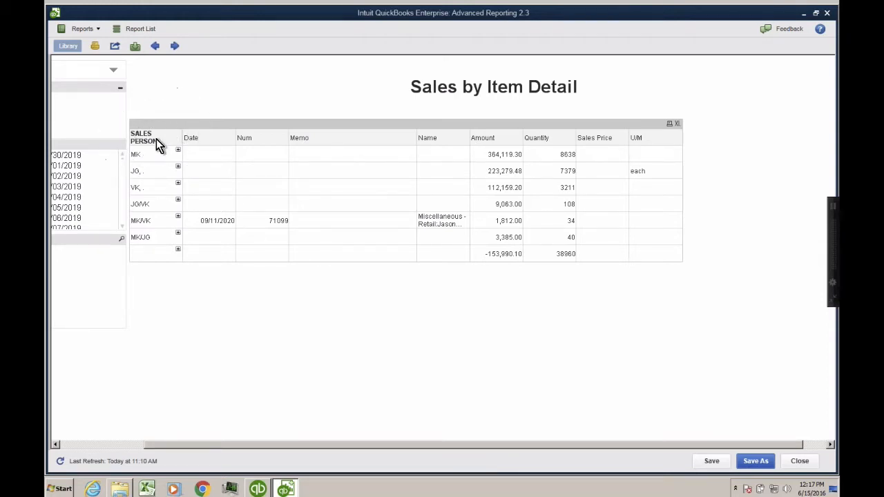
pyautogui.press('ctrl')
pyautogui.press('ctrl')
pyautogui.press('ctrl')
pyautogui.press('ctrl')
pyautogui.press('ctrl')
# Disable the Date, Num, Memo and Name expressions in the report table's chart properties.
pyautogui.rightClick(513, 128)
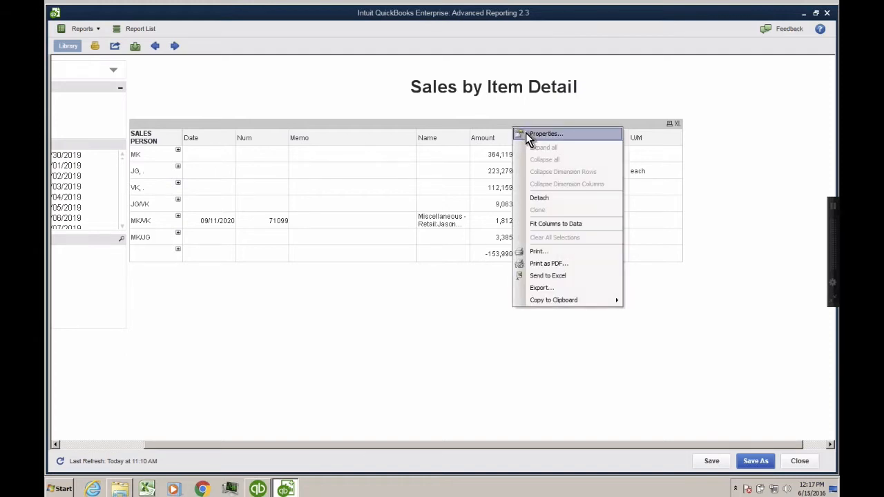
pyautogui.click(526, 132)
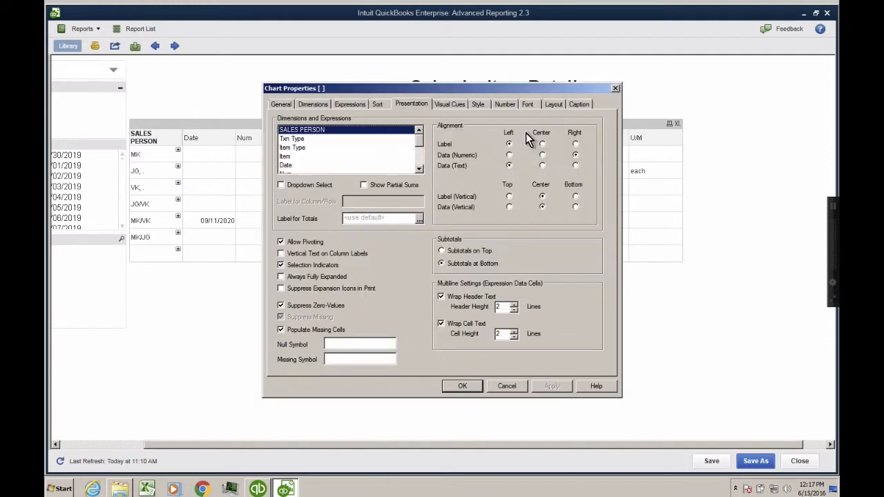
pyautogui.click(349, 105)
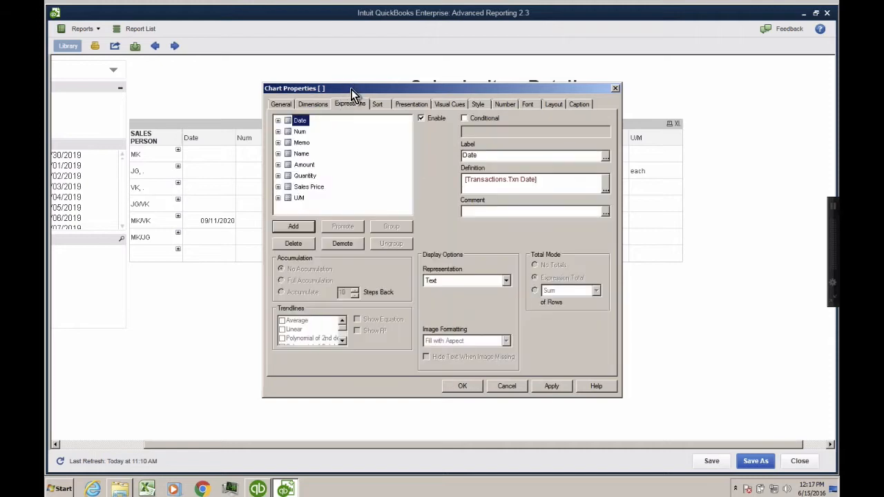
pyautogui.moveTo(357, 89); pyautogui.dragTo(299, 210)
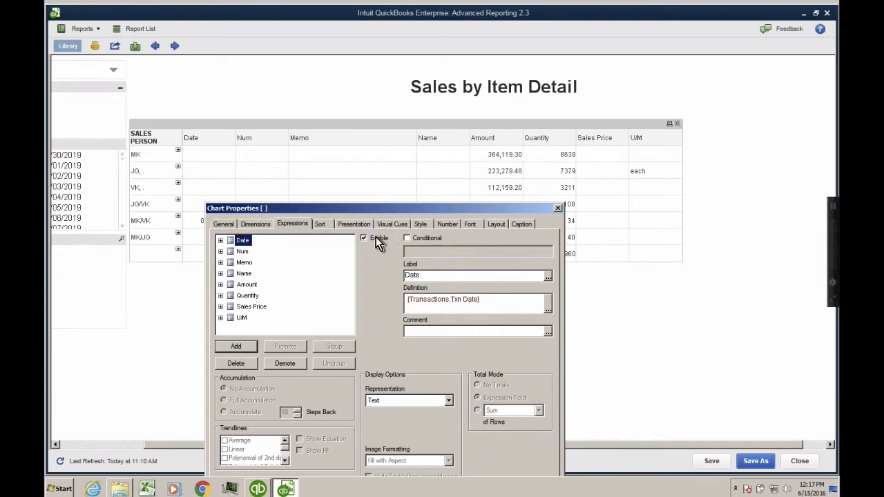
pyautogui.click(241, 252)
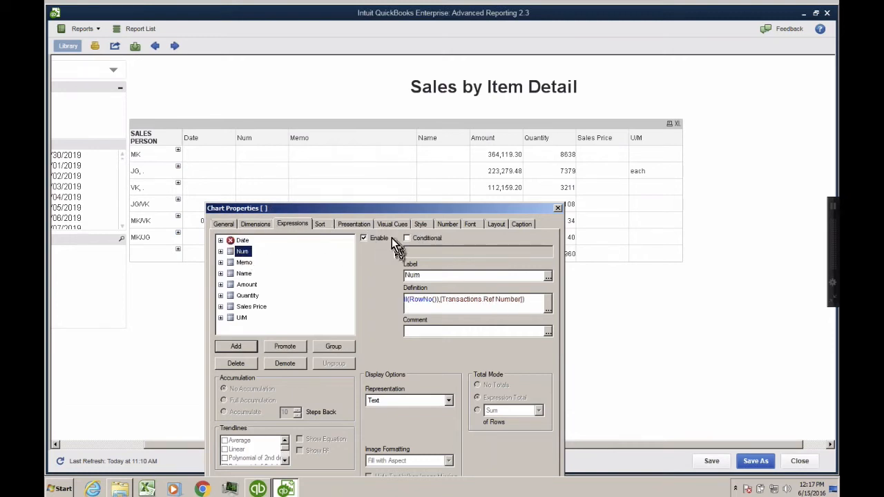
pyautogui.click(254, 263)
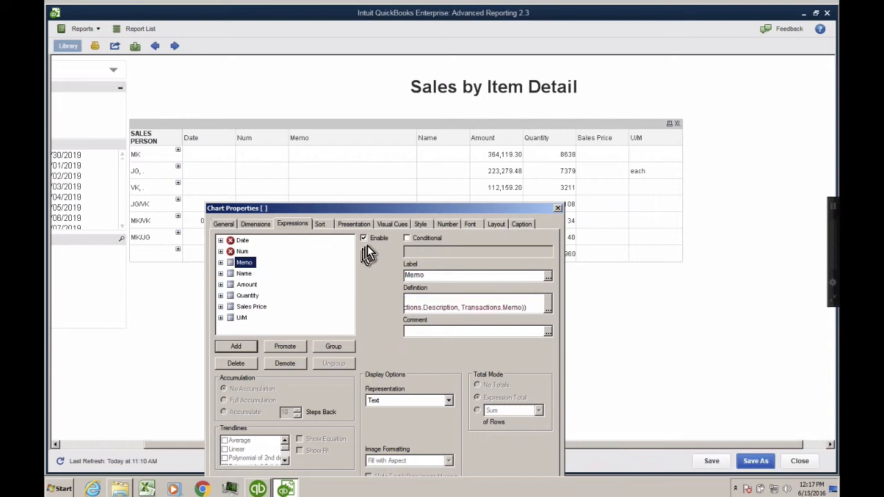
pyautogui.click(244, 276)
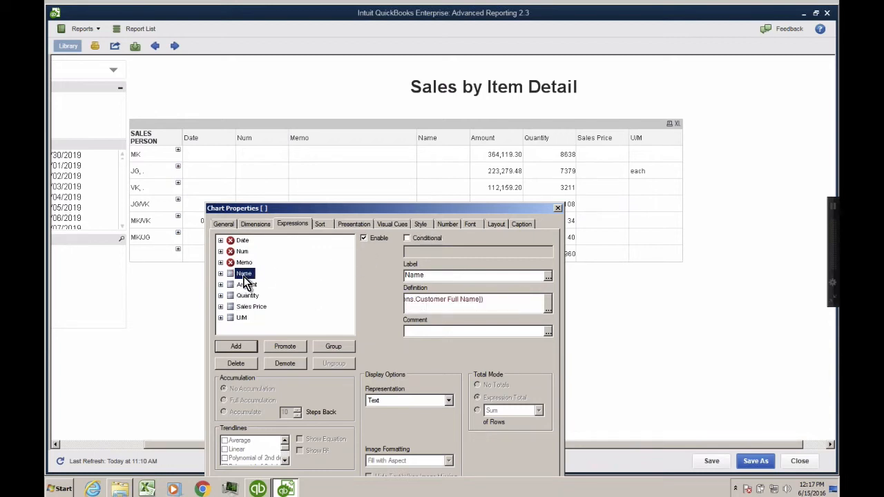
pyautogui.click(247, 285)
# Disable the Quantity, Sales Price and U/M expressions, keep Amount enabled, and apply the chart properties.
pyautogui.click(246, 296)
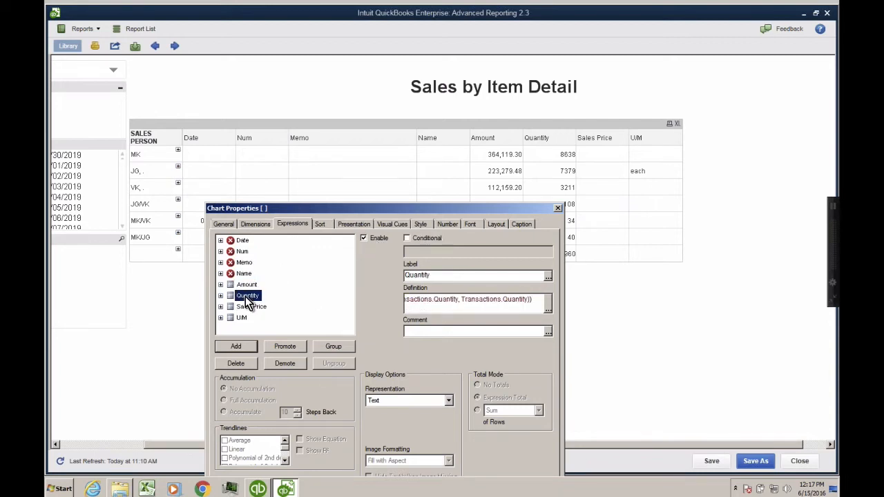
pyautogui.click(253, 306)
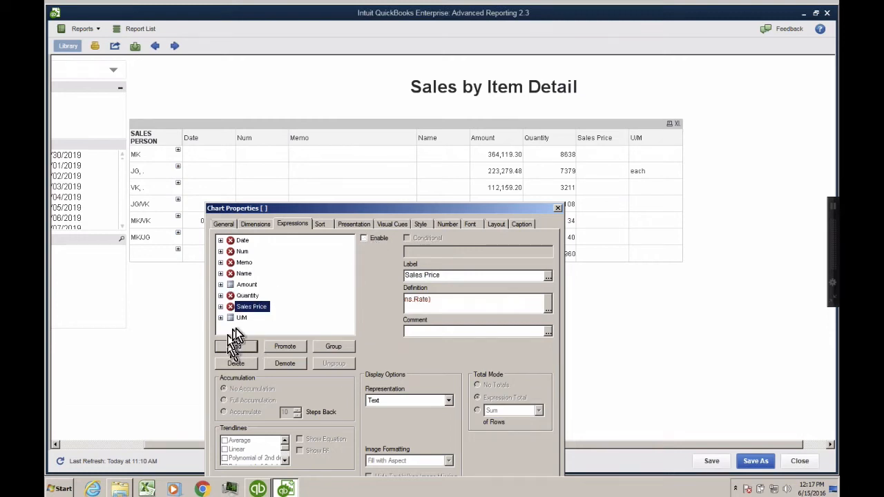
pyautogui.click(243, 320)
pyautogui.click(363, 237)
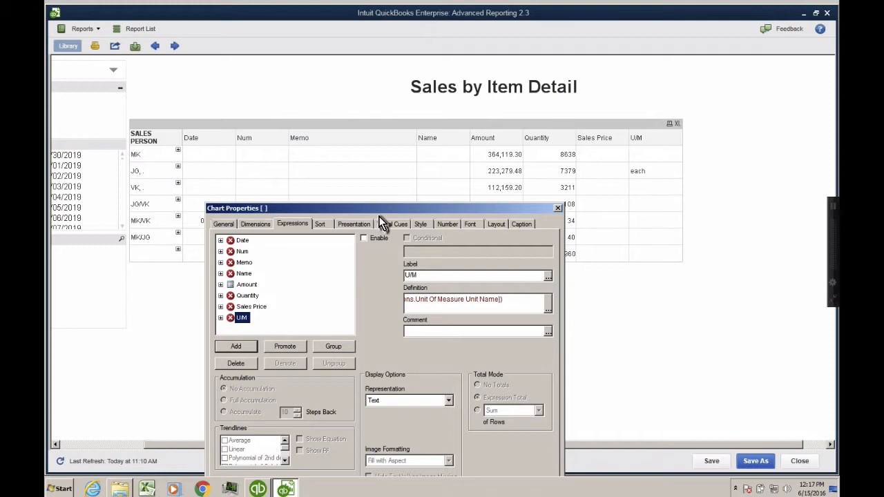
pyautogui.moveTo(378, 212); pyautogui.dragTo(376, 109)
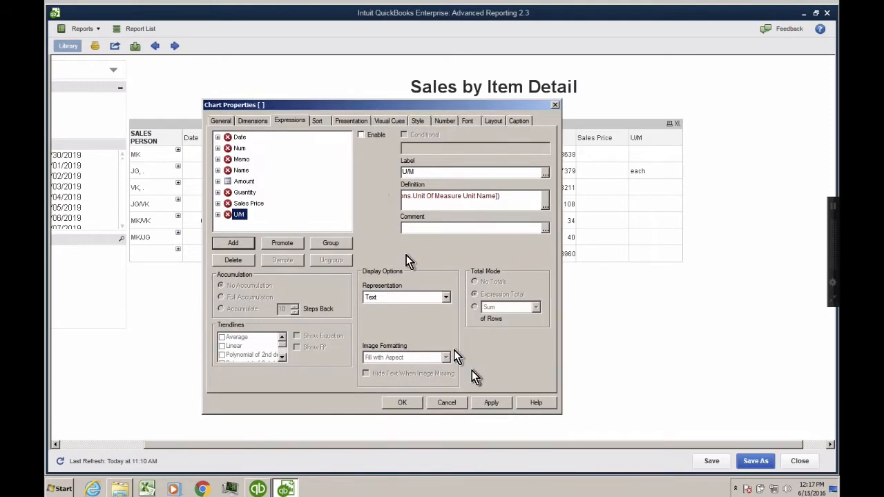
pyautogui.click(490, 401)
pyautogui.click(413, 405)
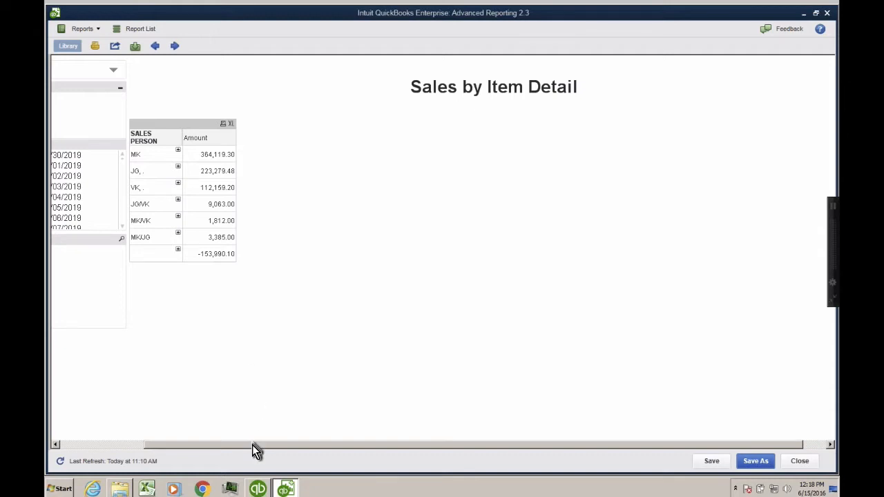
# Expand all sales person rows to the Txn Type level and move the table up beside the report title.
pyautogui.moveTo(252, 446); pyautogui.dragTo(207, 448)
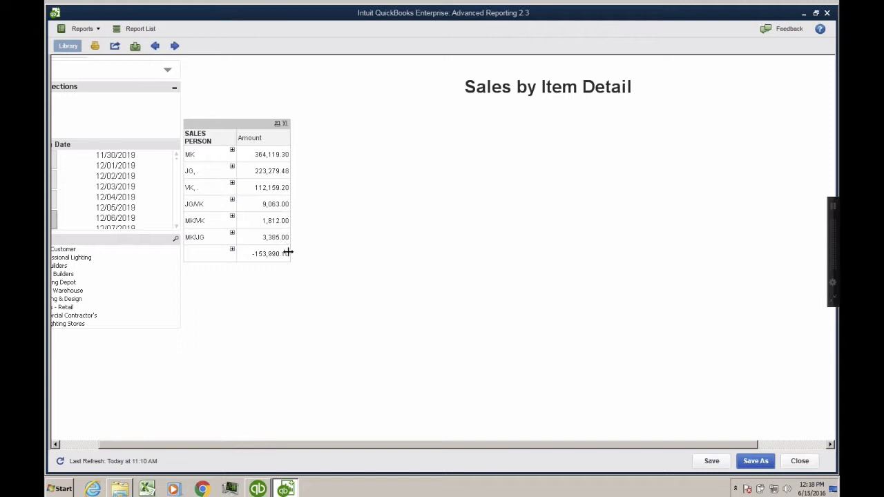
pyautogui.moveTo(214, 446); pyautogui.dragTo(182, 446)
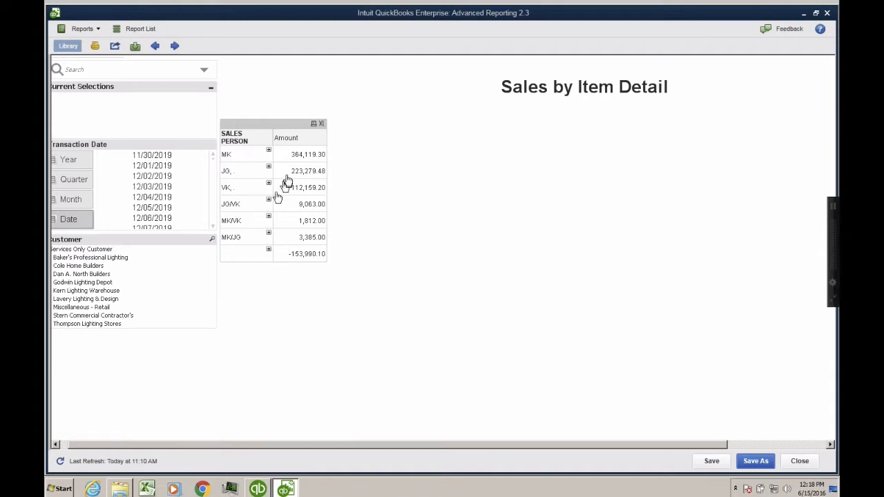
pyautogui.click(246, 159)
pyautogui.rightClick(246, 159)
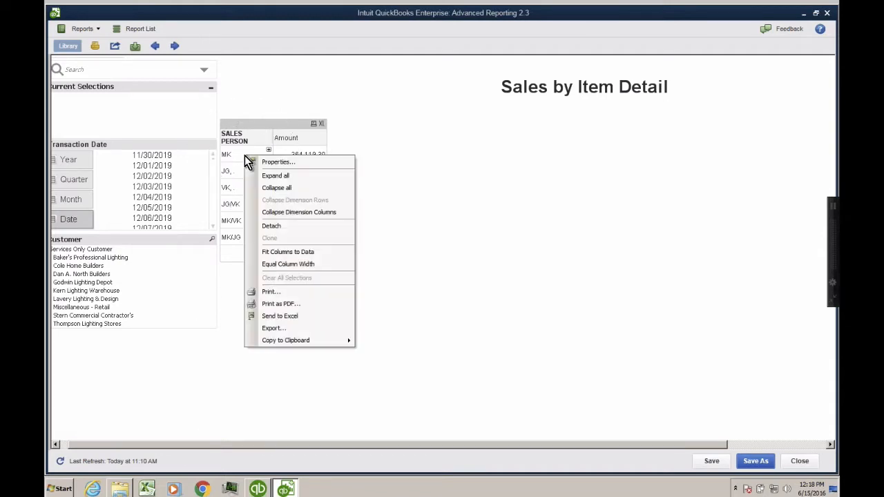
pyautogui.click(274, 177)
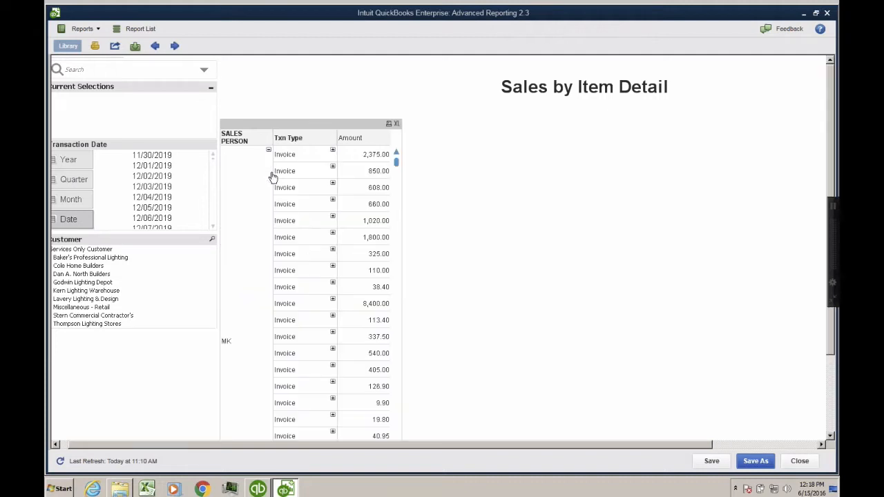
pyautogui.moveTo(312, 131); pyautogui.dragTo(359, 77)
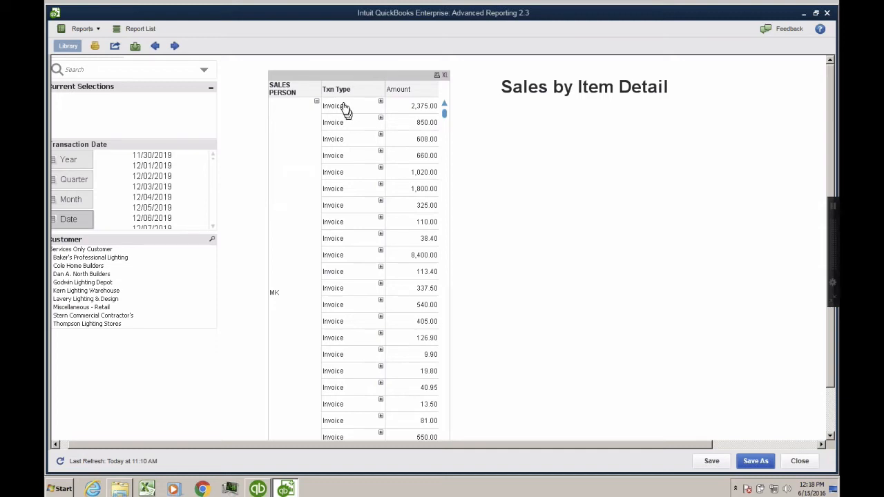
# Expand all Txn Type rows to show the Item Type level.
pyautogui.rightClick(345, 98)
pyautogui.click(331, 103)
pyautogui.rightClick(332, 102)
pyautogui.click(353, 120)
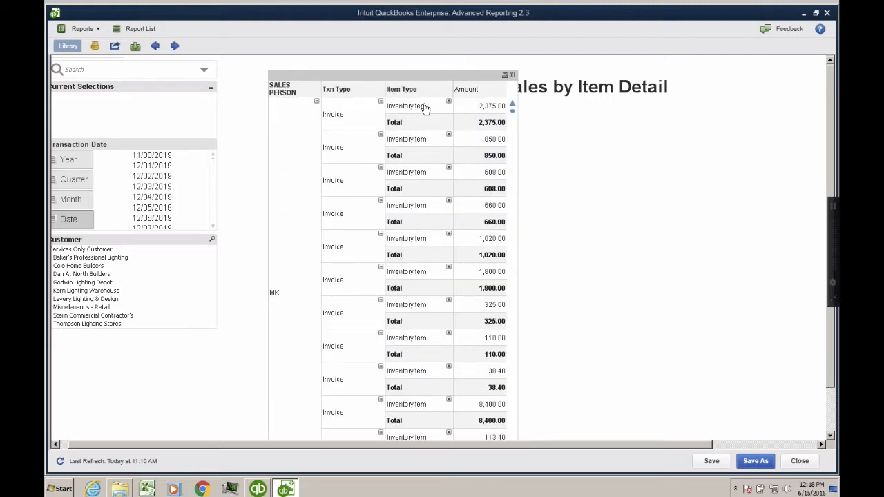
# Collapse all Txn Type rows to hide the Item Type level and its totals.
pyautogui.rightClick(425, 105)
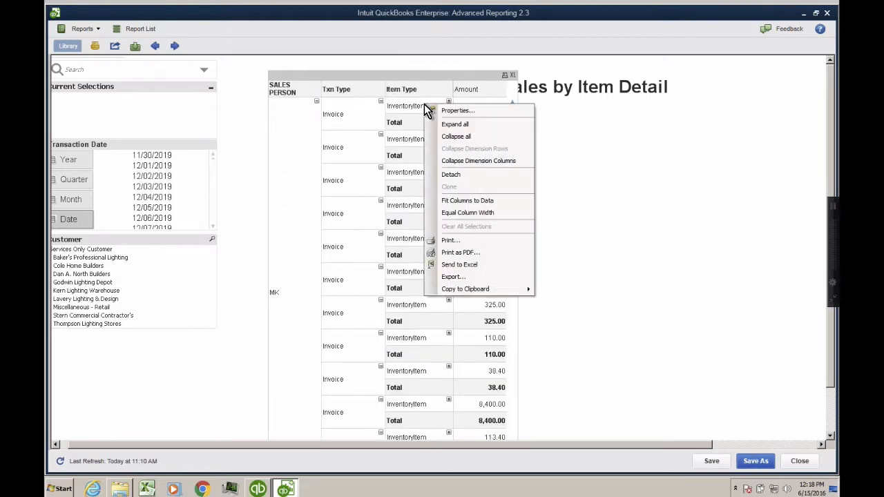
pyautogui.click(450, 142)
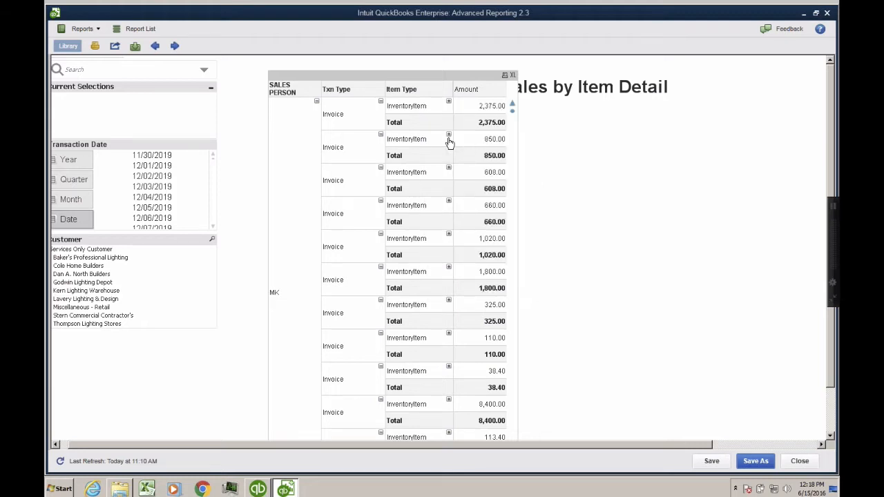
pyautogui.rightClick(347, 113)
pyautogui.click(368, 144)
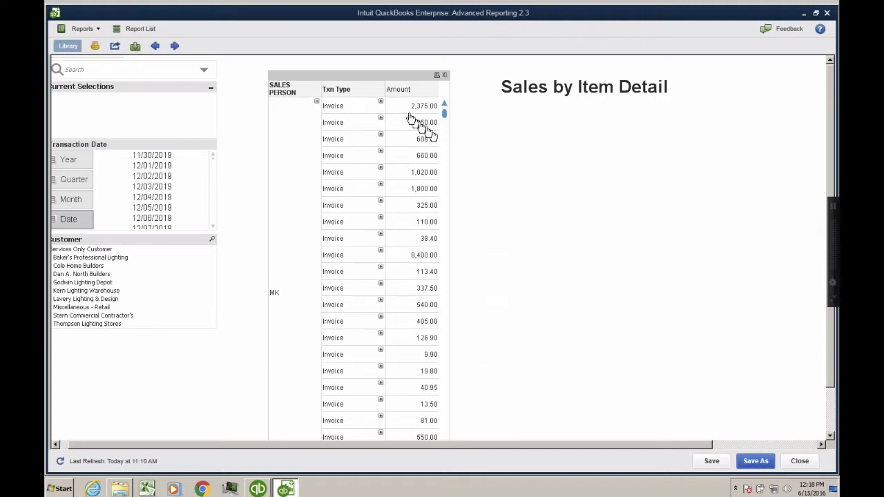
# Start a new calculated dimension in the report table's chart properties.
pyautogui.rightClick(356, 84)
pyautogui.click(374, 83)
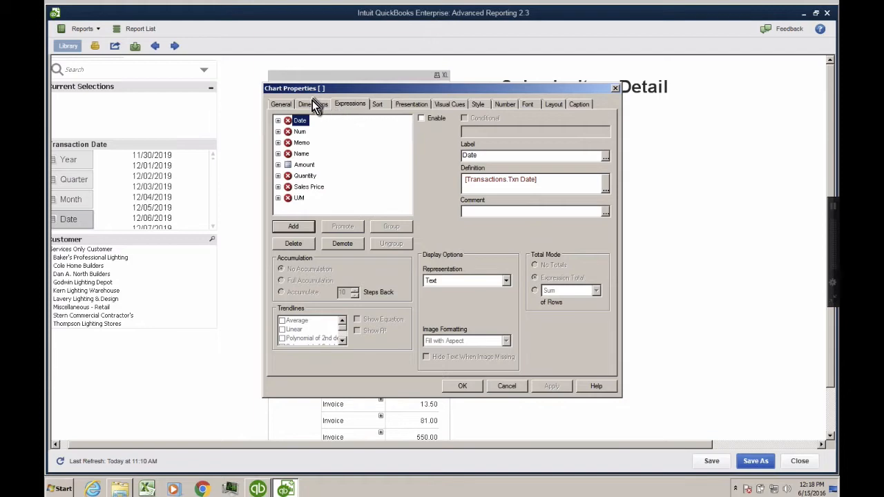
pyautogui.click(312, 104)
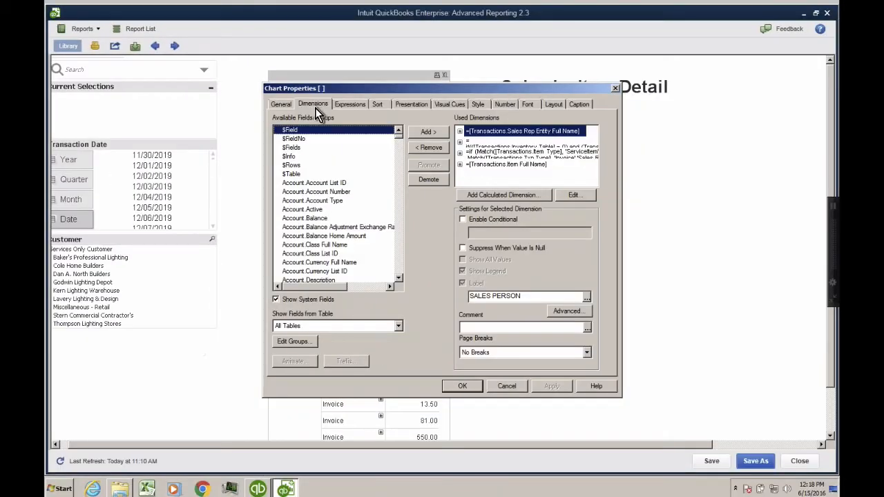
pyautogui.click(487, 199)
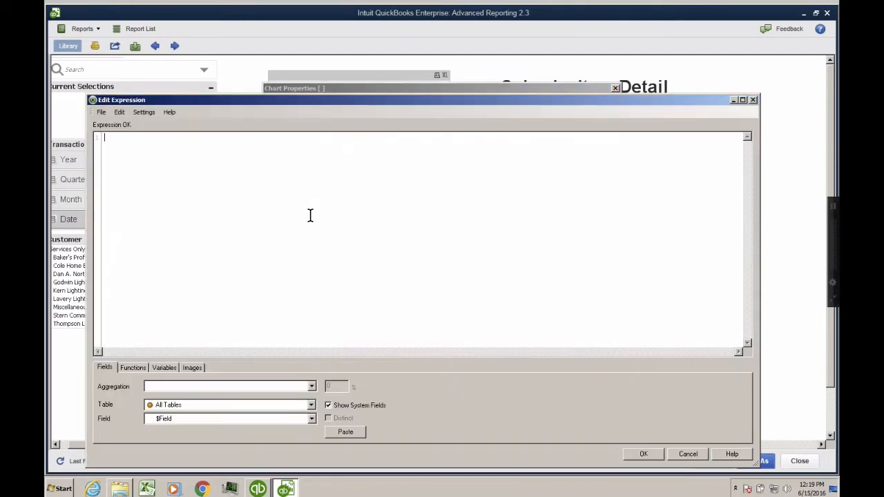
pyautogui.write('TRAS')
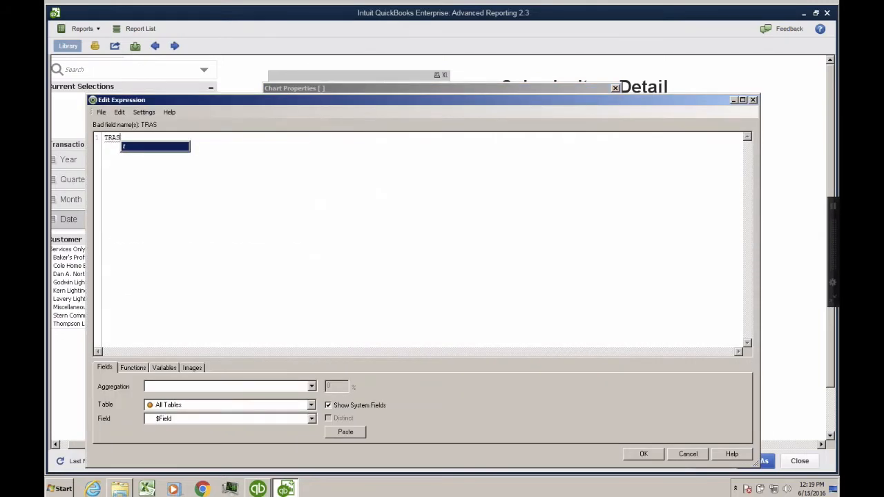
pyautogui.write('ANSACTIONS.')
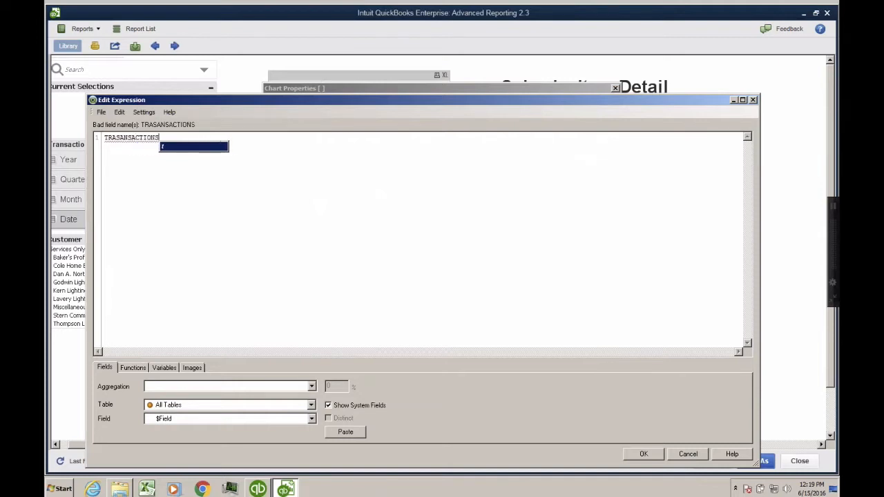
pyautogui.press('BackSpace')
pyautogui.press('BackSpace')
pyautogui.press('BackSpace')
pyautogui.press('BackSpace')
pyautogui.press('BackSpace')
pyautogui.press('BackSpace')
pyautogui.press('BackSpace')
pyautogui.press('BackSpace')
pyautogui.press('BackSpace')
pyautogui.press('BackSpace')
pyautogui.press('BackSpace')
pyautogui.press('BackSpace')
pyautogui.press('BackSpace')
pyautogui.press('BackSpace')
pyautogui.press('BackSpace')
# Define the new calculated dimension with the field Transactions.Ref Number.
pyautogui.write('T')
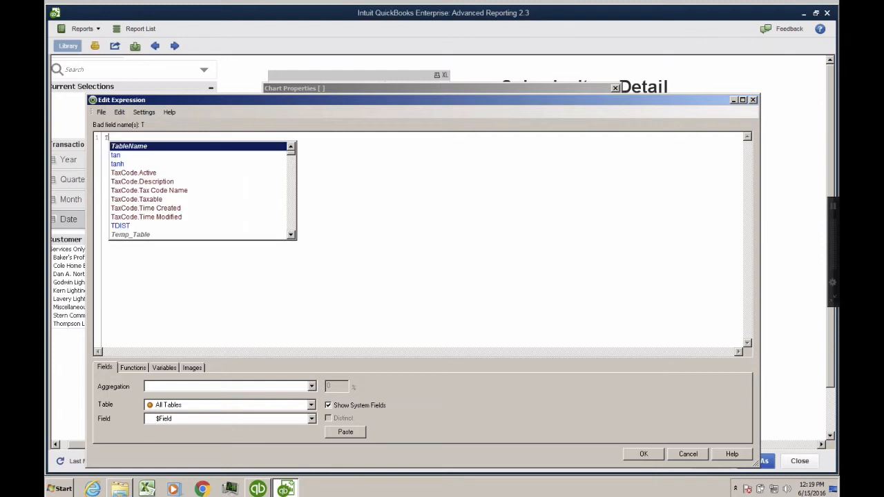
pyautogui.write('RANSACTIONS.')
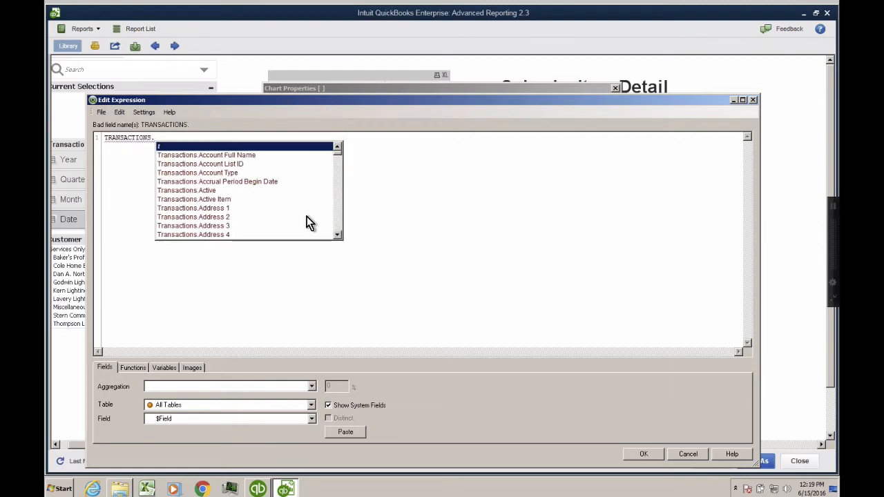
pyautogui.write('REF')
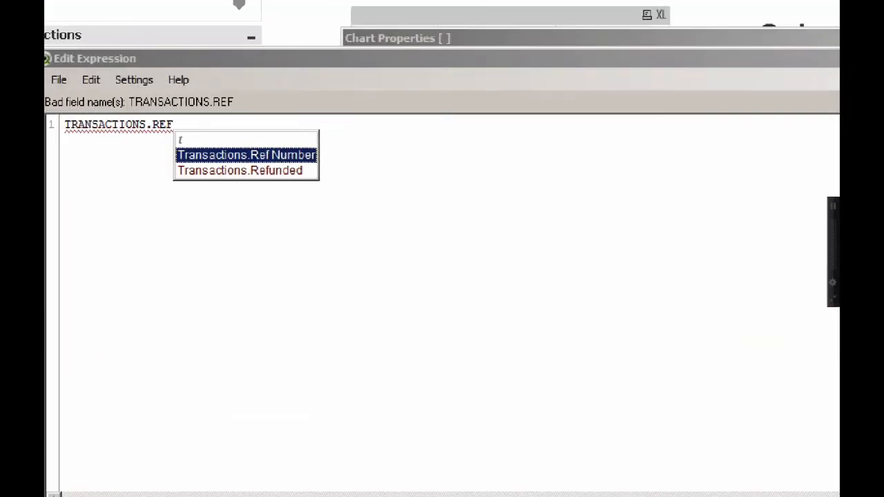
pyautogui.moveTo(319, 158); pyautogui.dragTo(363, 158)
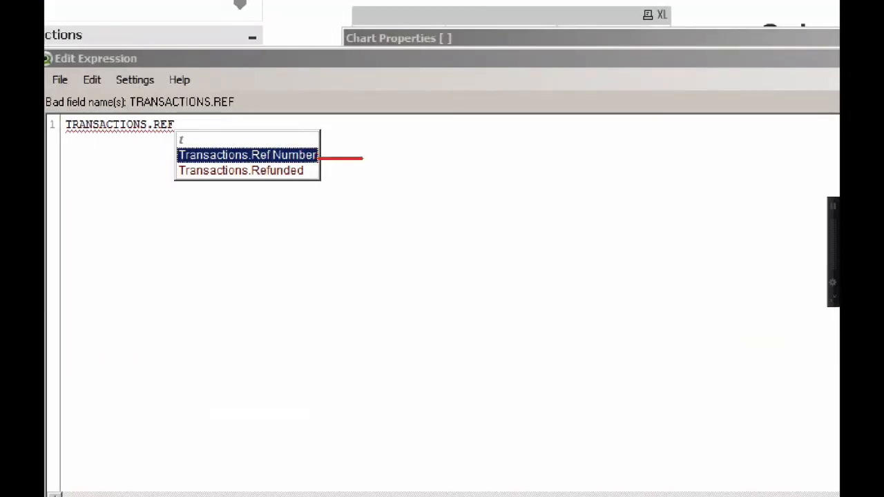
pyautogui.press('Escape')
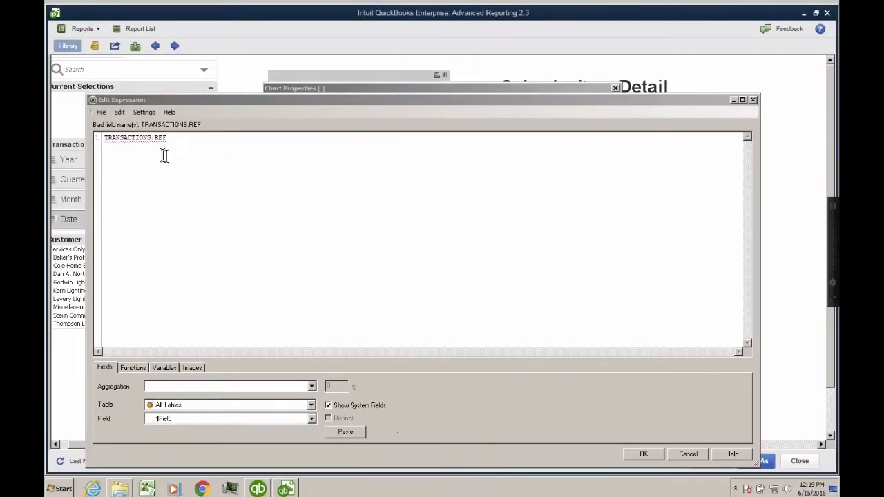
pyautogui.click(182, 126)
pyautogui.write('E')
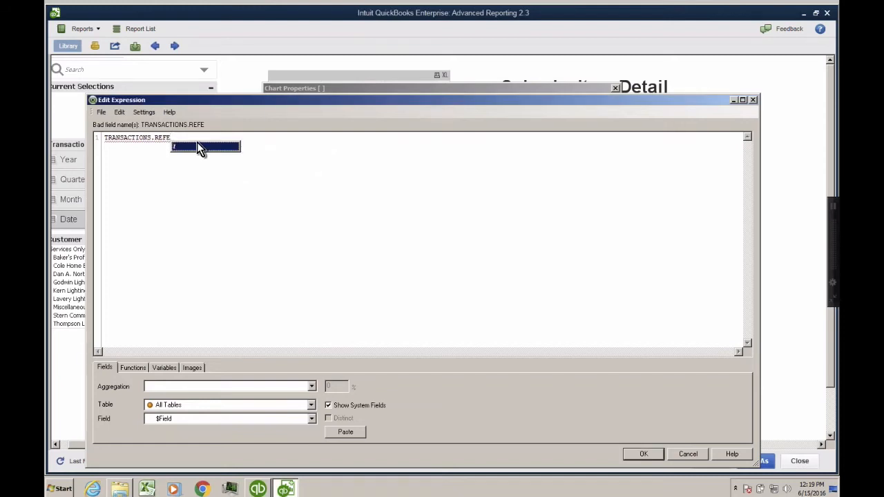
pyautogui.press('BackSpace')
pyautogui.press('BackSpace')
pyautogui.press('BackSpace')
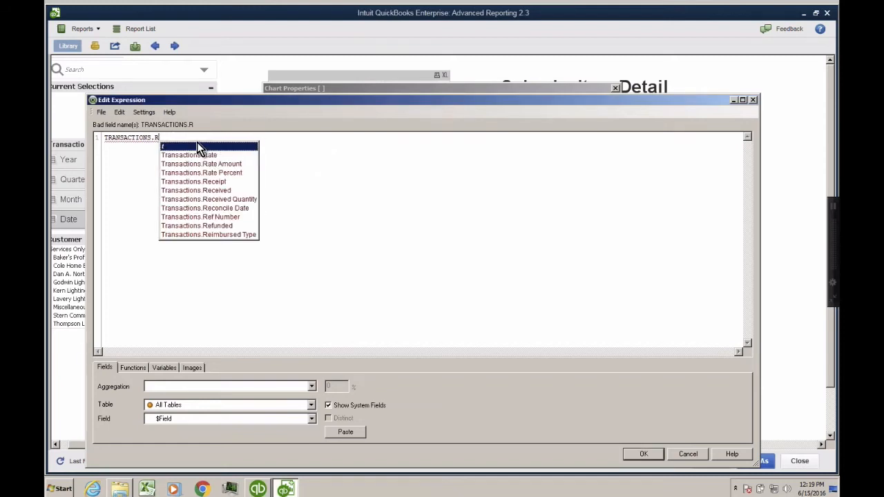
pyautogui.doubleClick(230, 217)
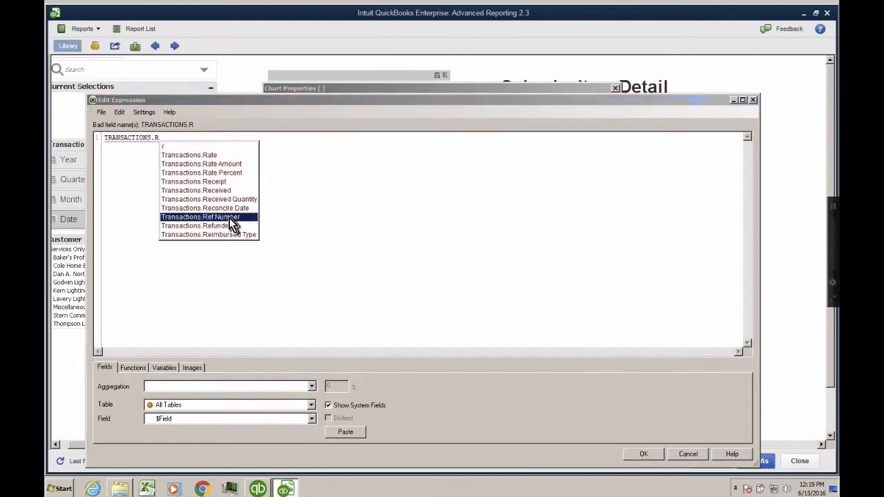
pyautogui.click(646, 460)
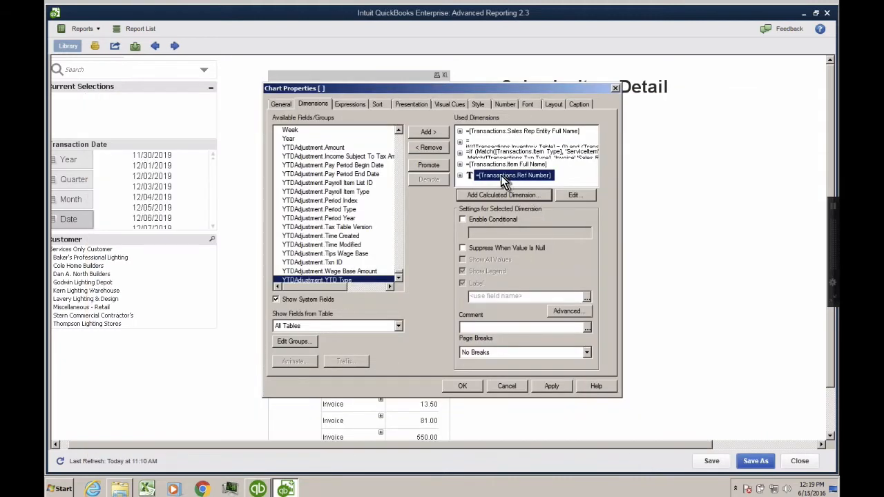
# Promote the Ref Number dimension to directly below Sales Rep Entity Full Name and apply the chart properties.
pyautogui.click(436, 166)
pyautogui.click(436, 166)
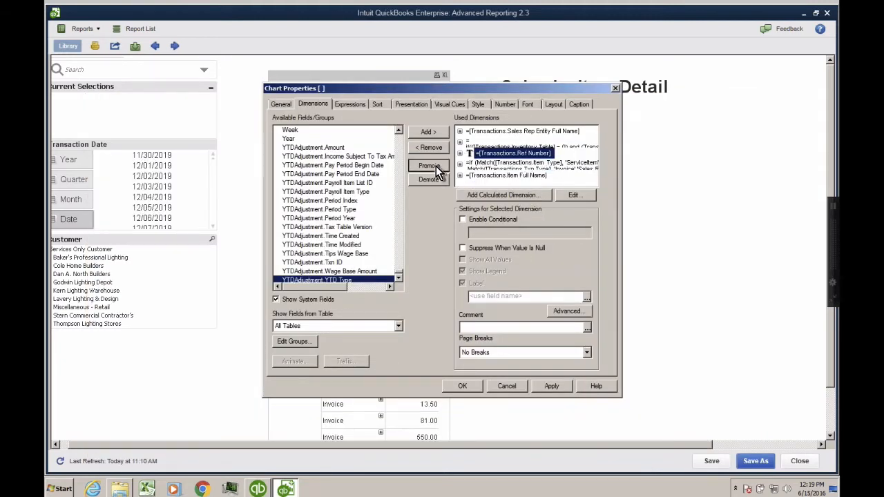
pyautogui.click(435, 166)
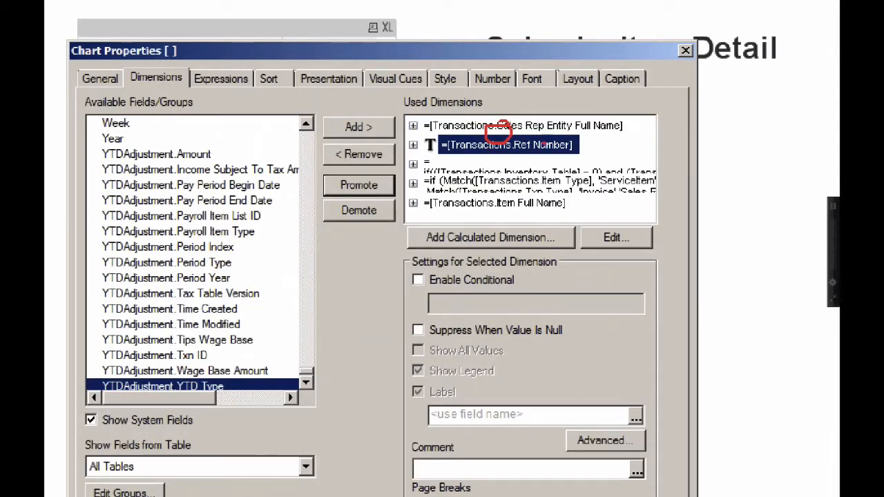
pyautogui.moveTo(548, 139); pyautogui.dragTo(542, 134)
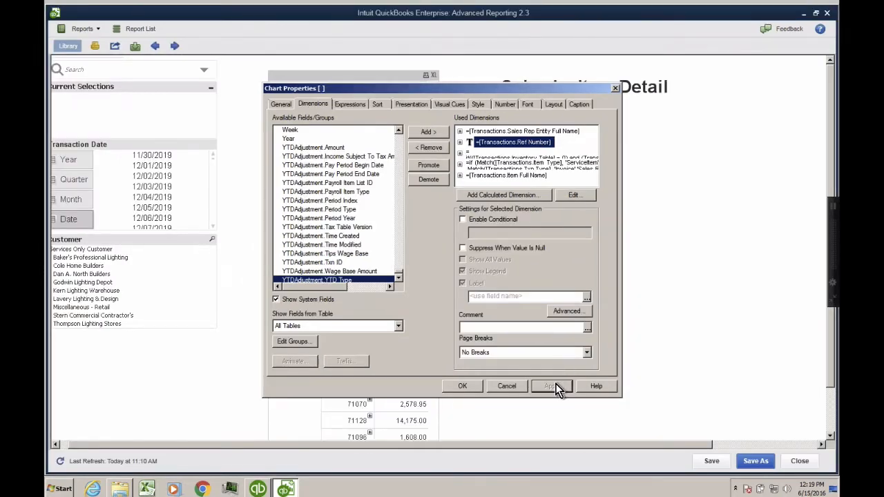
pyautogui.click(465, 391)
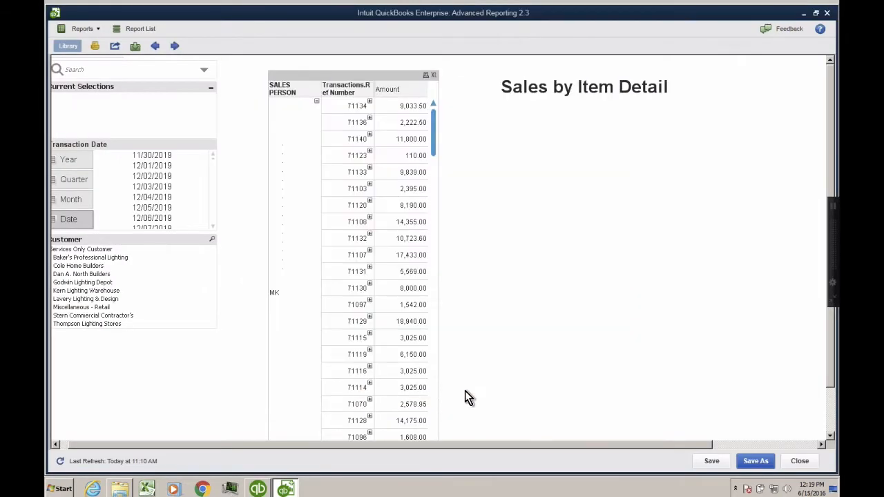
# Add a calculated dimension for the field Transactions.Customer Full Name to the report table.
pyautogui.click(275, 293)
pyautogui.click(338, 107)
pyautogui.rightClick(377, 79)
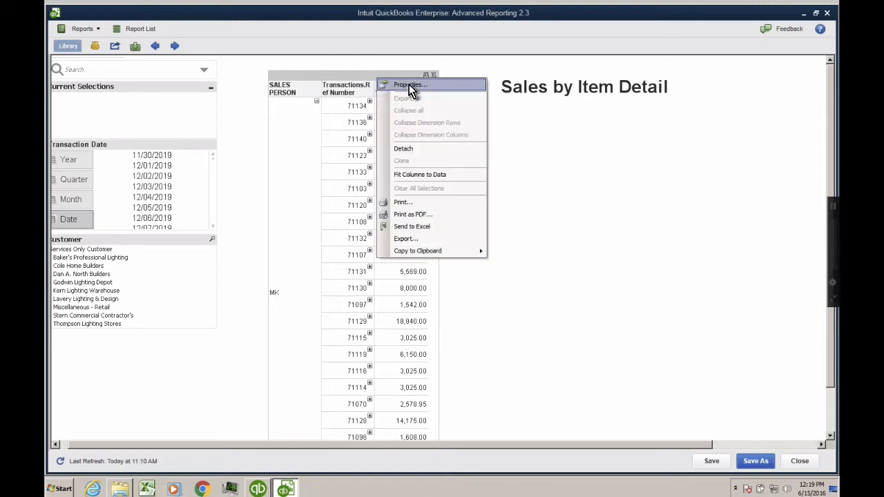
pyautogui.click(409, 84)
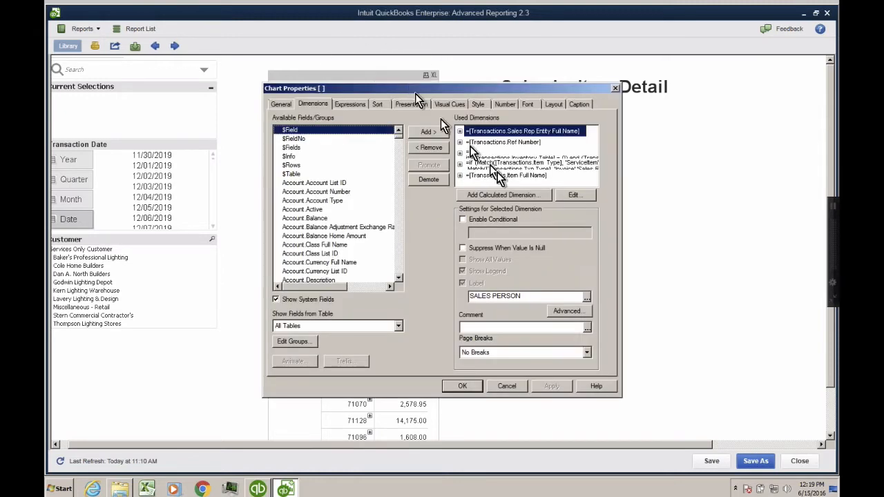
pyautogui.press('ctrl')
pyautogui.click(506, 194)
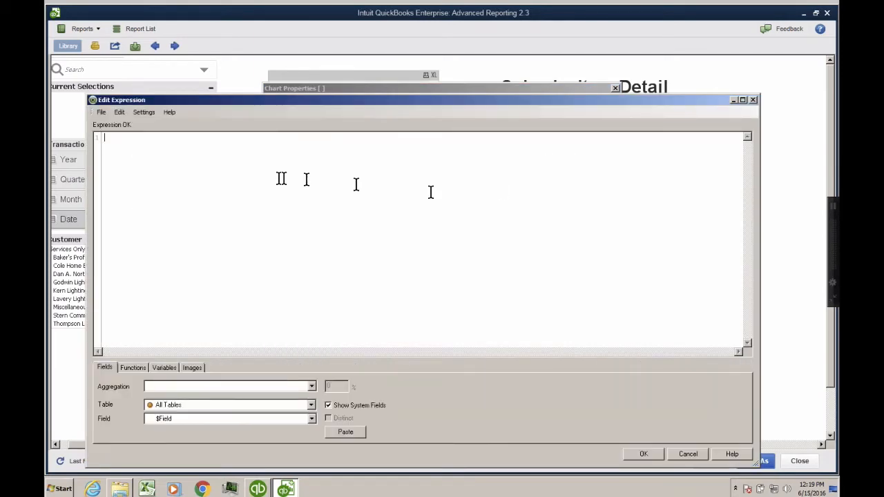
pyautogui.write('TR')
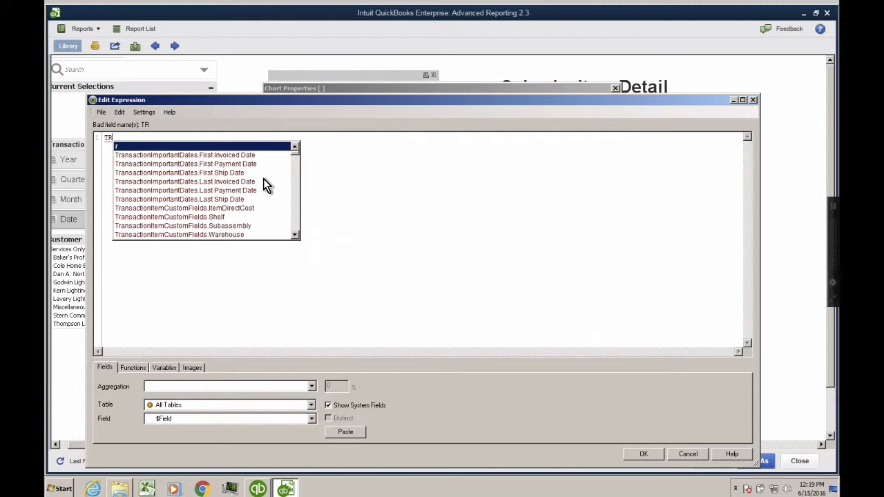
pyautogui.press('BackSpace')
pyautogui.press('BackSpace')
pyautogui.write('TRA')
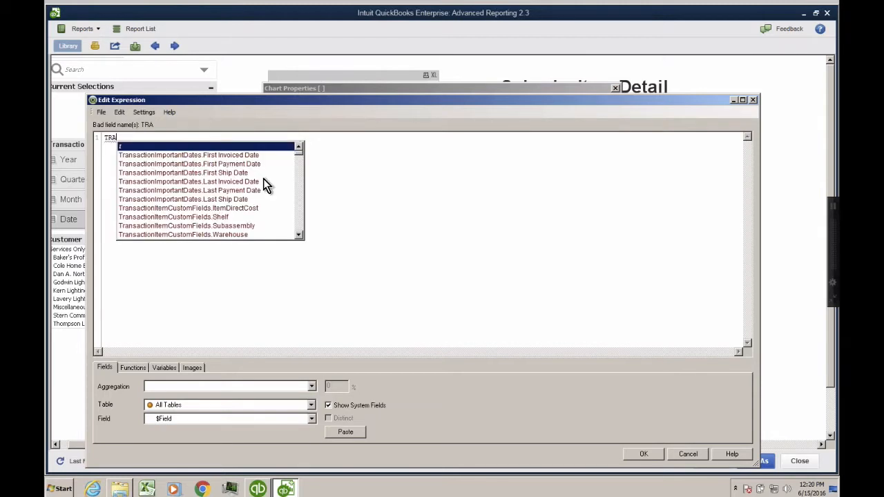
pyautogui.write('NSACTIONS.')
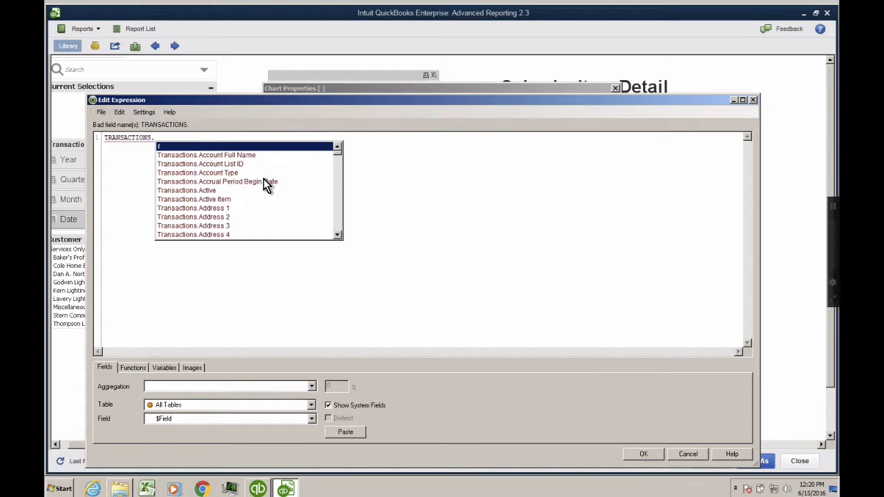
pyautogui.write('CUST')
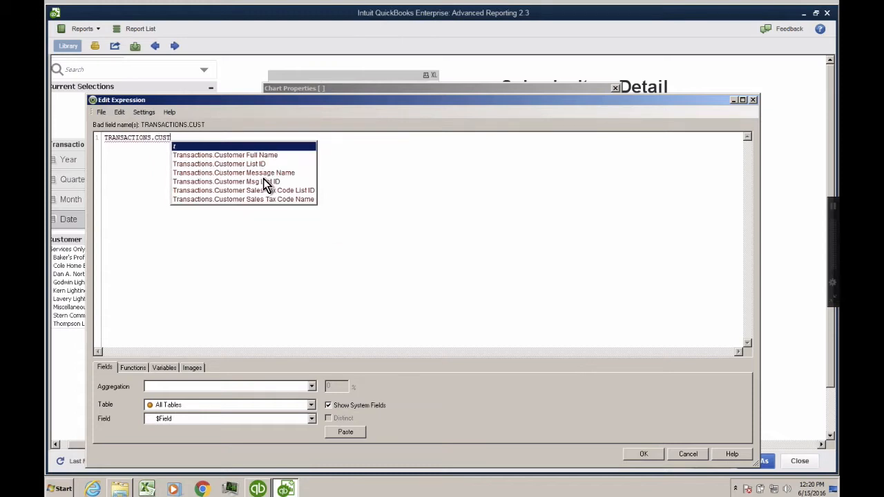
pyautogui.doubleClick(251, 155)
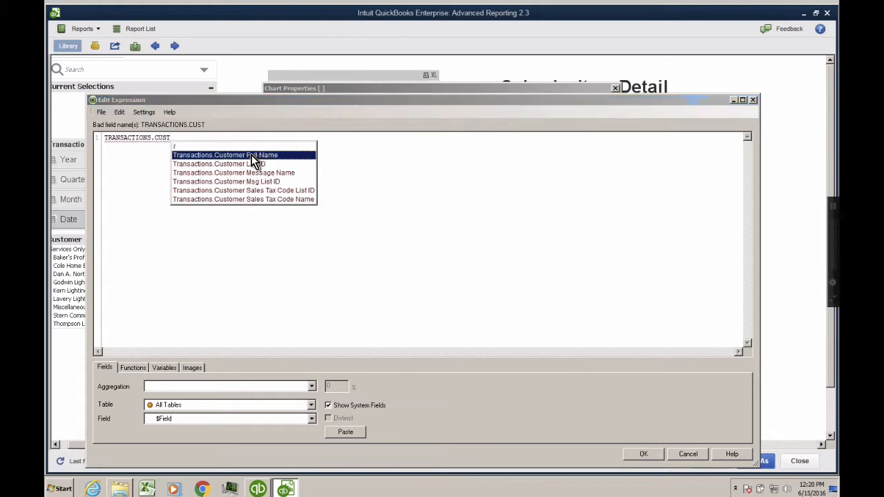
pyautogui.moveTo(247, 146)
pyautogui.mouseDown()
pyautogui.moveTo(75, 148)
pyautogui.moveTo(322, 148)
pyautogui.mouseUp()
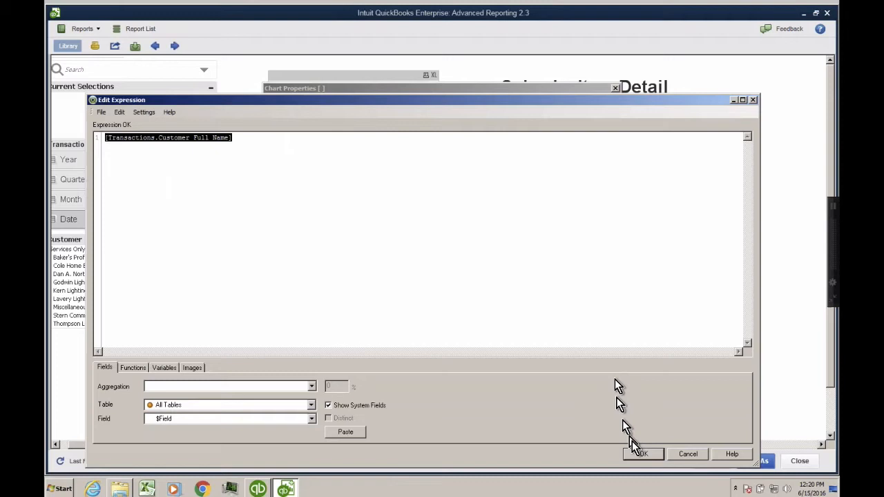
pyautogui.click(638, 454)
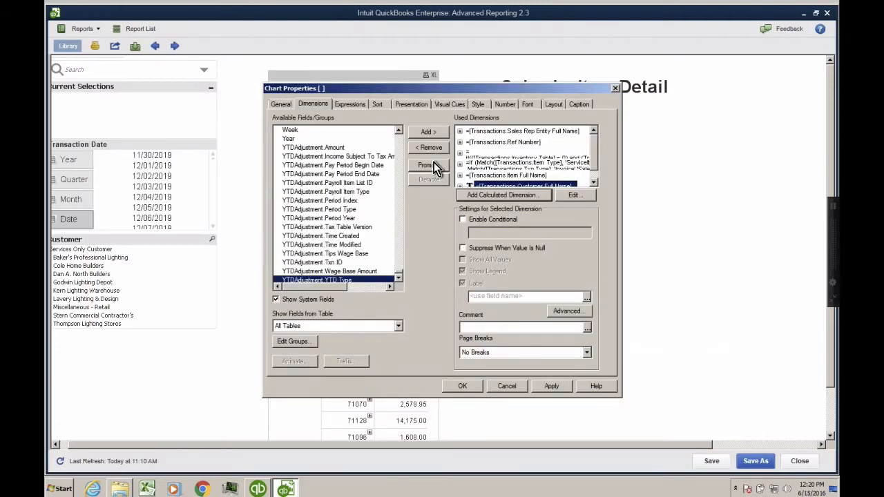
# Promote the Customer Full Name dimension to sit between Sales Rep Entity Full Name and Ref Number.
pyautogui.click(434, 164)
pyautogui.click(434, 163)
pyautogui.click(434, 164)
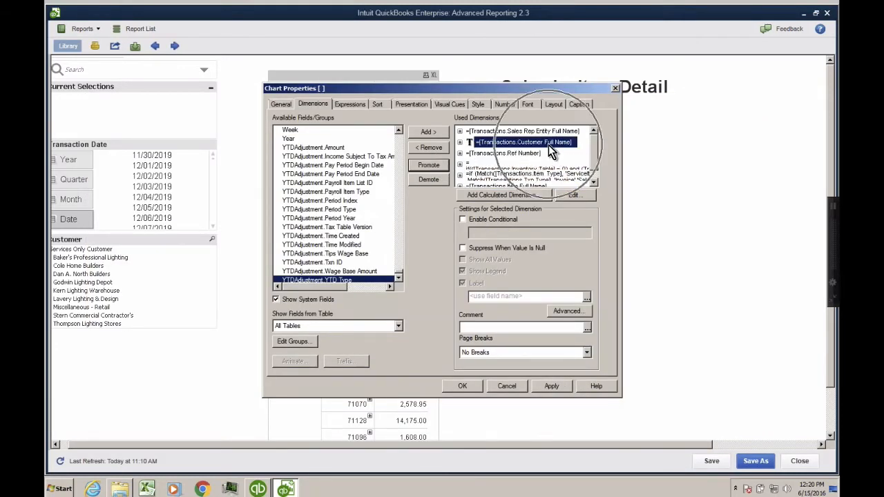
pyautogui.click(544, 131)
pyautogui.click(544, 142)
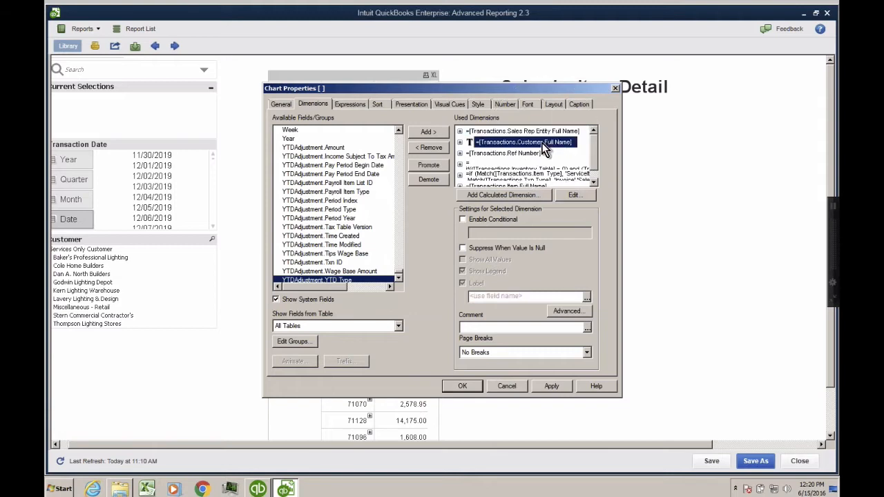
# Label the Ref Number dimension "num".
pyautogui.click(533, 153)
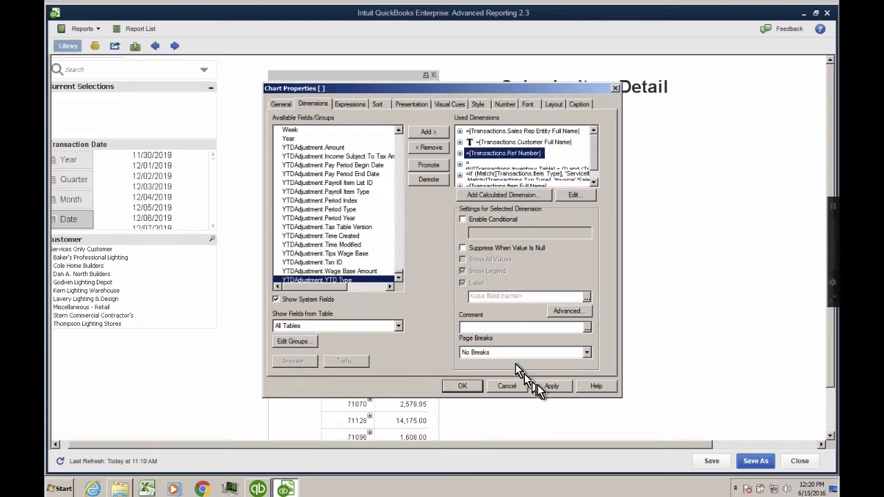
pyautogui.click(491, 143)
pyautogui.click(496, 155)
pyautogui.click(492, 297)
pyautogui.write('num')
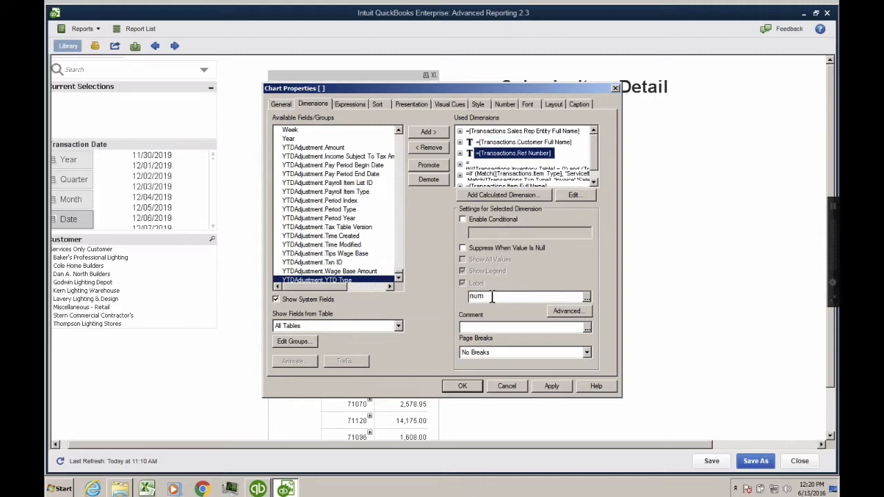
# Label the Customer Full Name dimension "CUSTOMER" and apply the chart properties.
pyautogui.click(483, 147)
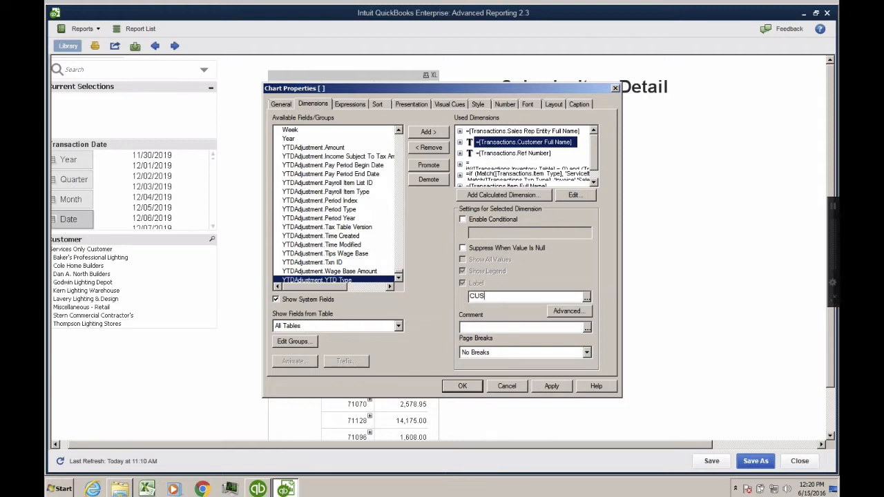
pyautogui.click(551, 386)
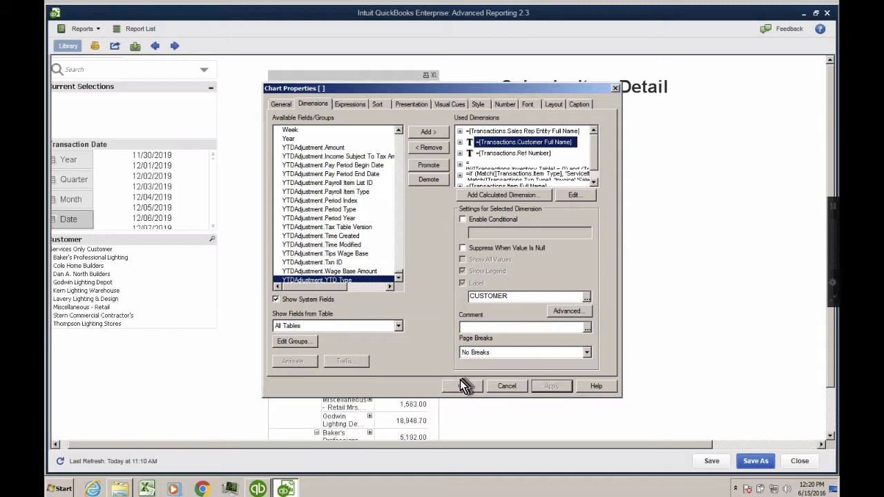
pyautogui.click(462, 386)
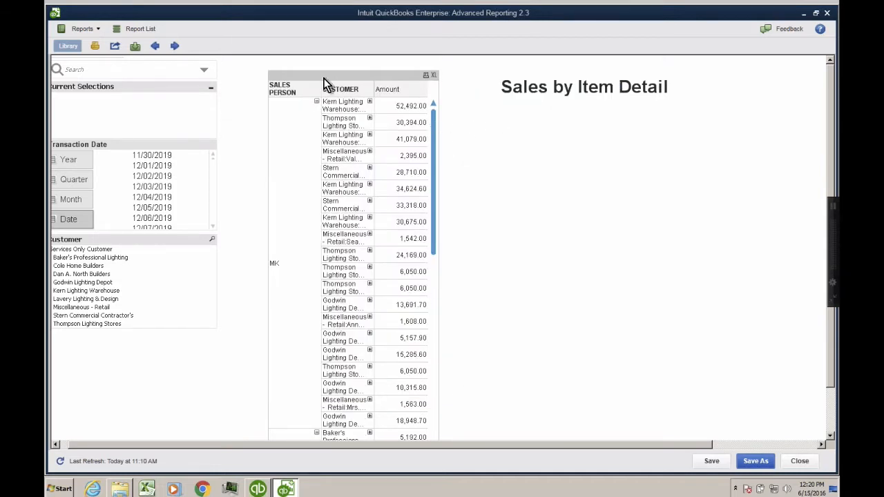
# Expand all customer rows in the report table to show the num level.
pyautogui.press('ctrl')
pyautogui.press('ctrl')
pyautogui.press('ctrl')
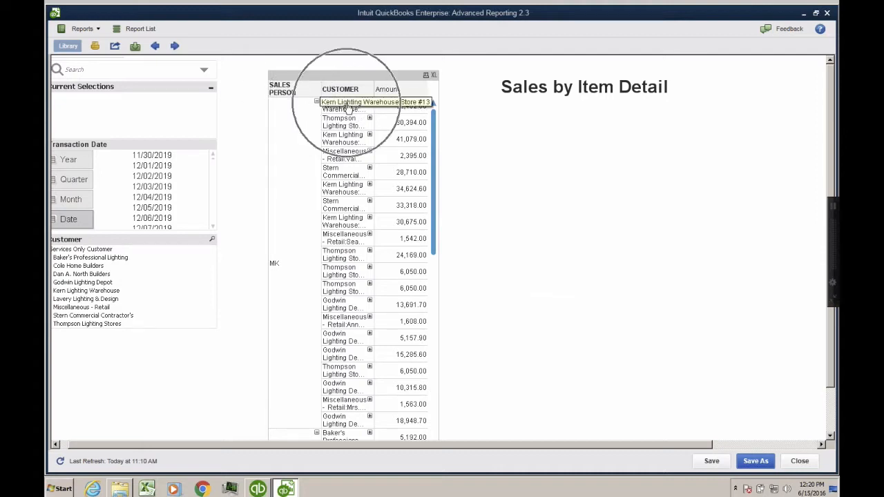
pyautogui.rightClick(348, 105)
pyautogui.click(375, 124)
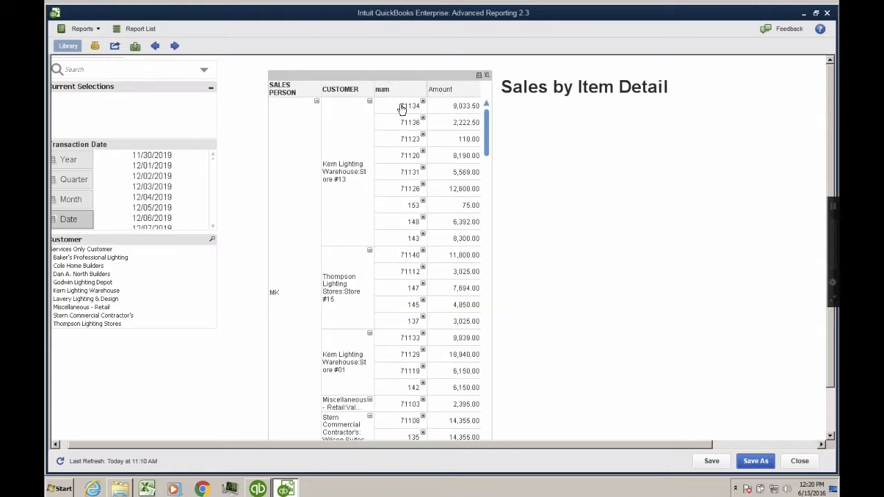
# Open the definition of the chart's Amount expression in the expression editor.
pyautogui.press('ctrl')
pyautogui.press('ctrl')
pyautogui.click(460, 101)
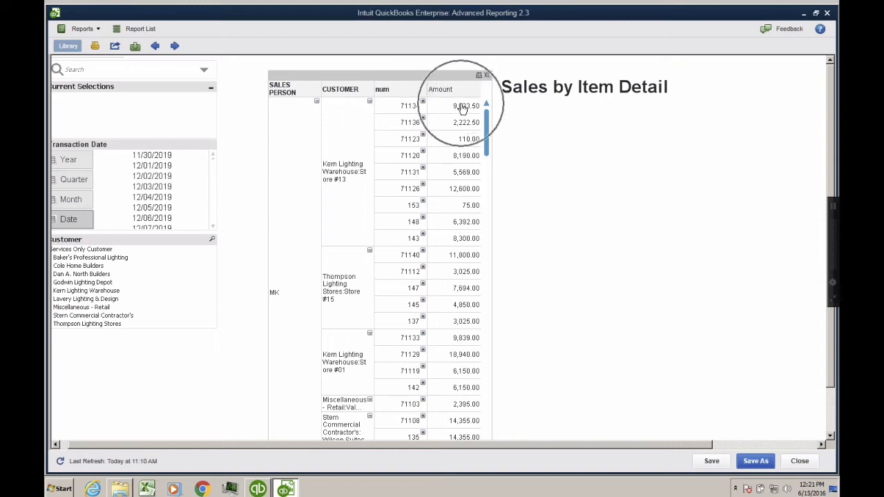
pyautogui.rightClick(426, 79)
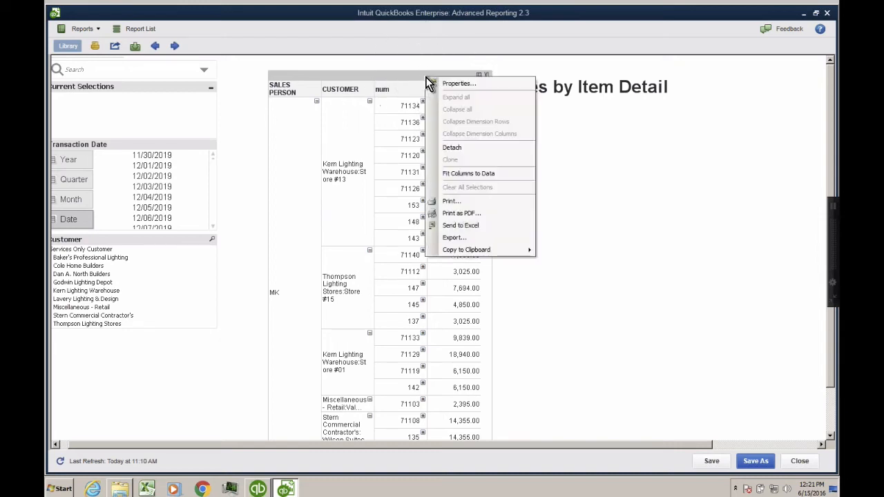
pyautogui.press('Escape')
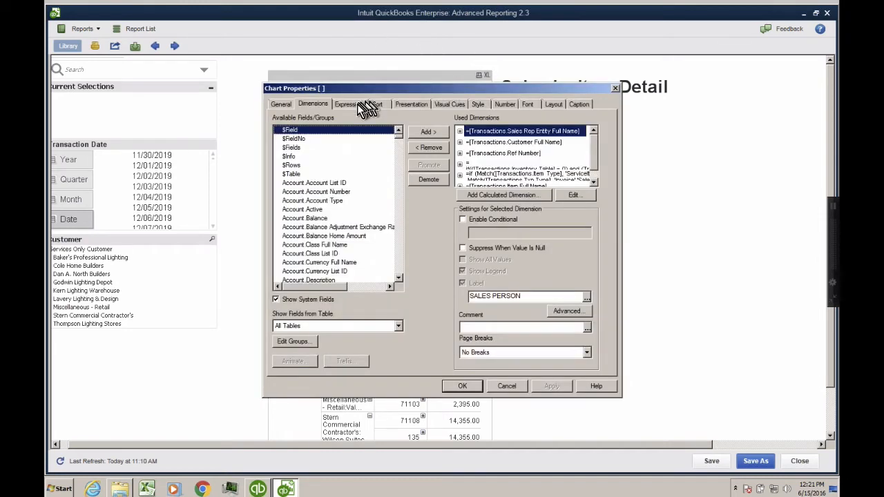
pyautogui.click(348, 105)
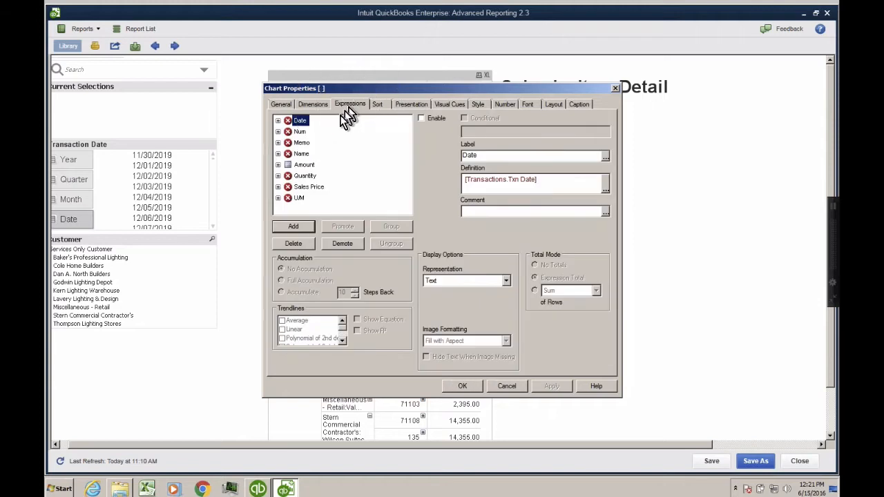
pyautogui.click(305, 166)
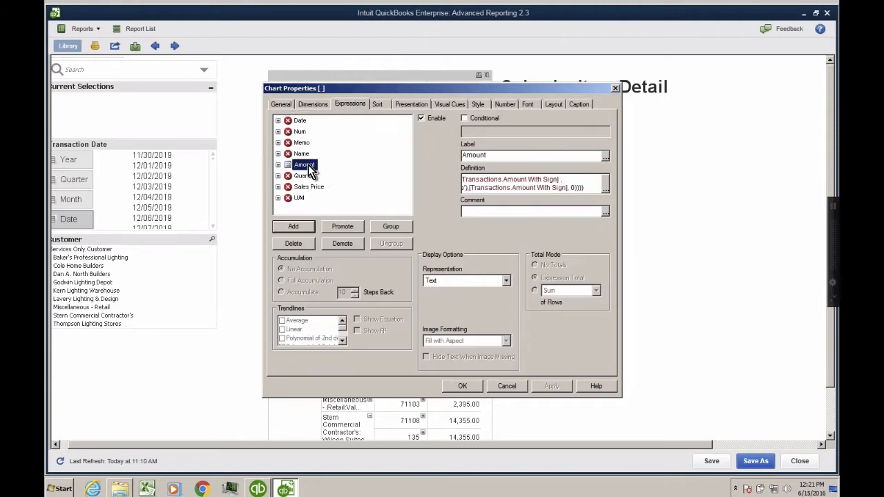
pyautogui.click(606, 184)
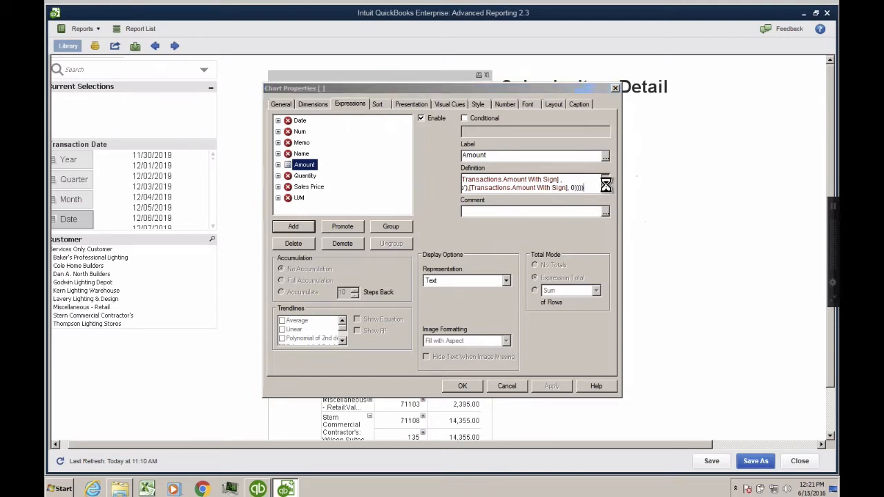
# Examine the item type, transaction type and account type conditions in the Amount formula, and close the chart properties.
pyautogui.moveTo(590, 165); pyautogui.dragTo(70, 141)
pyautogui.click(273, 192)
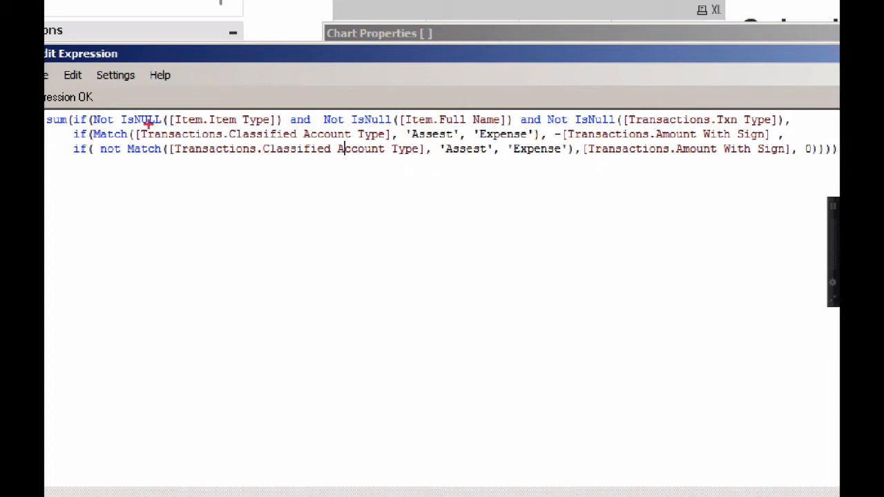
pyautogui.moveTo(200, 127); pyautogui.dragTo(253, 121)
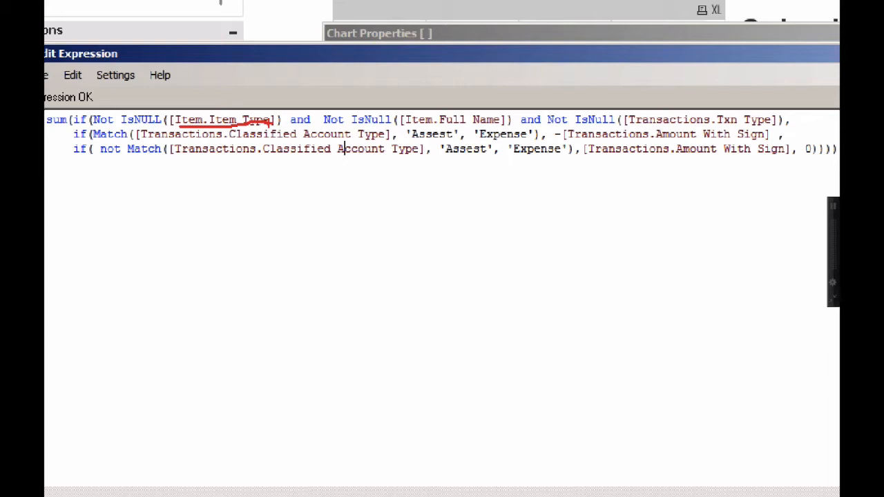
pyautogui.moveTo(526, 118)
pyautogui.mouseDown()
pyautogui.moveTo(428, 118)
pyautogui.moveTo(471, 189)
pyautogui.moveTo(596, 181)
pyautogui.moveTo(513, 113)
pyautogui.mouseUp()
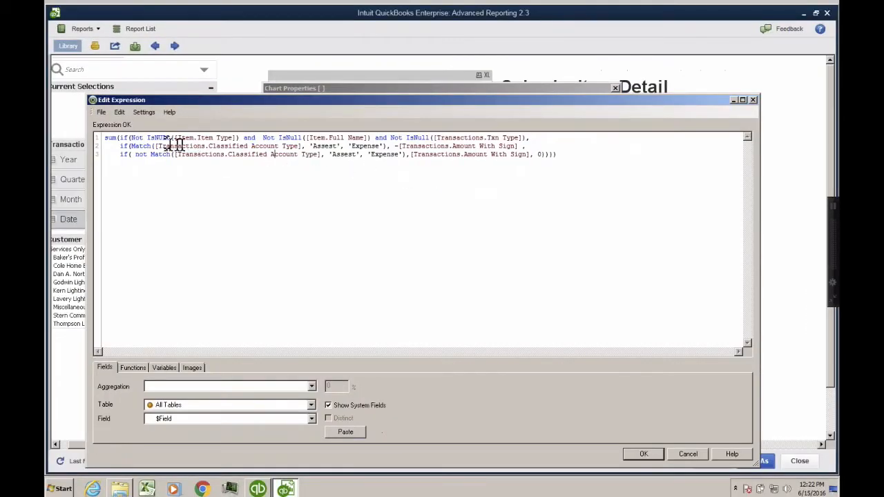
pyautogui.click(645, 453)
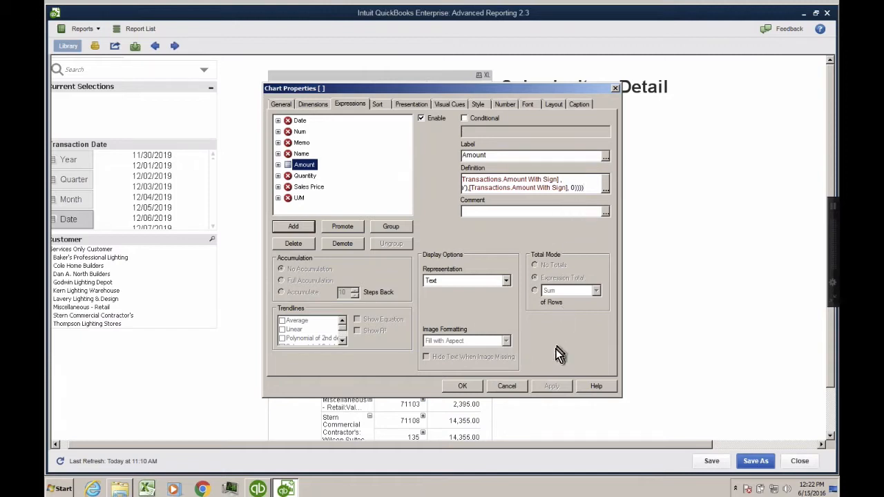
pyautogui.click(467, 390)
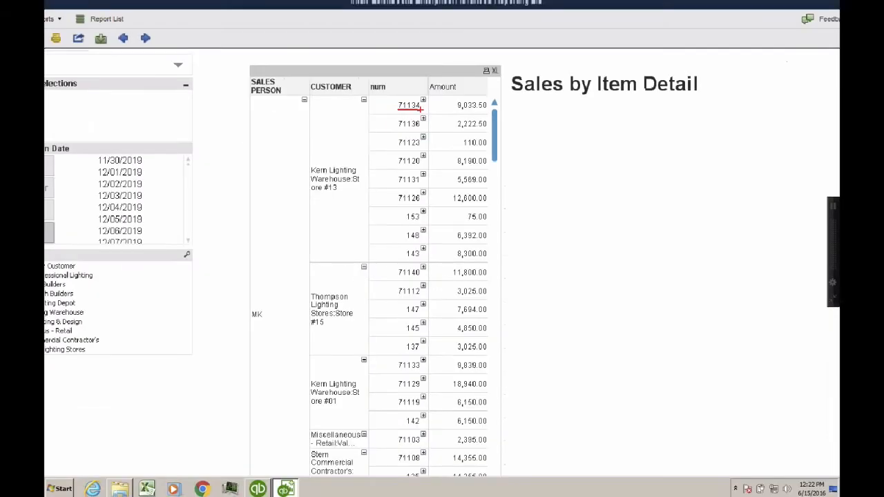
# Switch to QuickBooks Enterprise, close the Sales by Rep Detail report and open the invoice form.
pyautogui.click(257, 489)
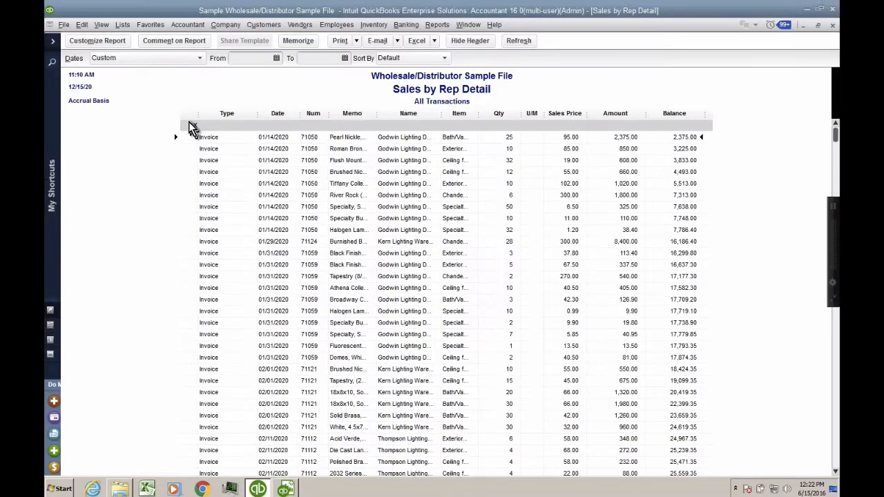
pyautogui.press('Escape')
pyautogui.press('Escape')
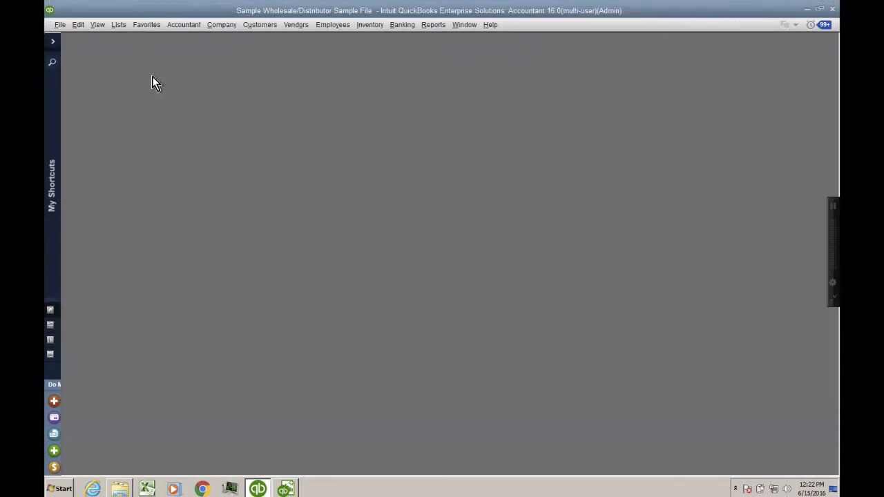
pyautogui.hotkey('ctrl', 'i')
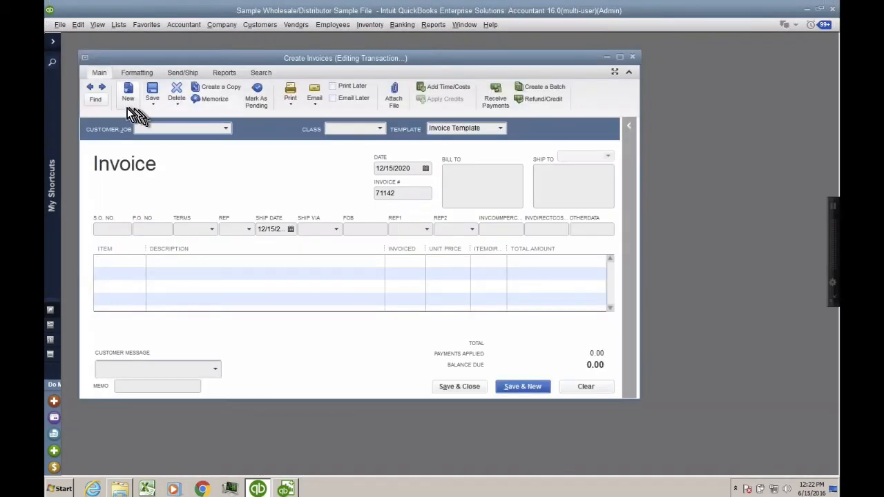
# Find invoice 71134, the first num entry listed in the report table.
pyautogui.press('ctrl')
pyautogui.press('ctrl')
pyautogui.click(99, 109)
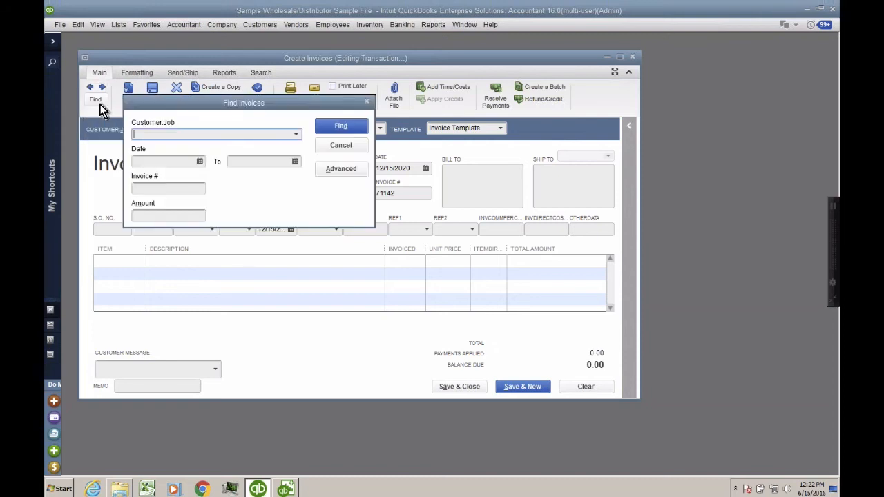
pyautogui.click(160, 190)
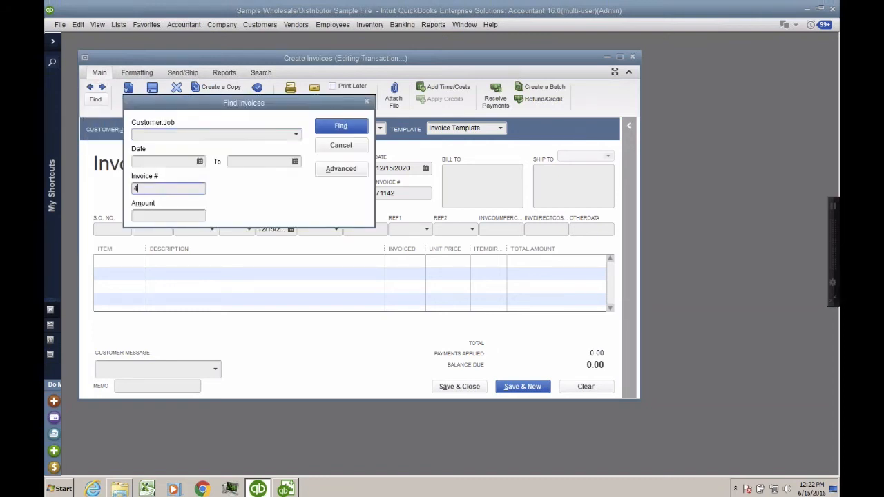
pyautogui.click(257, 489)
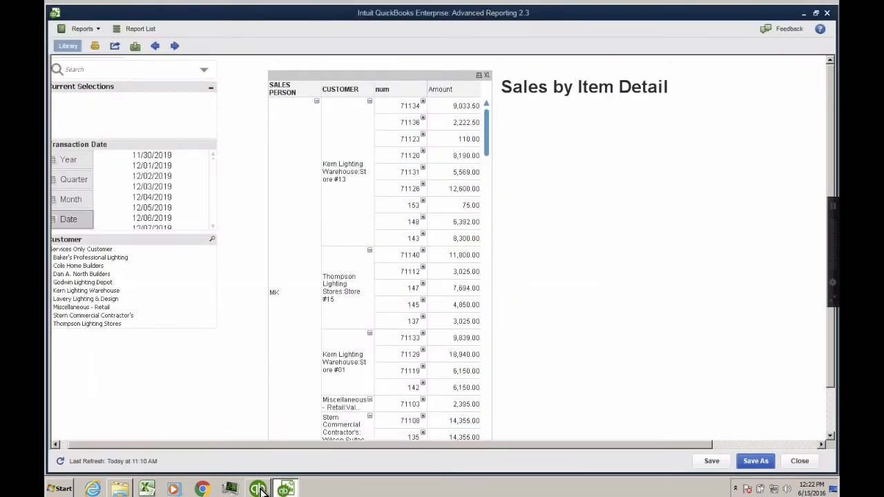
pyautogui.moveTo(257, 489)
pyautogui.click(173, 465)
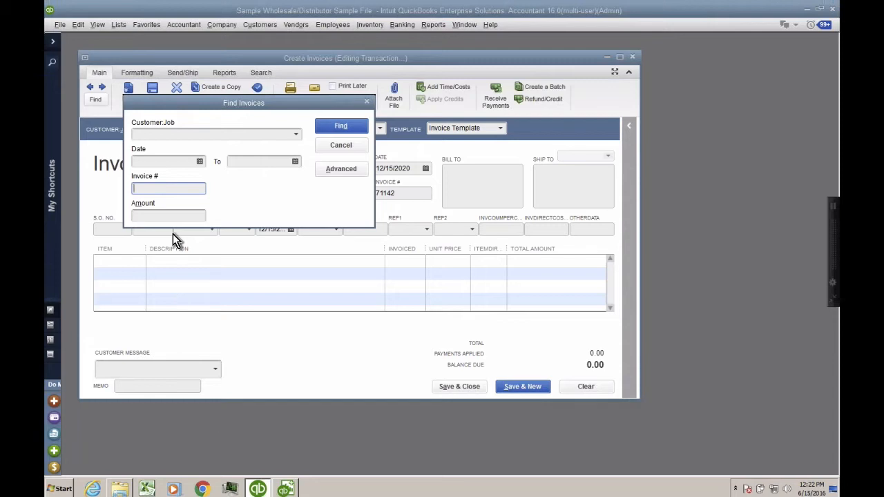
pyautogui.write('71134')
pyautogui.press('Return')
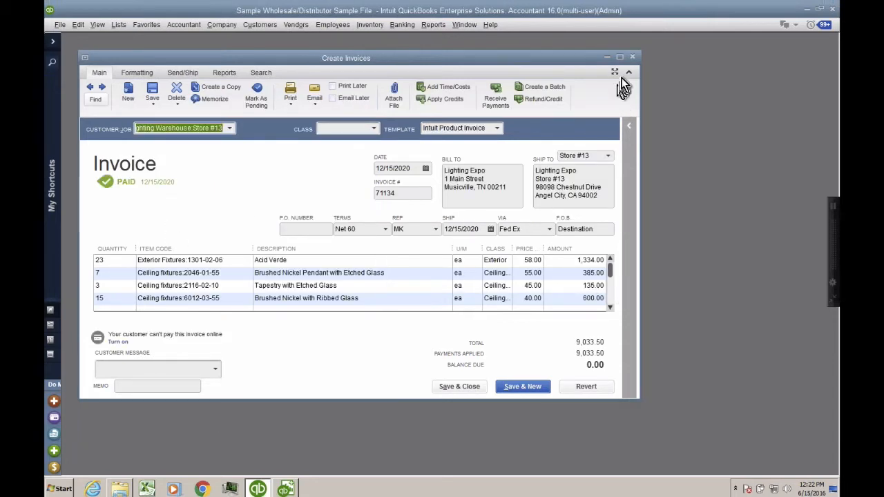
# Check the total of the maximized invoice against the report amount, close it and return to Advanced Reporting.
pyautogui.click(620, 58)
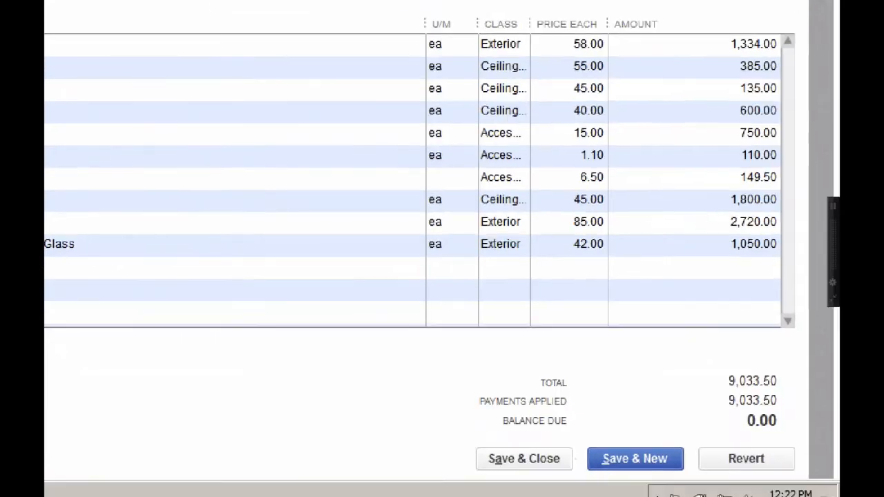
pyautogui.moveTo(751, 438)
pyautogui.mouseDown()
pyautogui.moveTo(813, 339)
pyautogui.moveTo(701, 448)
pyautogui.moveTo(838, 442)
pyautogui.mouseUp()
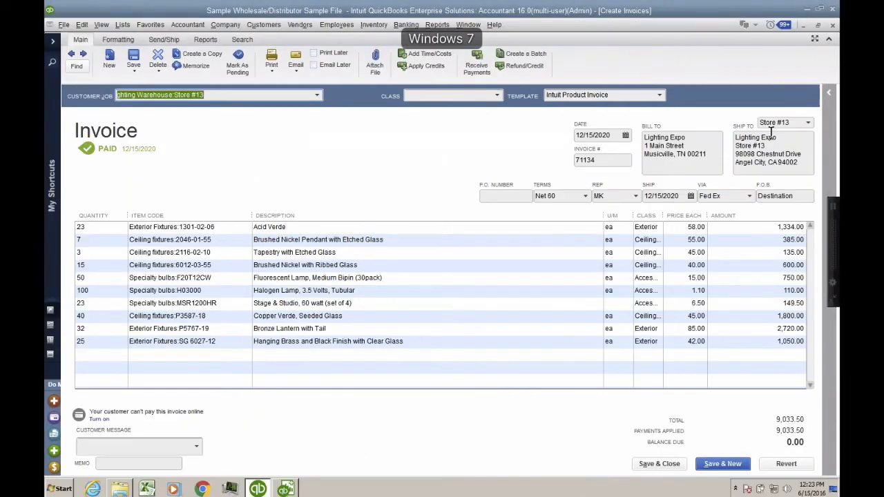
pyautogui.click(832, 24)
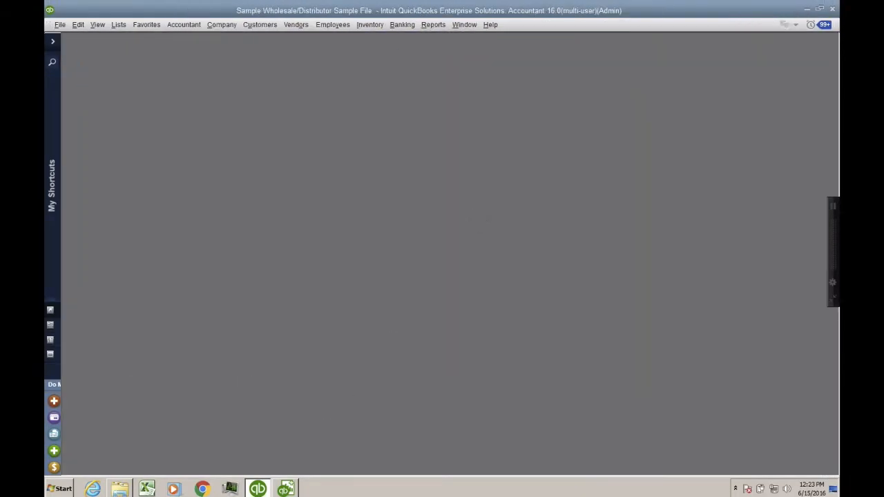
pyautogui.click(285, 489)
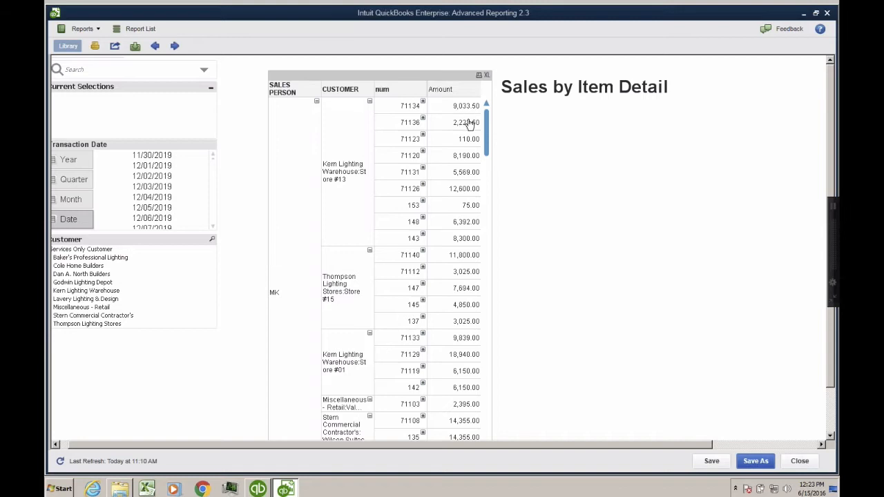
# Add a new blank expression to the report table, keeping the existing Amount expression in view beside the editor.
pyautogui.rightClick(415, 80)
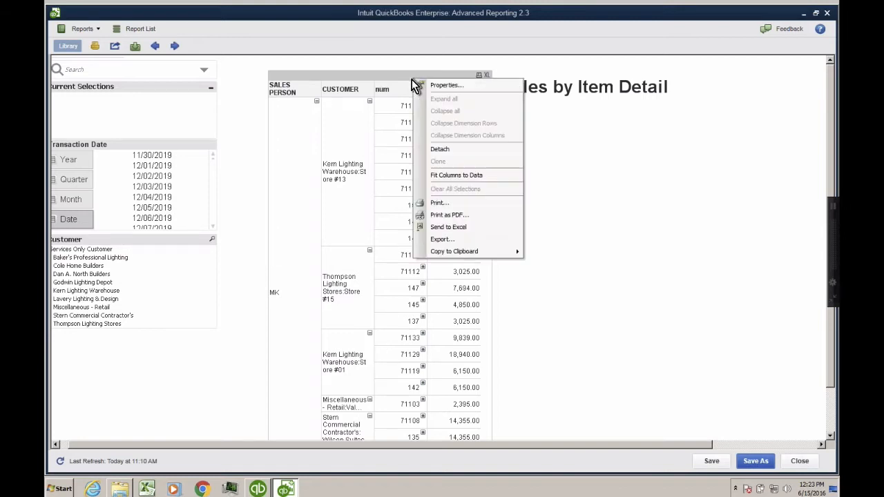
pyautogui.click(445, 85)
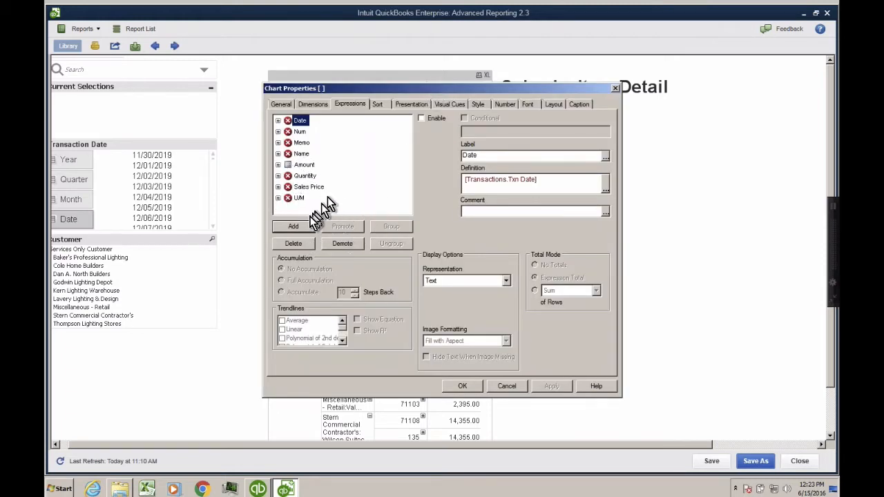
pyautogui.click(295, 229)
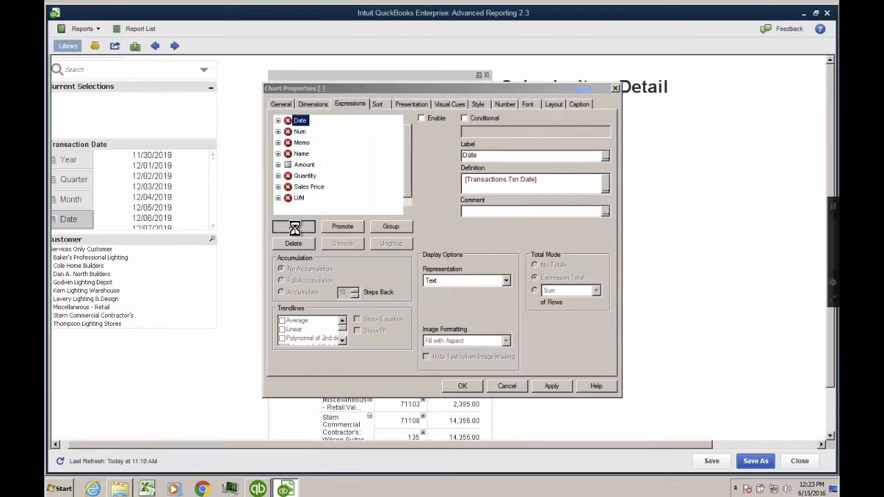
pyautogui.moveTo(233, 101); pyautogui.dragTo(349, 197)
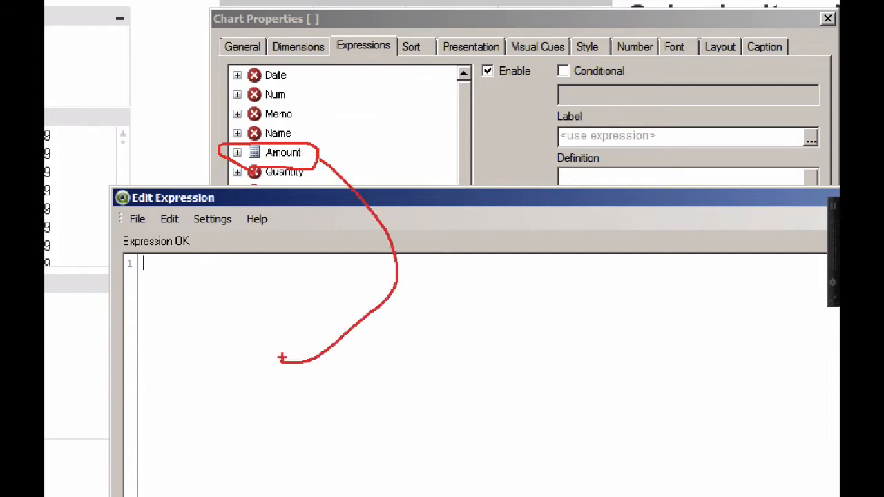
pyautogui.moveTo(287, 346)
pyautogui.mouseDown()
pyautogui.moveTo(288, 390)
pyautogui.moveTo(274, 346)
pyautogui.mouseUp()
pyautogui.moveTo(390, 342); pyautogui.dragTo(452, 406)
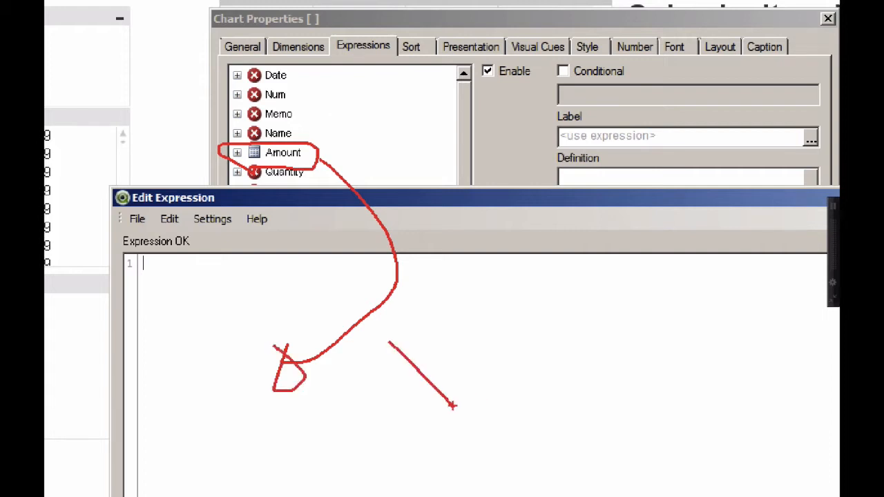
pyautogui.moveTo(385, 409); pyautogui.dragTo(420, 302)
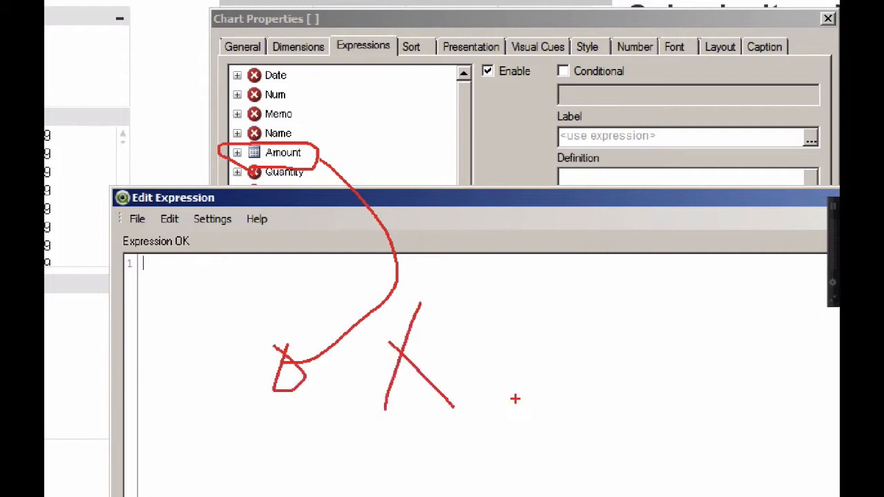
pyautogui.moveTo(516, 399)
pyautogui.mouseDown()
pyautogui.moveTo(496, 306)
pyautogui.moveTo(544, 281)
pyautogui.mouseUp()
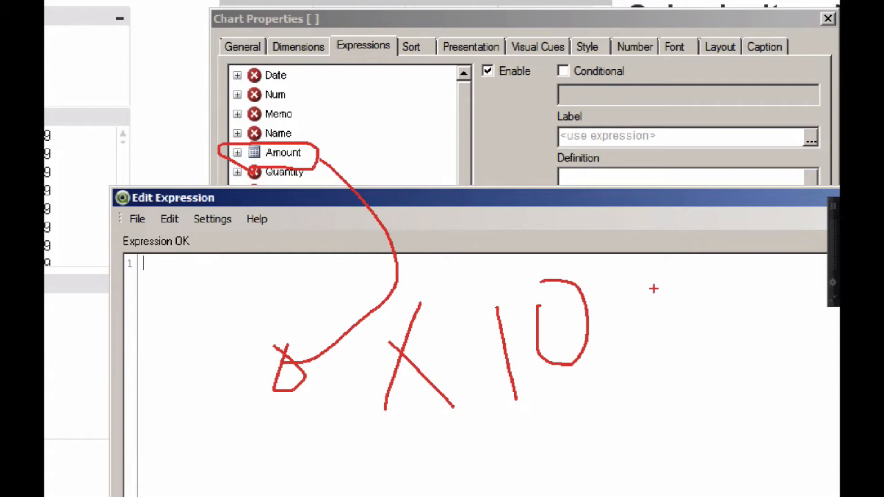
pyautogui.moveTo(658, 282); pyautogui.dragTo(644, 381)
pyautogui.moveTo(613, 318); pyautogui.dragTo(629, 308)
pyautogui.moveTo(674, 361)
pyautogui.mouseDown()
pyautogui.moveTo(703, 361)
pyautogui.moveTo(671, 358)
pyautogui.mouseUp()
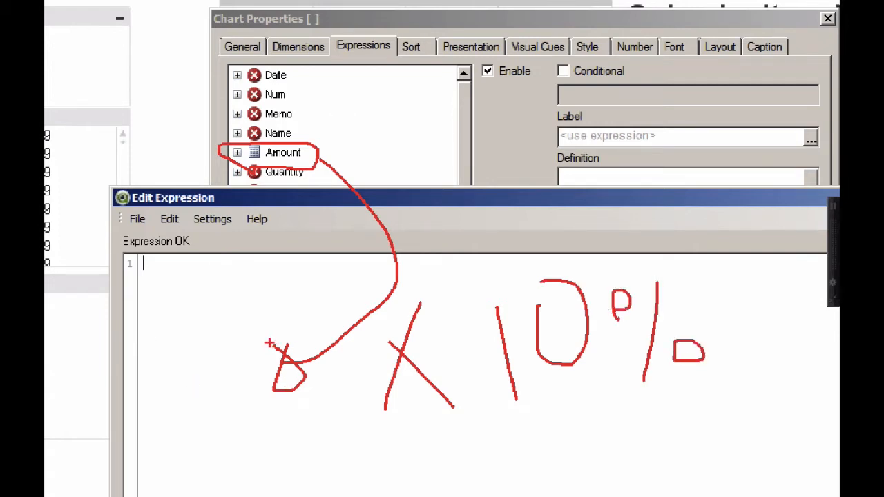
pyautogui.moveTo(269, 343)
pyautogui.mouseDown()
pyautogui.moveTo(301, 381)
pyautogui.moveTo(262, 334)
pyautogui.mouseUp()
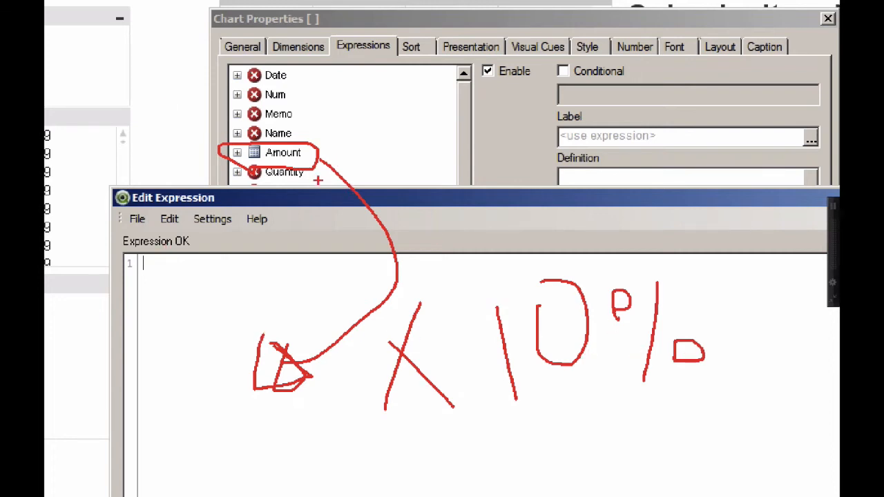
pyautogui.press('Escape')
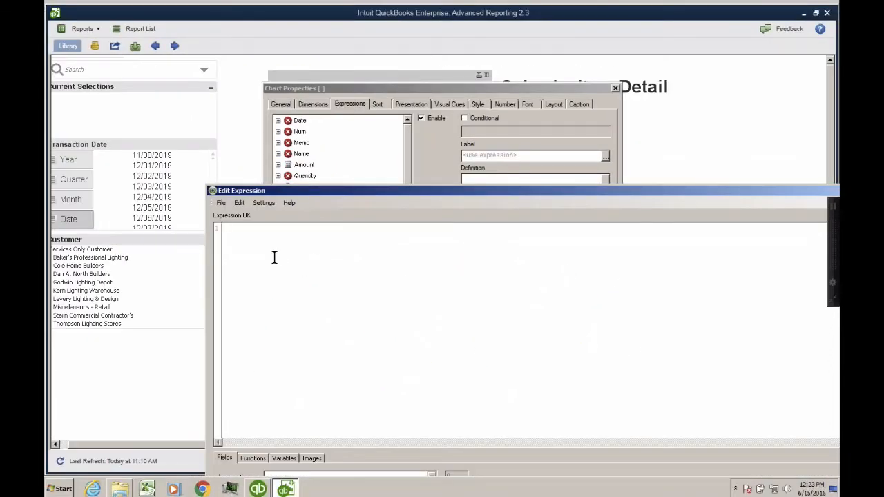
pyautogui.write('AMOUNT')
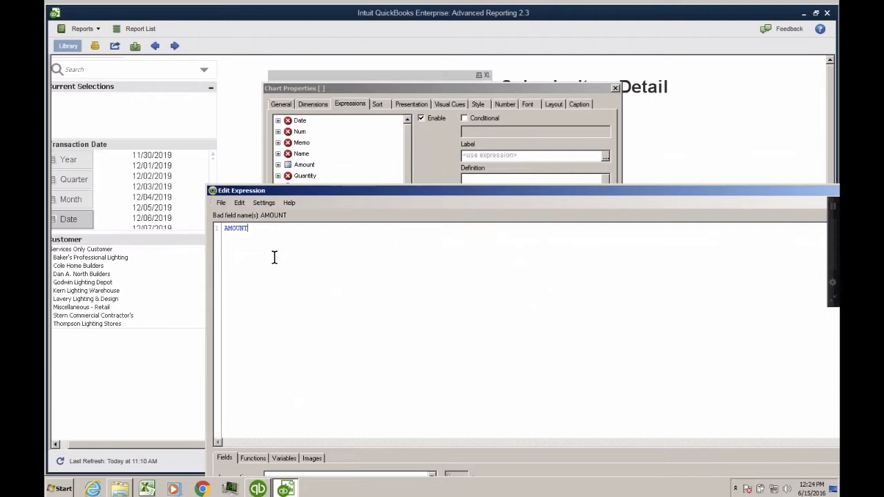
pyautogui.press('BackSpace')
pyautogui.press('BackSpace')
pyautogui.press('BackSpace')
pyautogui.press('BackSpace')
pyautogui.press('BackSpace')
pyautogui.press('BackSpace')
# Define the new expression as Amount * .10 and accept it.
pyautogui.write('amun')
pyautogui.click(243, 238)
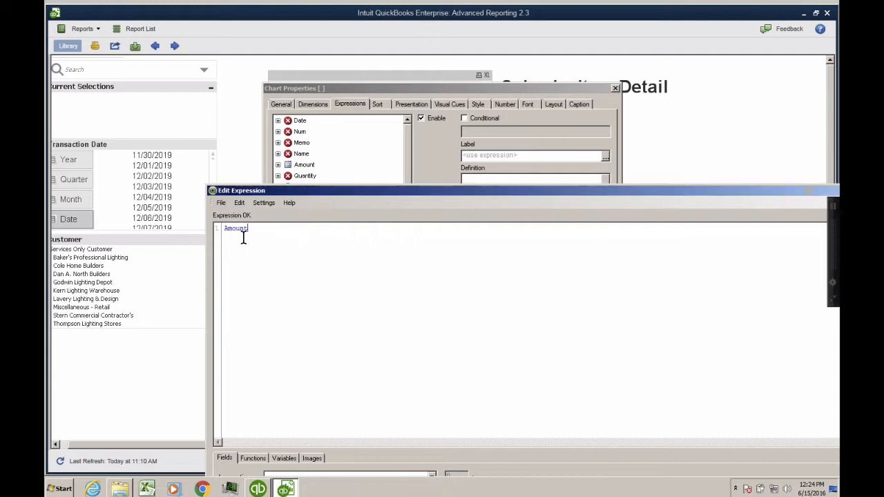
pyautogui.write('* .10')
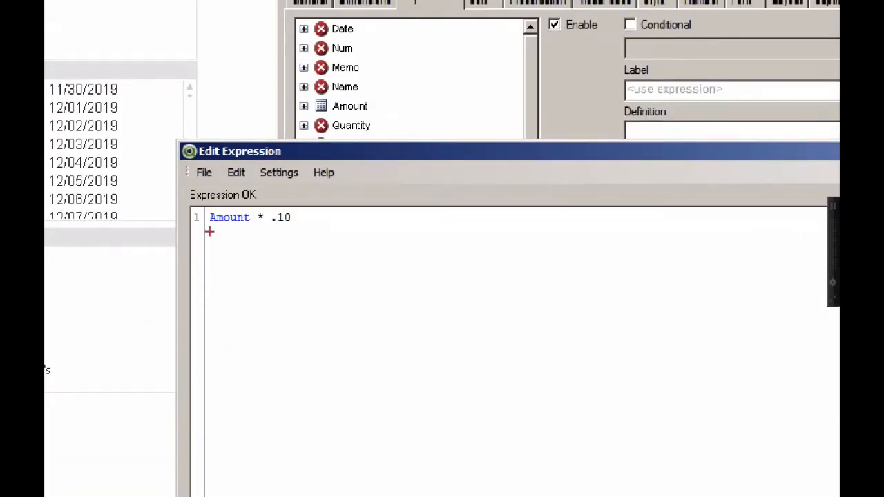
pyautogui.moveTo(210, 231); pyautogui.dragTo(305, 231)
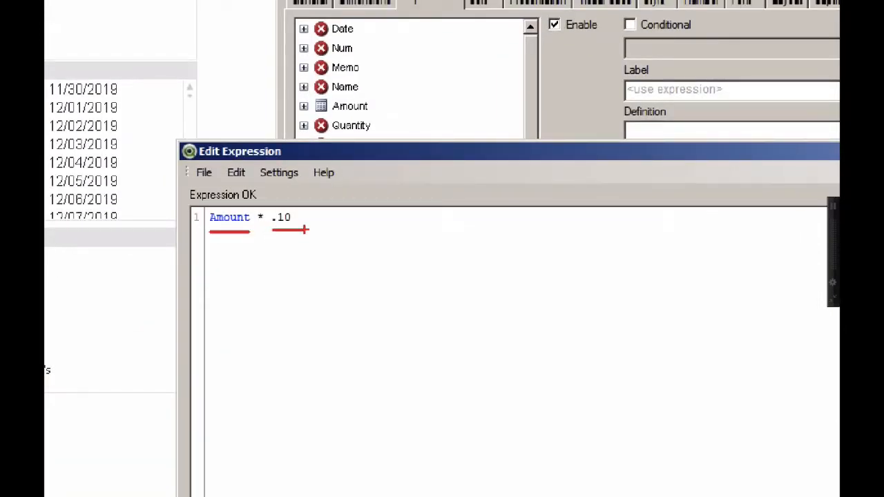
pyautogui.press('Escape')
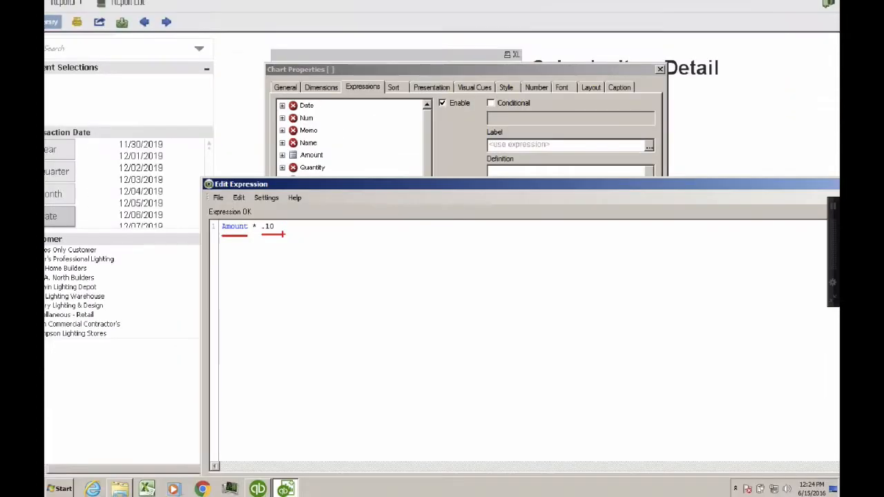
pyautogui.moveTo(502, 195); pyautogui.dragTo(397, 105)
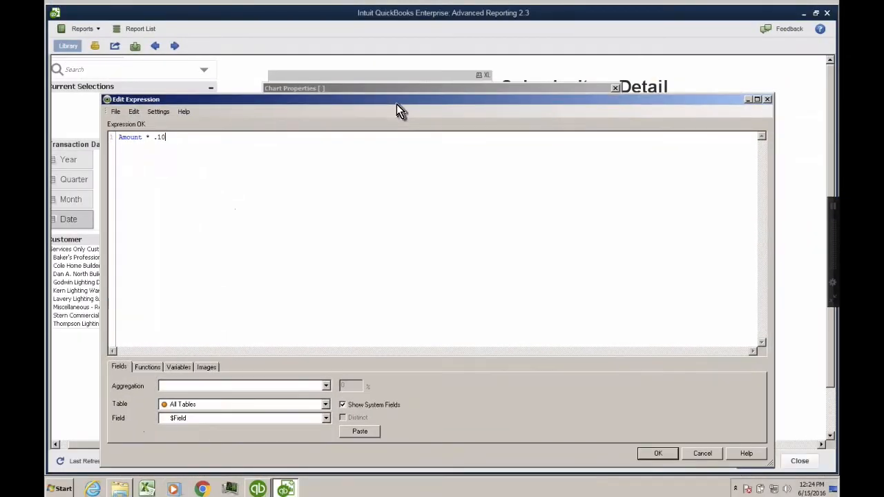
pyautogui.click(659, 453)
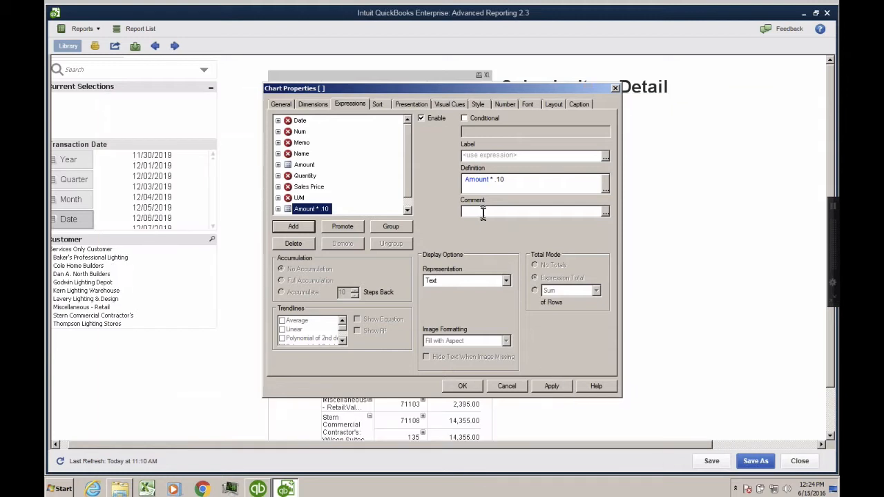
# Label the Amount * .10 expression Commission, apply it, and widen the report table so the full column fits.
pyautogui.click(479, 155)
pyautogui.write('Co')
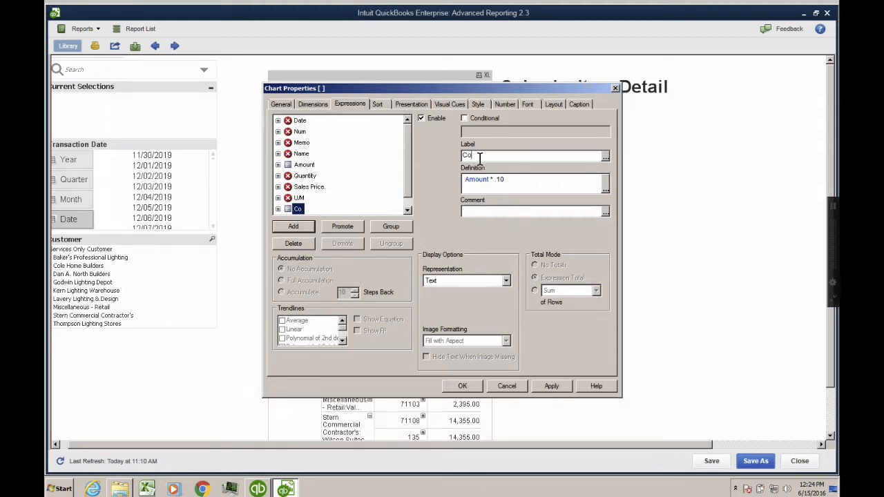
pyautogui.write('mission')
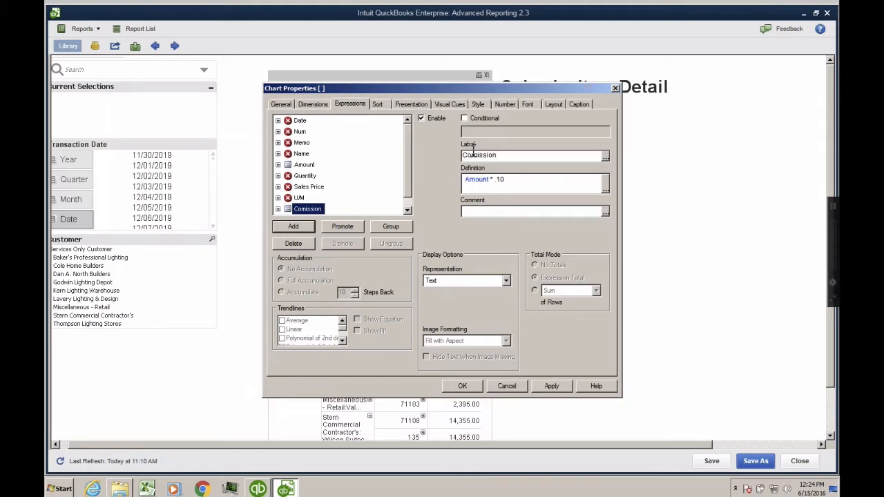
pyautogui.write('m')
pyautogui.click(551, 387)
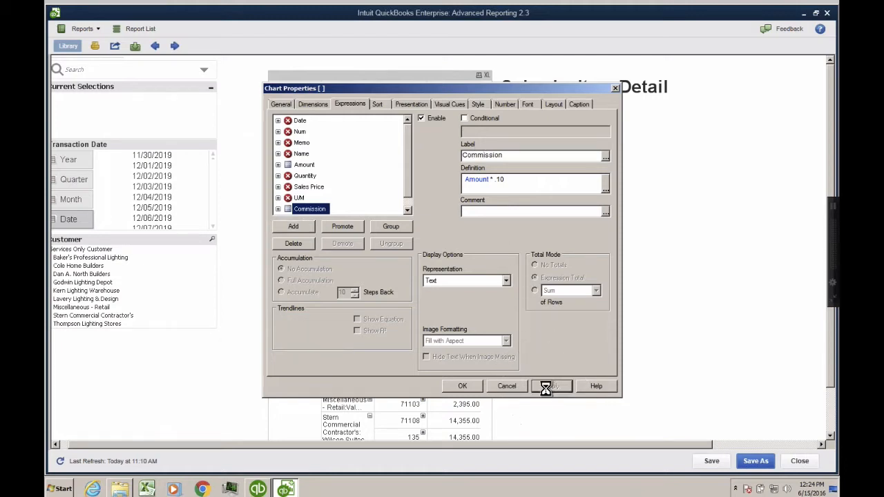
pyautogui.click(466, 386)
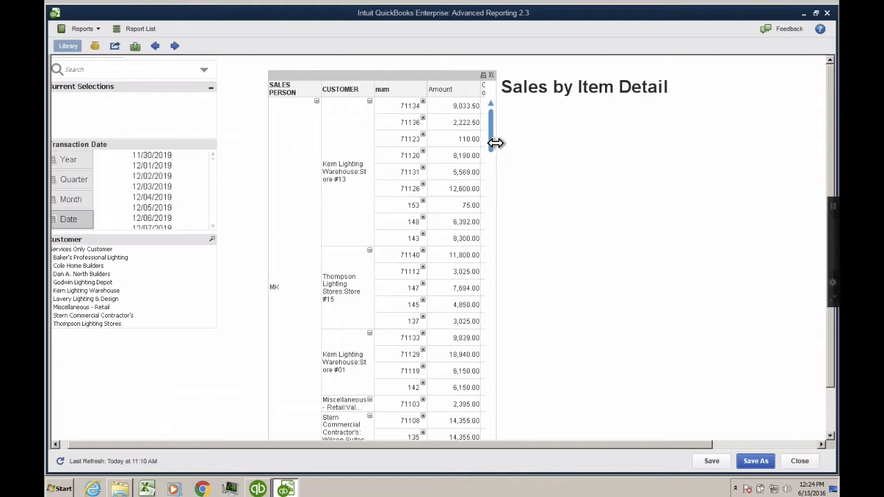
pyautogui.moveTo(497, 143); pyautogui.dragTo(545, 143)
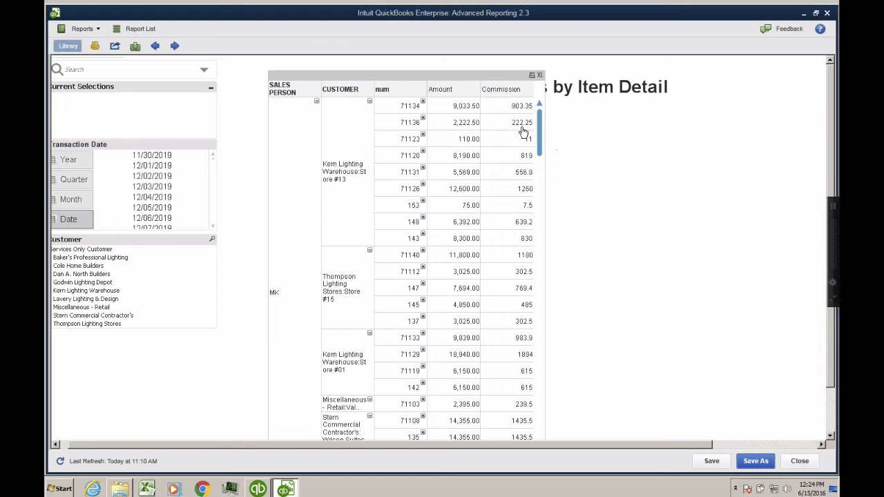
# Enable Show Partial Sums for the SALES PERSON and CUSTOMER dimensions of the report table and apply it.
pyautogui.rightClick(422, 83)
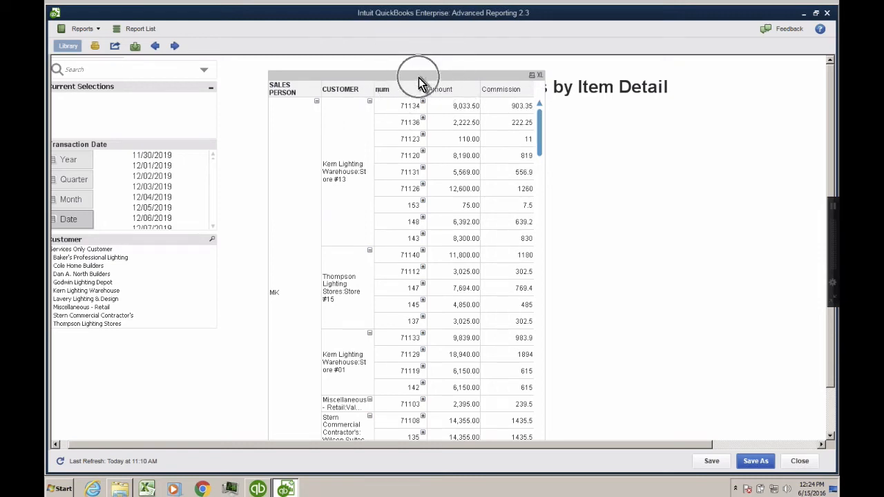
pyautogui.click(442, 85)
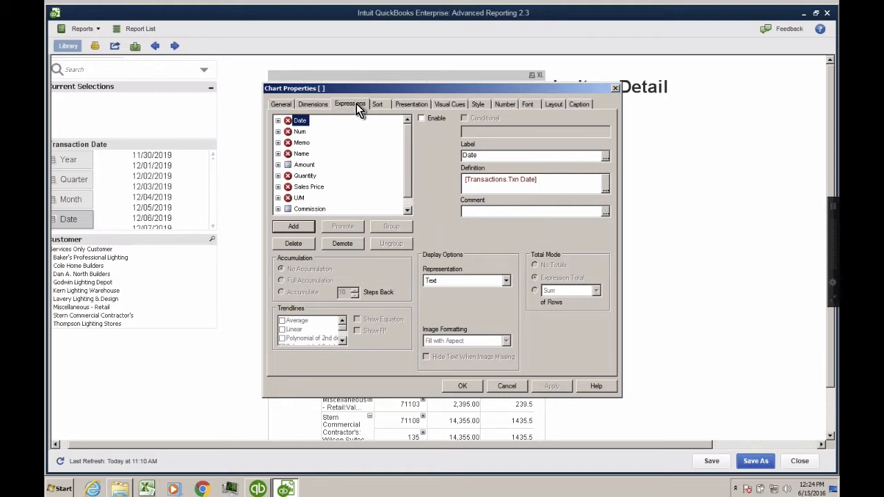
pyautogui.click(398, 107)
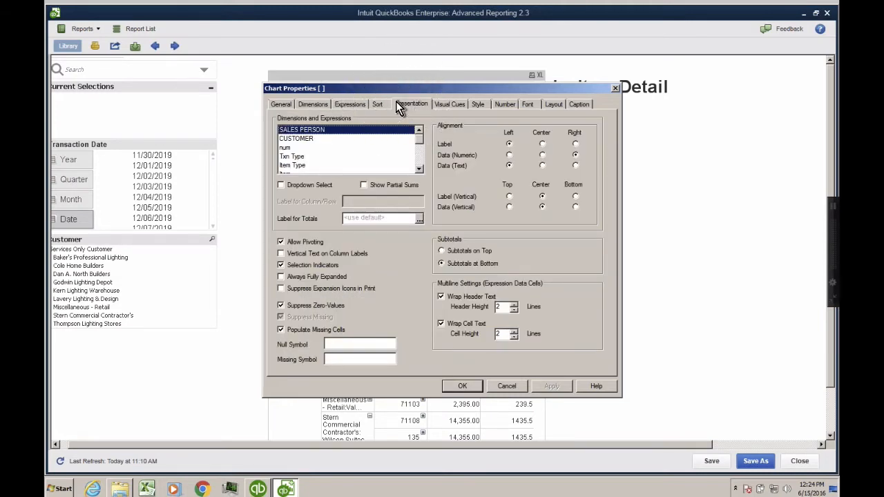
pyautogui.moveTo(340, 88); pyautogui.dragTo(568, 94)
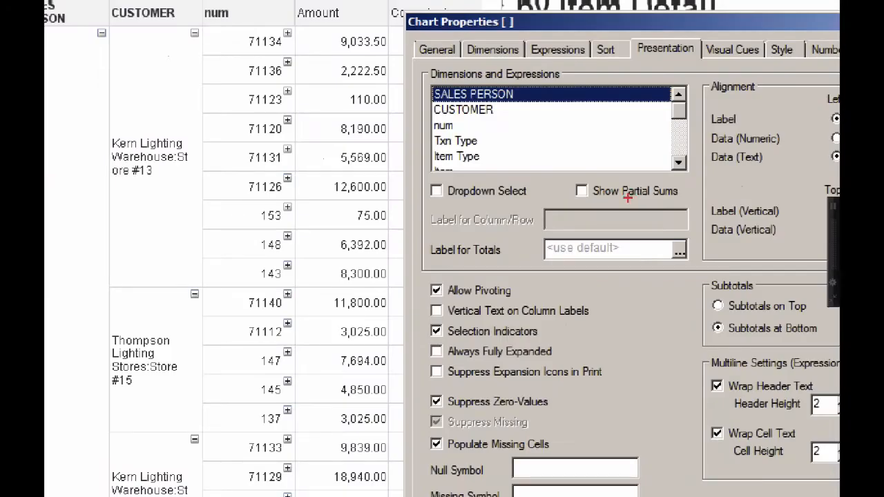
pyautogui.moveTo(628, 197)
pyautogui.mouseDown()
pyautogui.moveTo(660, 166)
pyautogui.moveTo(629, 204)
pyautogui.mouseUp()
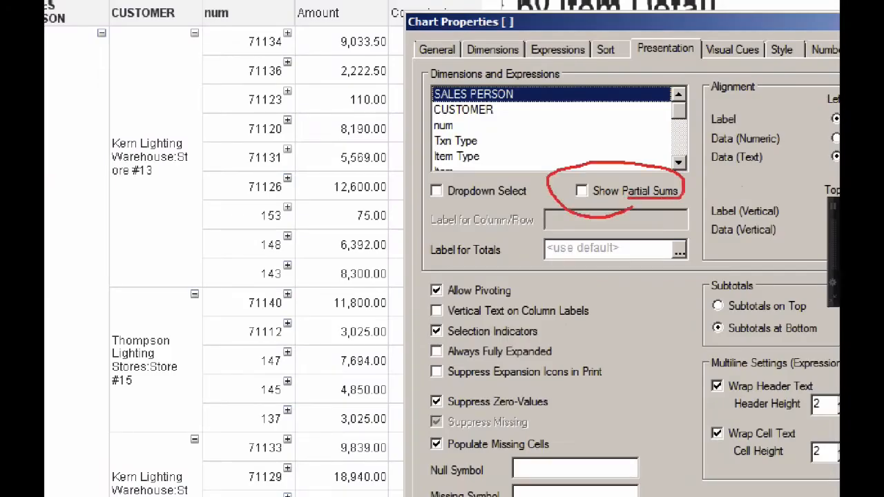
pyautogui.press('Escape')
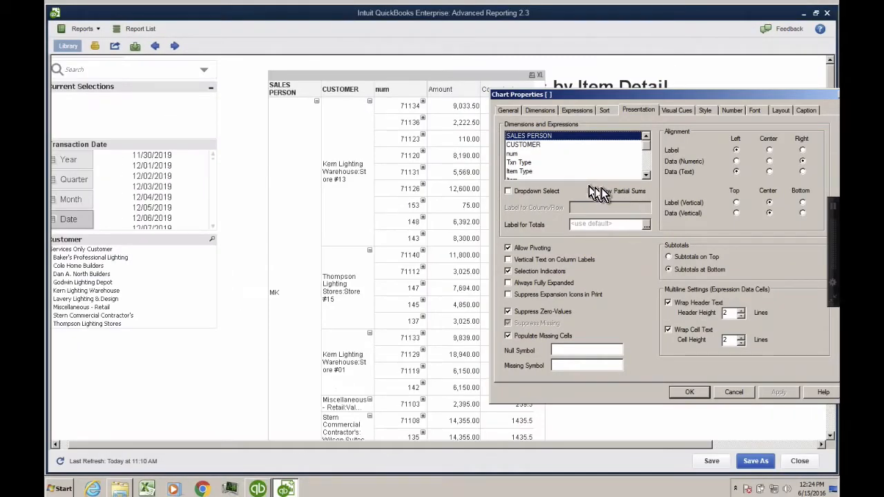
pyautogui.click(604, 195)
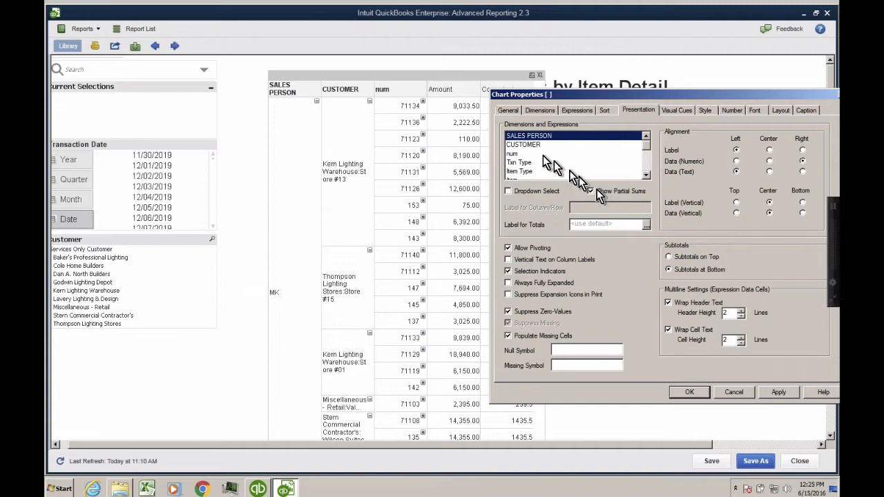
pyautogui.click(531, 146)
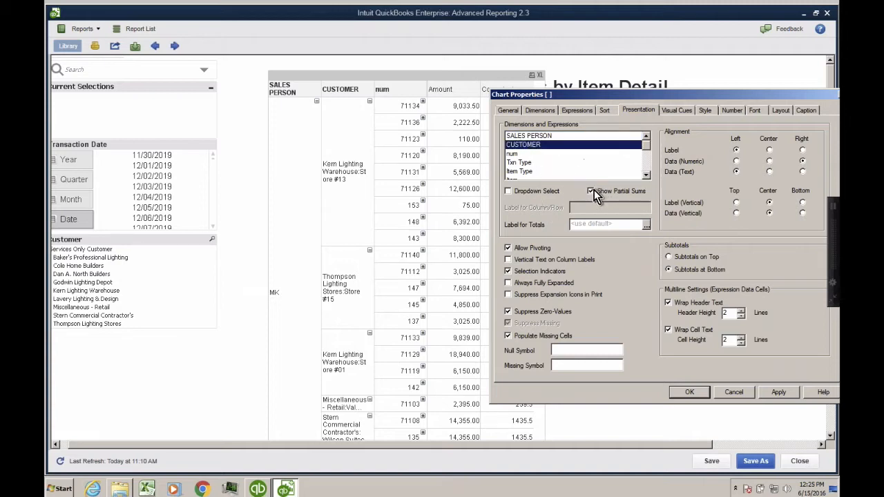
pyautogui.click(563, 137)
pyautogui.click(554, 145)
pyautogui.click(786, 392)
pyautogui.click(689, 392)
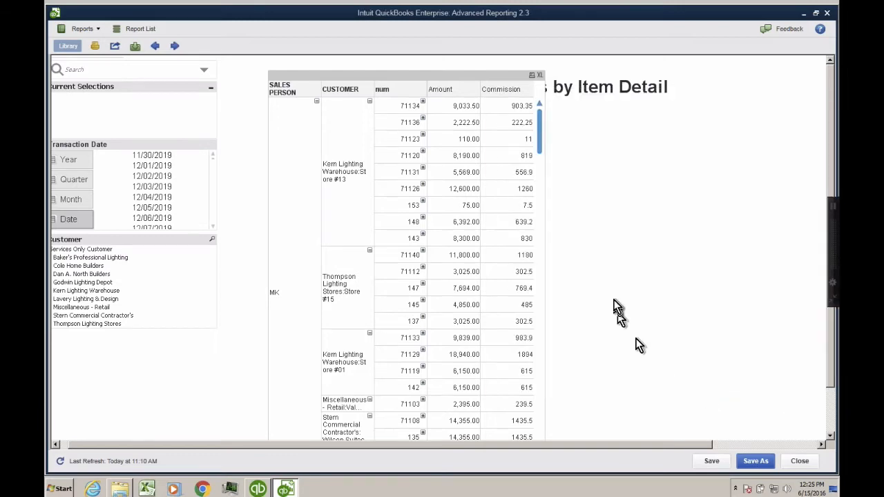
# Examine the Amount and Commission totals for the first sales person in the report table.
pyautogui.scroll(-2, 832, 167)
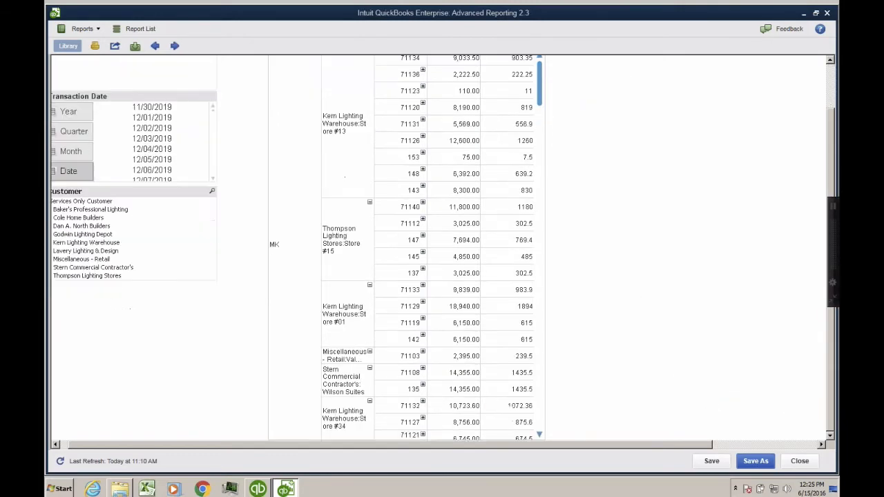
pyautogui.moveTo(542, 99); pyautogui.dragTo(554, 199)
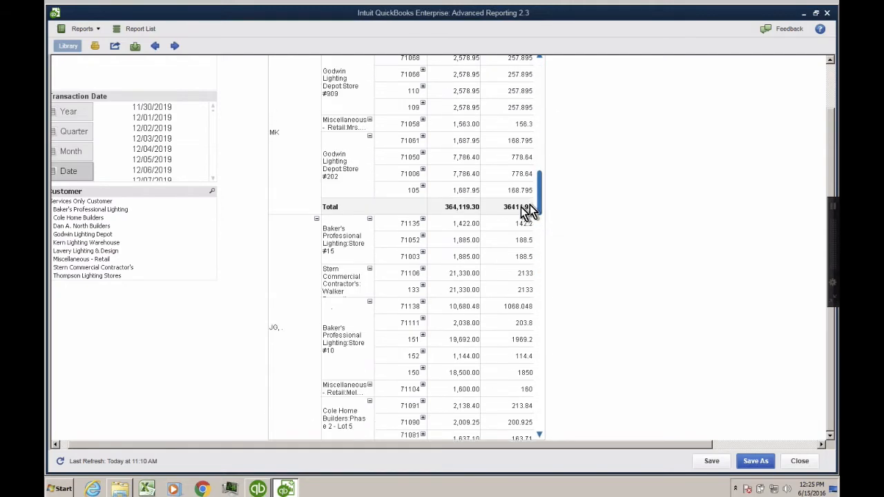
pyautogui.click(467, 207)
pyautogui.click(520, 216)
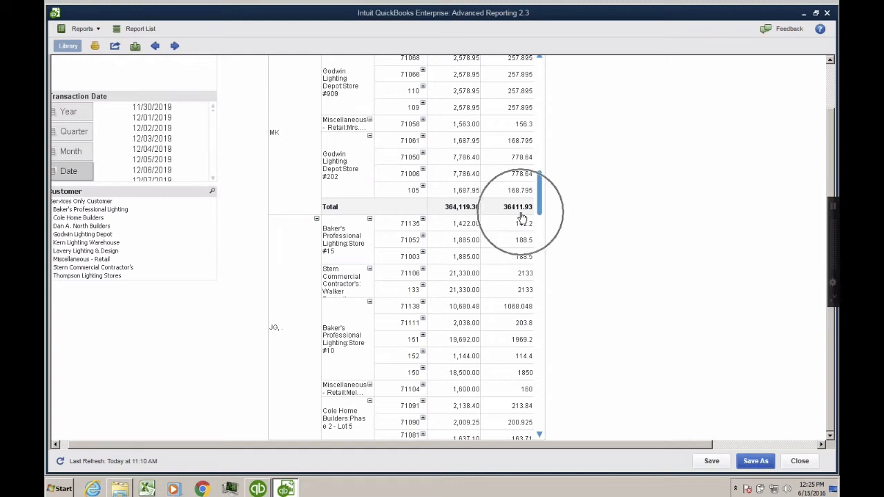
pyautogui.click(521, 216)
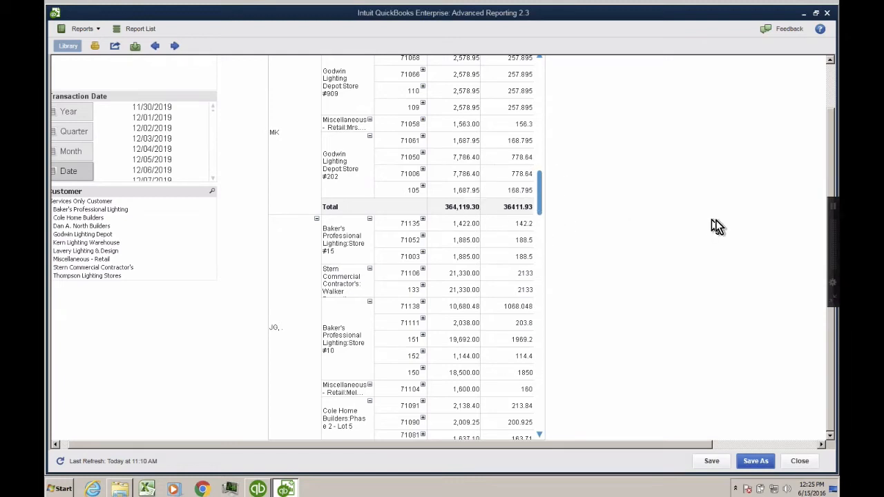
# Enable Show Partial Sums for the num dimension of the report table and apply it.
pyautogui.moveTo(830, 139); pyautogui.dragTo(833, 83)
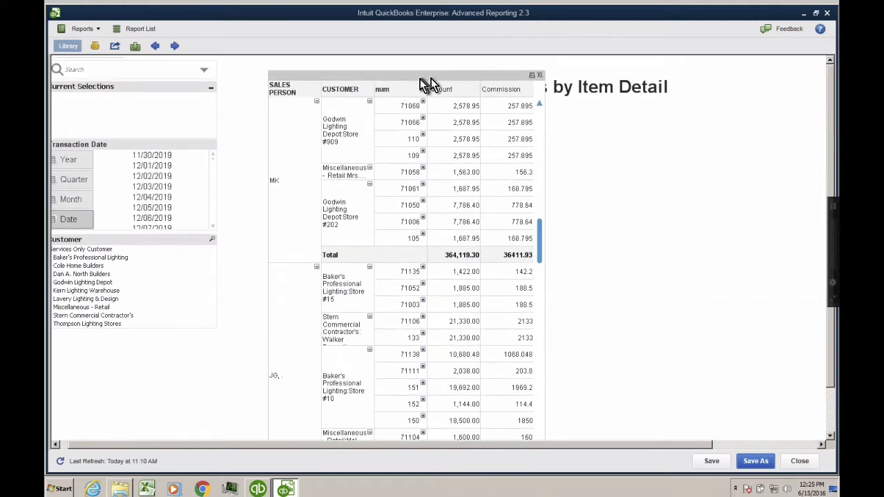
pyautogui.rightClick(418, 79)
pyautogui.click(442, 83)
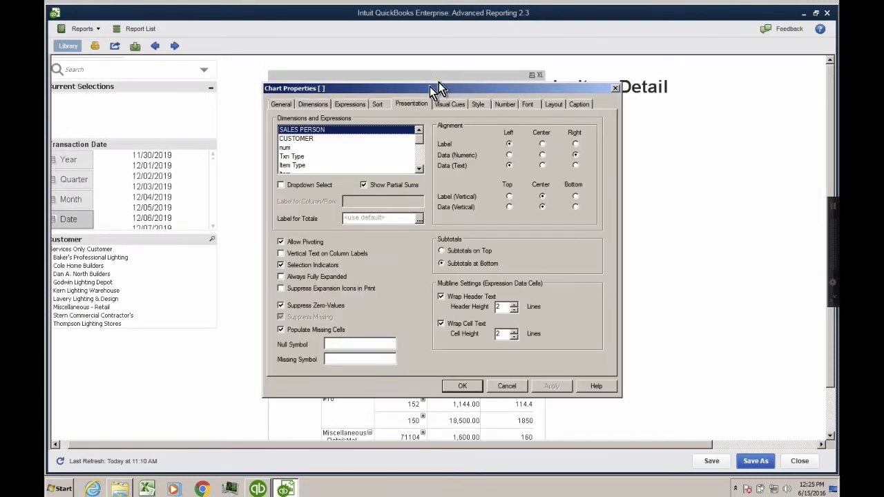
pyautogui.click(306, 148)
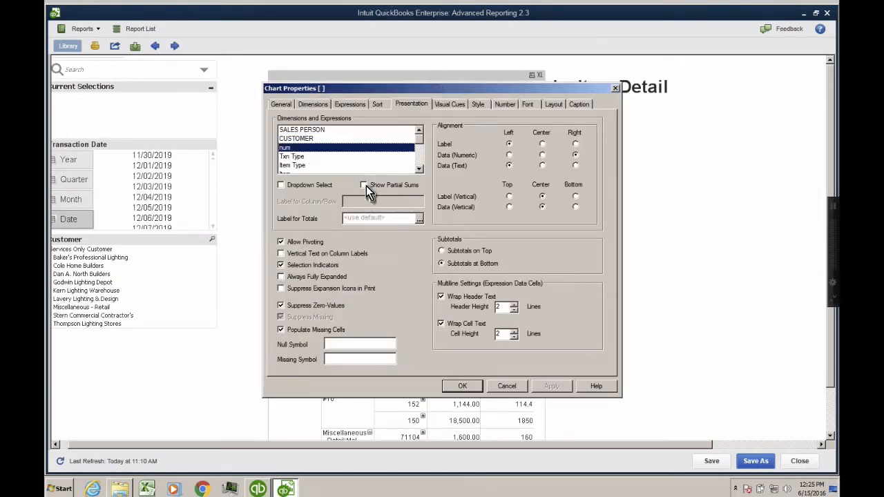
pyautogui.click(366, 185)
pyautogui.click(313, 158)
pyautogui.click(385, 167)
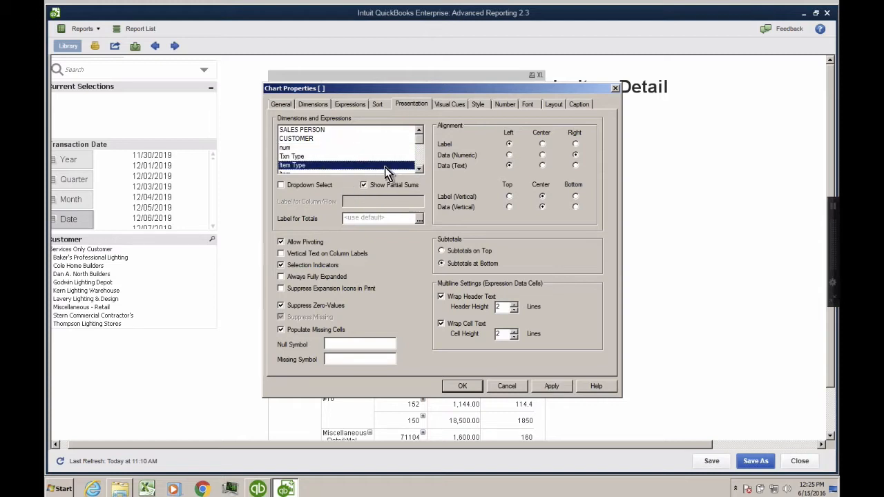
pyautogui.click(543, 388)
pyautogui.click(463, 386)
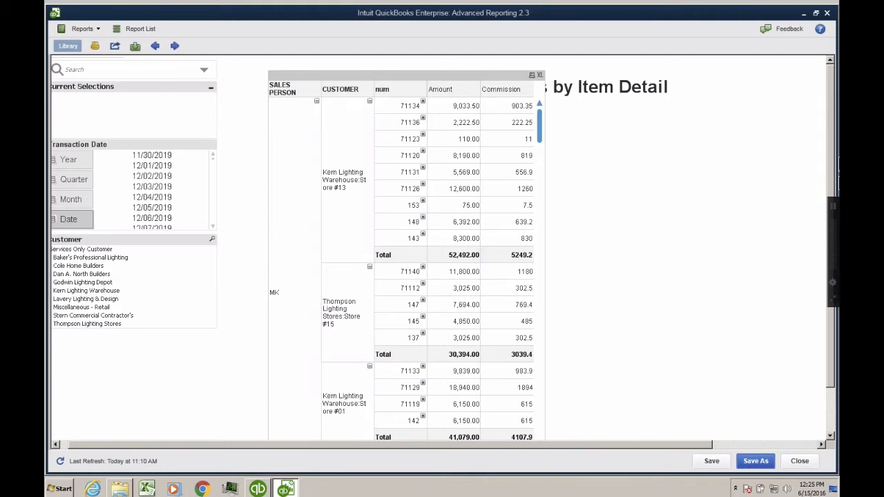
# Review the commission subtotals per customer and the total for the first sales person.
pyautogui.moveTo(832, 142); pyautogui.dragTo(832, 160)
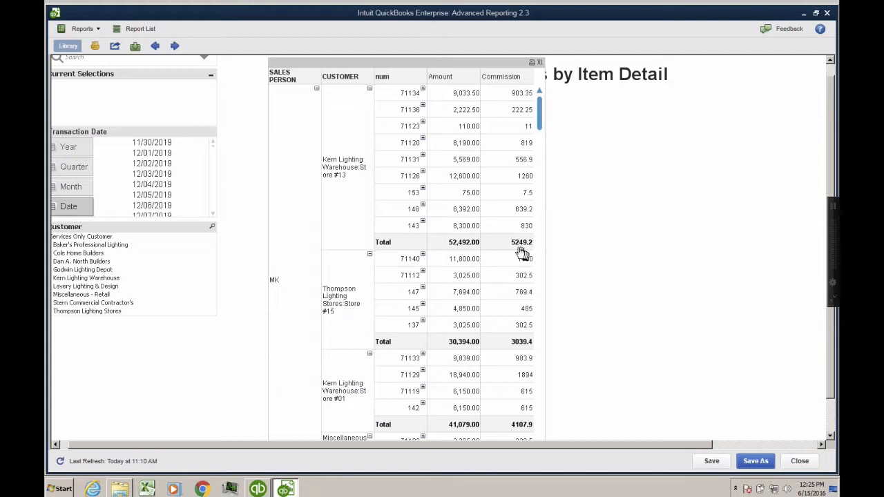
pyautogui.hotkey('ctrl', '1')
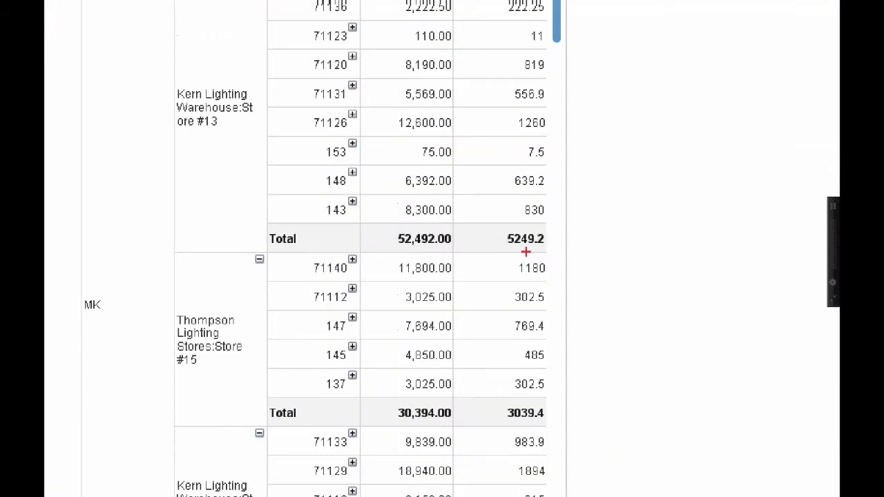
pyautogui.moveTo(526, 252)
pyautogui.mouseDown()
pyautogui.moveTo(566, 251)
pyautogui.moveTo(486, 210)
pyautogui.moveTo(531, 260)
pyautogui.mouseUp()
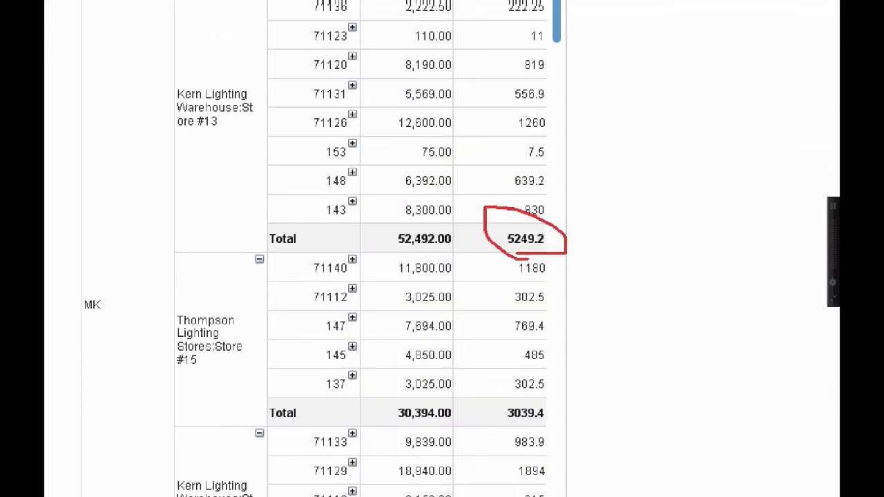
pyautogui.moveTo(308, 32); pyautogui.dragTo(309, 38)
pyautogui.press('Escape')
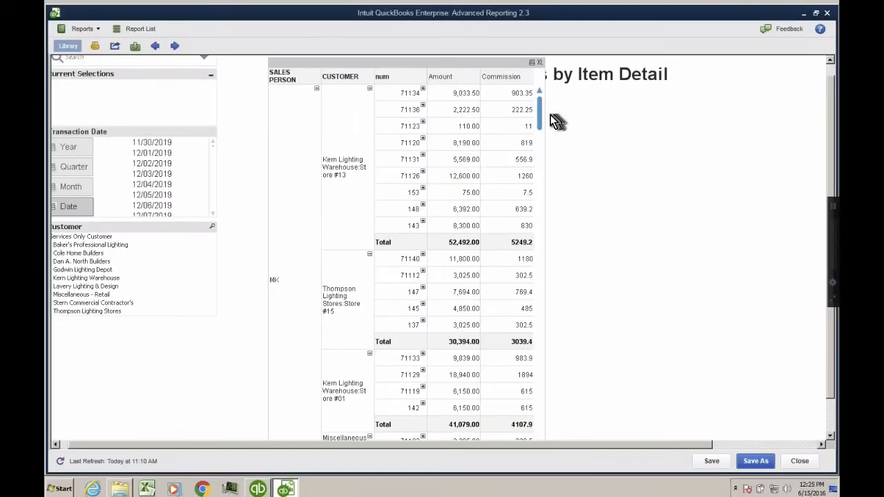
pyautogui.moveTo(542, 115); pyautogui.dragTo(542, 223)
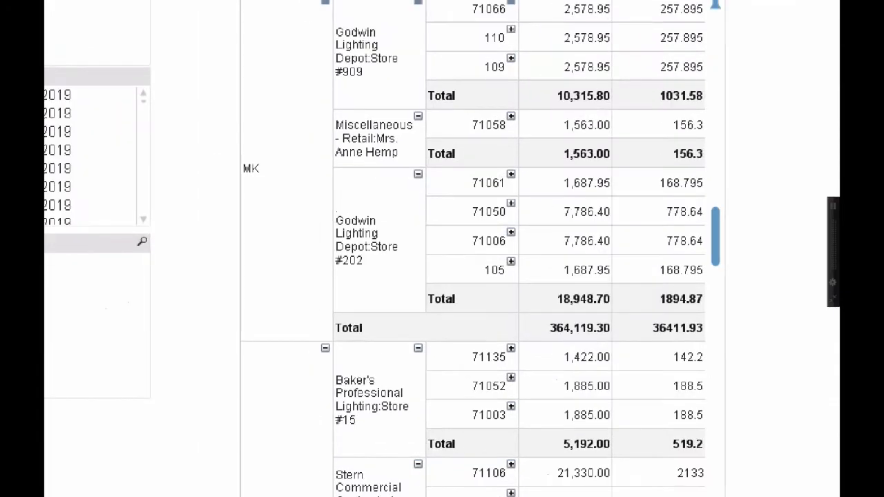
pyautogui.moveTo(275, 182)
pyautogui.mouseDown()
pyautogui.moveTo(227, 188)
pyautogui.moveTo(291, 188)
pyautogui.mouseUp()
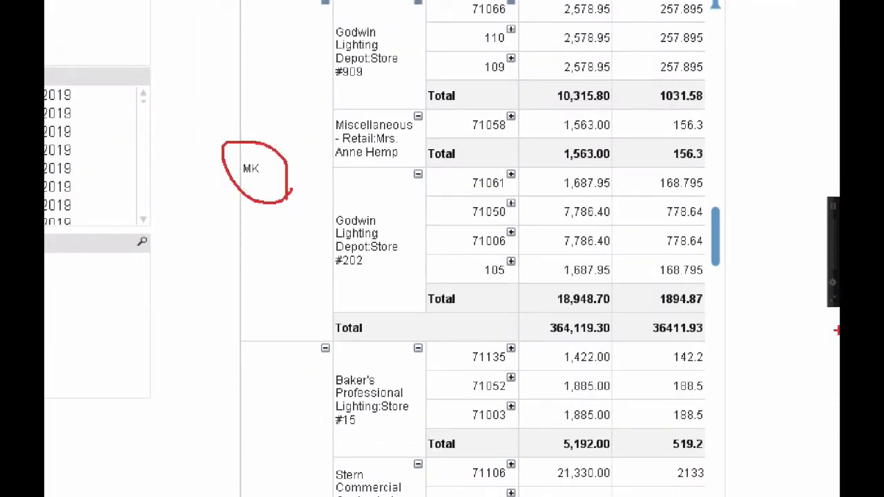
pyautogui.moveTo(697, 325)
pyautogui.mouseDown()
pyautogui.moveTo(623, 326)
pyautogui.moveTo(721, 332)
pyautogui.mouseUp()
pyautogui.press('Escape')
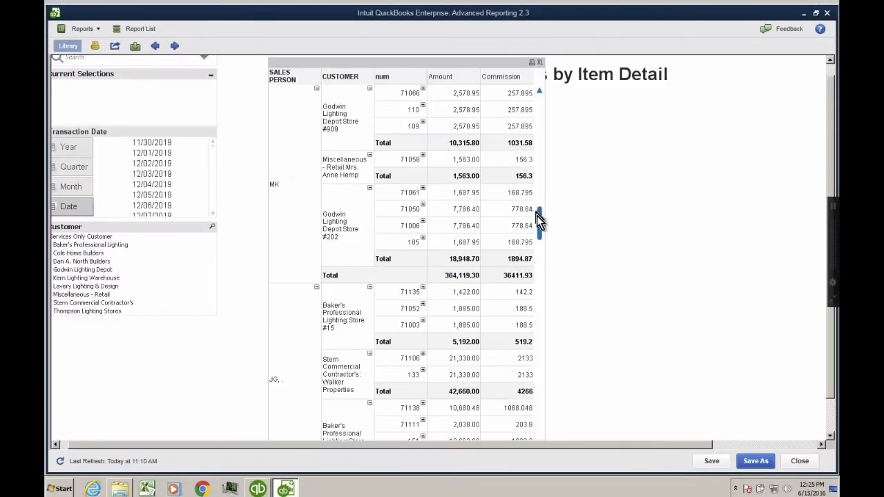
pyautogui.moveTo(538, 223); pyautogui.dragTo(541, 58)
pyautogui.hotkey('ctrl', 'Left')
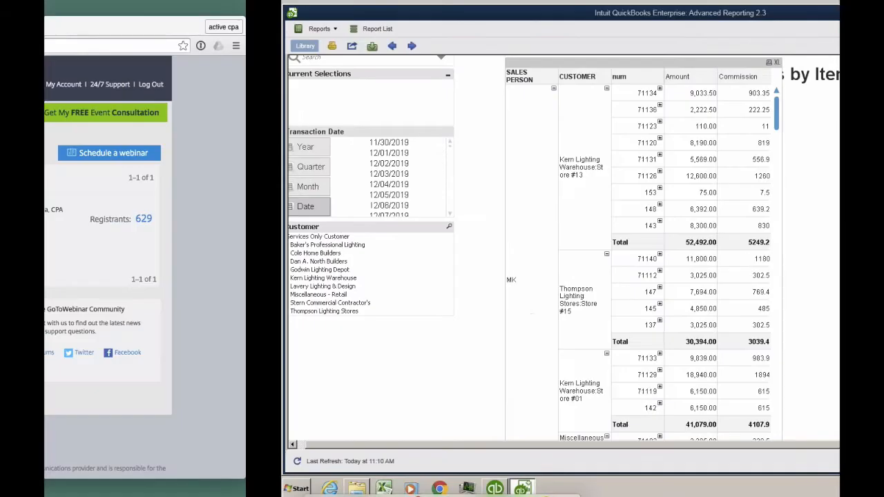
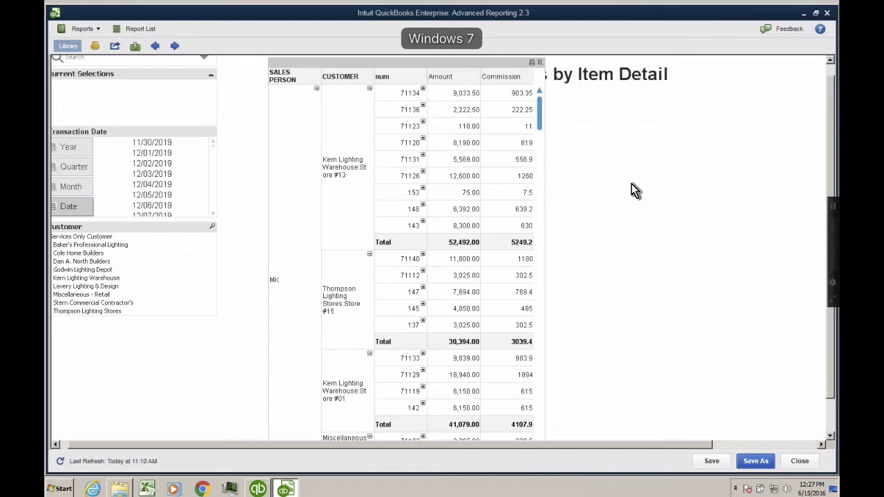
# Add a new expression to the report table with the definition Transactions.Paid.
pyautogui.click(412, 68)
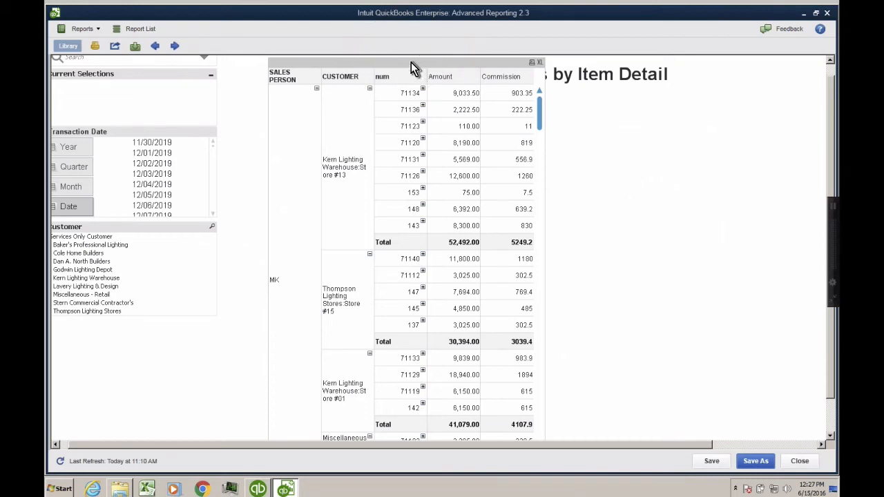
pyautogui.rightClick(414, 67)
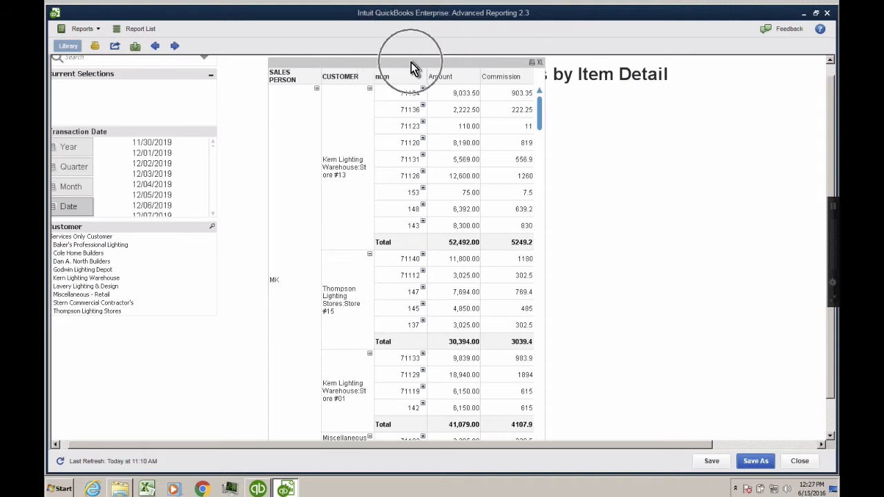
pyautogui.click(433, 69)
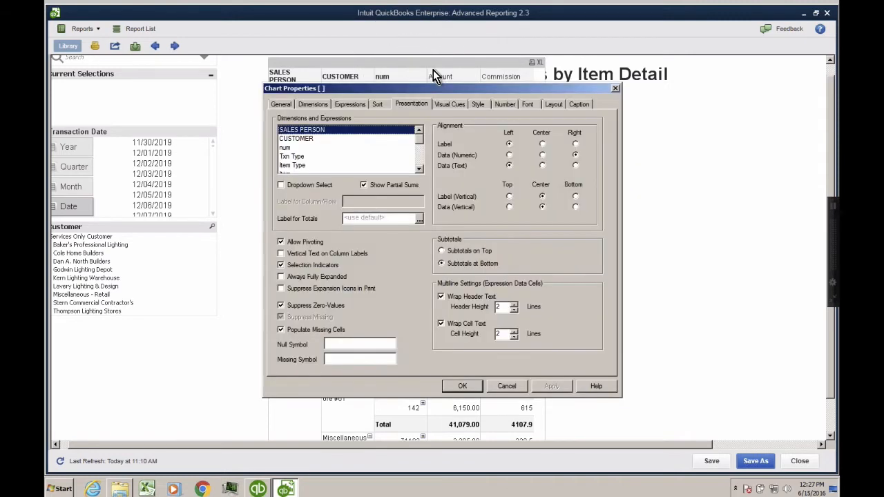
pyautogui.click(347, 103)
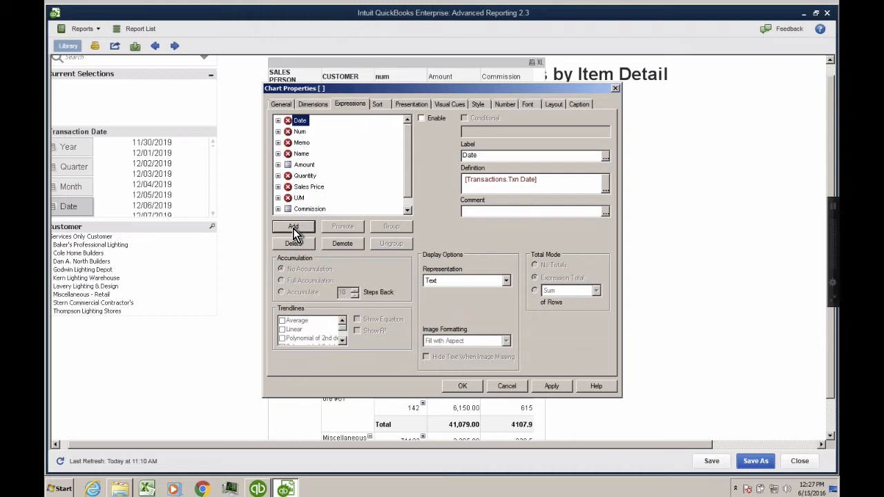
pyautogui.click(293, 229)
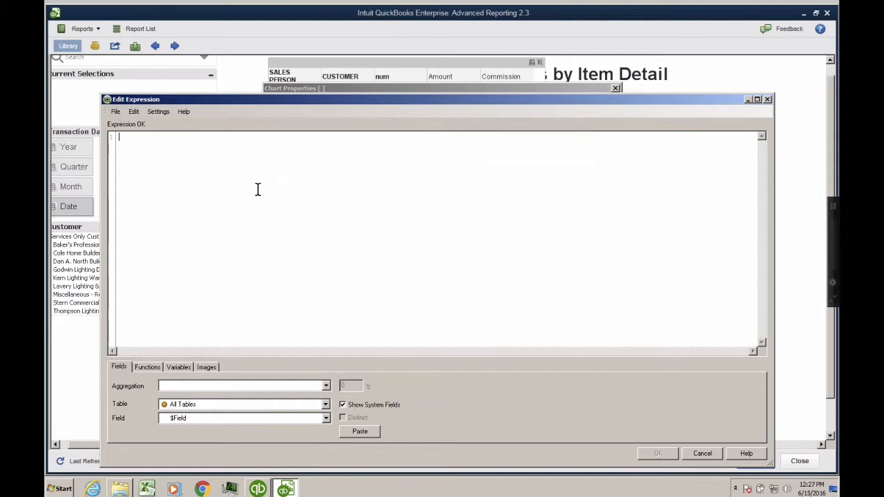
pyautogui.write('trasansa')
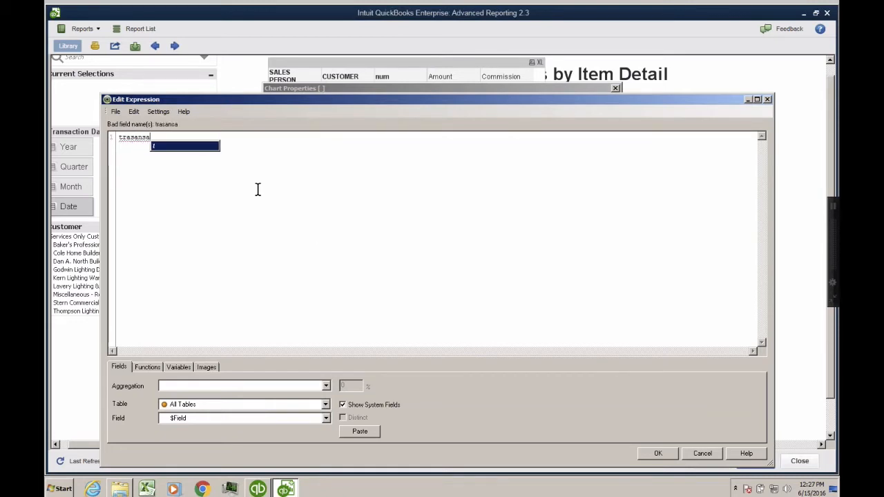
pyautogui.write('ctions')
pyautogui.press('Left')
pyautogui.press('Left')
pyautogui.press('Left')
pyautogui.press('Left')
pyautogui.press('Left')
pyautogui.press('Left')
pyautogui.press('Left')
pyautogui.press('Left')
pyautogui.press('Left')
pyautogui.press('Left')
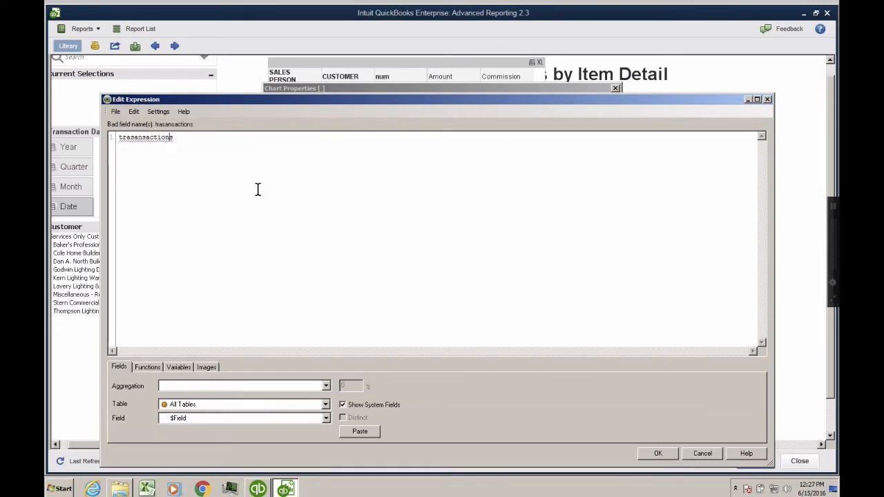
pyautogui.press('Delete')
pyautogui.press('Delete')
pyautogui.press('Delete')
pyautogui.press('Delete')
pyautogui.press('Delete')
pyautogui.press('Delete')
pyautogui.press('Delete')
pyautogui.press('Delete')
pyautogui.press('Delete')
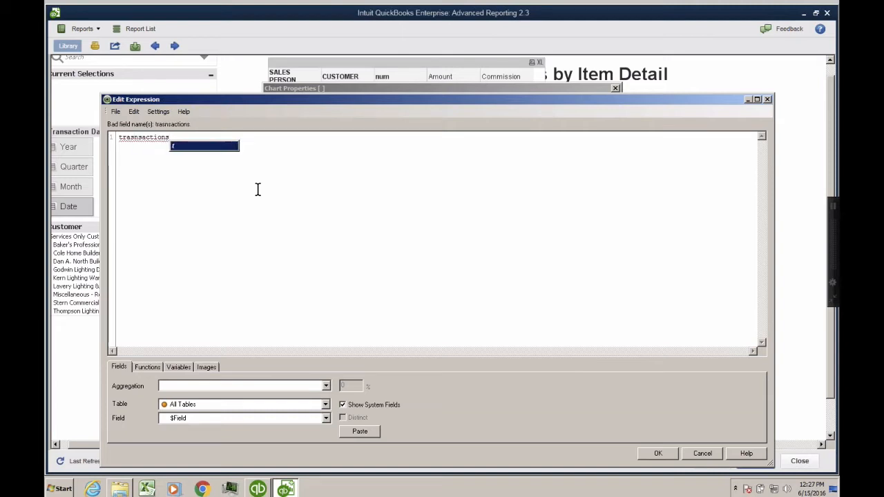
pyautogui.press('BackSpace')
pyautogui.press('BackSpace')
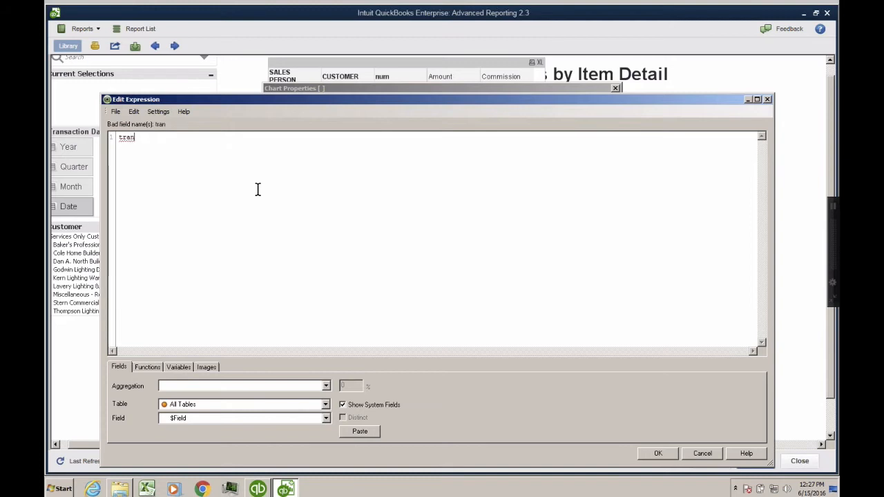
pyautogui.write('nsactions.')
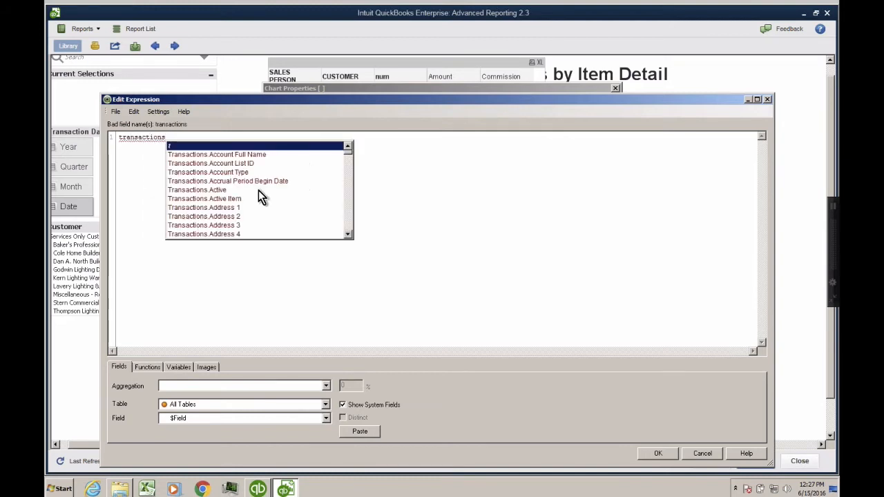
pyautogui.write('pai')
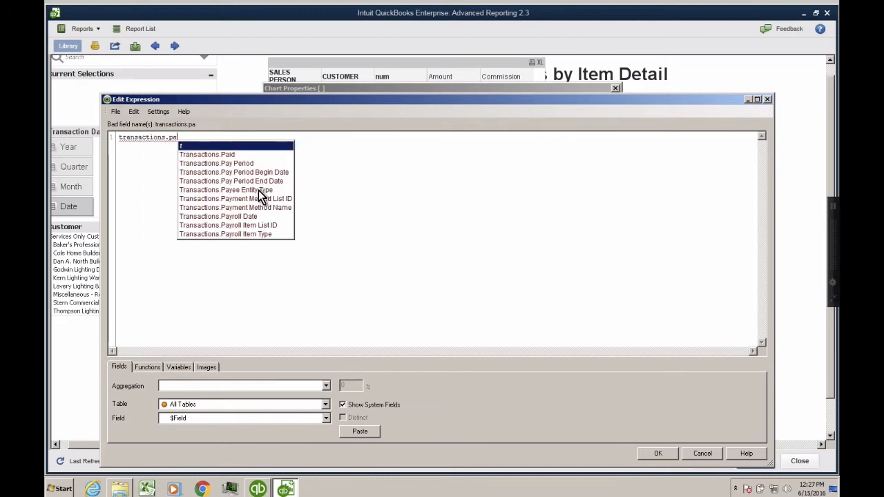
pyautogui.doubleClick(238, 156)
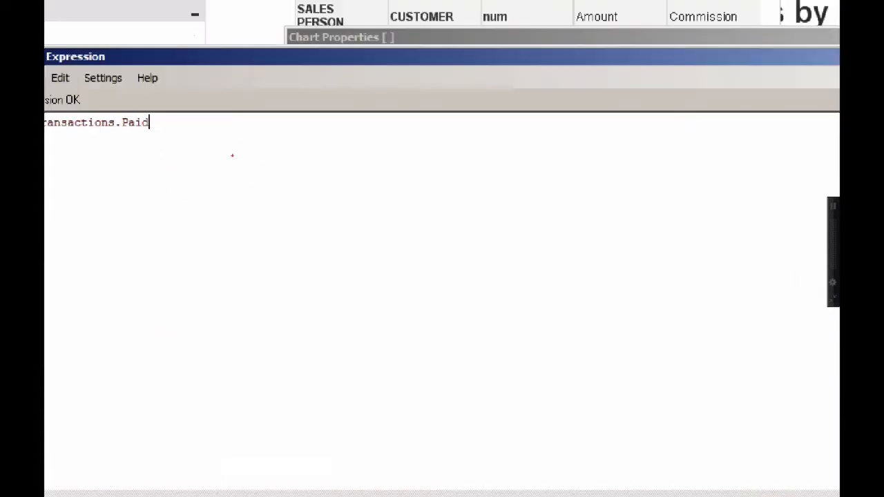
pyautogui.moveTo(131, 162)
pyautogui.mouseDown()
pyautogui.moveTo(150, 114)
pyautogui.moveTo(71, 154)
pyautogui.moveTo(103, 154)
pyautogui.mouseUp()
pyautogui.press('Escape')
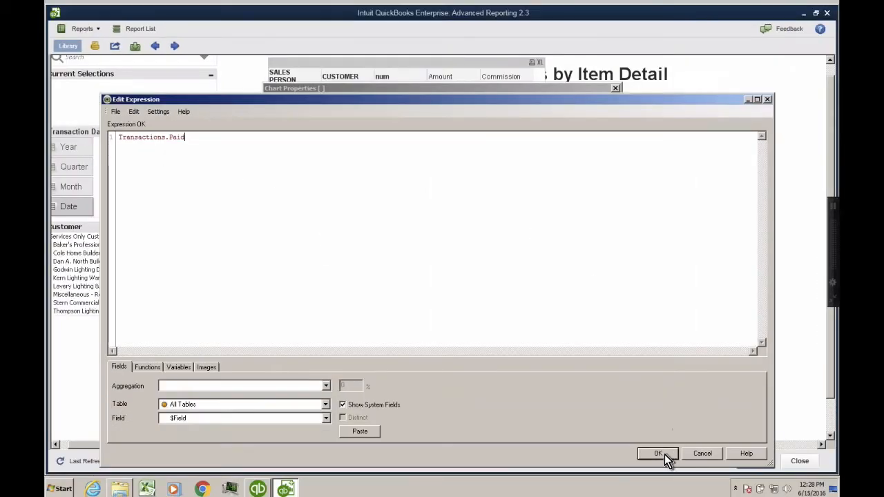
pyautogui.click(657, 454)
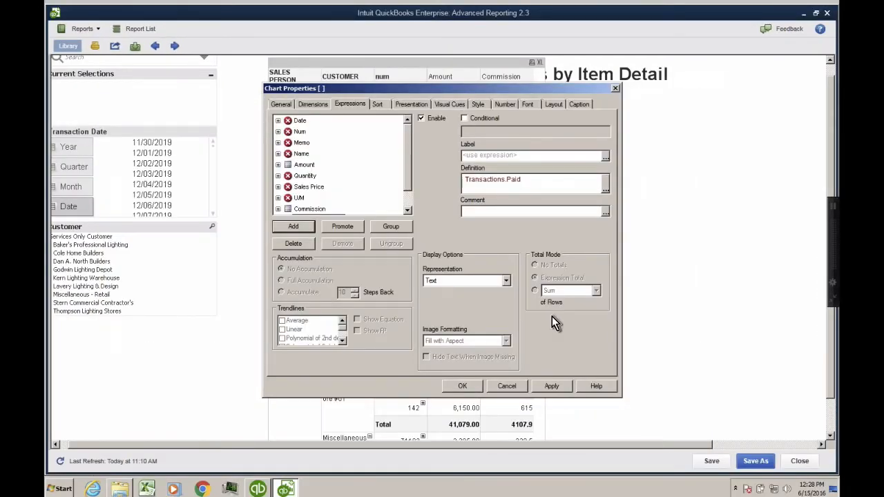
# Move the Transactions.Paid expression up to directly before Amount and apply the change to the report table.
pyautogui.moveTo(408, 192); pyautogui.dragTo(408, 205)
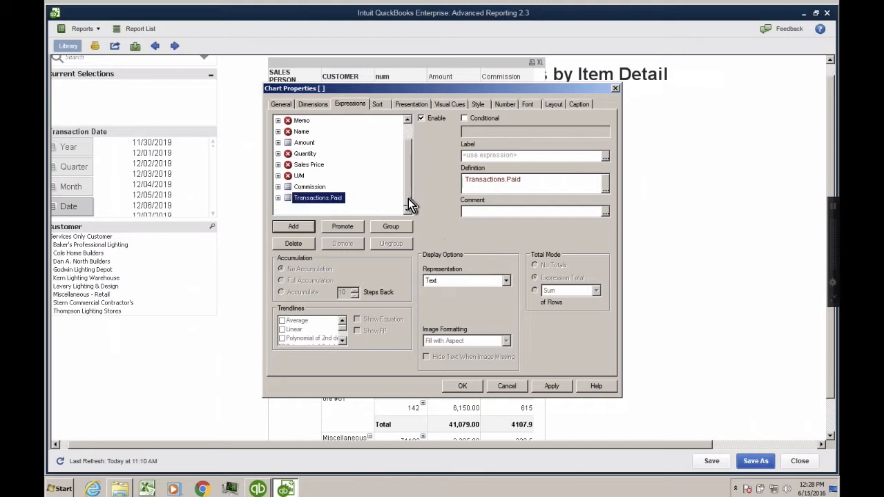
pyautogui.click(349, 225)
pyautogui.click(349, 226)
pyautogui.click(349, 226)
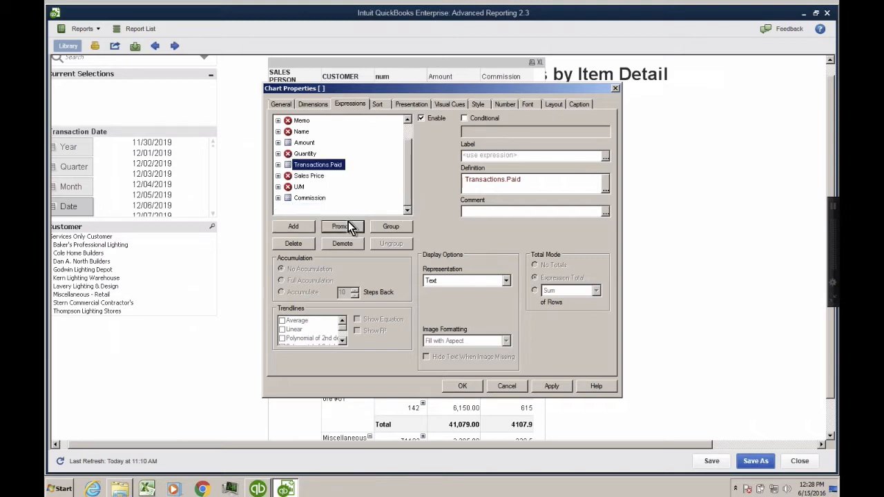
pyautogui.click(349, 226)
pyautogui.click(348, 226)
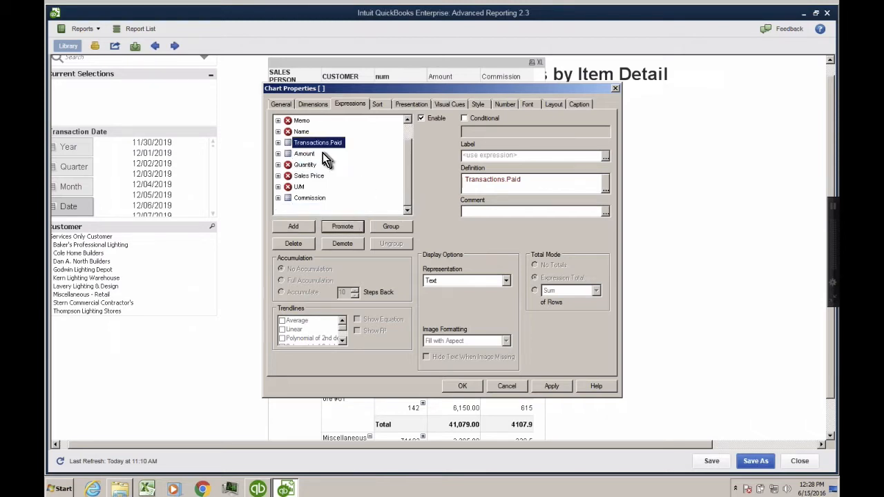
pyautogui.click(551, 386)
pyautogui.click(461, 386)
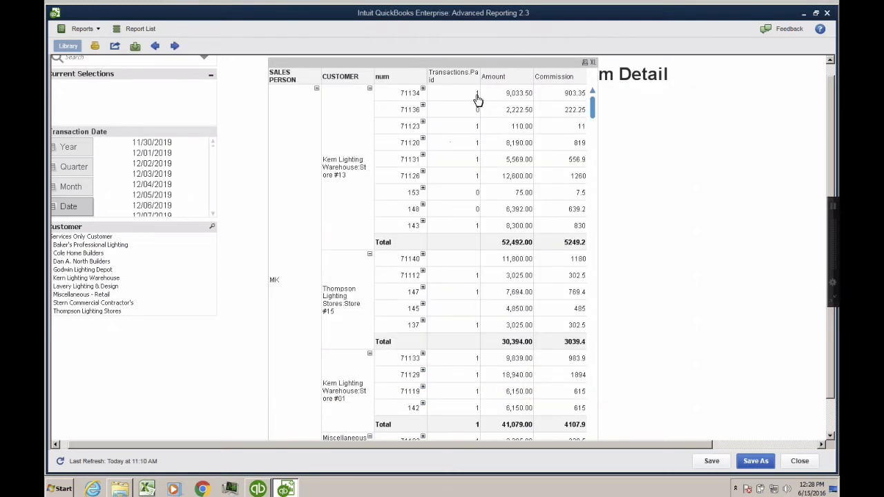
# Label the Transactions.Paid expression of the report table PAID.
pyautogui.press('ctrl')
pyautogui.rightClick(487, 67)
pyautogui.click(496, 74)
pyautogui.click(409, 198)
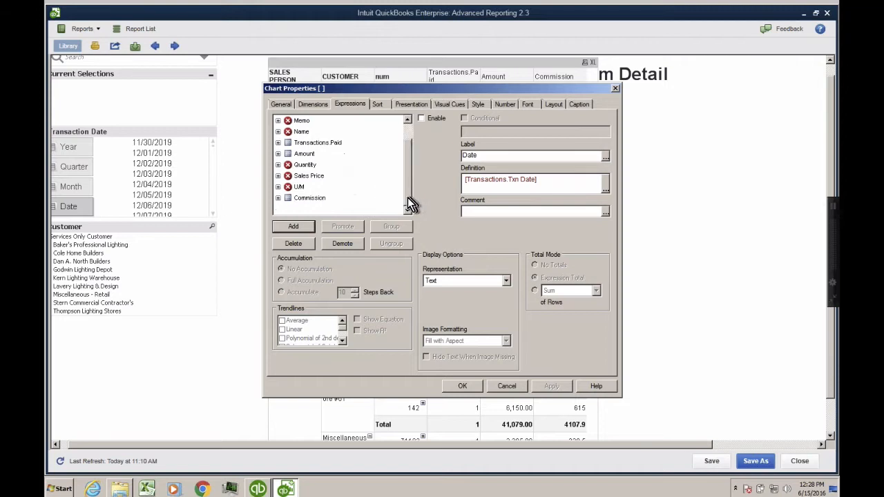
pyautogui.click(322, 143)
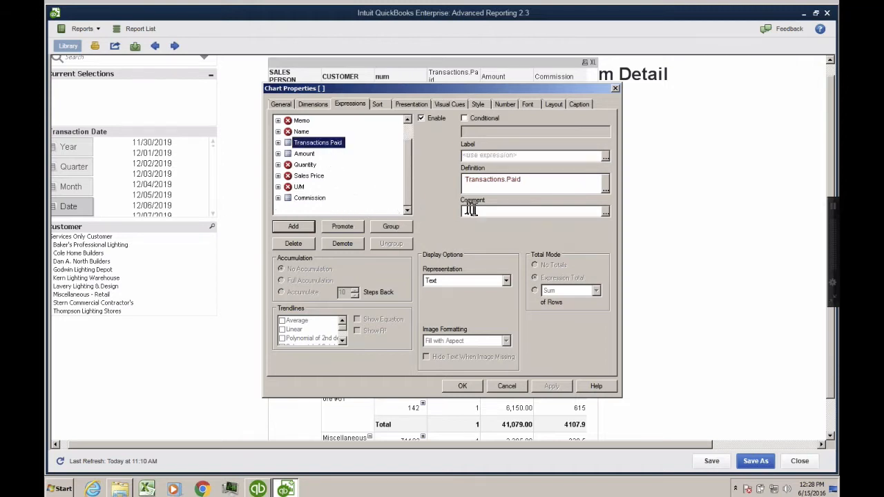
pyautogui.click(477, 156)
pyautogui.write('PAID')
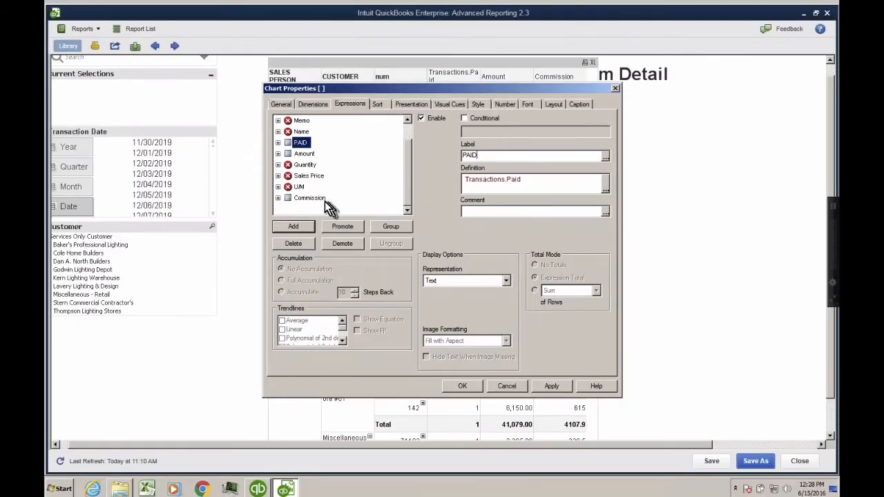
# Change the Commission expression's definition to Amount * .10 * PAID and apply it to the report table.
pyautogui.click(311, 198)
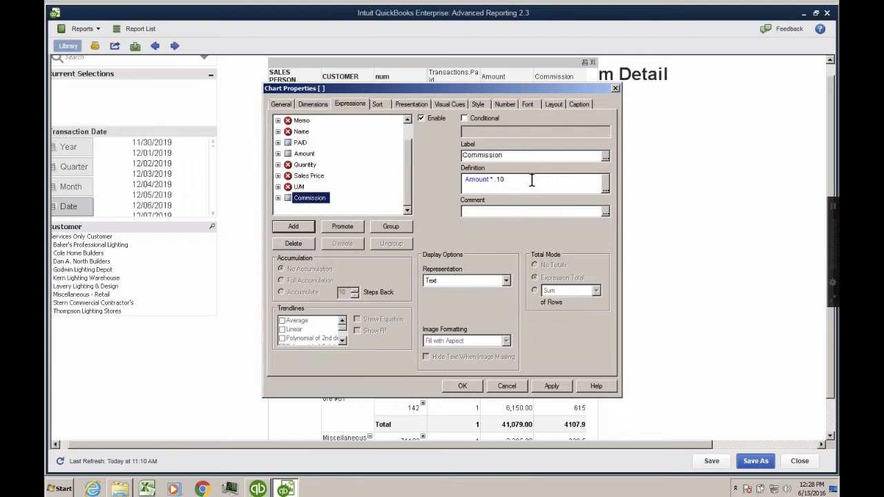
pyautogui.click(605, 182)
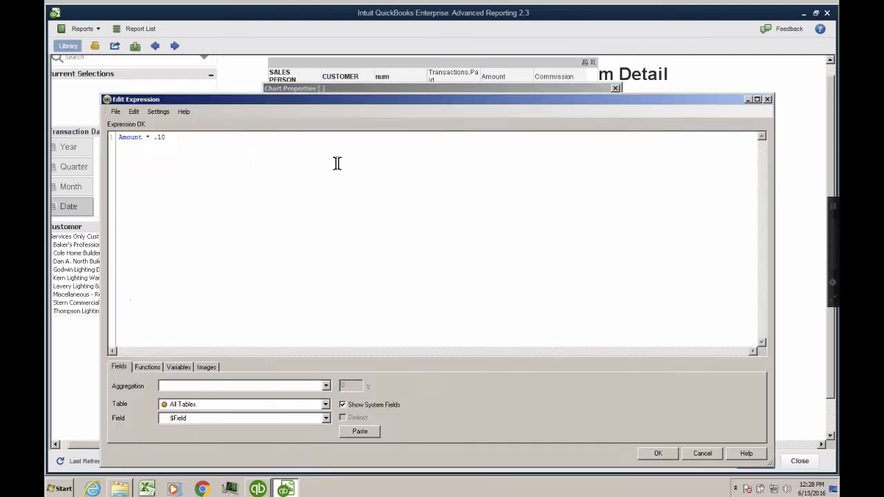
pyautogui.write('* ')
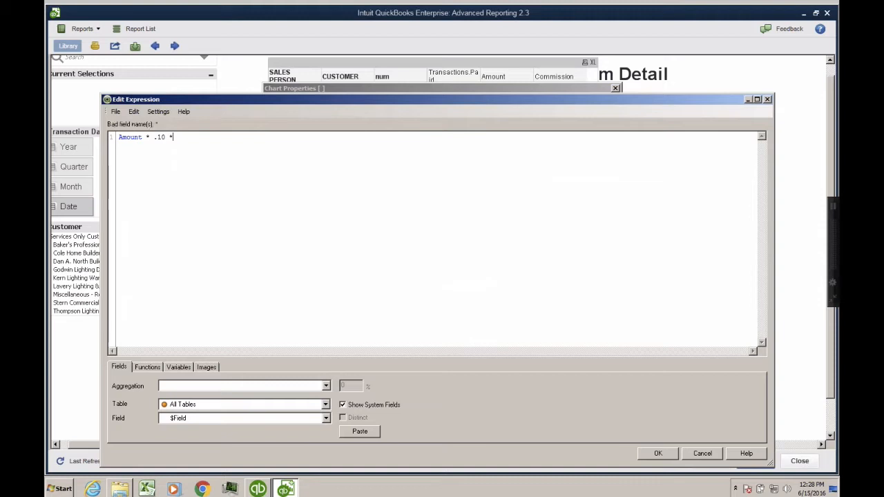
pyautogui.write('PAID')
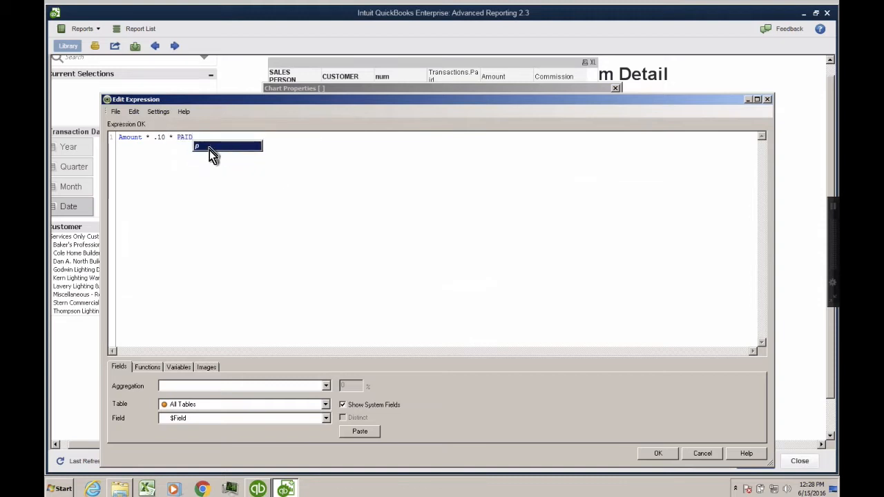
pyautogui.click(209, 149)
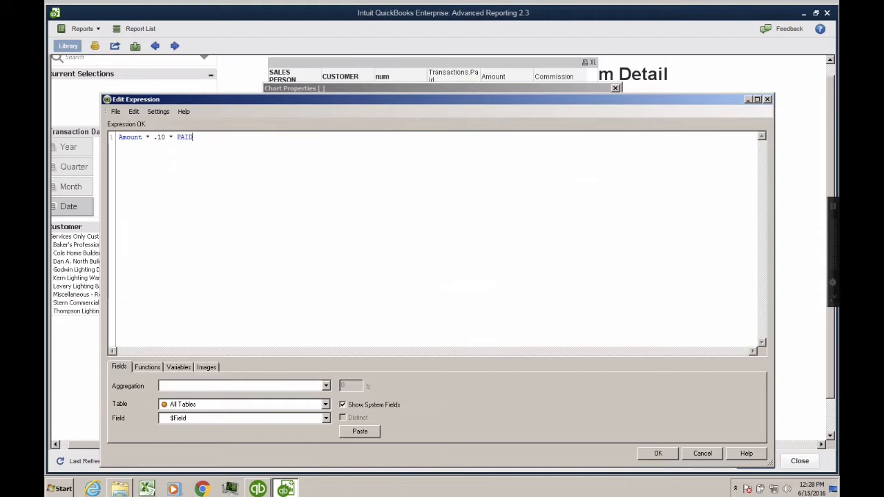
pyautogui.click(643, 452)
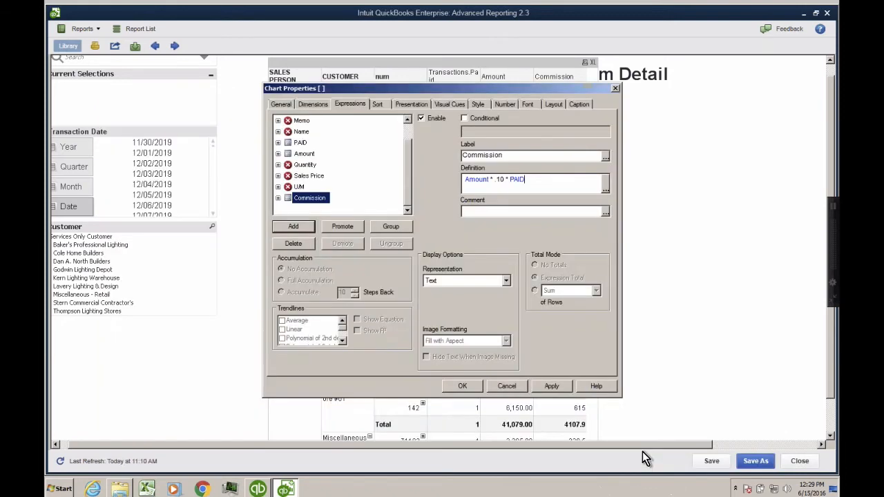
pyautogui.click(555, 385)
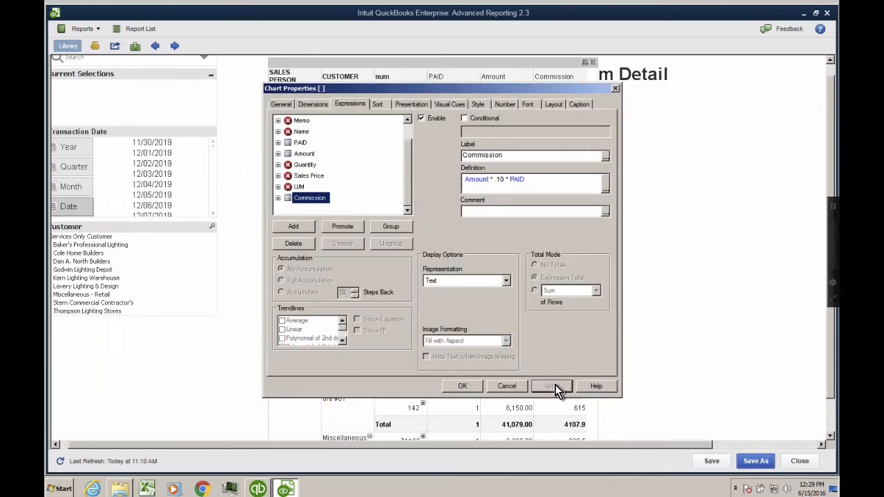
pyautogui.click(464, 387)
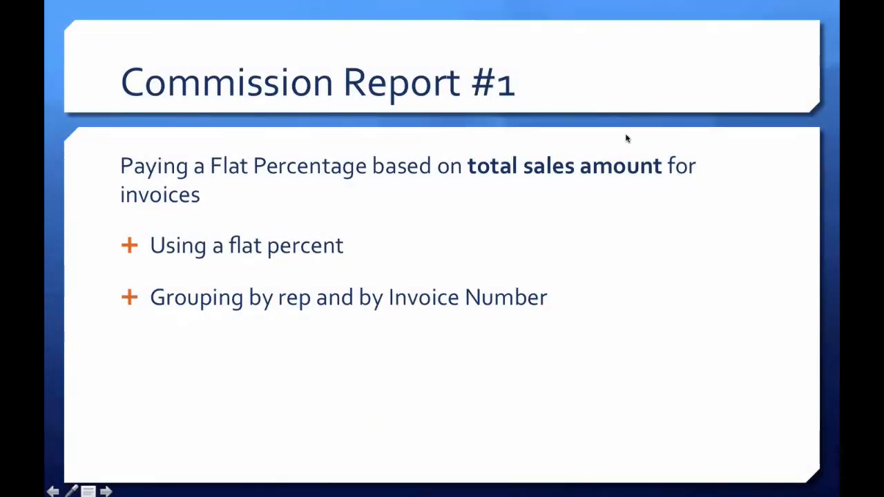
# Switch to QuickBooks Advanced Reporting and start a new list box in the empty area below the Customer list.
pyautogui.hotkey('ctrl', 'Right')
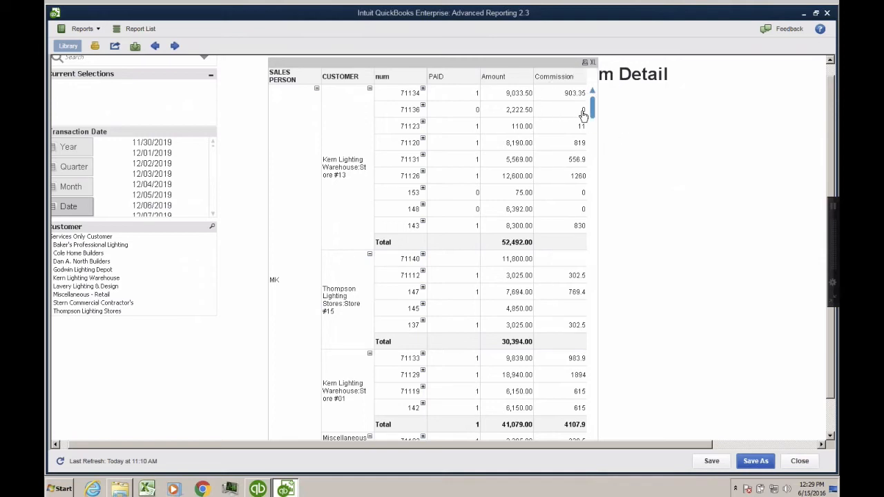
pyautogui.moveTo(219, 448); pyautogui.dragTo(207, 447)
pyautogui.rightClick(143, 375)
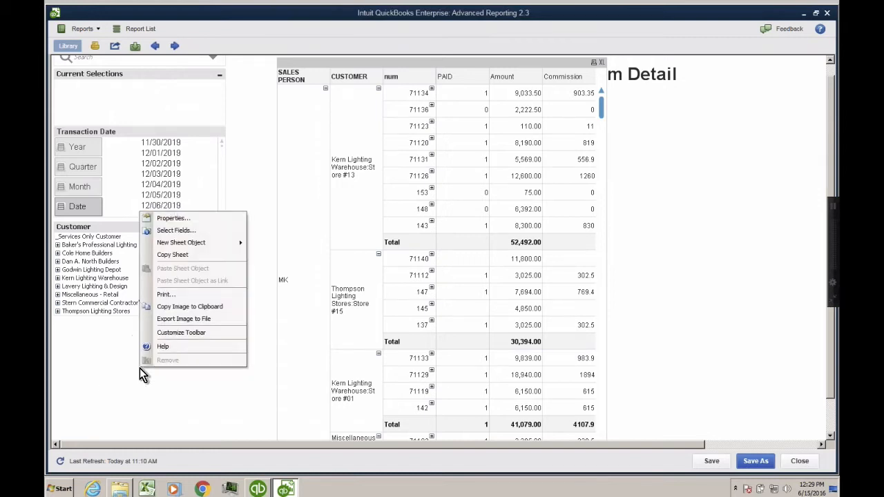
pyautogui.click(196, 243)
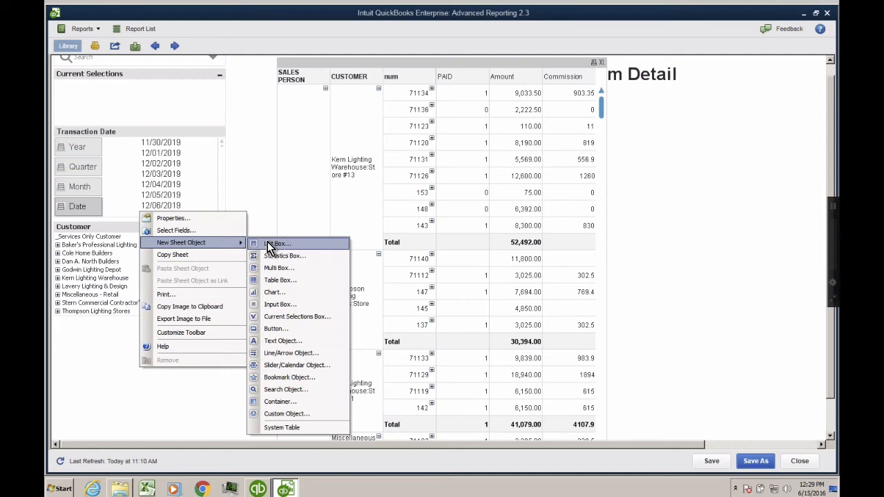
pyautogui.click(271, 245)
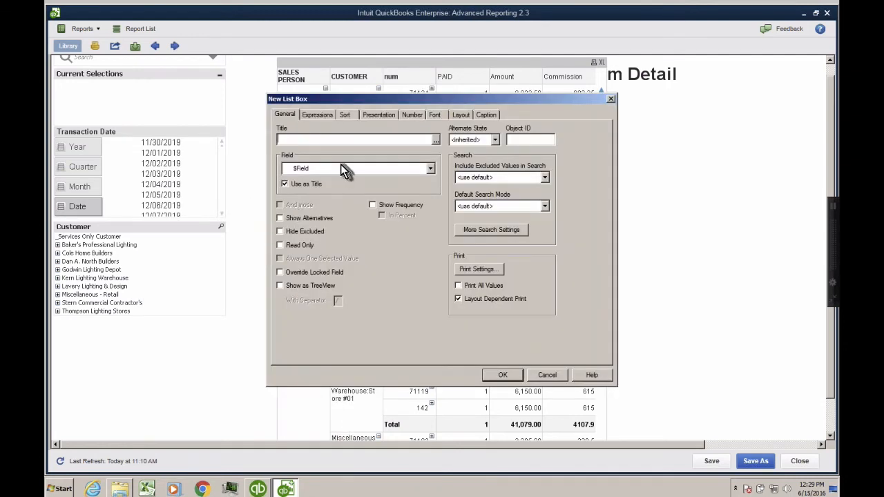
# Choose <Expression> as the new list box's field.
pyautogui.click(342, 168)
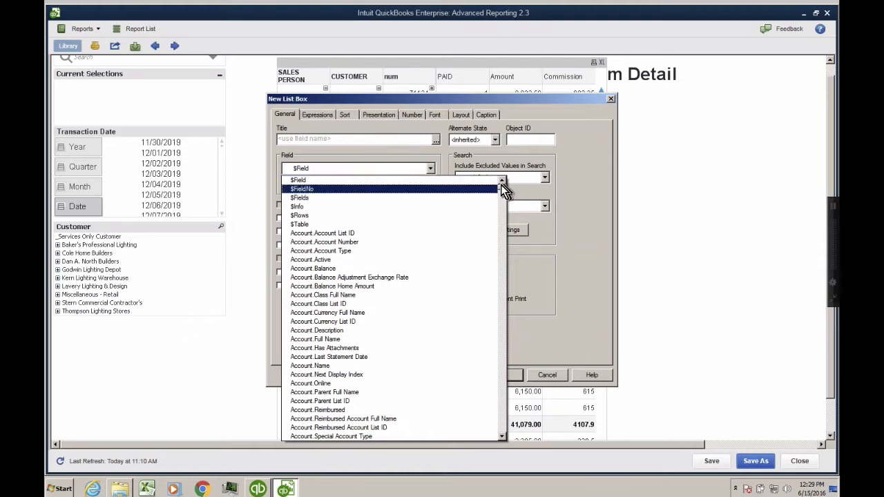
pyautogui.moveTo(503, 192); pyautogui.dragTo(503, 446)
pyautogui.press('ctrl')
pyautogui.press('ctrl')
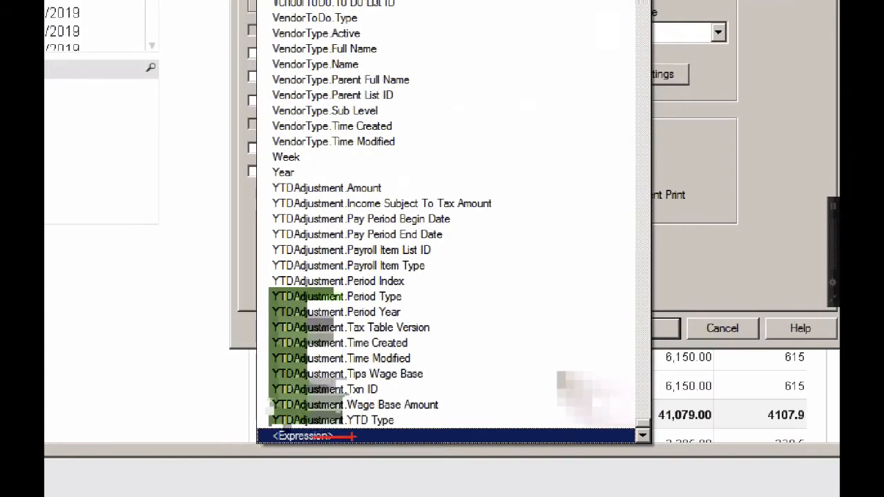
pyautogui.click(318, 436)
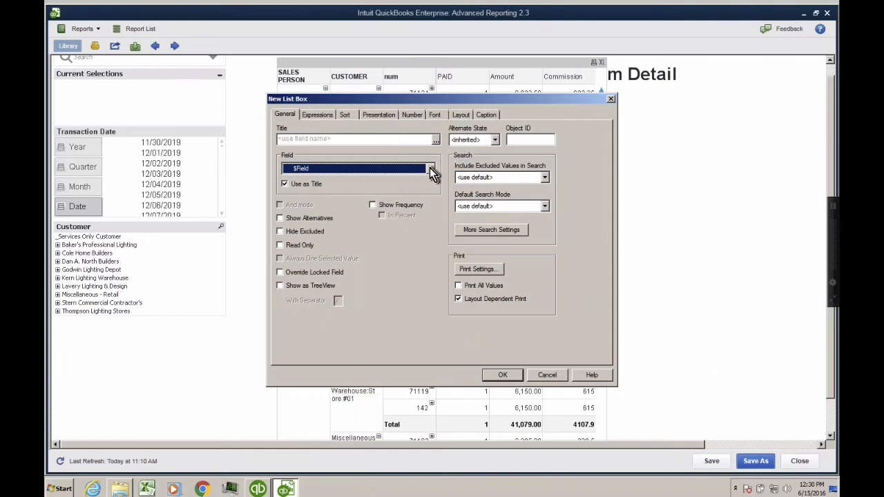
pyautogui.click(430, 168)
pyautogui.click(503, 196)
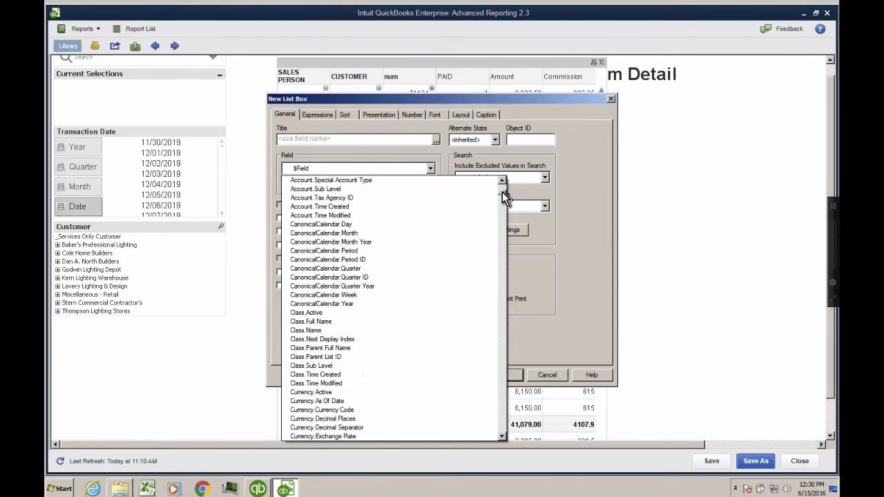
pyautogui.moveTo(503, 196); pyautogui.dragTo(499, 432)
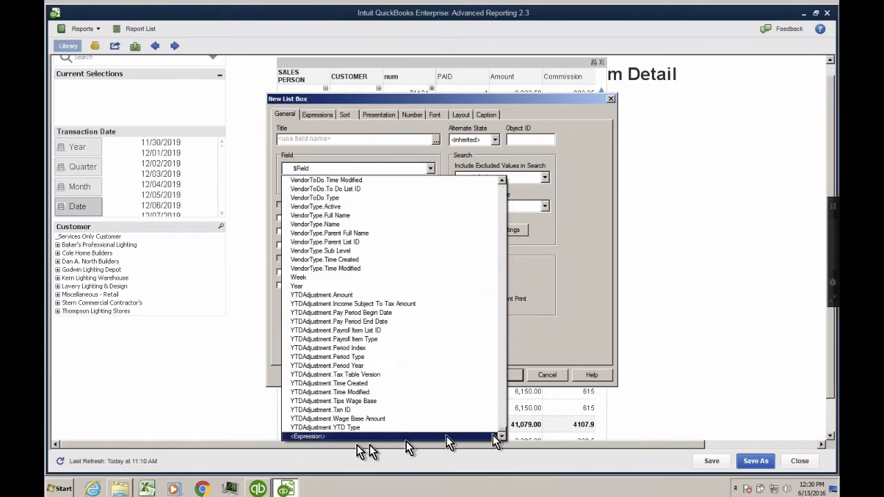
pyautogui.click(318, 436)
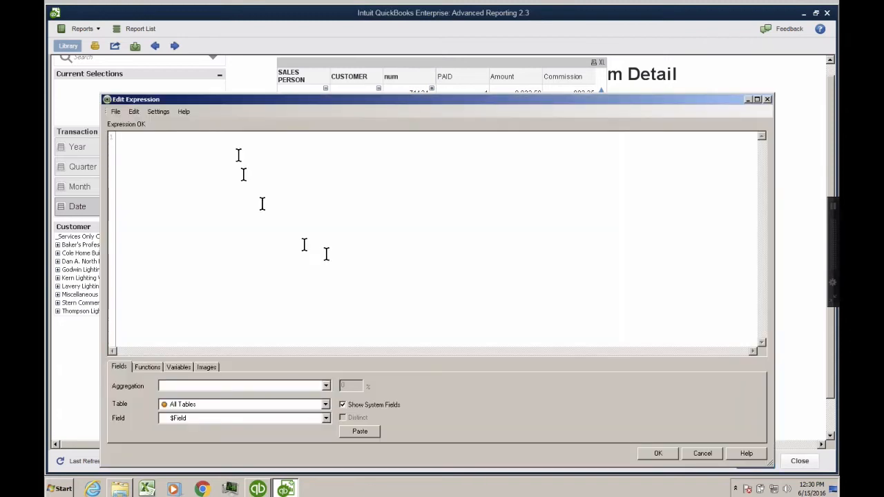
# Enter transactions.paid as the field expression and create the list box.
pyautogui.moveTo(200, 99); pyautogui.dragTo(306, 143)
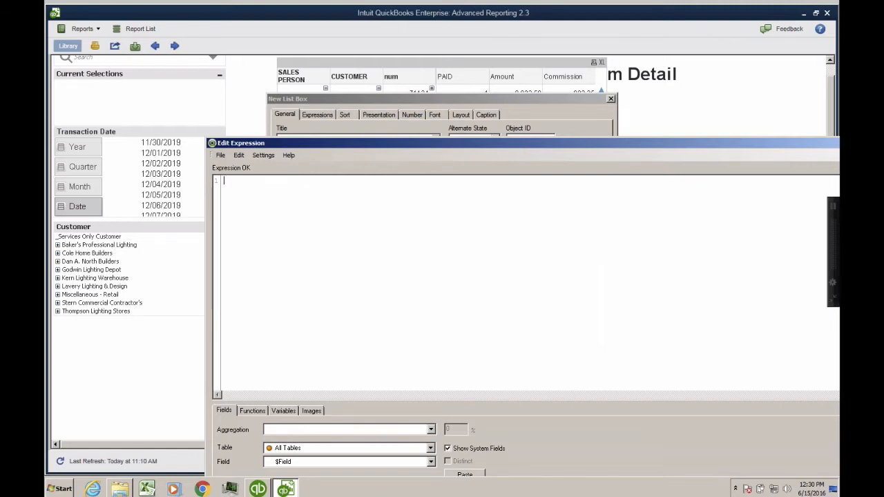
pyautogui.write('transactions.')
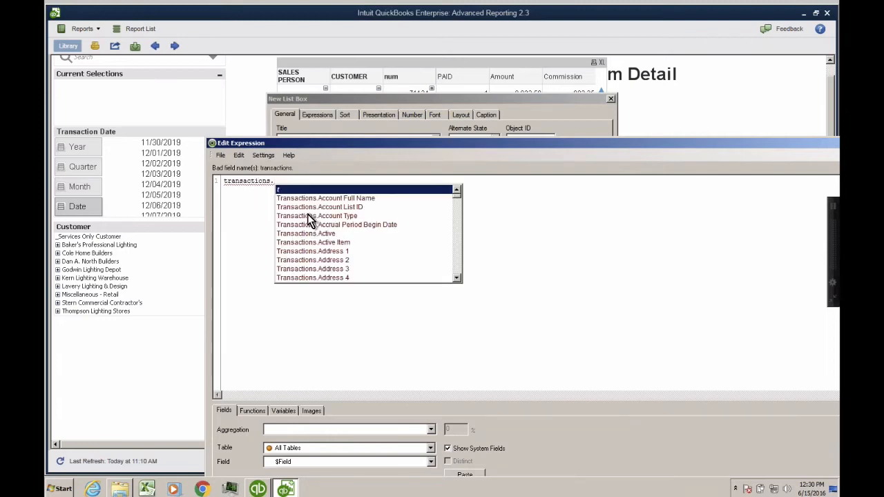
pyautogui.write('paid')
pyautogui.moveTo(367, 146); pyautogui.dragTo(293, 79)
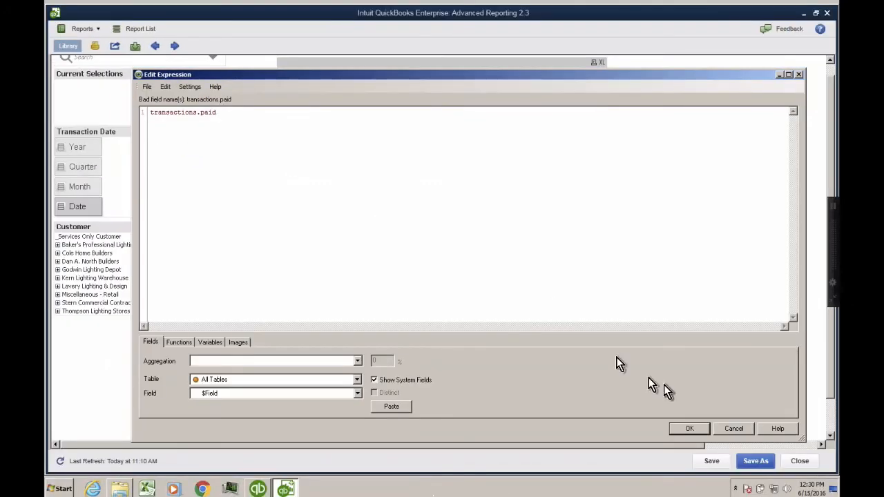
pyautogui.click(689, 429)
pyautogui.click(510, 377)
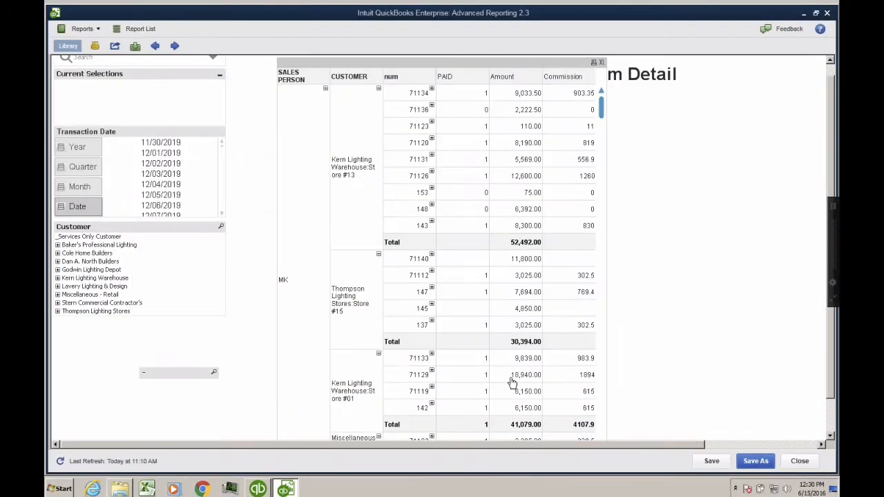
# Replace the new list box's field expression with the suggested field Transactions.Paid and apply the change.
pyautogui.rightClick(173, 377)
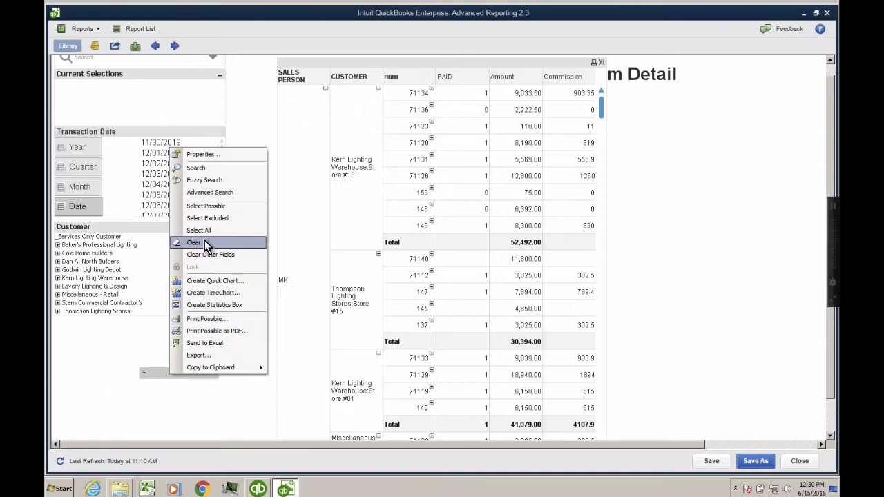
pyautogui.click(200, 154)
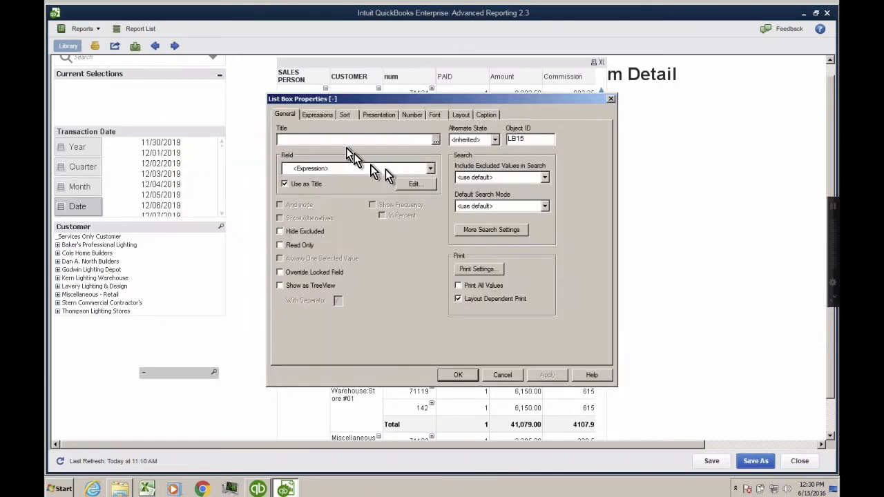
pyautogui.click(413, 183)
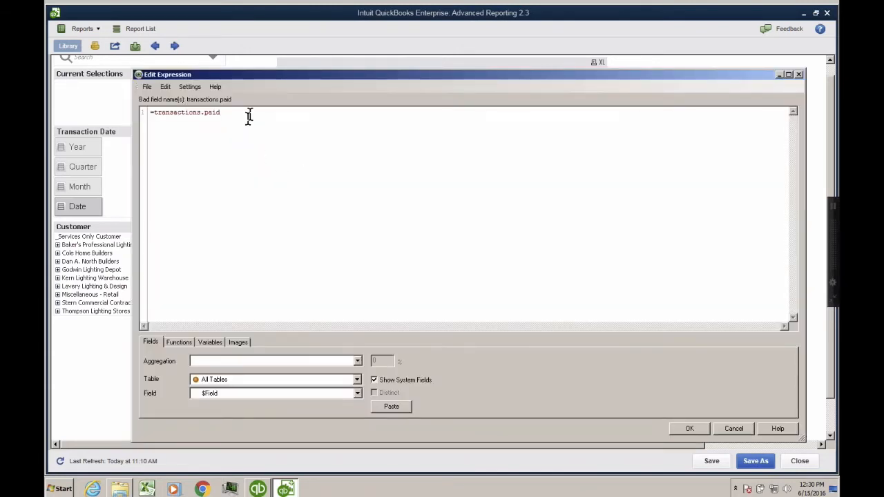
pyautogui.moveTo(249, 116); pyautogui.dragTo(96, 111)
pyautogui.write('transactio')
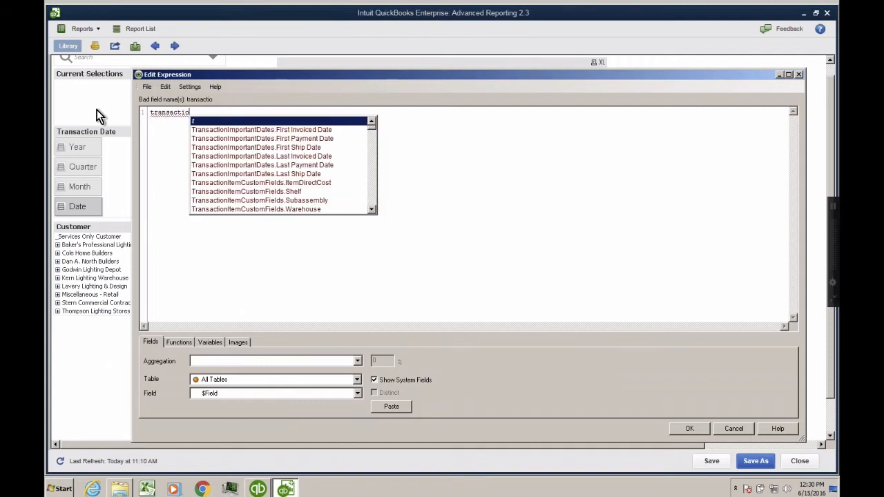
pyautogui.write('ns.pai')
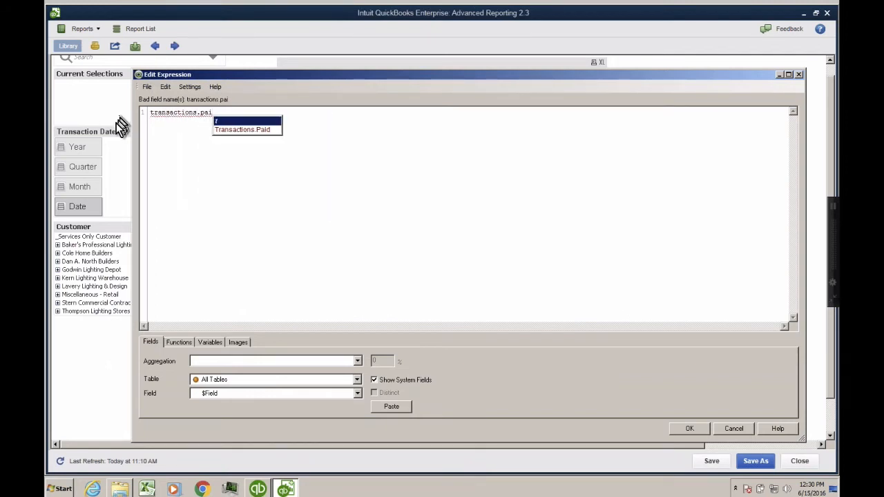
pyautogui.press('ctrl')
pyautogui.press('ctrl')
pyautogui.click(250, 130)
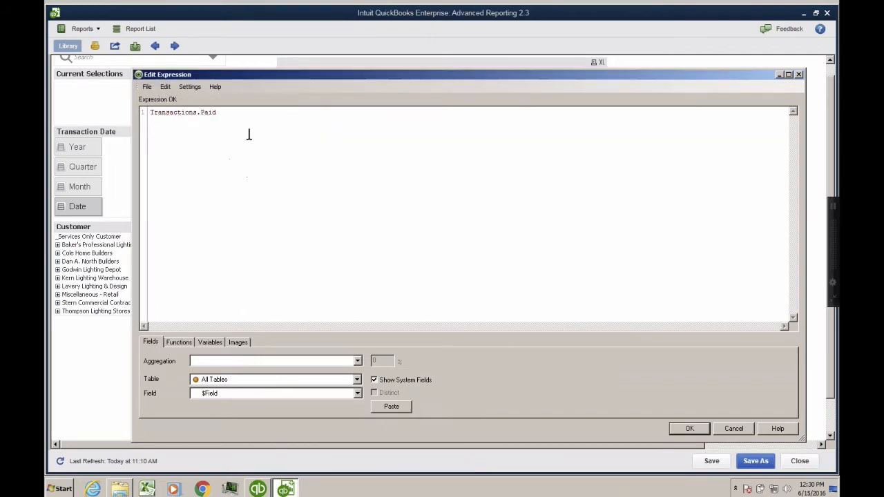
pyautogui.click(689, 429)
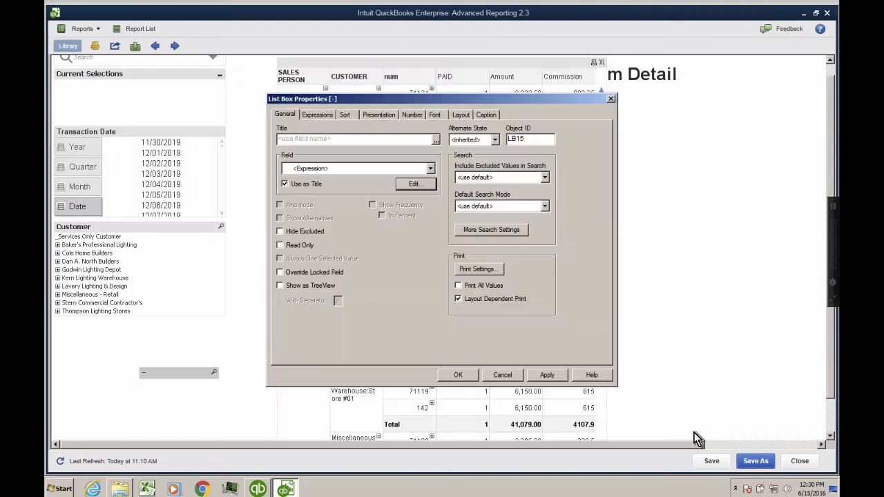
pyautogui.click(548, 375)
pyautogui.click(458, 375)
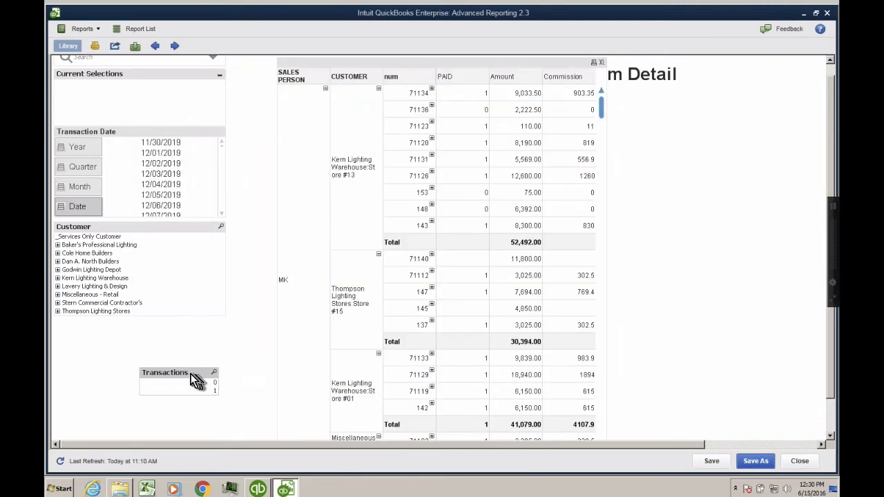
# Place the wider Transactions.Paid list box just below the Customer list and filter the report by 0, followed by 1.
pyautogui.moveTo(198, 374); pyautogui.dragTo(220, 354)
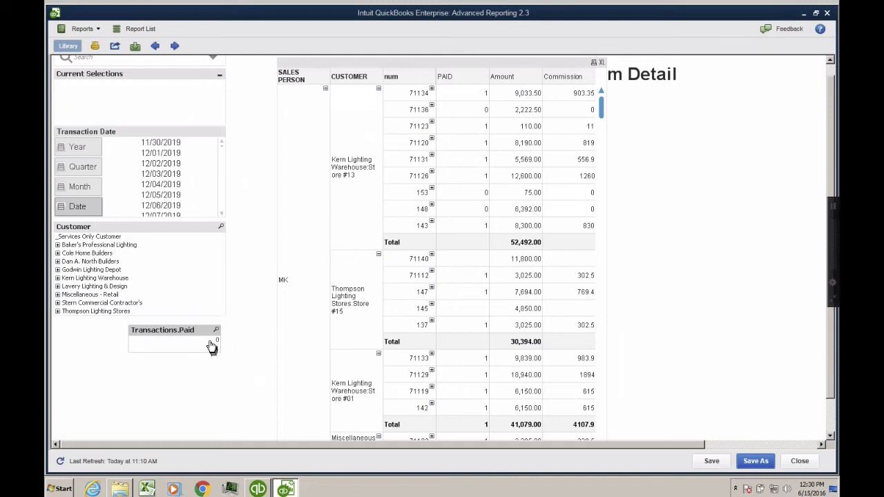
pyautogui.click(211, 340)
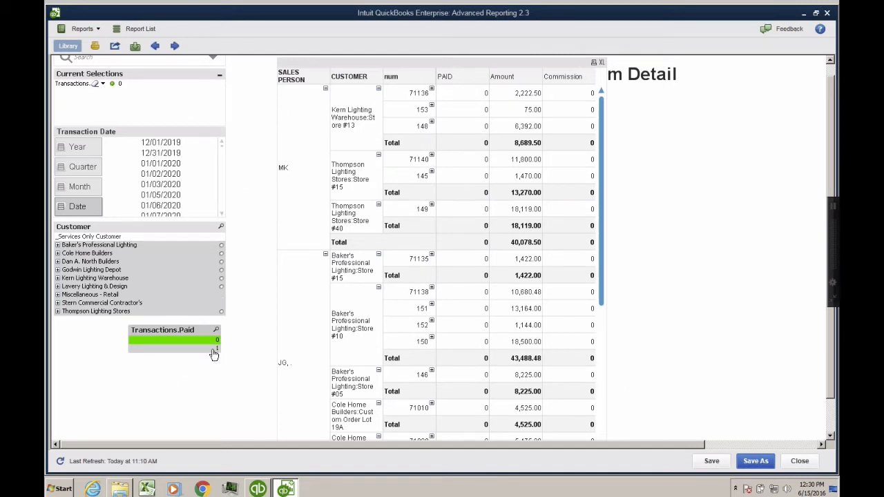
pyautogui.click(214, 350)
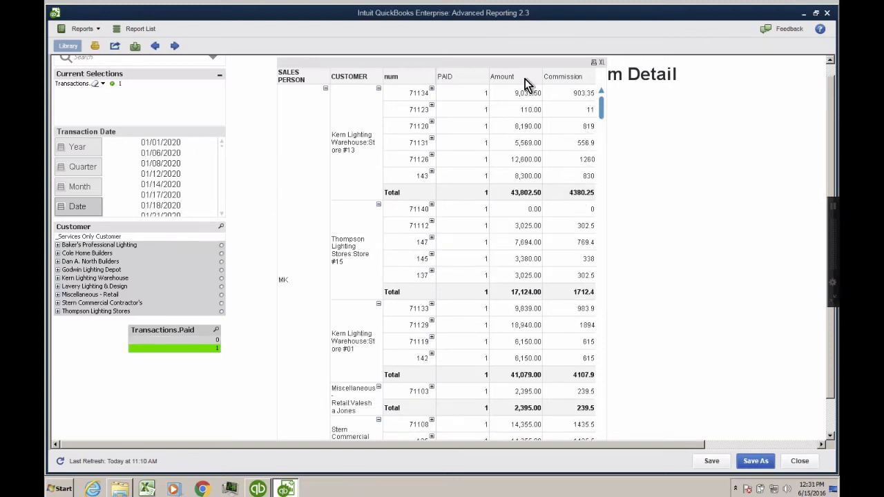
# Move the commission table down clear of the report title and change the title text to "Potential Commission on Unpaid Invoices".
pyautogui.moveTo(498, 62); pyautogui.dragTo(498, 121)
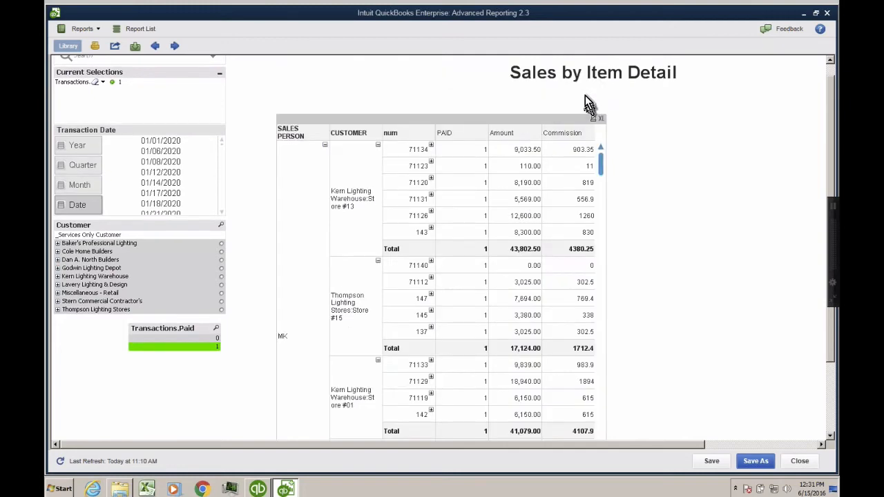
pyautogui.rightClick(565, 82)
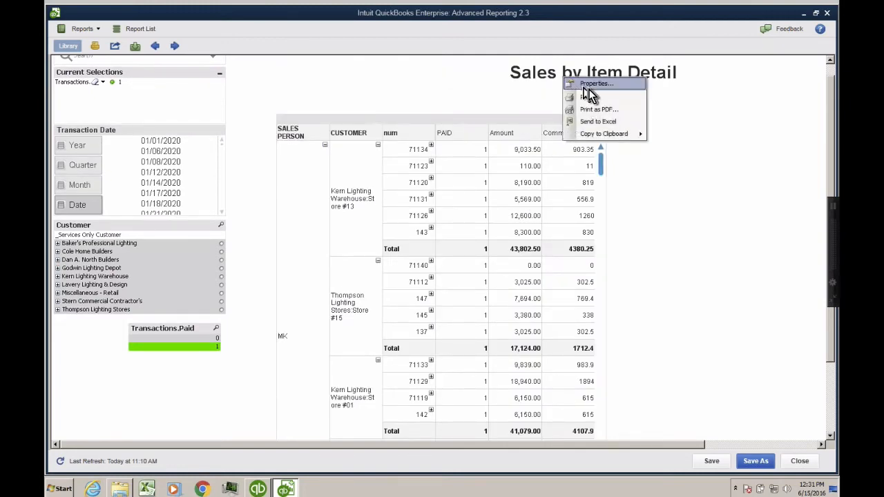
pyautogui.click(587, 83)
pyautogui.moveTo(342, 153); pyautogui.dragTo(257, 160)
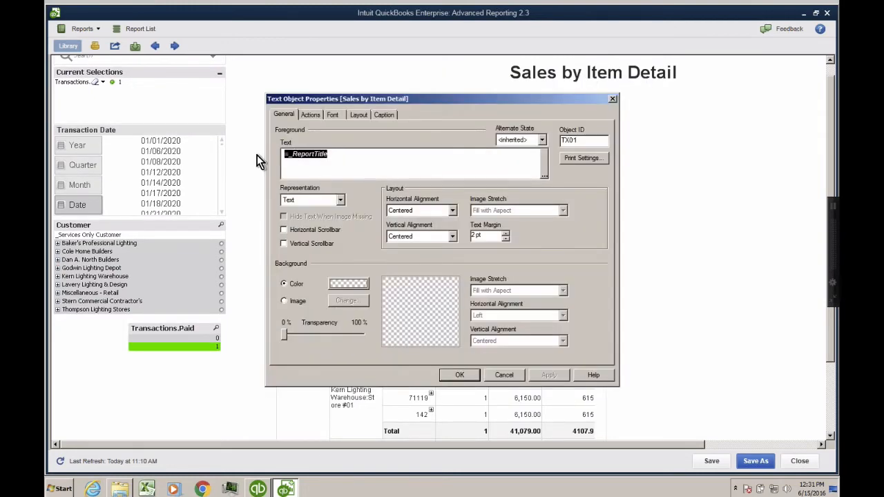
pyautogui.press('Delete')
pyautogui.write('P')
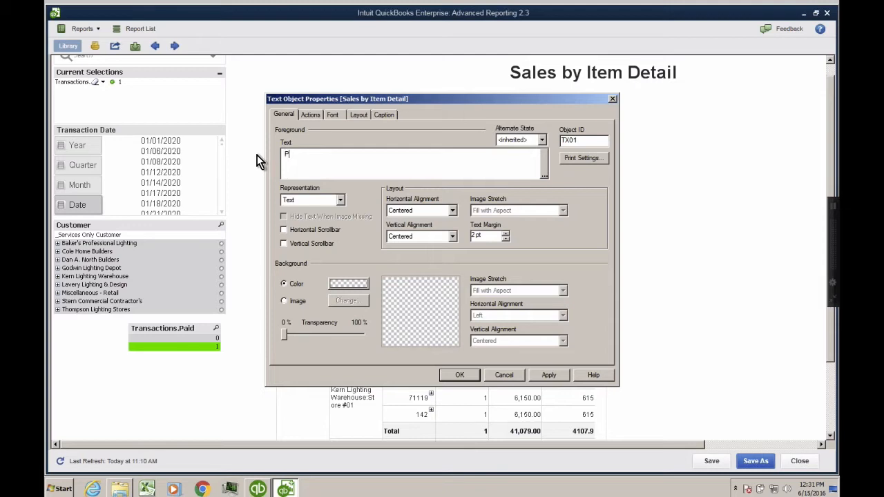
pyautogui.write('otential Commission on Unpaid Invoices')
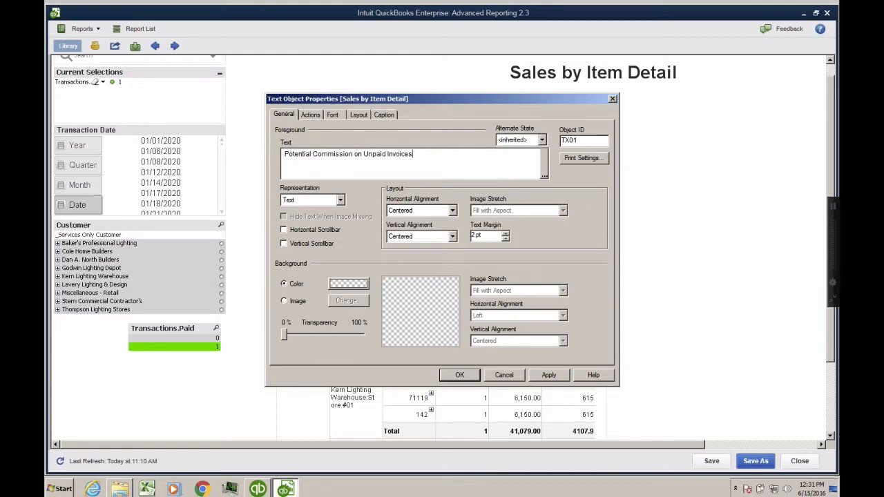
pyautogui.hotkey('ctrl', '1')
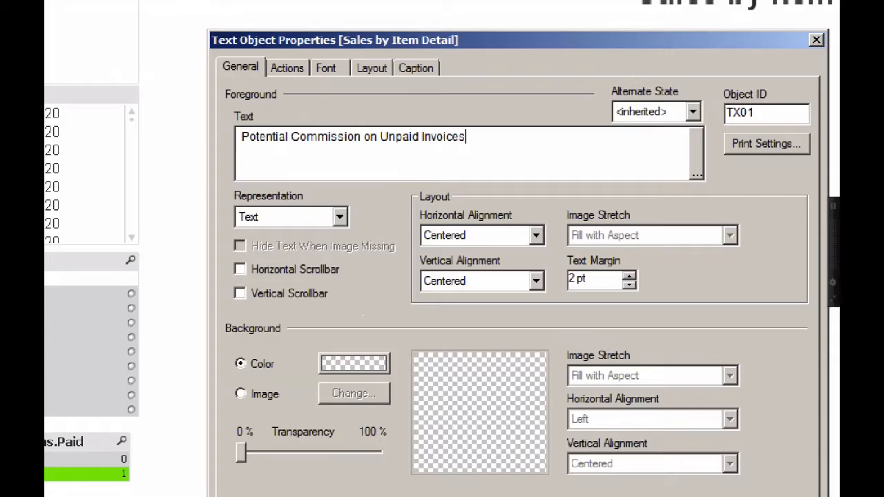
pyautogui.click(410, 177)
pyautogui.moveTo(411, 176)
pyautogui.mouseDown()
pyautogui.moveTo(483, 123)
pyautogui.moveTo(192, 105)
pyautogui.moveTo(447, 190)
pyautogui.moveTo(446, 170)
pyautogui.mouseUp()
pyautogui.press('Escape')
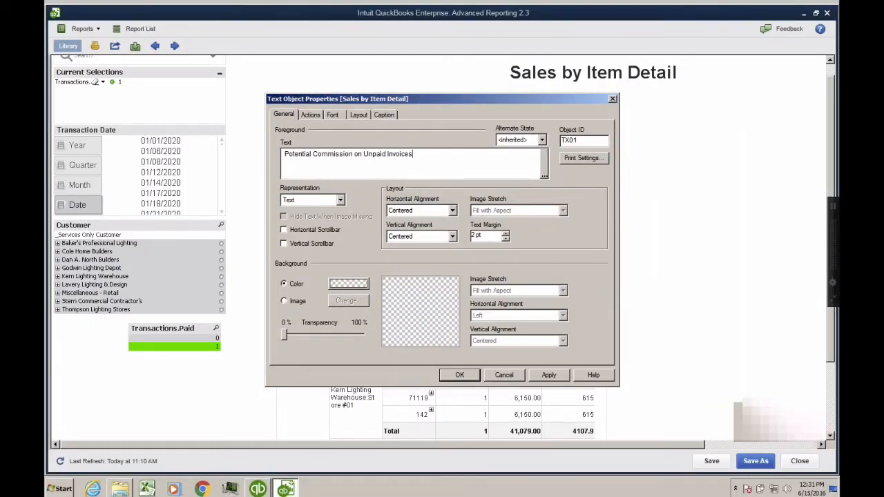
pyautogui.click(552, 378)
pyautogui.click(467, 377)
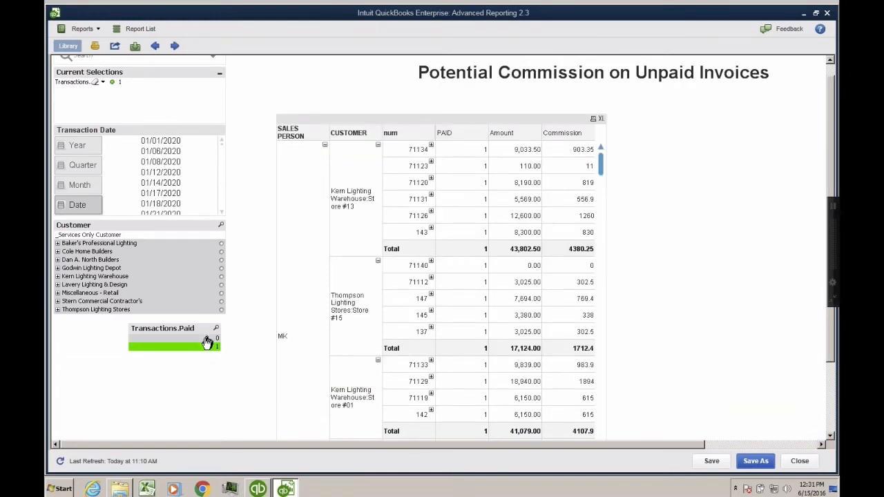
# Filter the report to Transactions.Paid value 0 and disable the PAID expression in the commission table's properties.
pyautogui.click(207, 338)
pyautogui.click(482, 124)
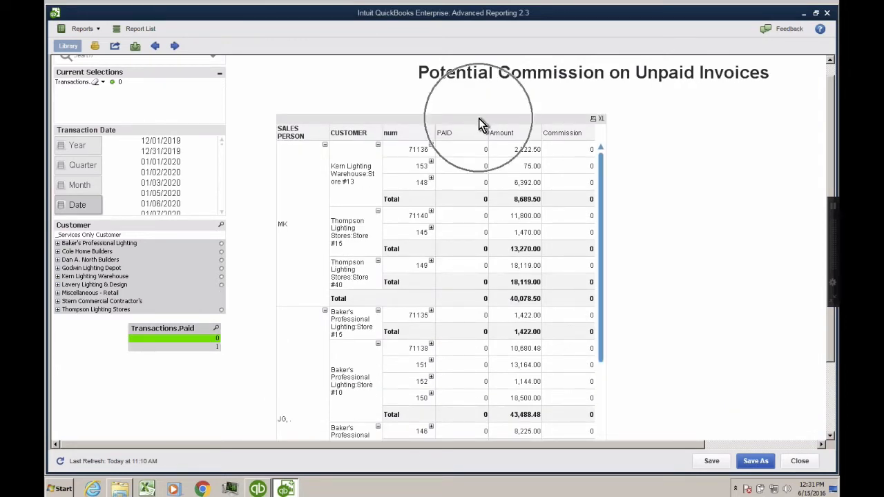
pyautogui.click(487, 122)
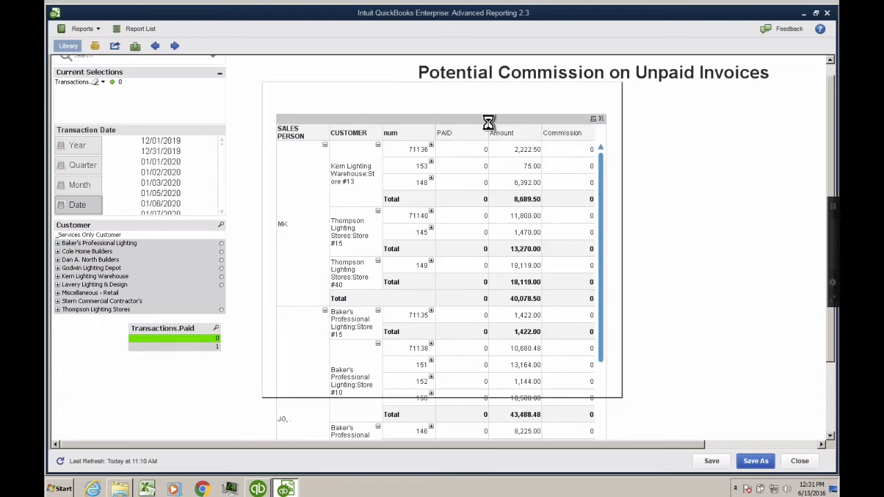
pyautogui.click(299, 165)
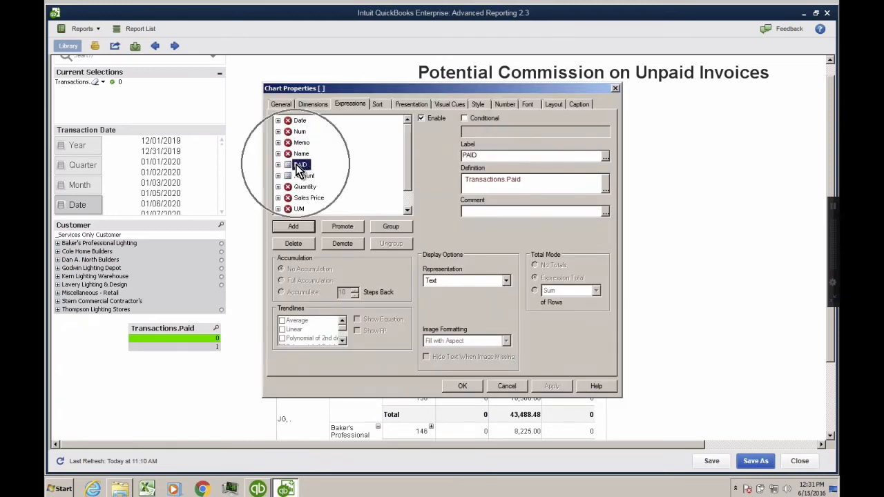
pyautogui.click(433, 120)
# Change the Commission expression's definition to Amount * .10 by removing the PAID factor, and apply the chart changes.
pyautogui.scroll(-1, 407, 200)
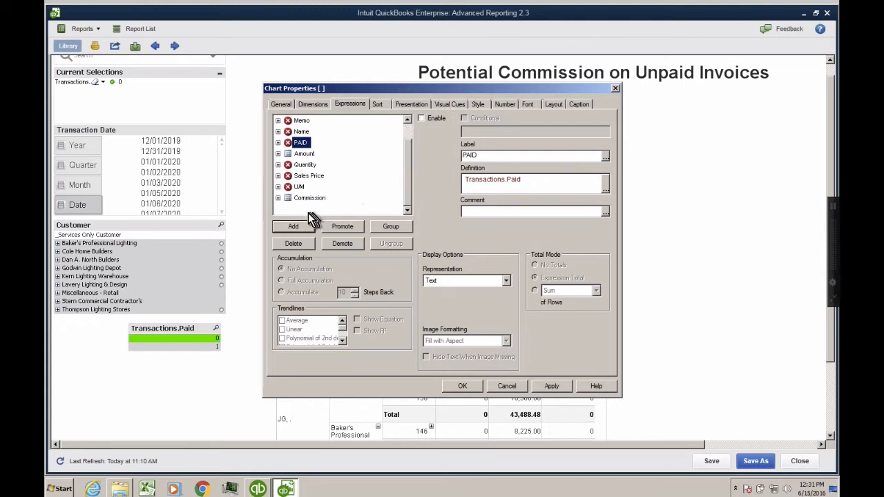
pyautogui.click(299, 202)
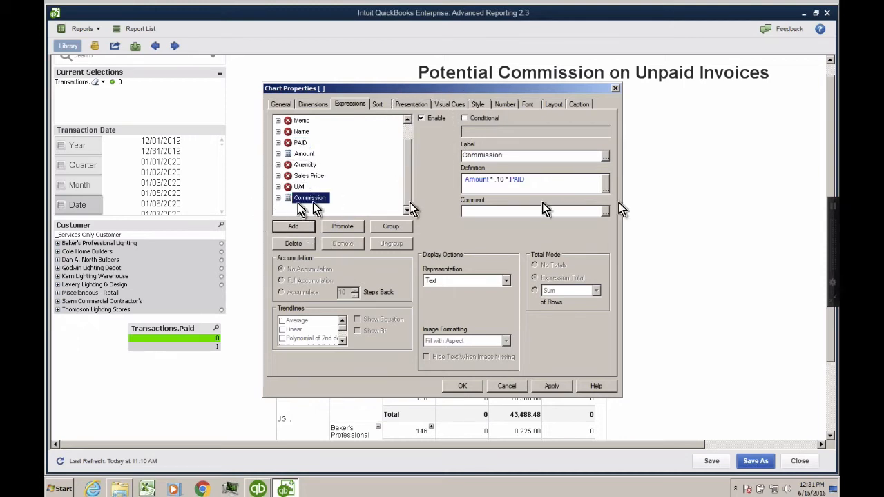
pyautogui.click(604, 185)
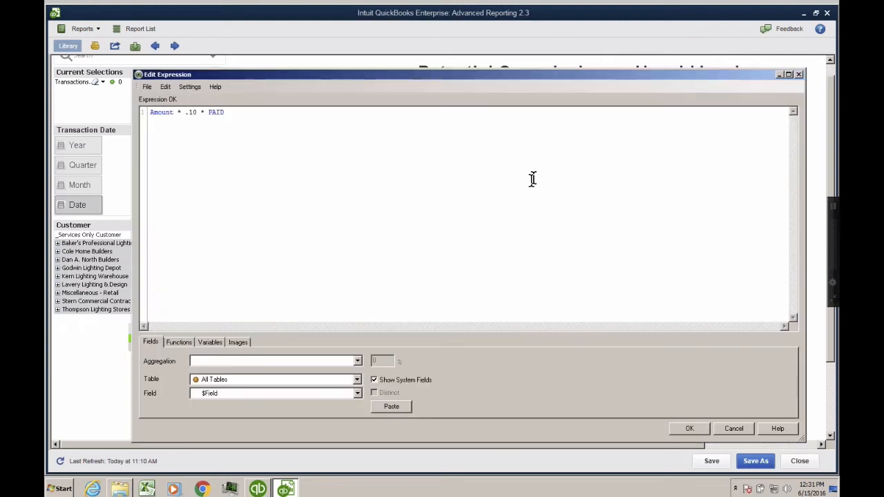
pyautogui.doubleClick(215, 112)
pyautogui.press('BackSpace')
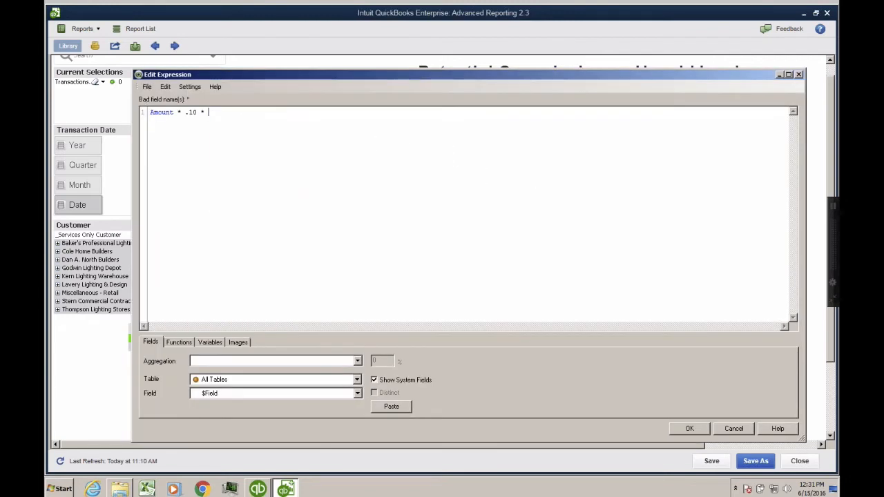
pyautogui.press('BackSpace')
pyautogui.press('BackSpace')
pyautogui.press('BackSpace')
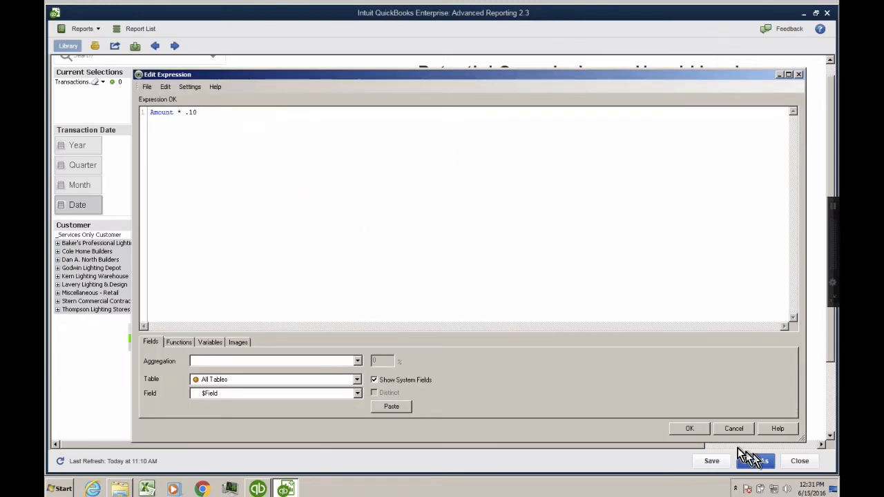
pyautogui.click(689, 428)
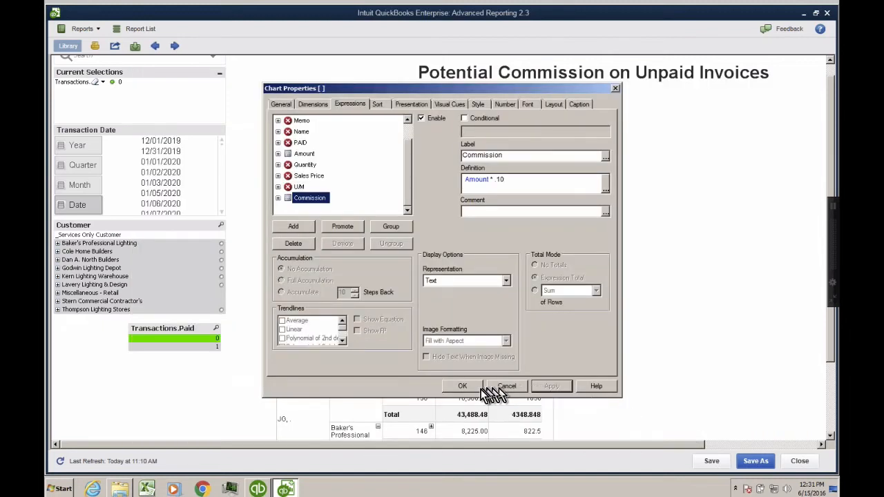
pyautogui.click(462, 385)
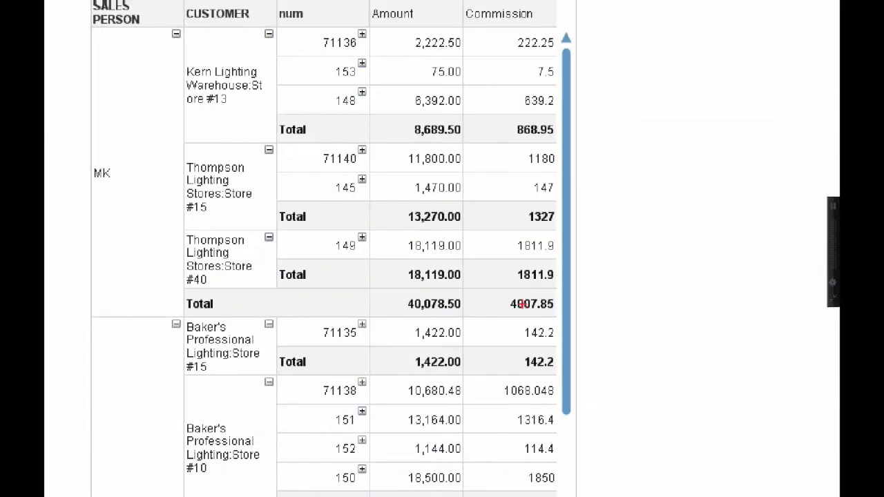
pyautogui.moveTo(521, 304)
pyautogui.mouseDown()
pyautogui.moveTo(539, 316)
pyautogui.moveTo(512, 286)
pyautogui.moveTo(518, 321)
pyautogui.mouseUp()
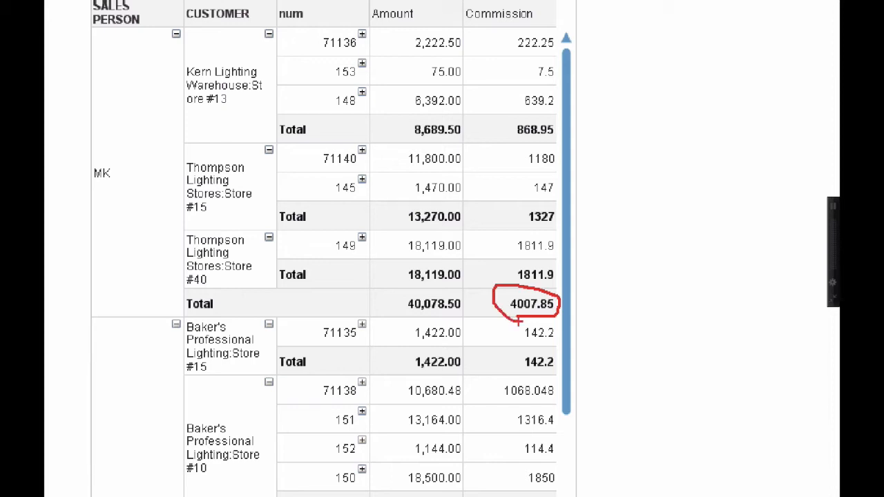
pyautogui.press('Escape')
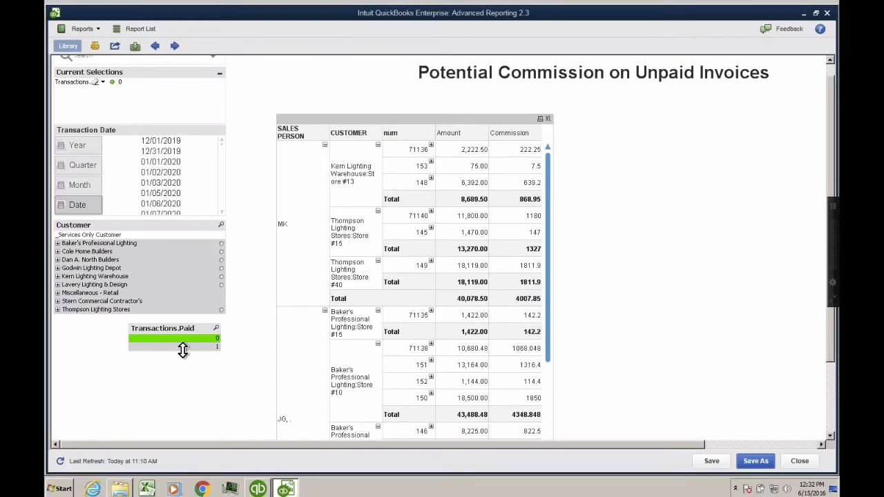
# Filter Transactions.Paid to 1 and change the report title text to "Commission Payable for Paid Invoices only".
pyautogui.click(205, 347)
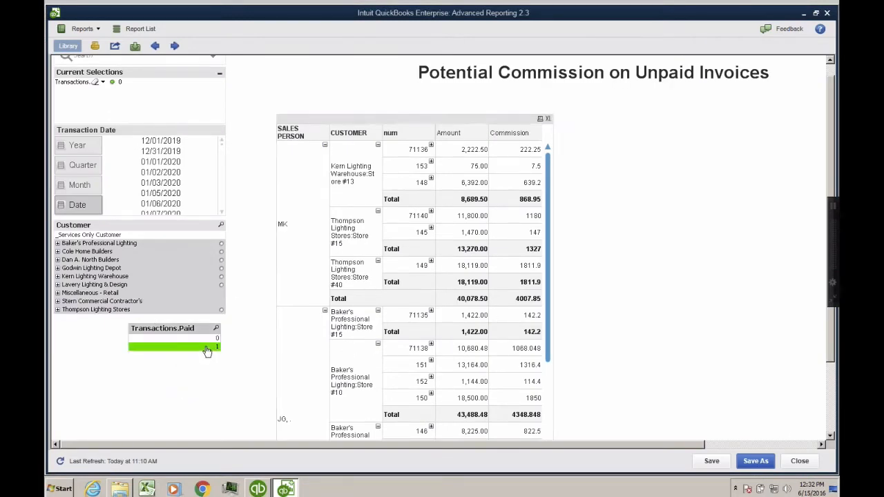
pyautogui.rightClick(516, 79)
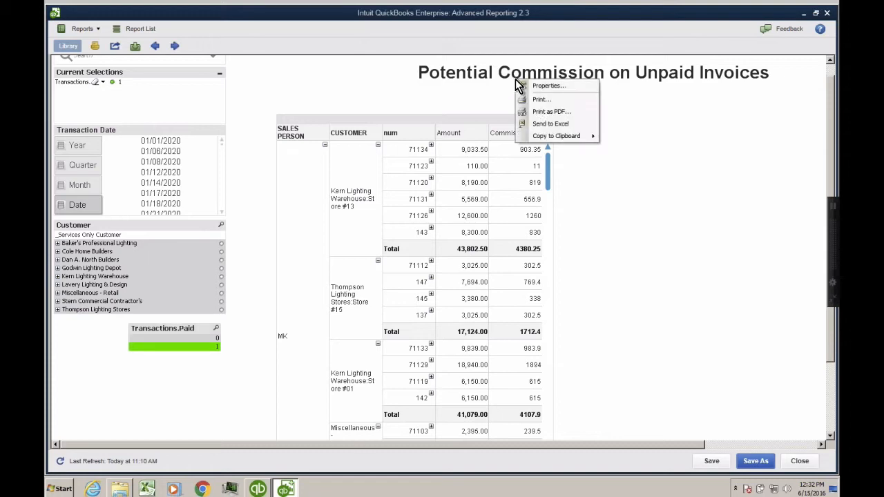
pyautogui.click(529, 94)
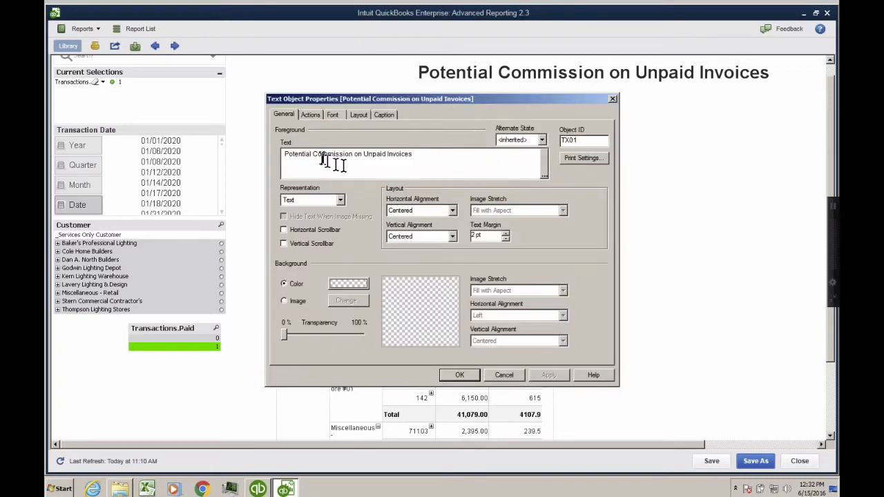
pyautogui.moveTo(313, 155); pyautogui.dragTo(255, 158)
pyautogui.press('BackSpace')
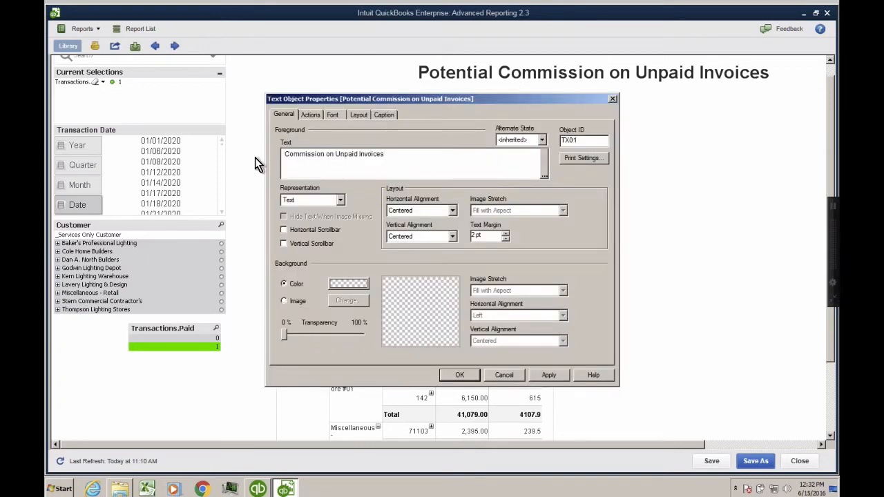
pyautogui.click(324, 155)
pyautogui.write('Payable')
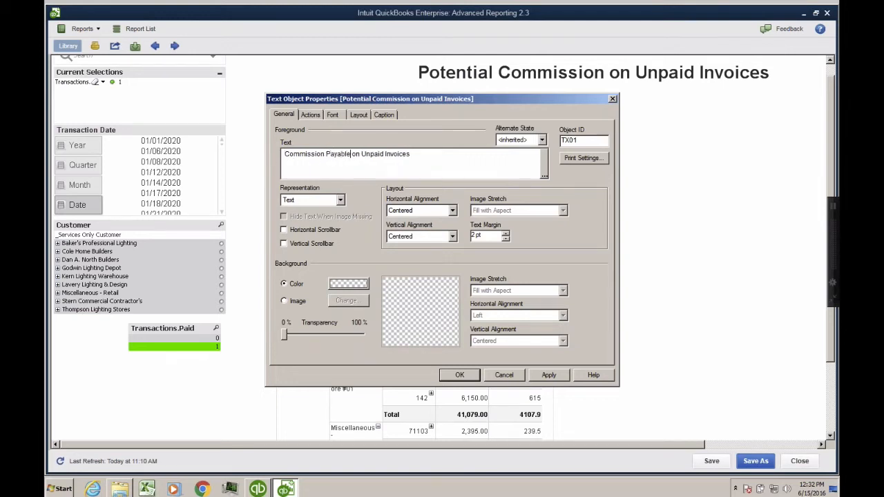
pyautogui.moveTo(351, 156); pyautogui.dragTo(430, 159)
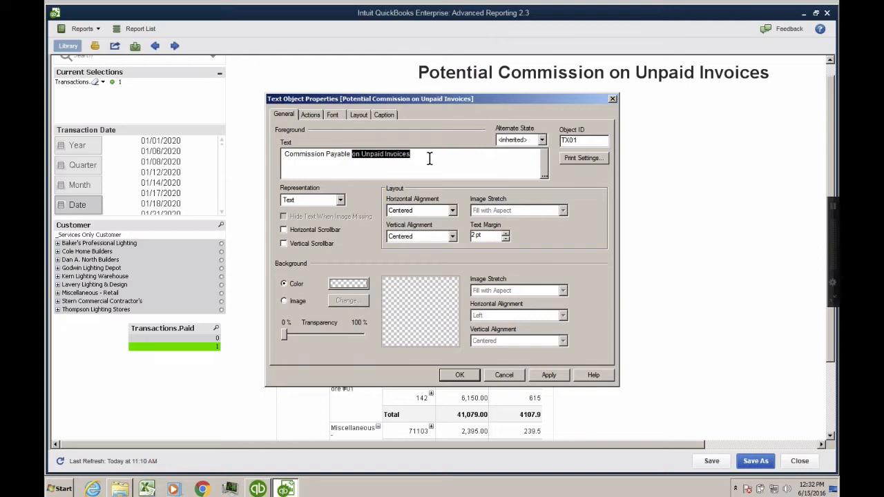
pyautogui.write('for Paid Invoic')
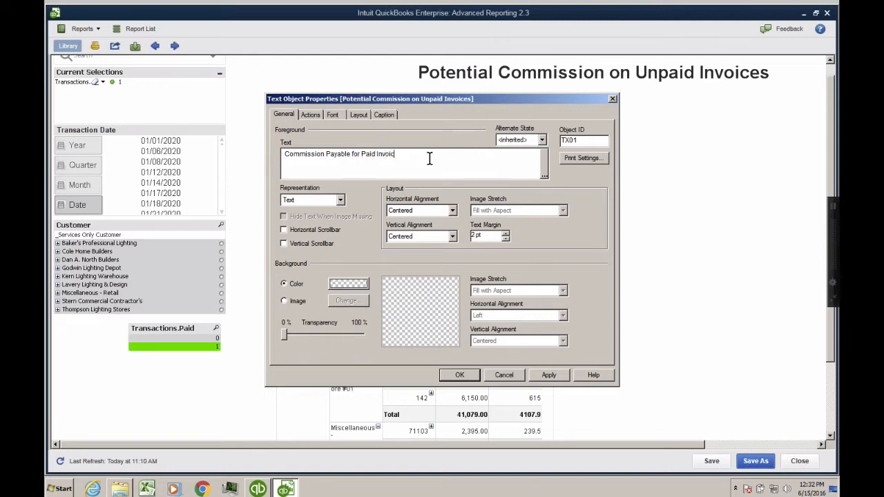
pyautogui.write('es only')
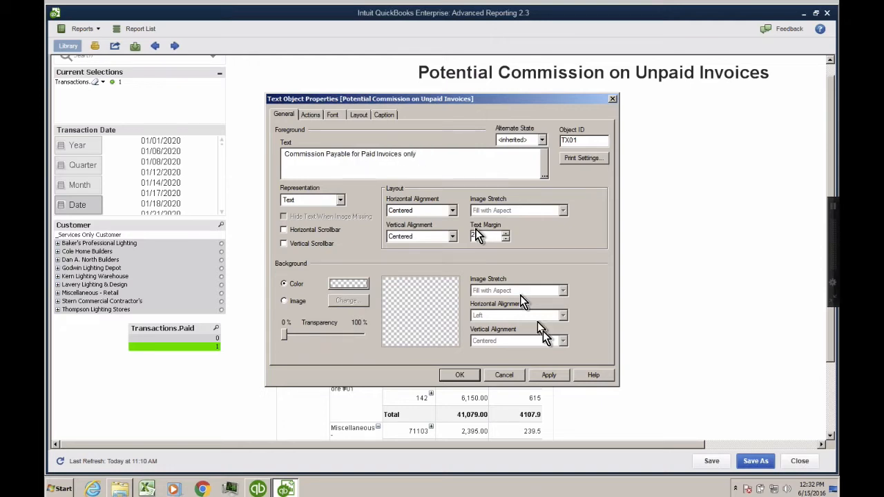
pyautogui.click(559, 378)
pyautogui.click(457, 377)
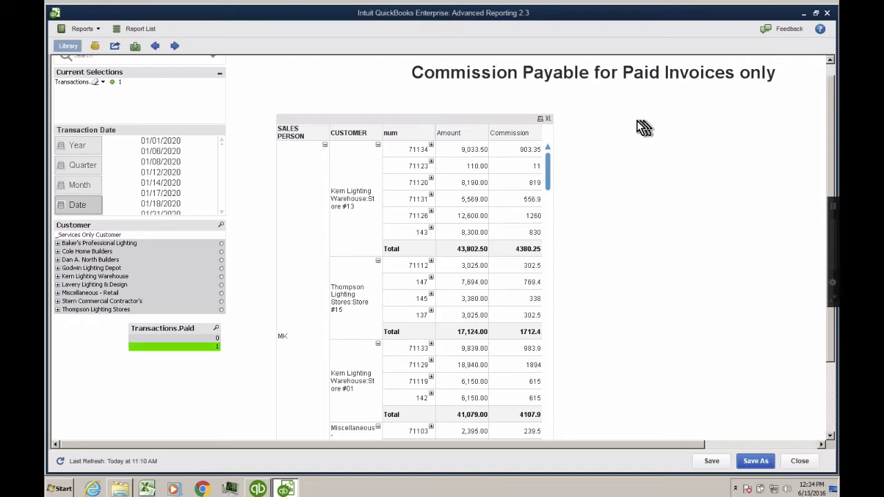
# Start a new list box on the report sheet and set its field to <Expression>.
pyautogui.rightClick(637, 122)
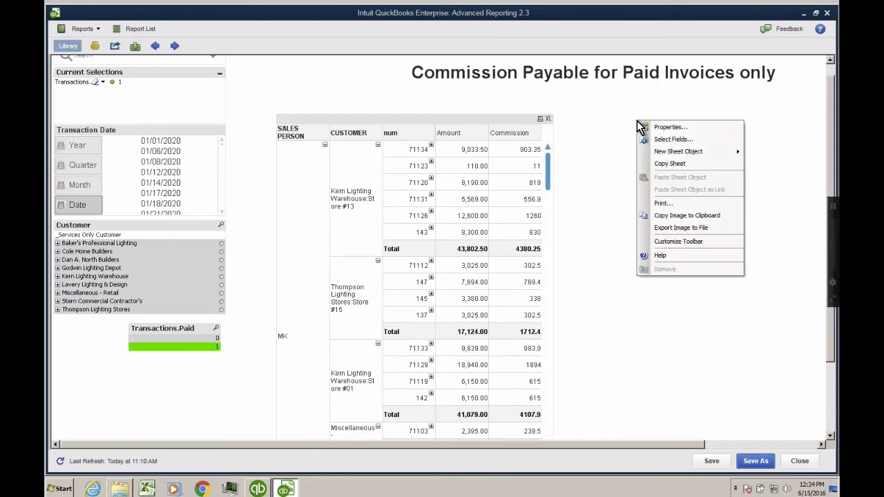
pyautogui.moveTo(699, 152)
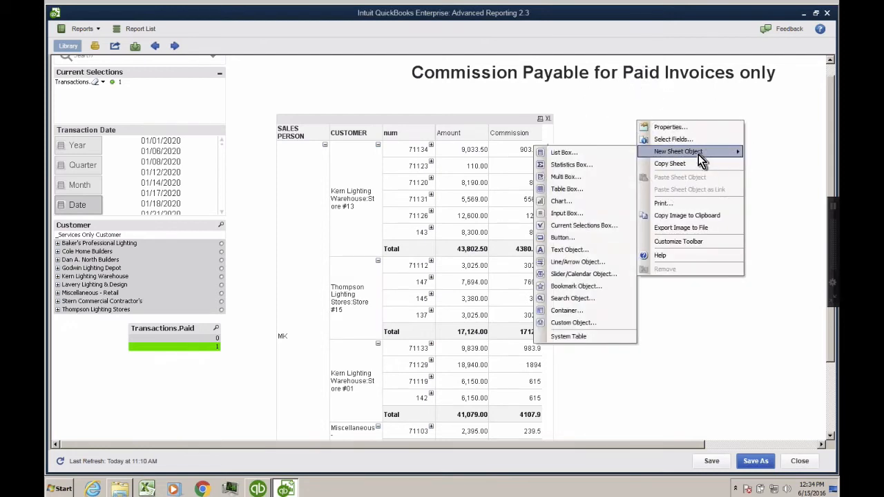
pyautogui.click(583, 153)
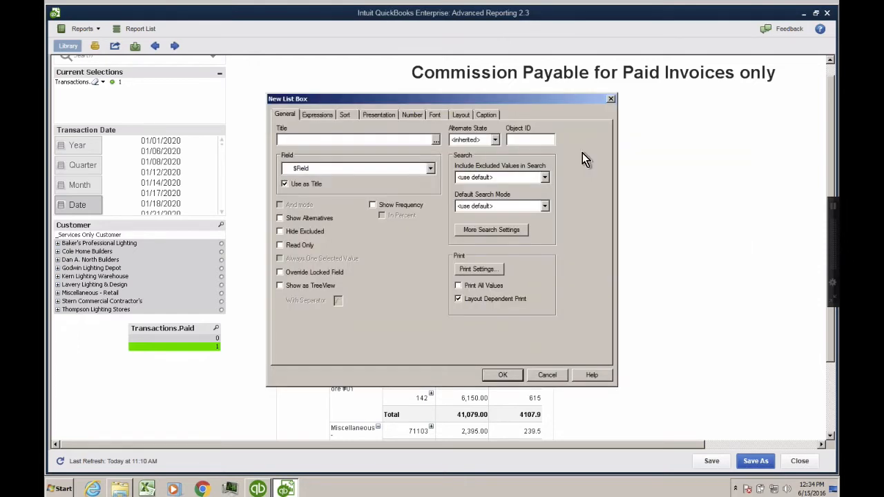
pyautogui.click(431, 168)
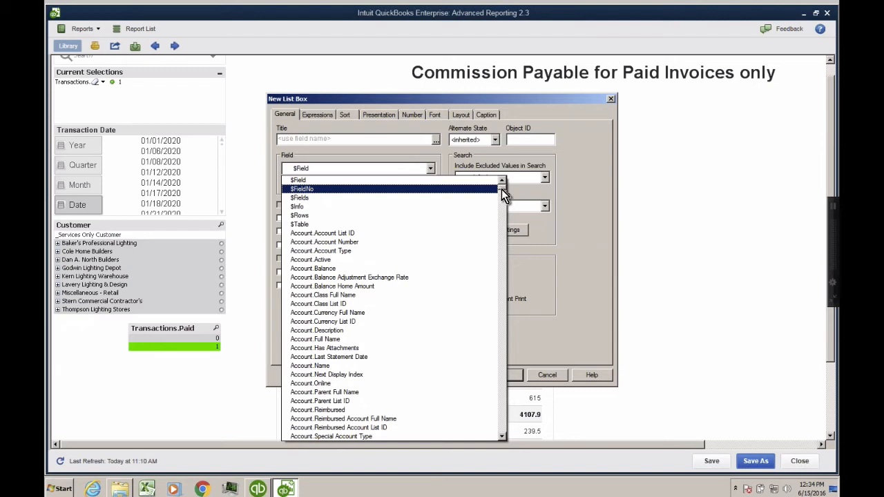
pyautogui.moveTo(501, 189); pyautogui.dragTo(502, 436)
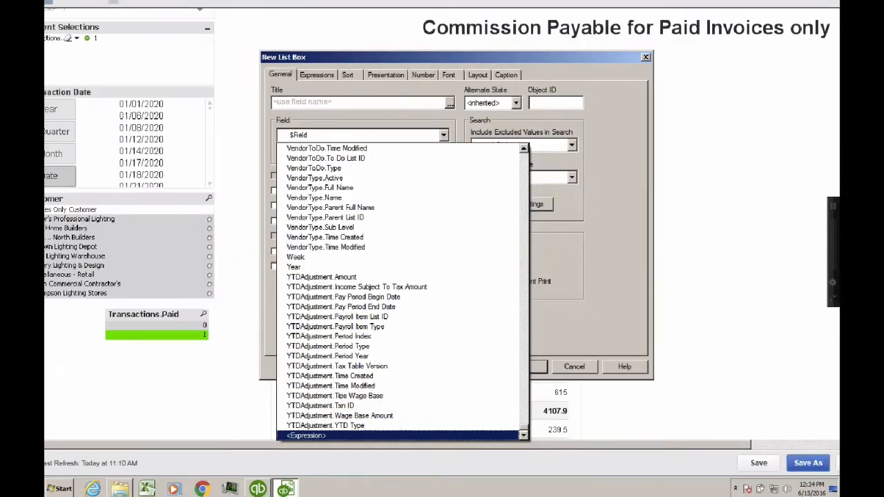
pyautogui.click(323, 439)
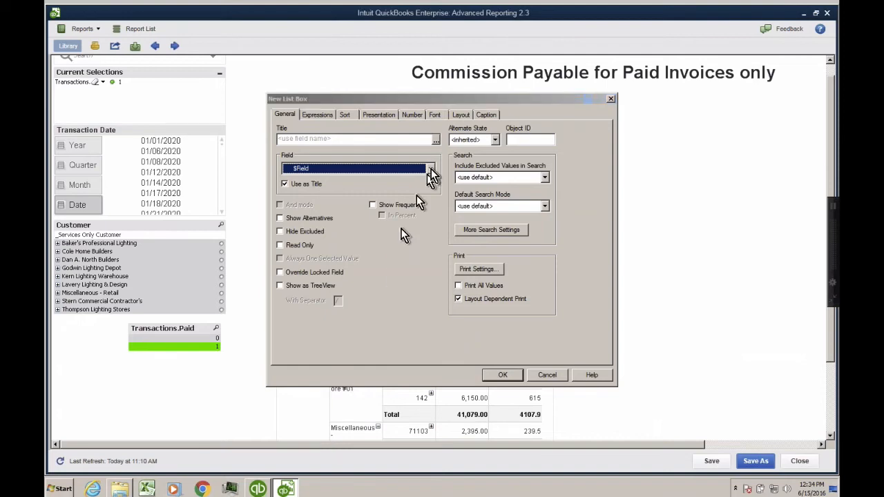
pyautogui.click(430, 168)
pyautogui.moveTo(505, 194); pyautogui.dragTo(496, 434)
pyautogui.click(321, 437)
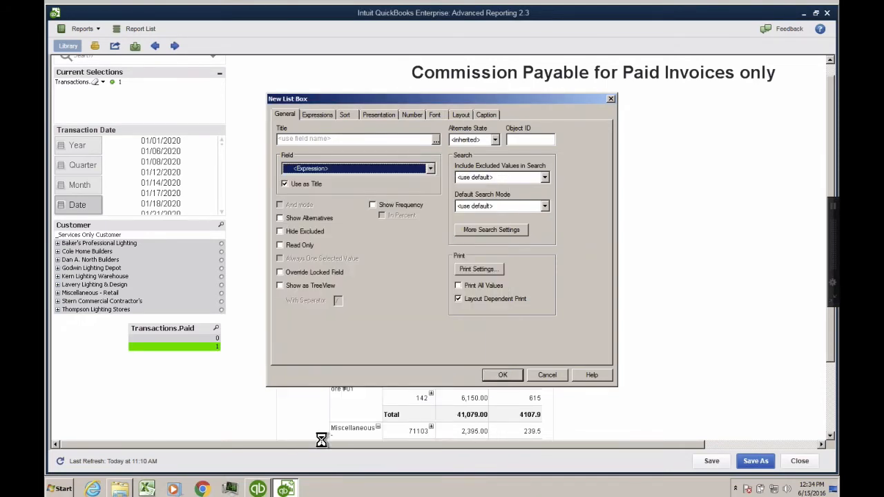
# Set the new list box's expression to [Transactions.Txn Date] and create the list box on the report sheet.
pyautogui.write('transa')
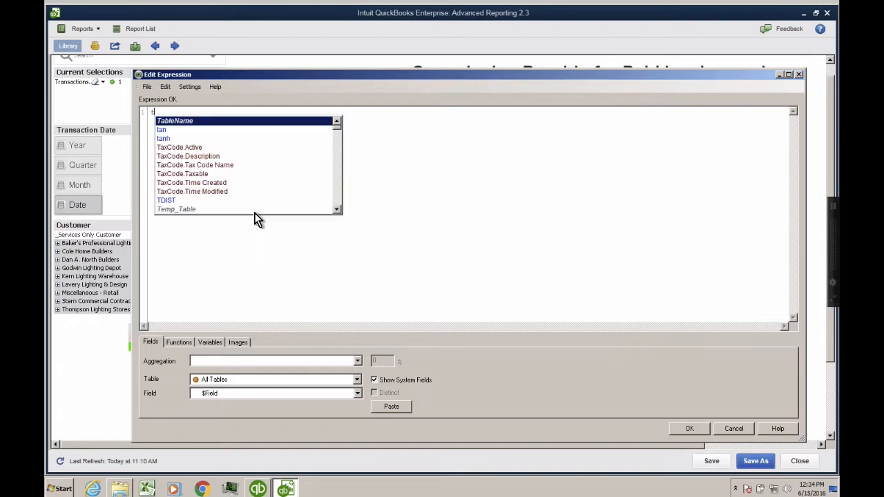
pyautogui.press('BackSpace')
pyautogui.press('BackSpace')
pyautogui.press('BackSpace')
pyautogui.press('BackSpace')
pyautogui.press('BackSpace')
pyautogui.press('BackSpace')
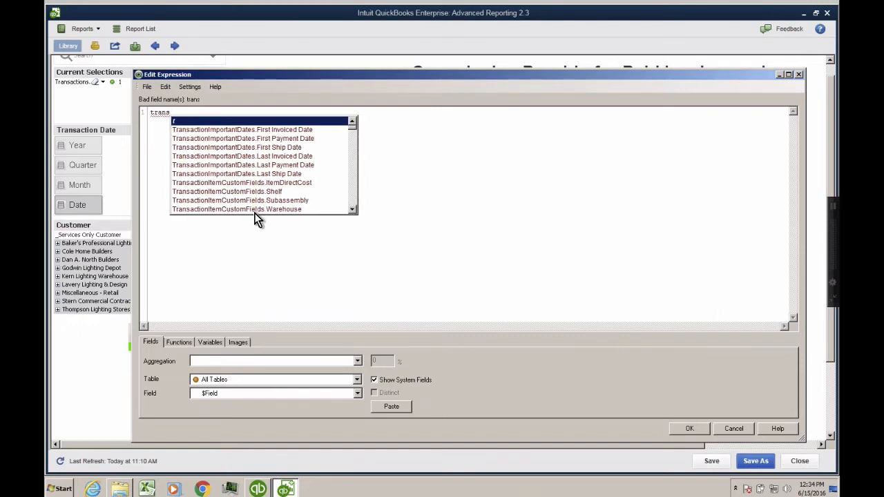
pyautogui.write('transa')
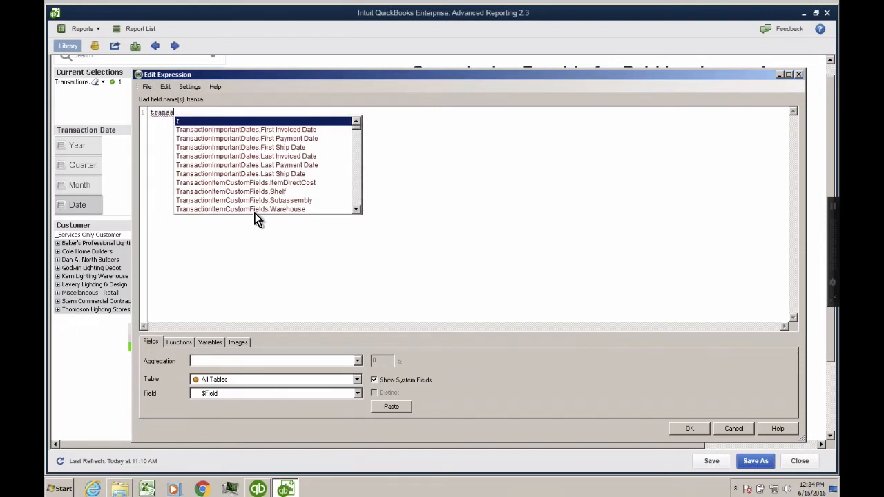
pyautogui.write('ctions.t')
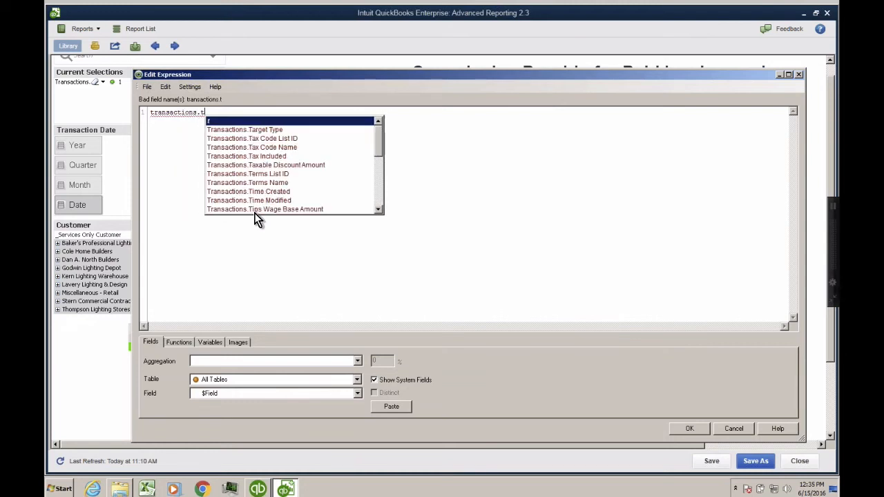
pyautogui.write('xn')
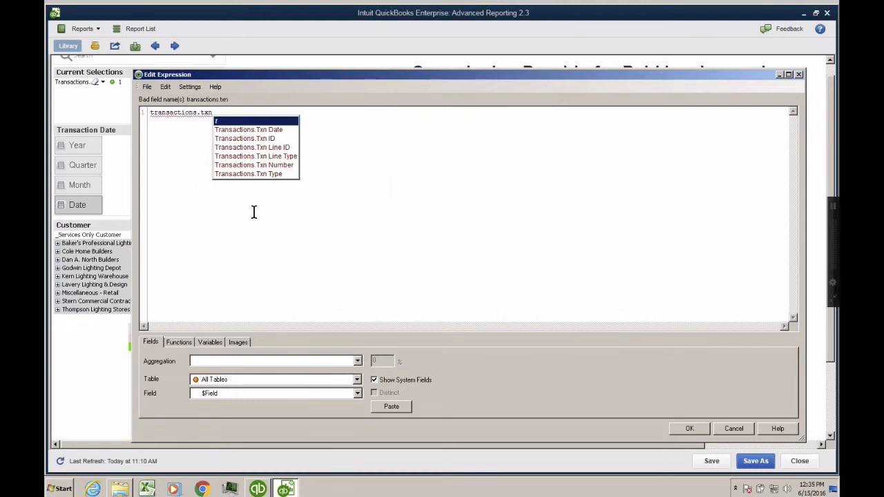
pyautogui.click(253, 129)
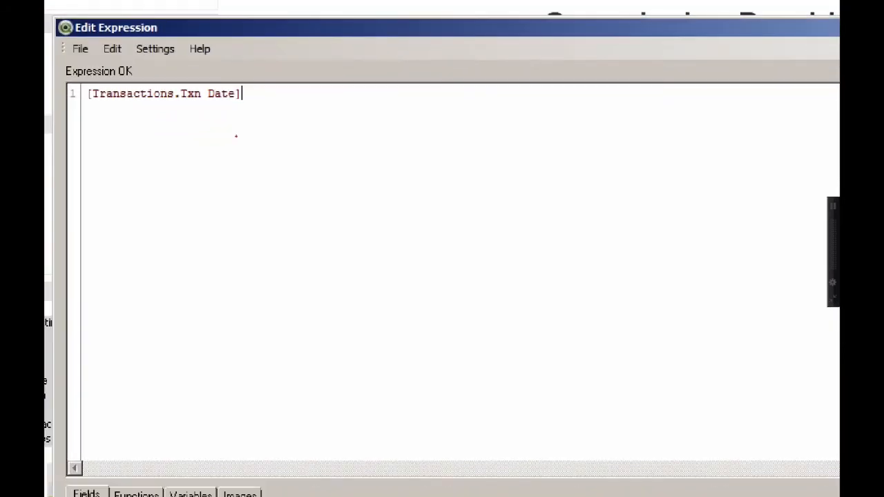
pyautogui.moveTo(222, 135)
pyautogui.mouseDown()
pyautogui.moveTo(259, 126)
pyautogui.moveTo(45, 72)
pyautogui.moveTo(257, 131)
pyautogui.mouseUp()
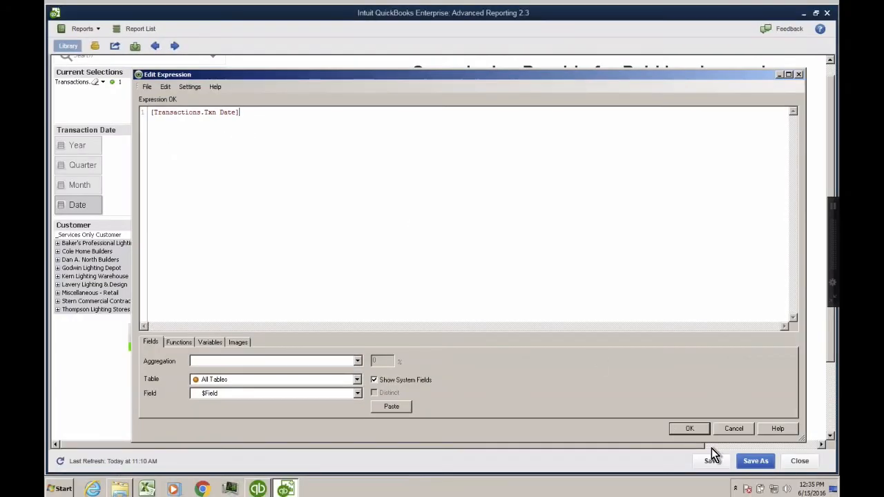
pyautogui.click(691, 430)
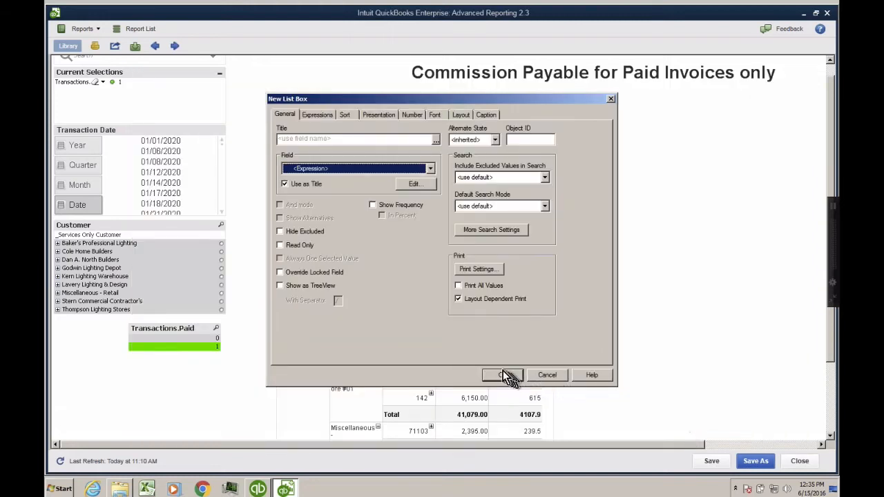
pyautogui.click(504, 377)
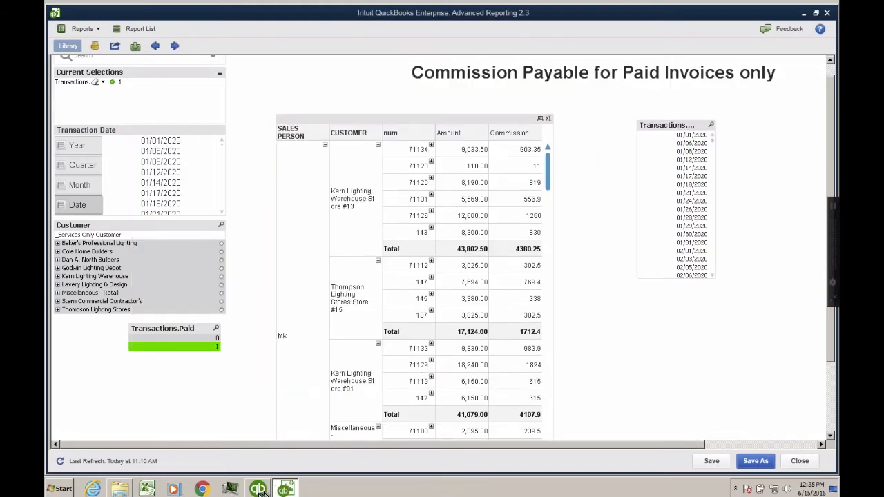
# Switch to QuickBooks Enterprise and run the Sales by Rep Summary report with its dates set to Last Month.
pyautogui.moveTo(259, 490)
pyautogui.click(263, 465)
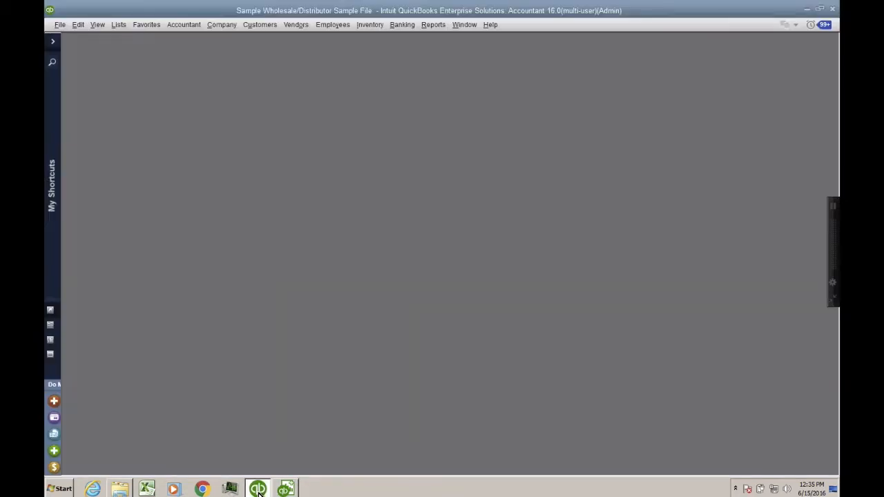
pyautogui.click(440, 31)
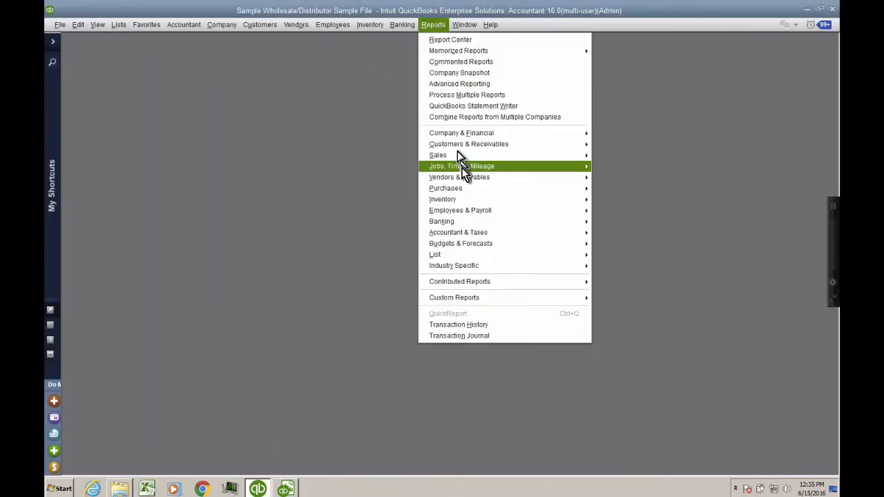
pyautogui.moveTo(463, 159)
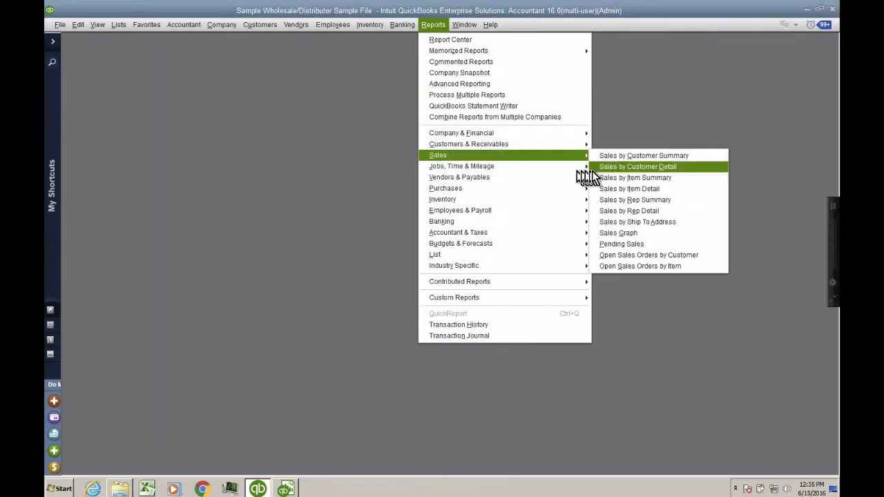
pyautogui.click(646, 202)
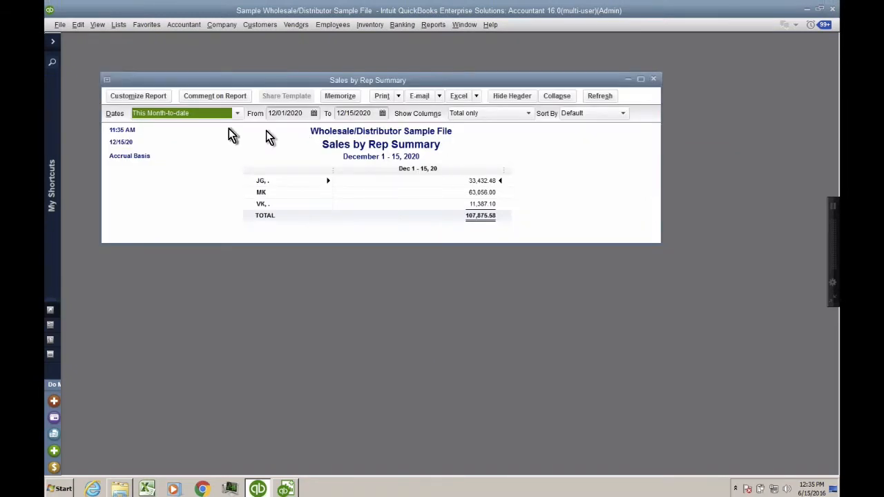
pyautogui.click(172, 116)
pyautogui.click(158, 306)
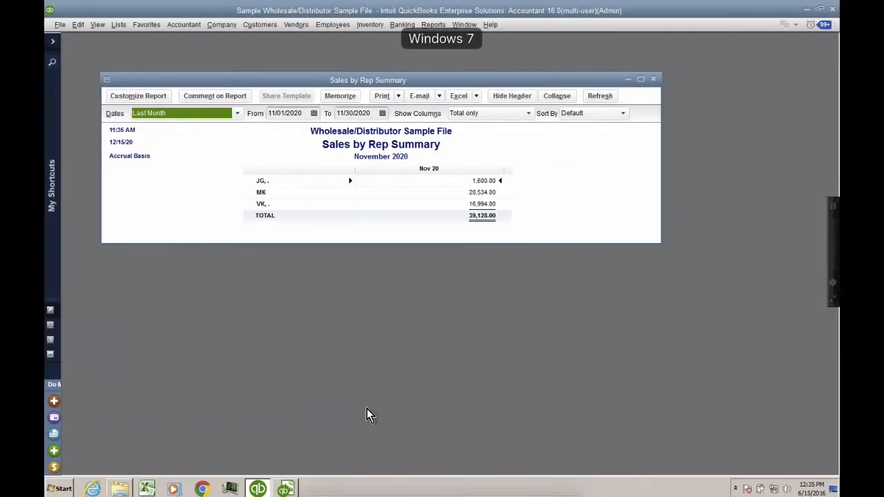
# Switch back to Advanced Reporting and filter the Transactions.Txn Date list box with the search >10/31/2020 <12/01/2020.
pyautogui.click(286, 487)
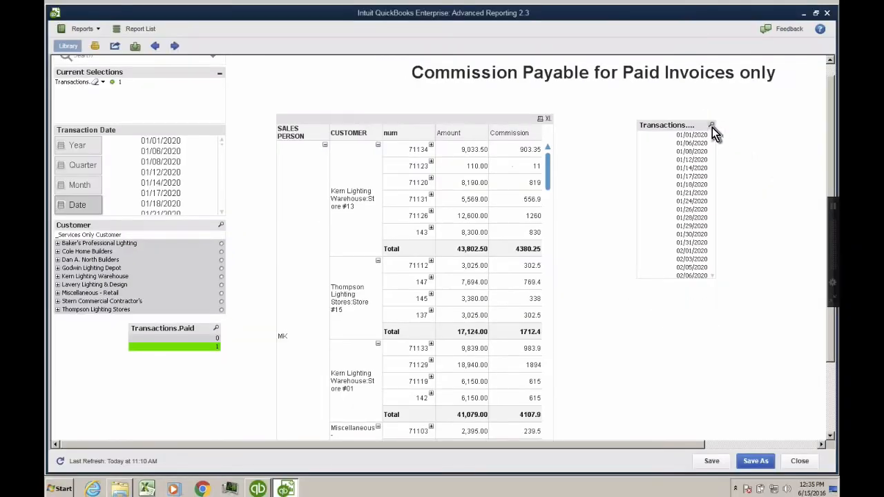
pyautogui.click(713, 127)
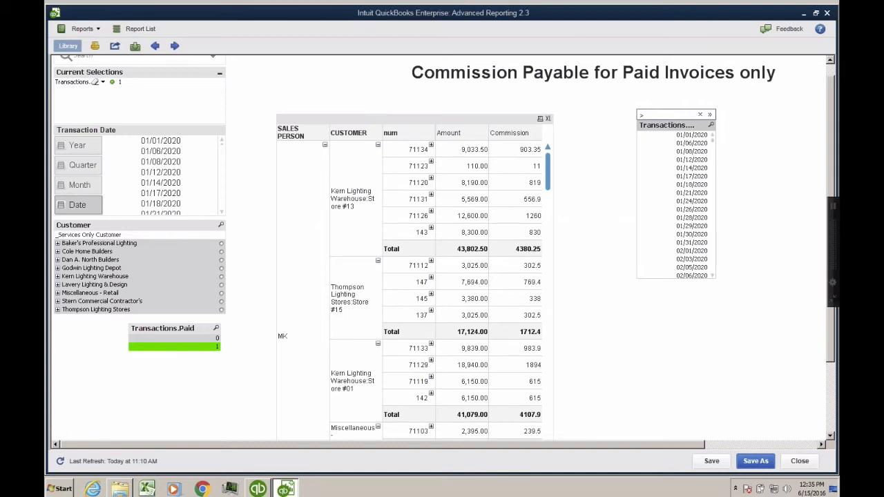
pyautogui.write('>10/31/2')
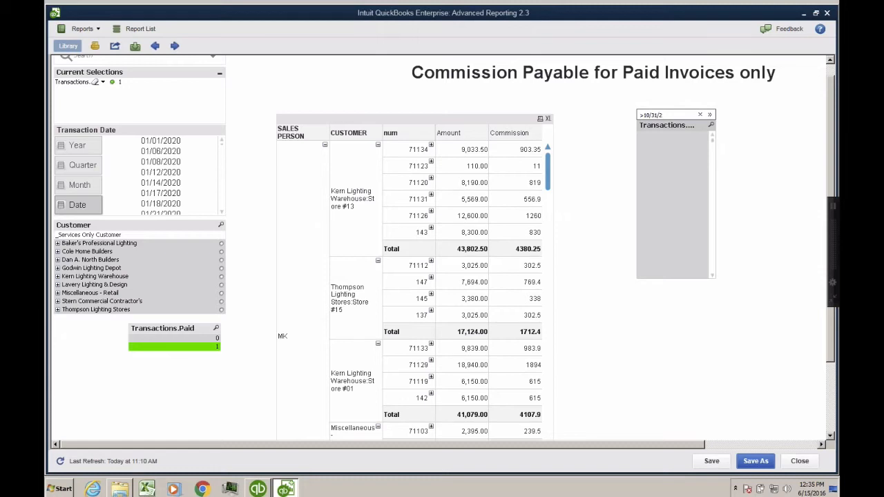
pyautogui.write('020 <')
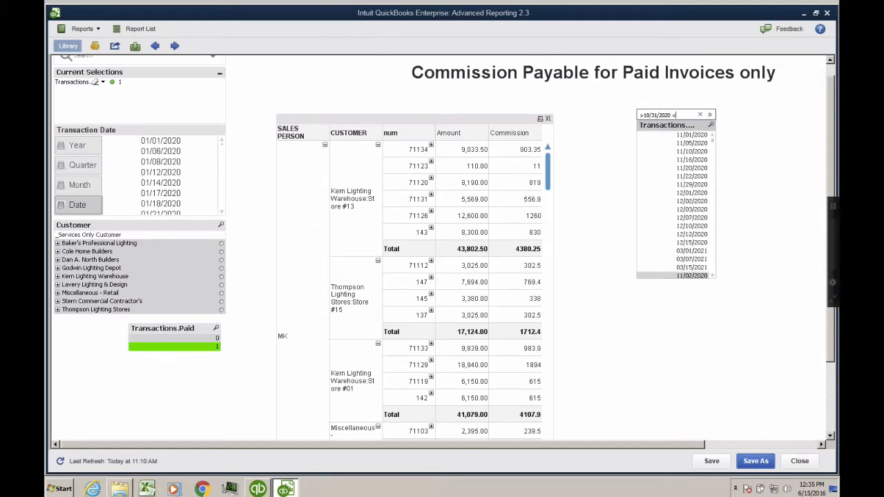
pyautogui.write('12/01/2020')
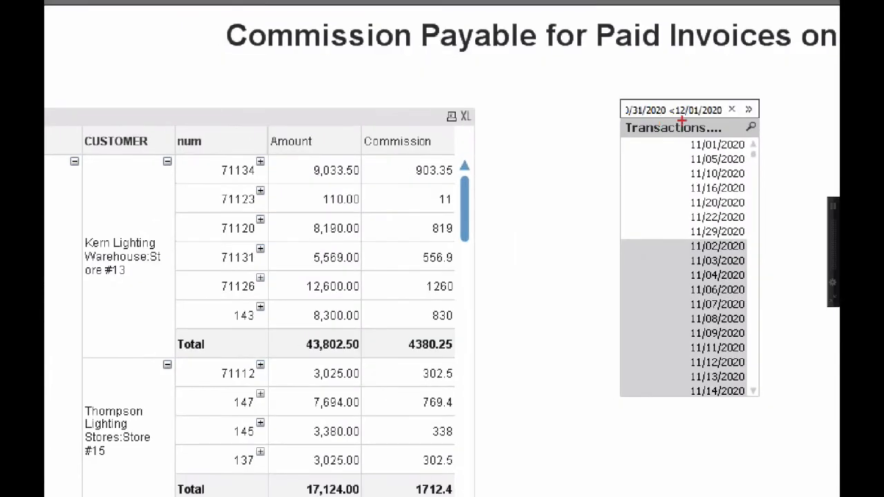
pyautogui.moveTo(751, 126)
pyautogui.mouseDown()
pyautogui.moveTo(732, 75)
pyautogui.moveTo(639, 119)
pyautogui.moveTo(701, 100)
pyautogui.mouseUp()
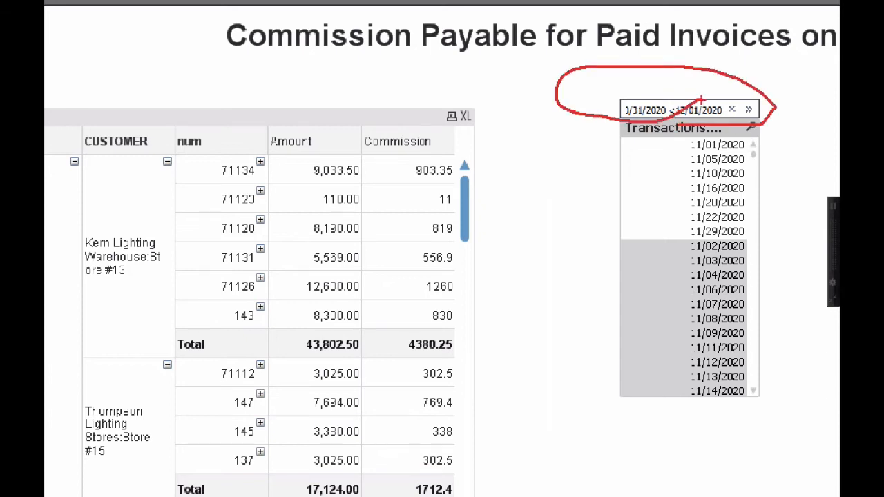
pyautogui.press('Escape')
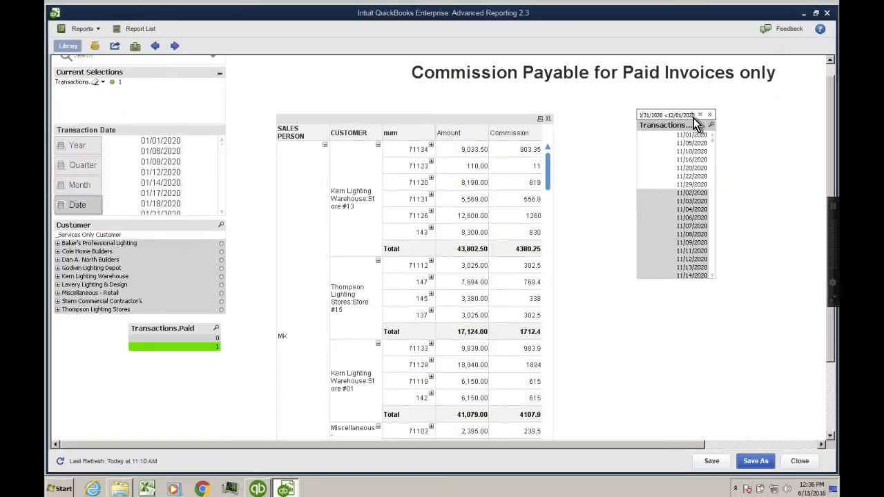
pyautogui.press('Return')
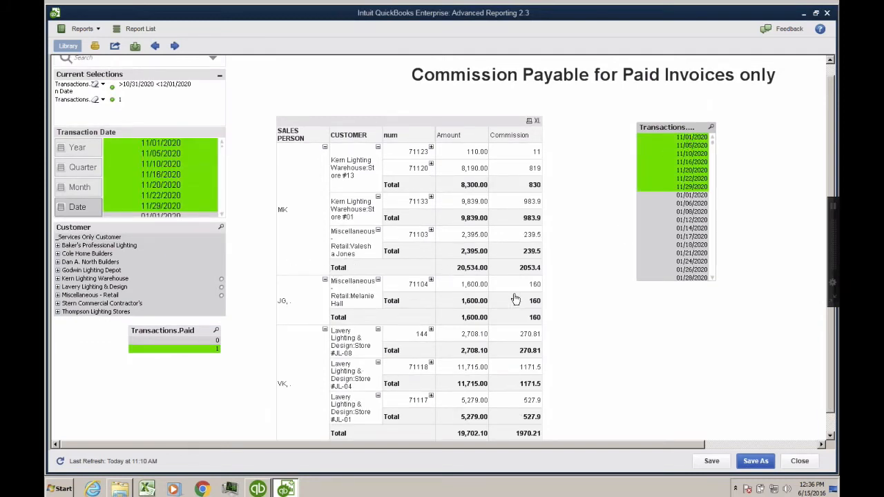
# Compare the commission table's sales totals per sales person with the Sales by Rep Summary report in QuickBooks Enterprise.
pyautogui.press('ctrl')
pyautogui.press('ctrl')
pyautogui.press('ctrl')
pyautogui.press('ctrl')
pyautogui.click(257, 489)
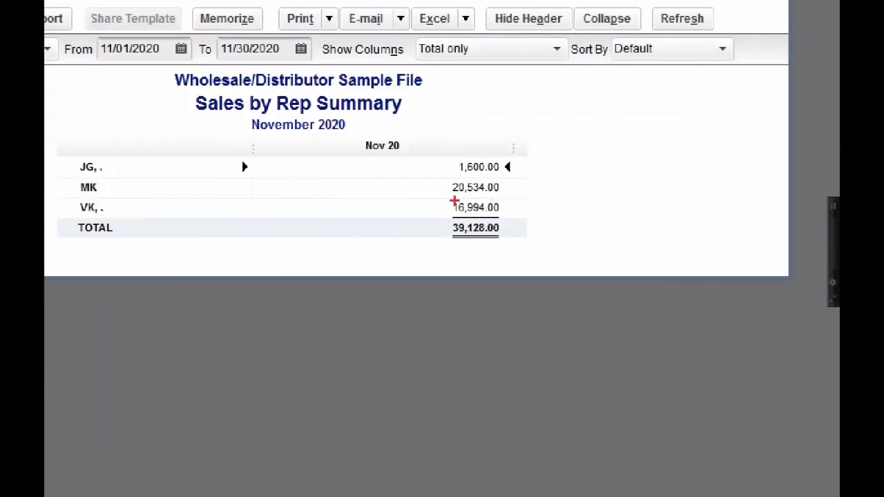
pyautogui.moveTo(455, 201)
pyautogui.mouseDown()
pyautogui.moveTo(488, 202)
pyautogui.moveTo(463, 170)
pyautogui.moveTo(450, 201)
pyautogui.mouseUp()
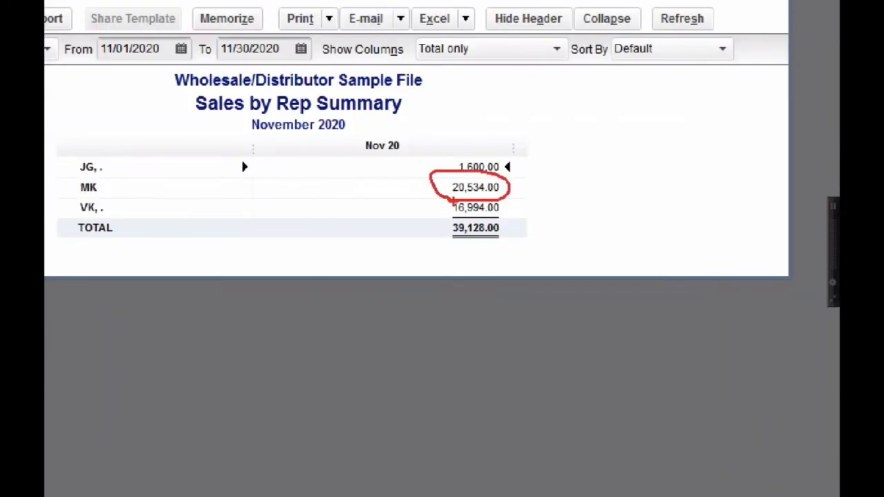
pyautogui.press('Escape')
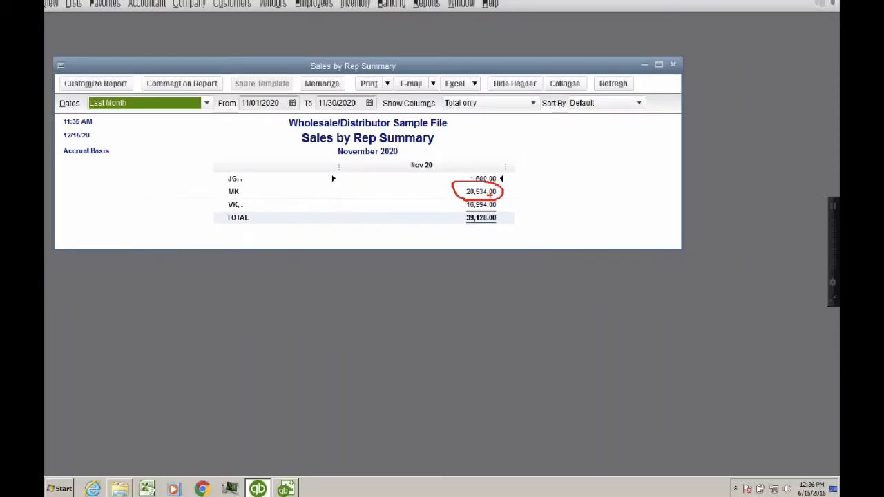
# Return to Advanced Reporting and start a new expression in the commission table's chart properties.
pyautogui.click(286, 489)
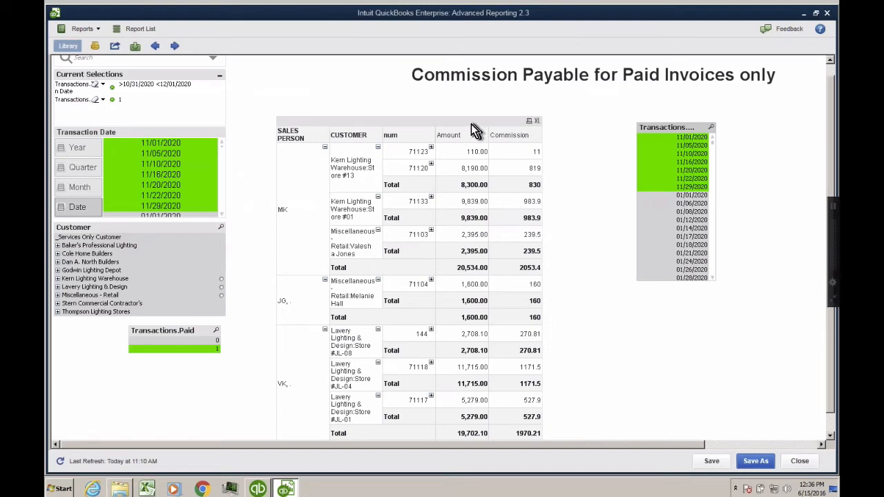
pyautogui.press('ctrl')
pyautogui.rightClick(470, 123)
pyautogui.click(480, 126)
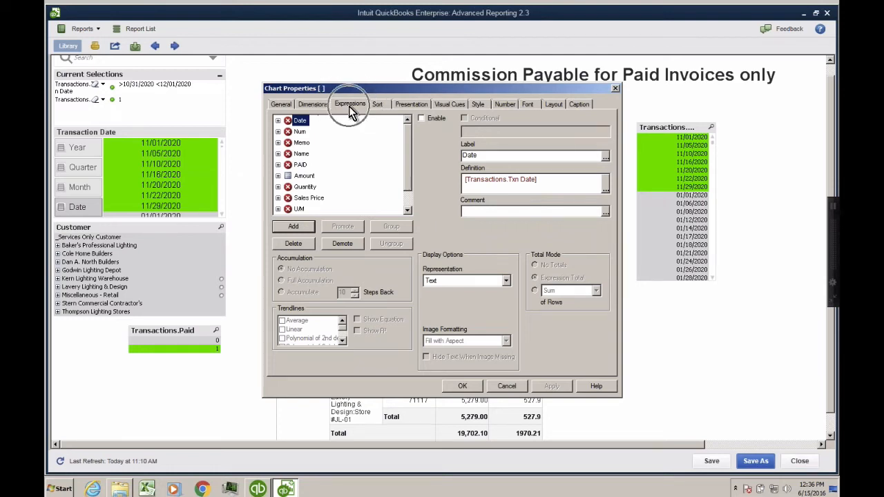
pyautogui.click(293, 227)
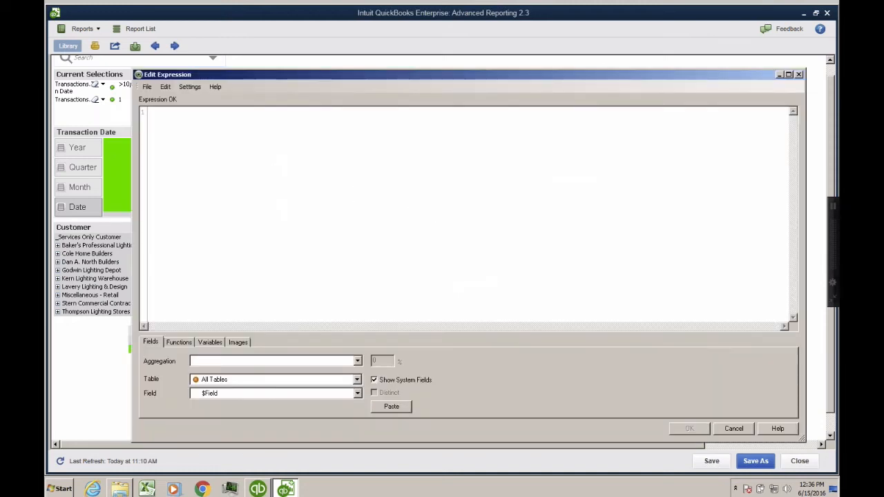
# Define the new expression as [TransactionImportantDates.Last Payment Date] and apply it to the commission table.
pyautogui.write('transa')
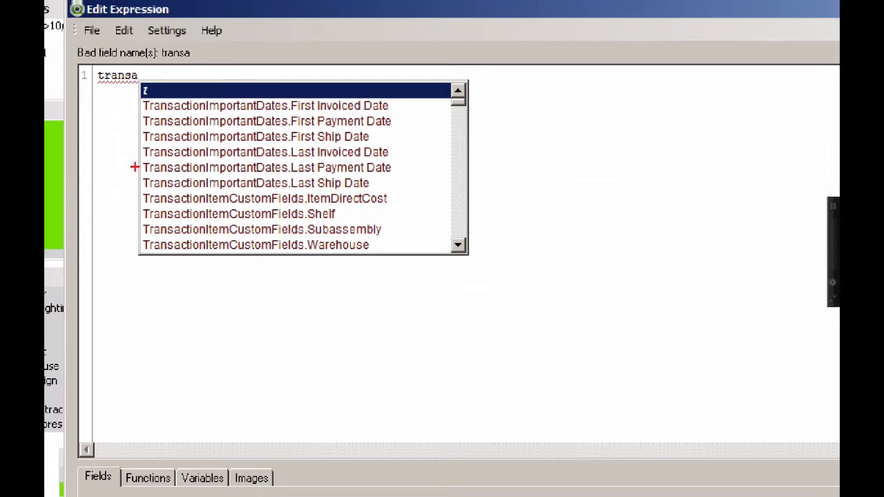
pyautogui.moveTo(135, 167); pyautogui.dragTo(84, 167)
pyautogui.moveTo(393, 169); pyautogui.dragTo(461, 169)
pyautogui.press('Escape')
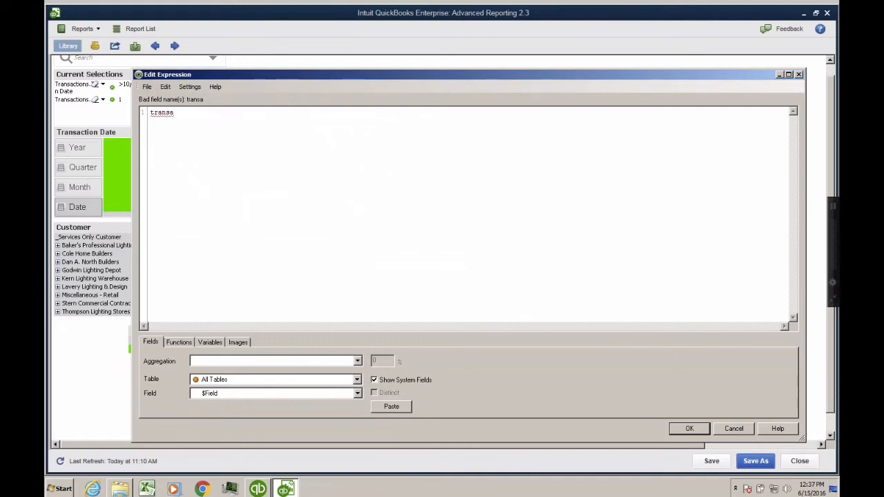
pyautogui.write('c')
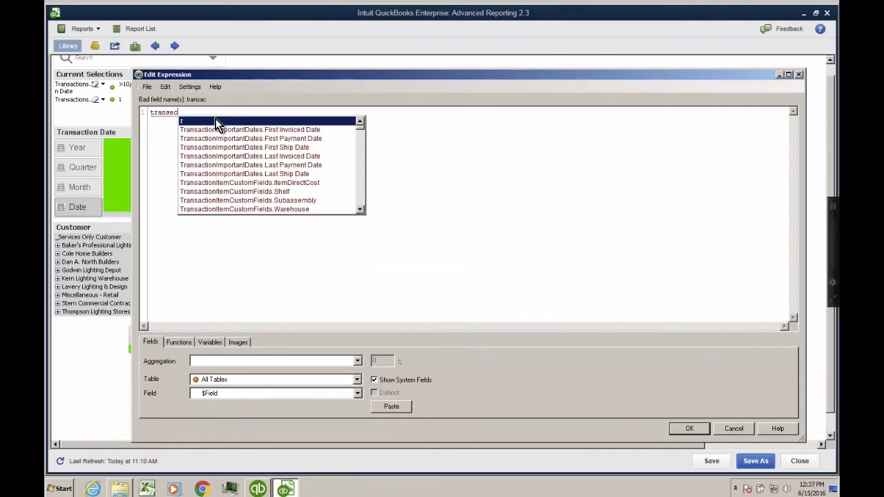
pyautogui.click(294, 166)
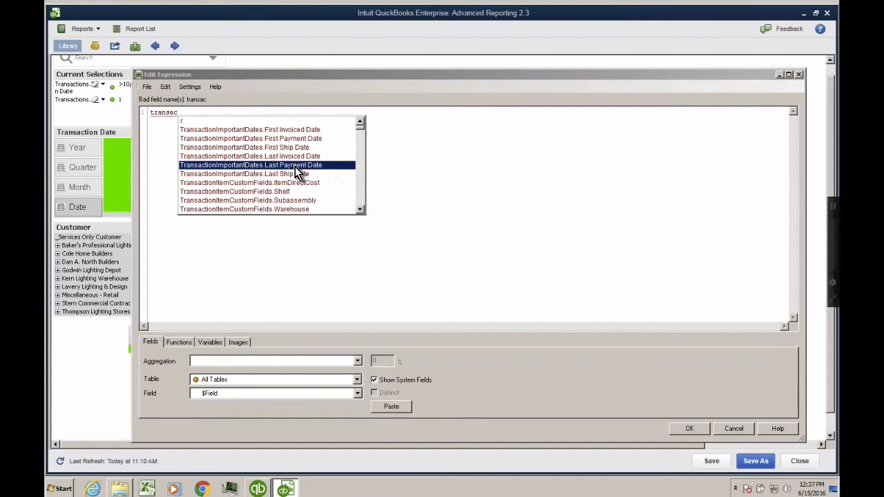
pyautogui.press('Return')
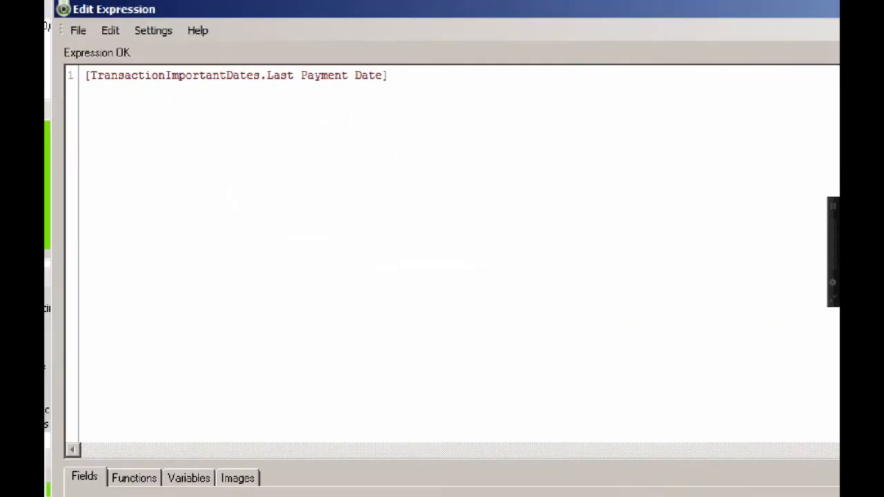
pyautogui.moveTo(85, 90)
pyautogui.mouseDown()
pyautogui.moveTo(326, 110)
pyautogui.moveTo(391, 103)
pyautogui.mouseUp()
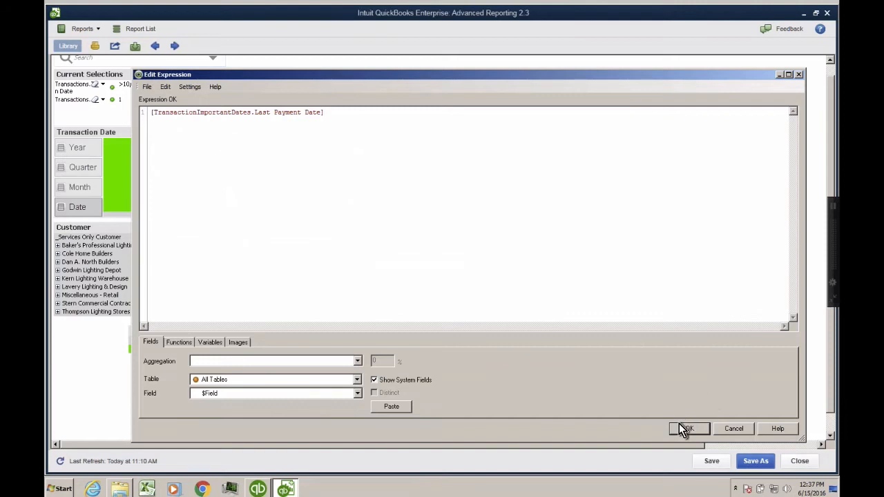
pyautogui.click(683, 428)
pyautogui.click(551, 389)
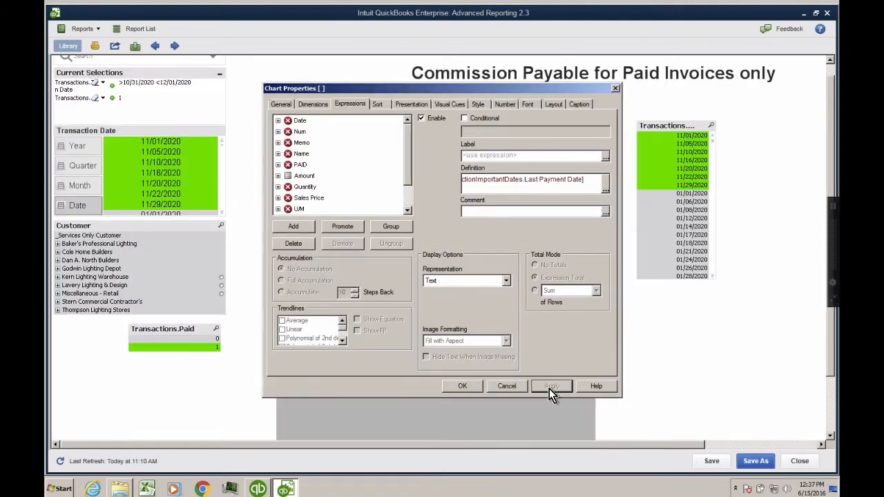
# Close the commission table's chart properties and move the Transactions.Txn Date list box closer to the table.
pyautogui.click(463, 387)
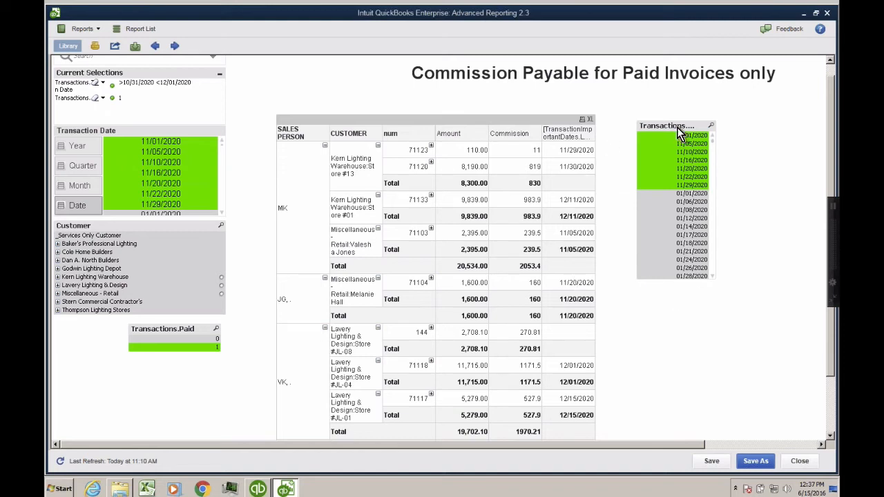
pyautogui.moveTo(677, 127); pyautogui.dragTo(656, 121)
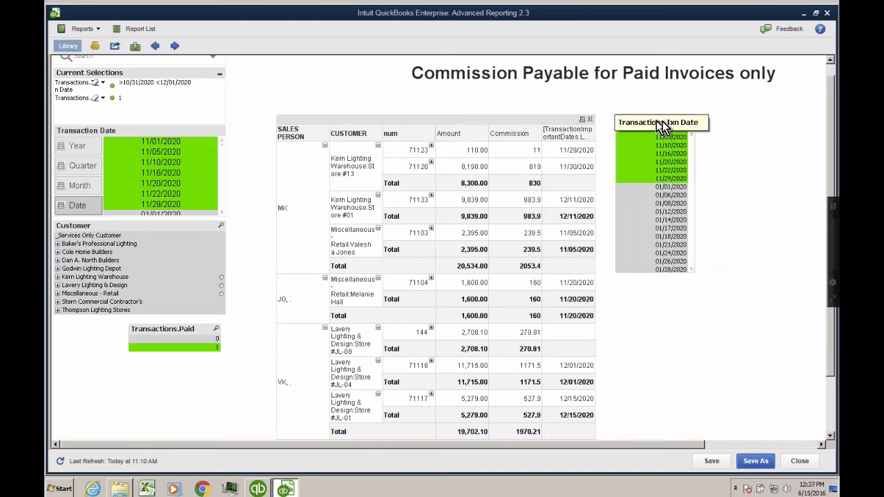
pyautogui.rightClick(753, 153)
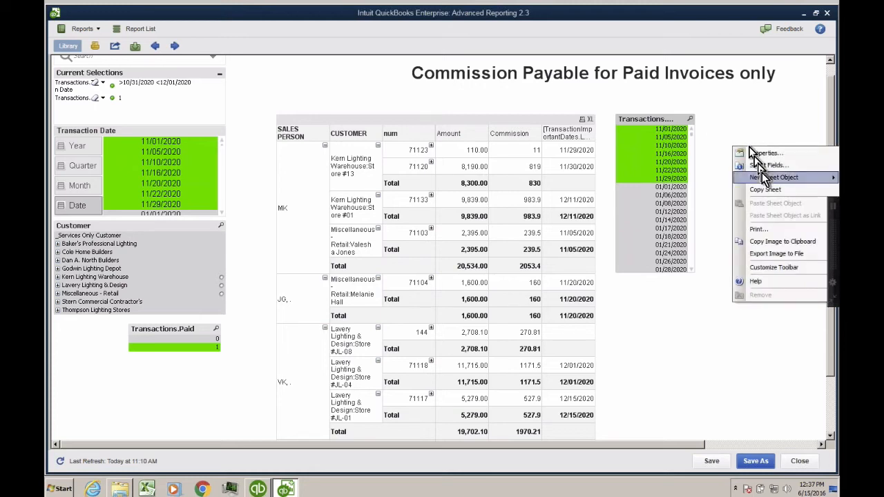
pyautogui.moveTo(765, 181)
# Copy the definition [TransactionImportantDates.Last Payment Date] from the last expression in the commission table's chart properties.
pyautogui.rightClick(542, 125)
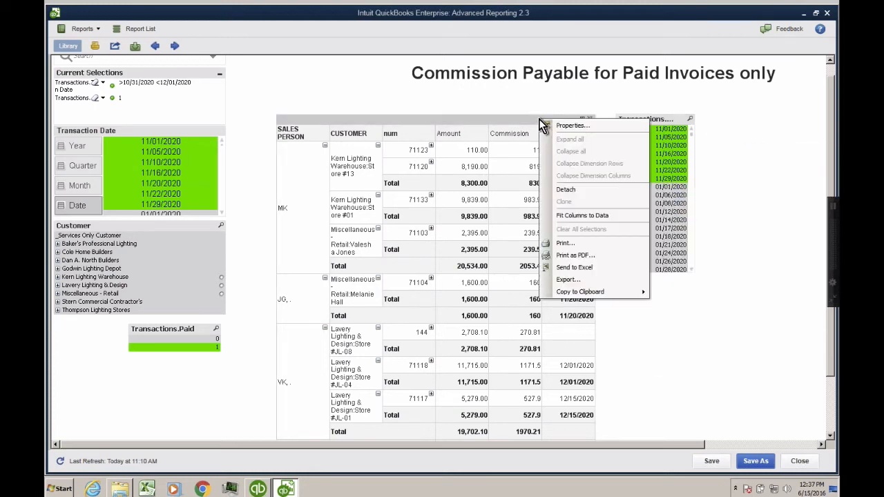
pyautogui.click(553, 125)
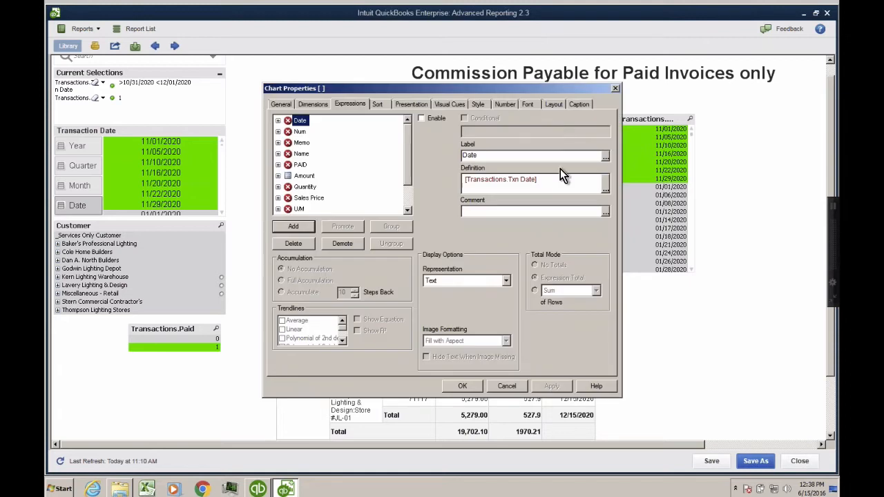
pyautogui.scroll(-1, 404, 195)
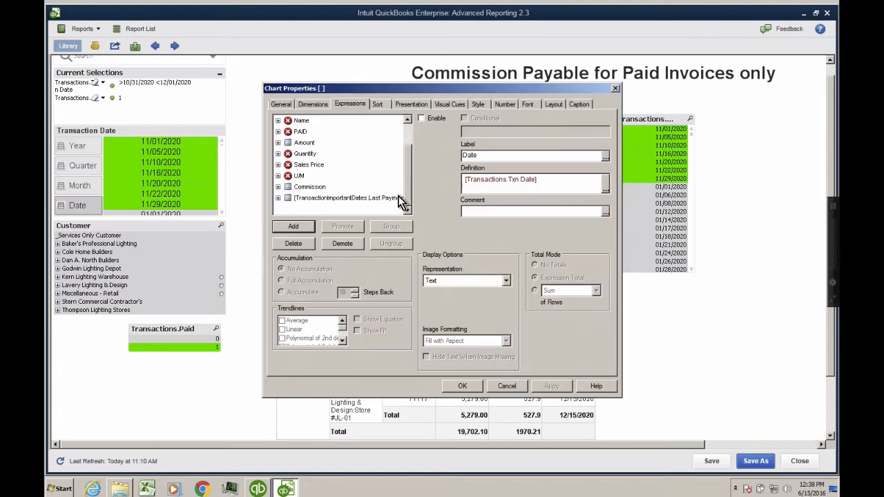
pyautogui.click(332, 199)
pyautogui.click(584, 180)
pyautogui.moveTo(585, 179); pyautogui.dragTo(387, 179)
pyautogui.hotkey('ctrl', 'c')
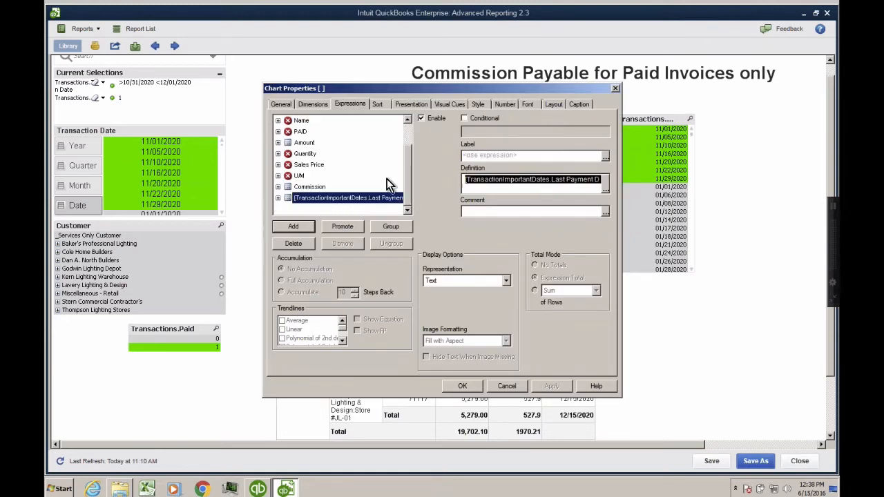
pyautogui.click(463, 386)
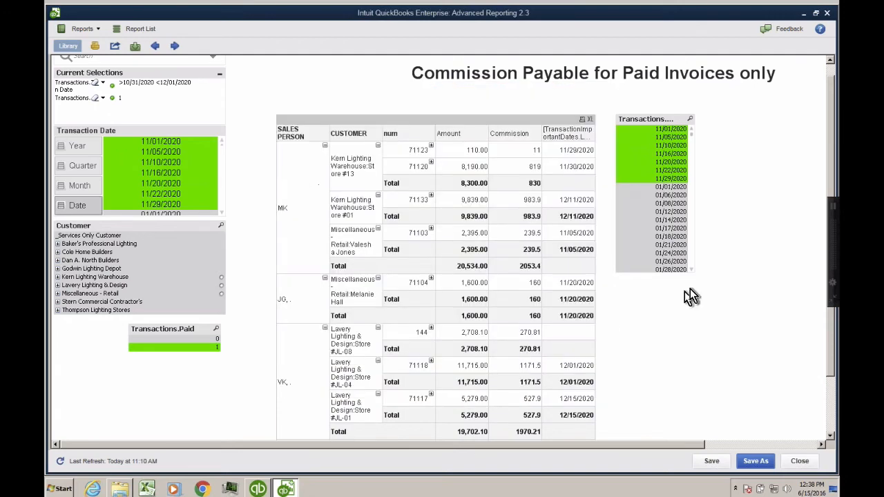
# Add a new list box to the sheet and choose an expression as its field.
pyautogui.rightClick(649, 320)
pyautogui.moveTo(709, 352)
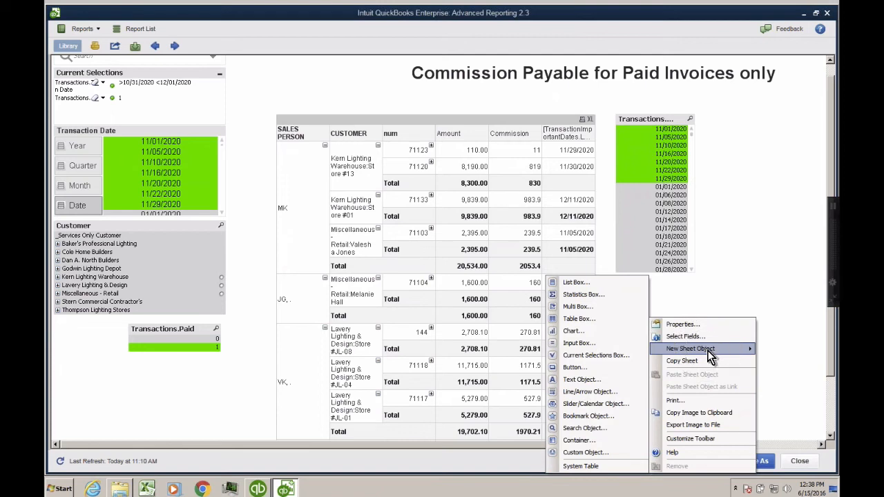
pyautogui.click(589, 283)
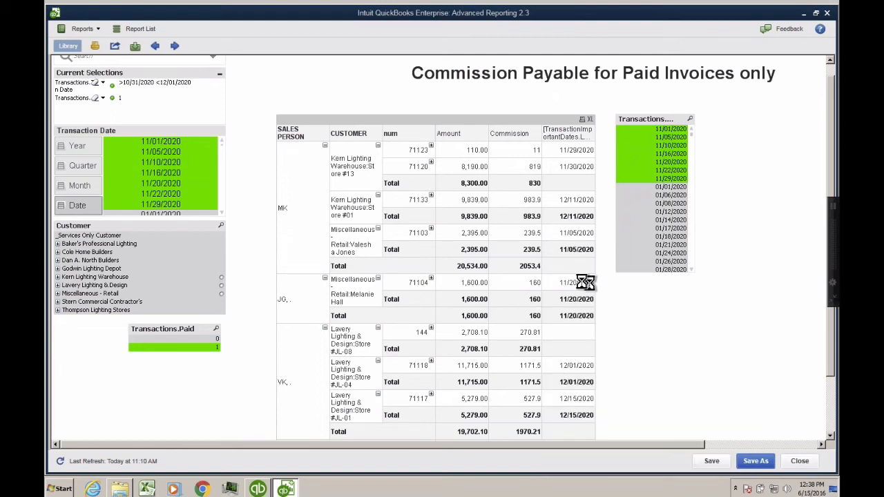
pyautogui.click(392, 176)
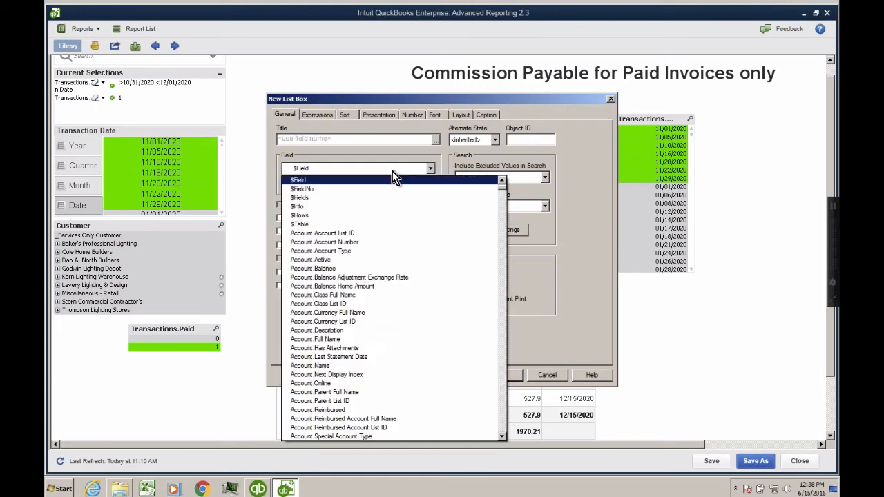
pyautogui.moveTo(499, 187); pyautogui.dragTo(508, 433)
pyautogui.click(357, 437)
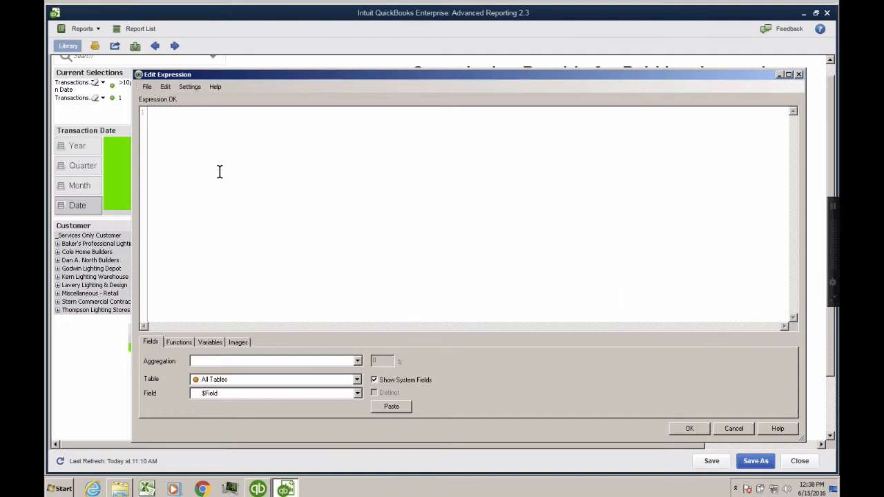
# Define the list box expression as [TransactionImportantDates.Last Payment Date] and place the box beside the Transactions.Txn Date list box.
pyautogui.hotkey('ctrl', 'v')
pyautogui.hotkey('ctrl', '1')
pyautogui.click(196, 145)
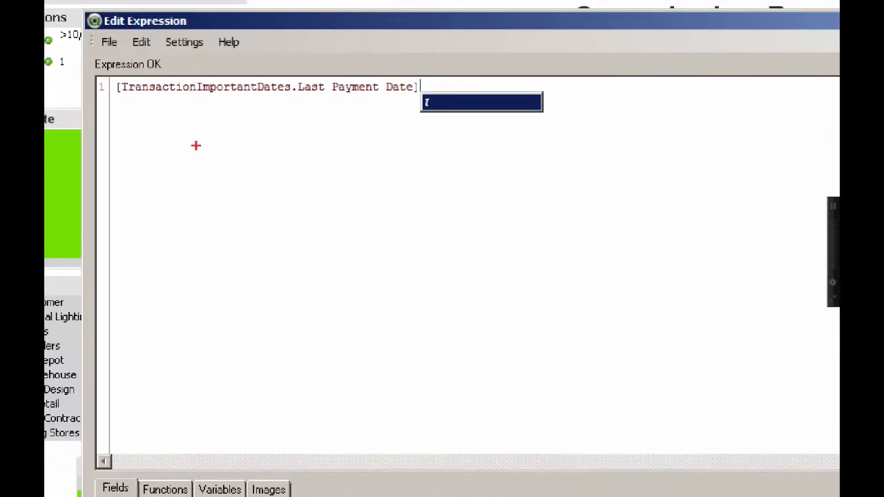
pyautogui.moveTo(122, 108); pyautogui.dragTo(468, 108)
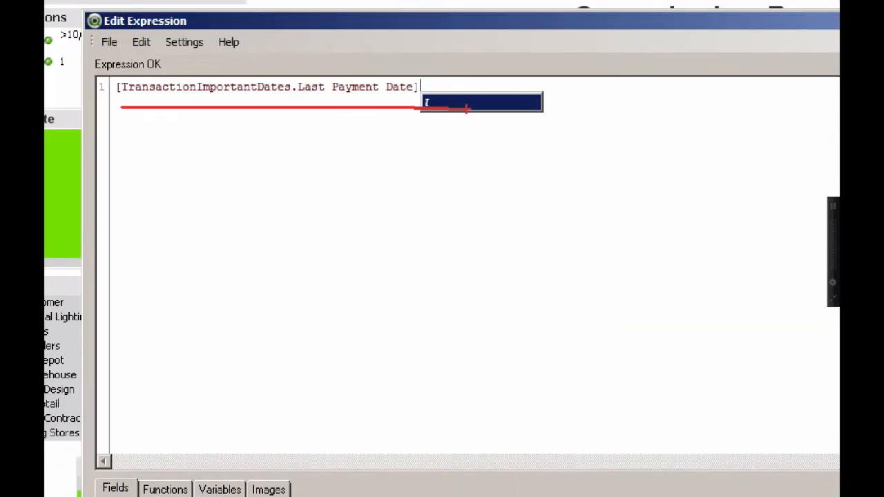
pyautogui.press('Escape')
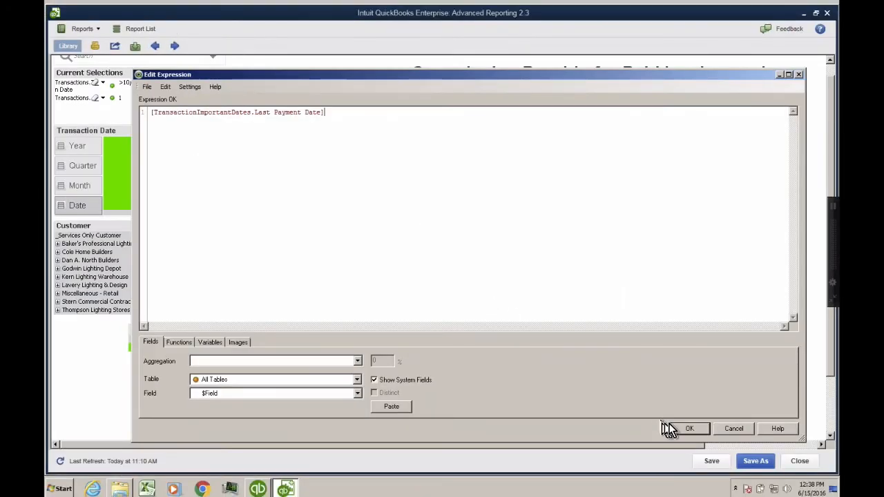
pyautogui.click(677, 428)
pyautogui.click(506, 377)
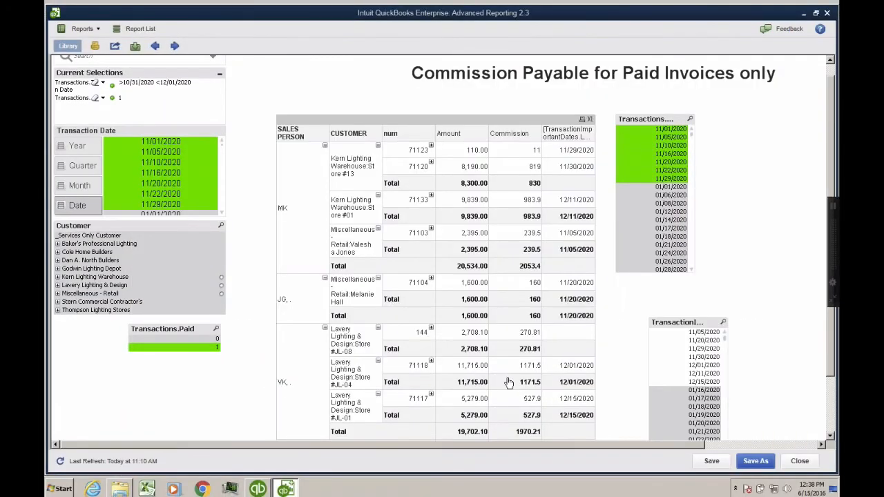
pyautogui.moveTo(686, 325); pyautogui.dragTo(748, 120)
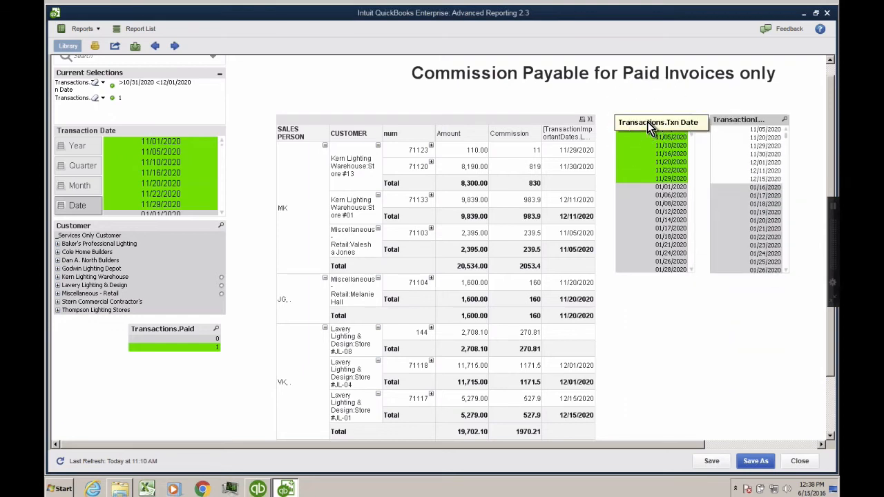
pyautogui.press('ctrl')
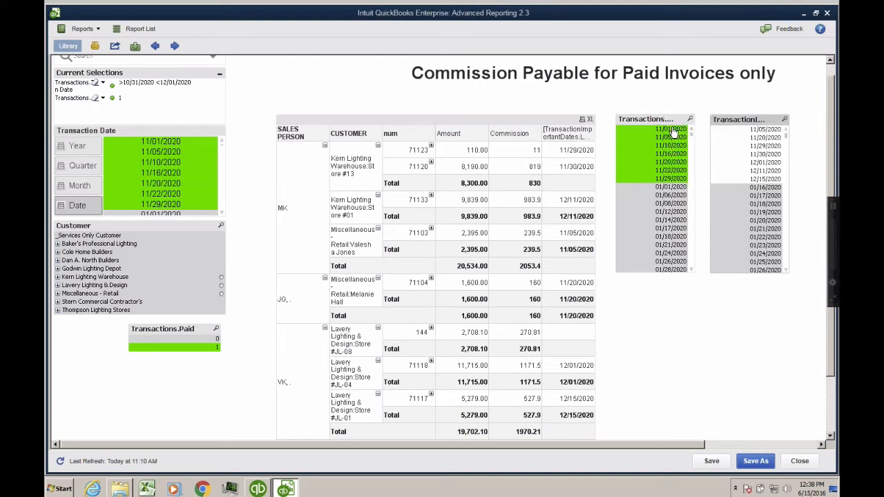
pyautogui.press('ctrl')
pyautogui.press('ctrl')
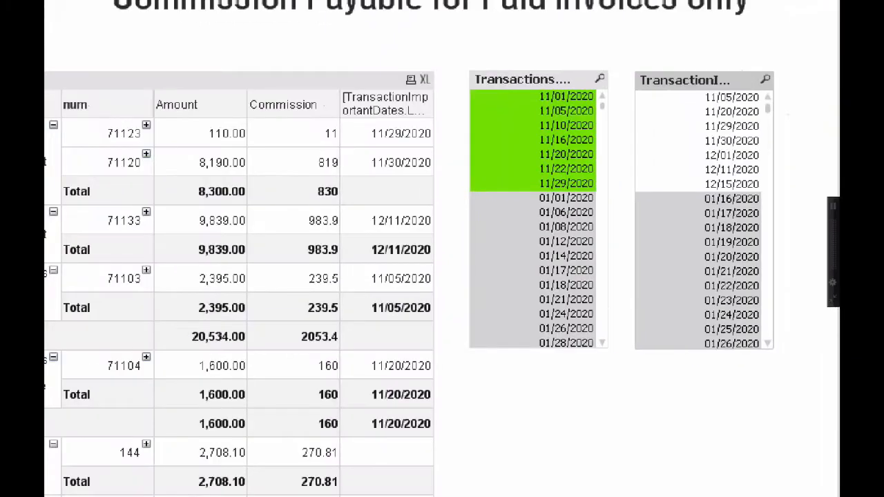
pyautogui.moveTo(743, 153)
pyautogui.mouseDown()
pyautogui.moveTo(694, 152)
pyautogui.moveTo(663, 184)
pyautogui.moveTo(748, 185)
pyautogui.moveTo(736, 154)
pyautogui.mouseUp()
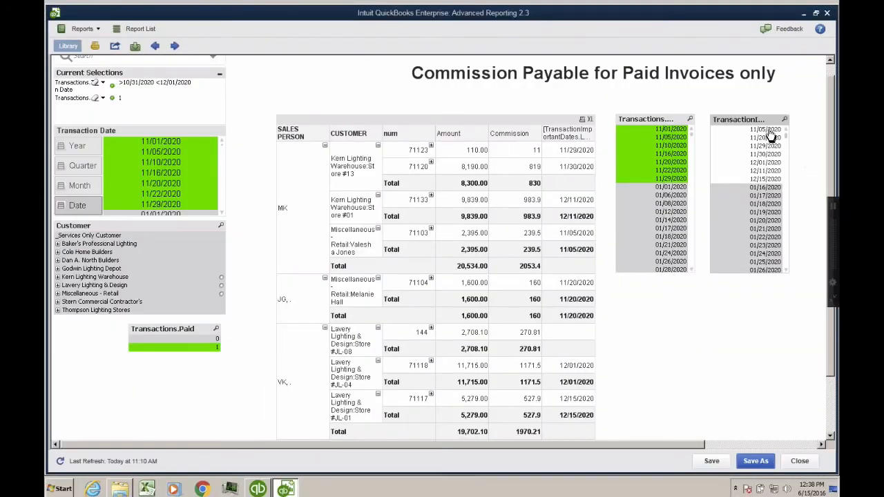
# Filter the report to last payment dates from 11/05/2020 through 11/30/2020 using the Last Payment Date list box.
pyautogui.click(716, 98)
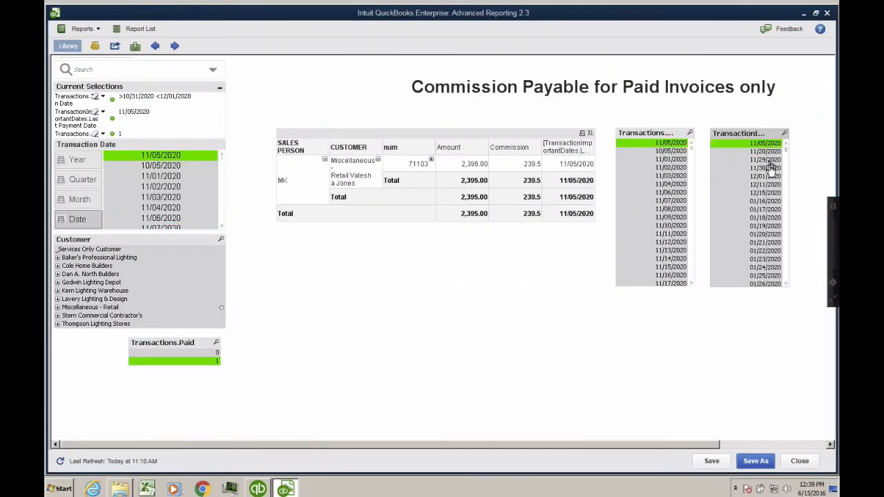
pyautogui.keyDown('shift'); pyautogui.click(768, 169); pyautogui.keyUp('shift')
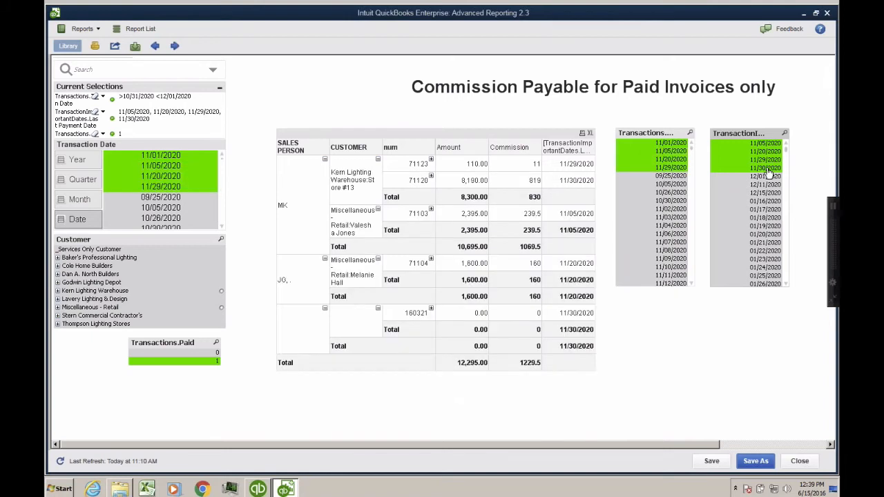
pyautogui.click(786, 134)
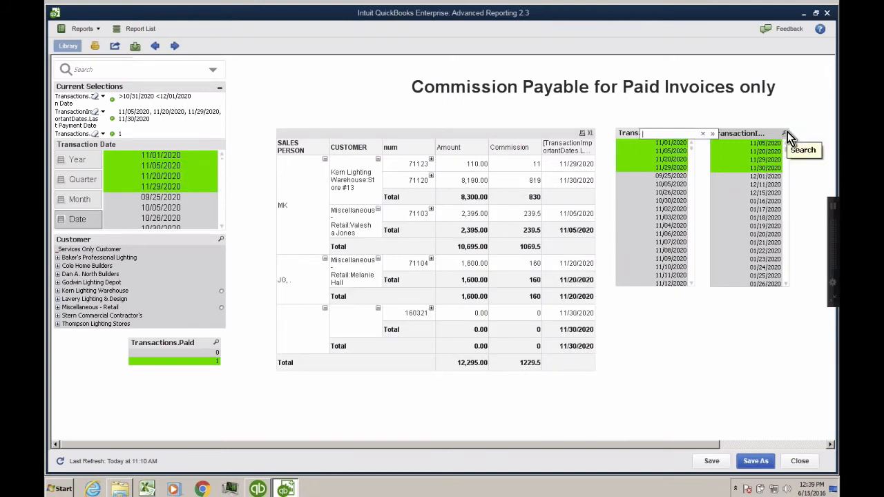
pyautogui.click(806, 162)
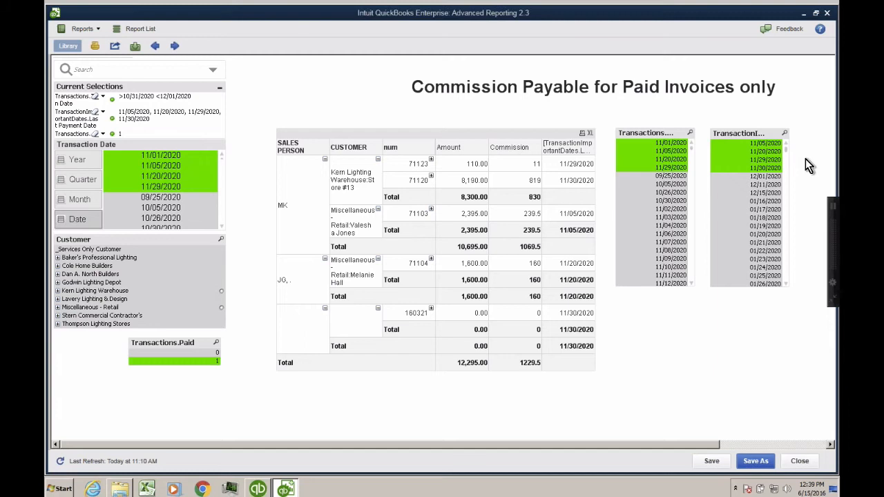
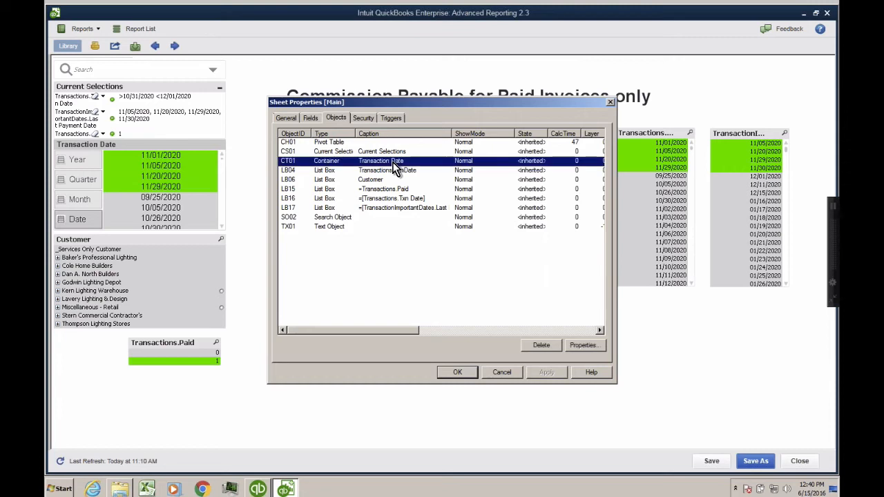
# Delete the Transaction Date container and the Transactions.Txn Date list box LB04 from the sheet's objects and apply the changes.
pyautogui.click(541, 345)
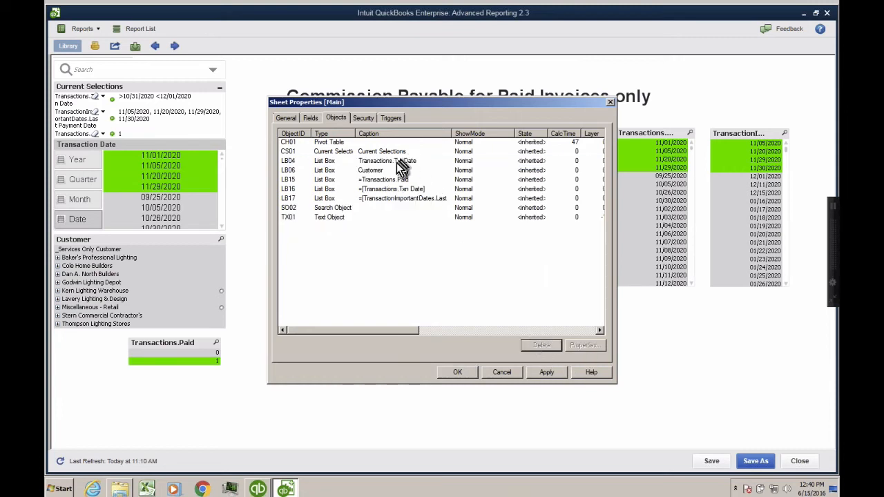
pyautogui.click(401, 166)
pyautogui.click(541, 346)
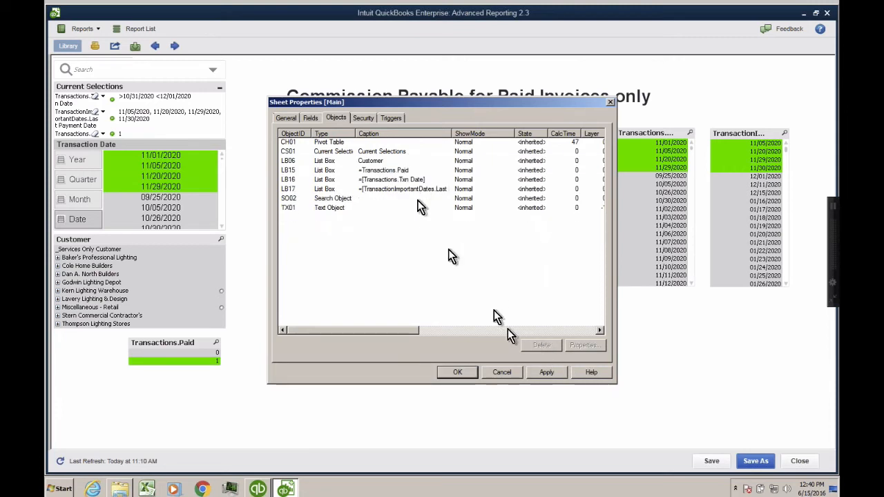
pyautogui.click(546, 372)
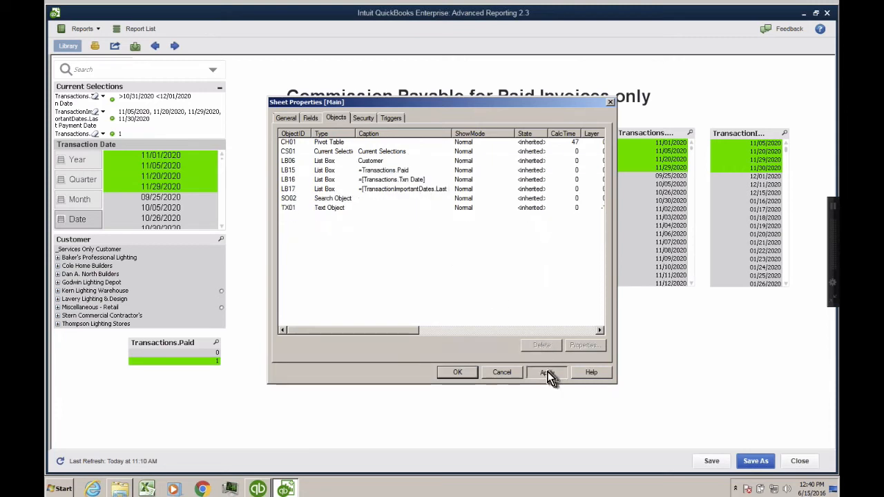
pyautogui.click(456, 372)
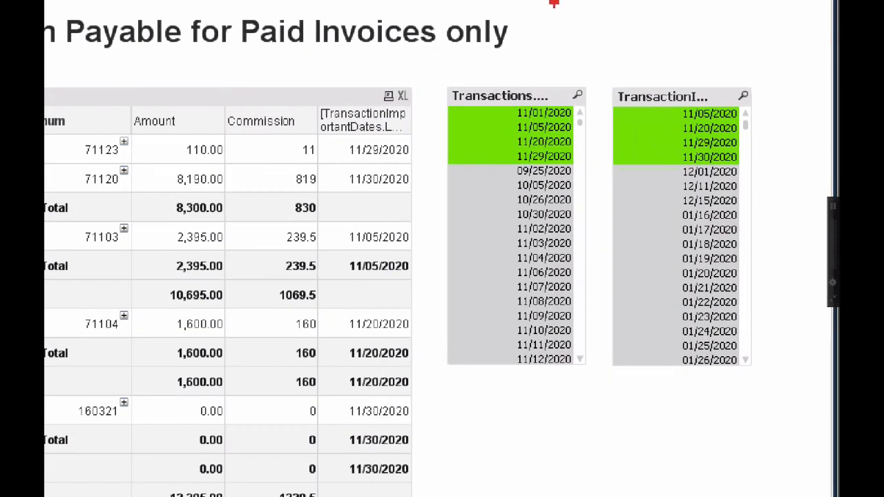
pyautogui.moveTo(544, 55)
pyautogui.mouseDown()
pyautogui.moveTo(495, 55)
pyautogui.moveTo(469, 273)
pyautogui.moveTo(826, 221)
pyautogui.moveTo(551, 131)
pyautogui.moveTo(532, 57)
pyautogui.mouseUp()
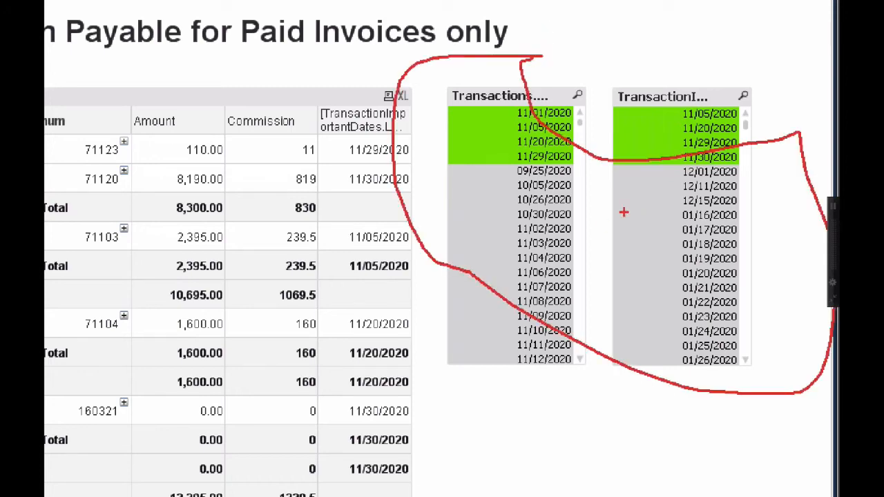
pyautogui.press('Escape')
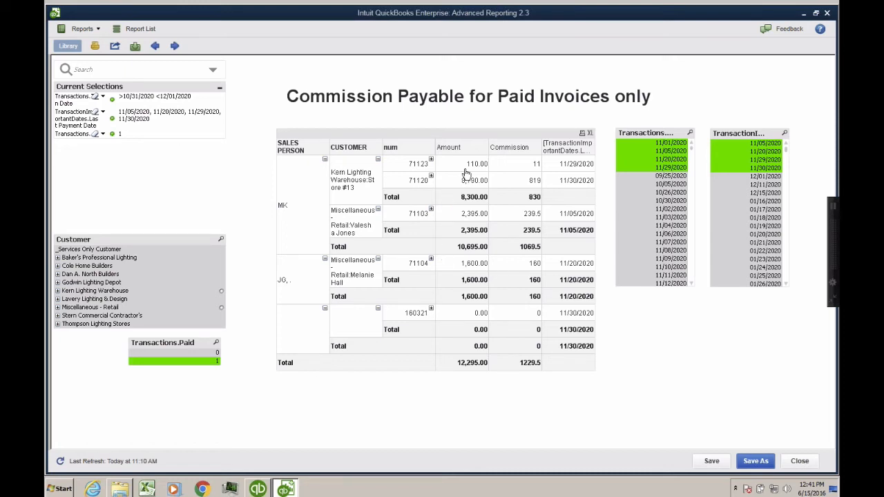
pyautogui.press('ctrl')
pyautogui.press('ctrl')
pyautogui.press('ctrl')
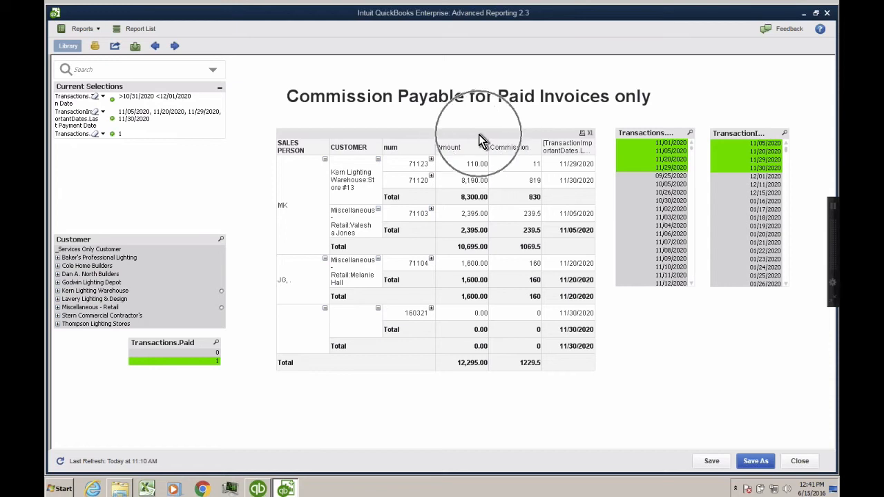
# Relabel the commission table's Amount expression as SalesAmount.
pyautogui.rightClick(479, 134)
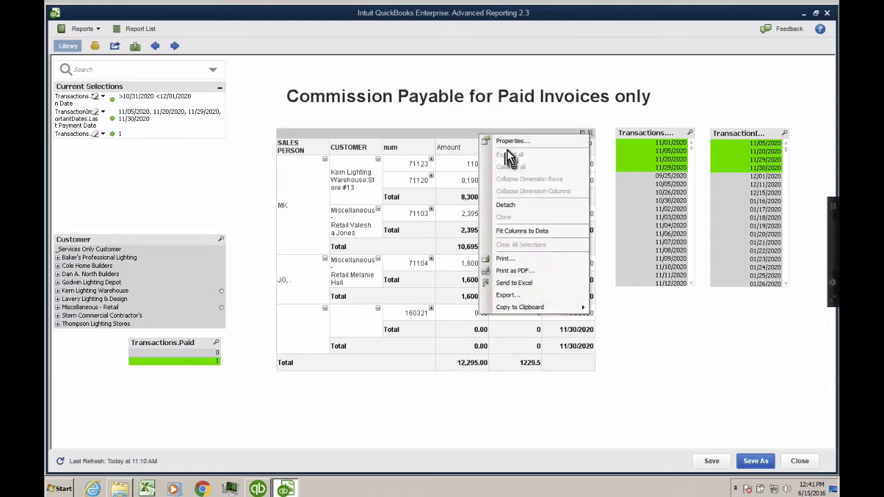
pyautogui.click(507, 145)
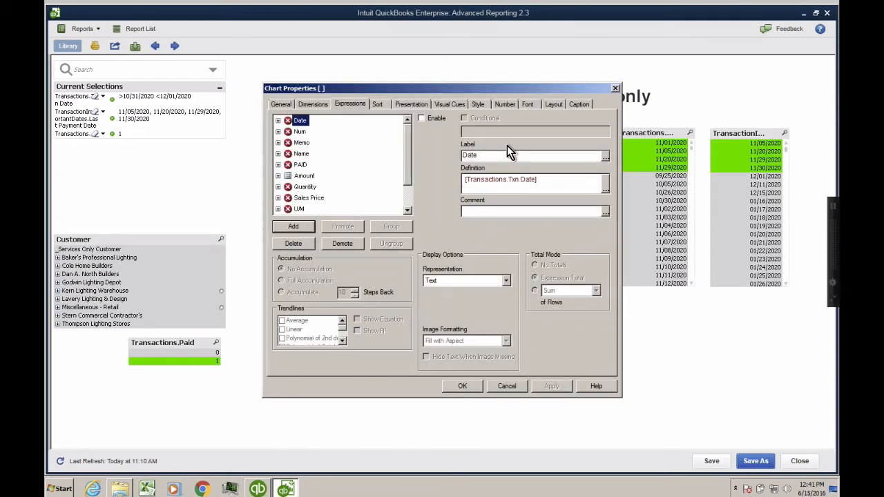
pyautogui.click(306, 177)
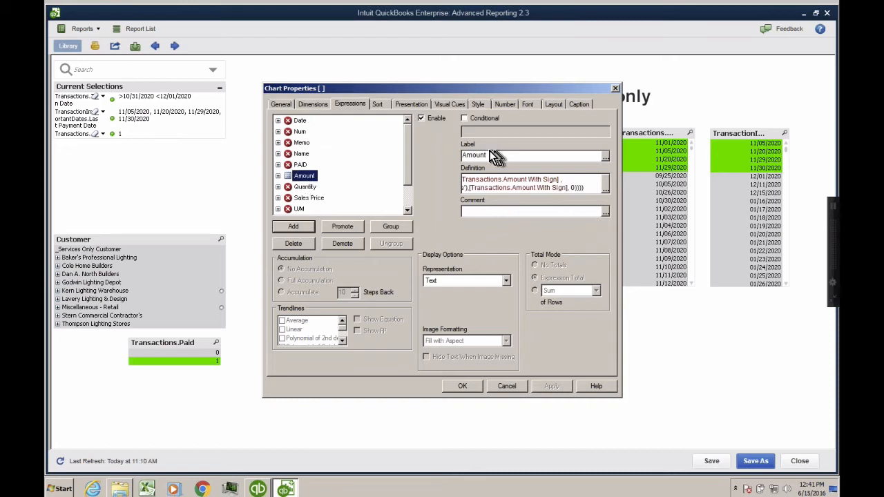
pyautogui.moveTo(496, 156); pyautogui.dragTo(457, 155)
pyautogui.write('Sales')
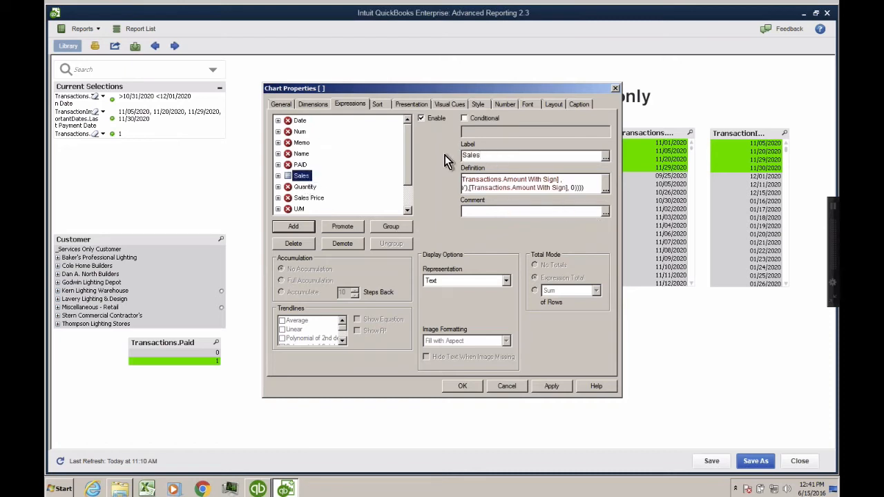
pyautogui.write('Amount')
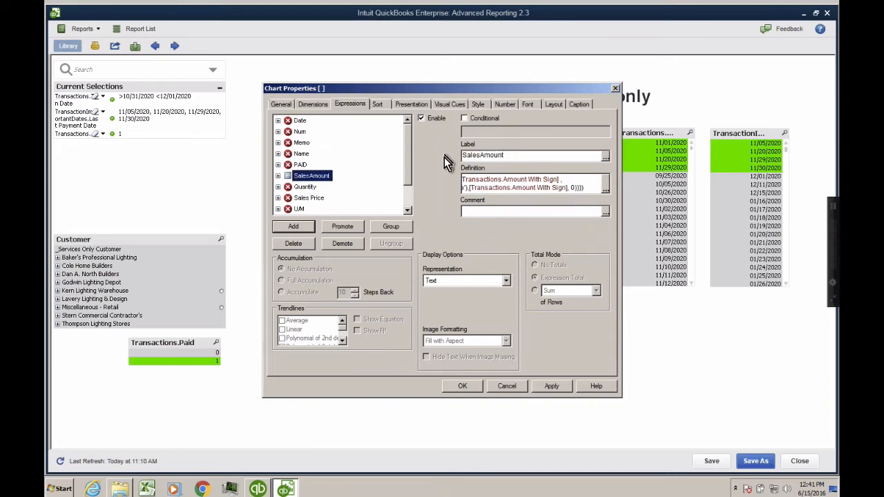
# Add a new expression to the table defined as [Transactions.COGS Amount].
pyautogui.click(292, 226)
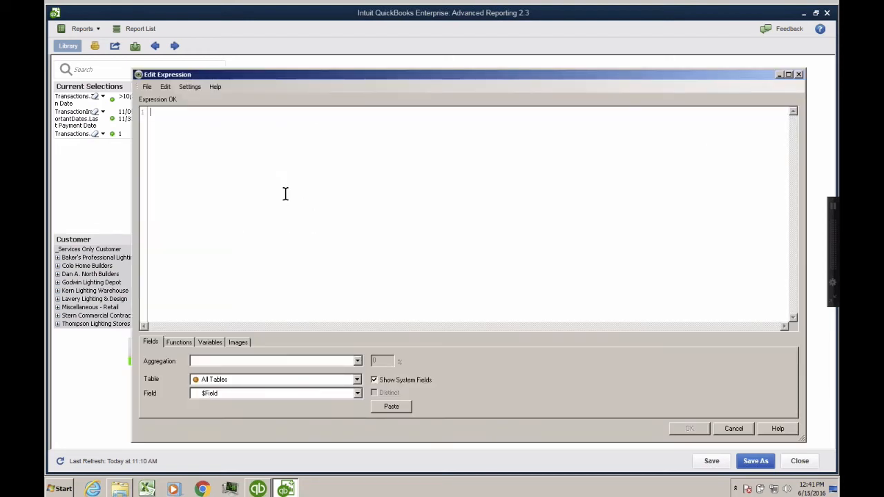
pyautogui.write('Cost')
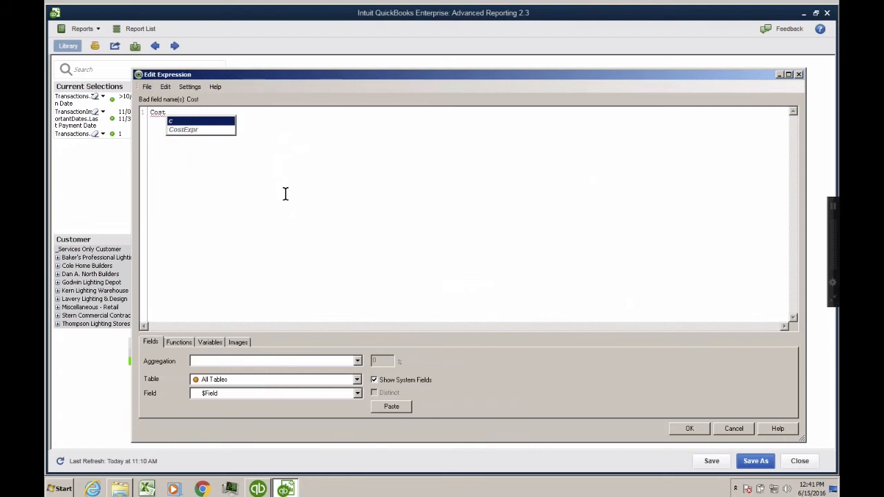
pyautogui.click(211, 163)
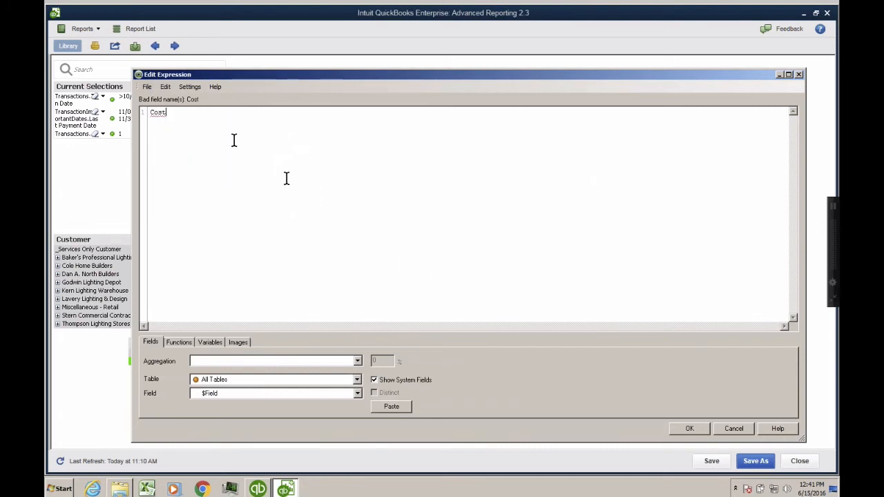
pyautogui.moveTo(197, 121); pyautogui.dragTo(143, 121)
pyautogui.press('BackSpace')
pyautogui.write('transactions.c')
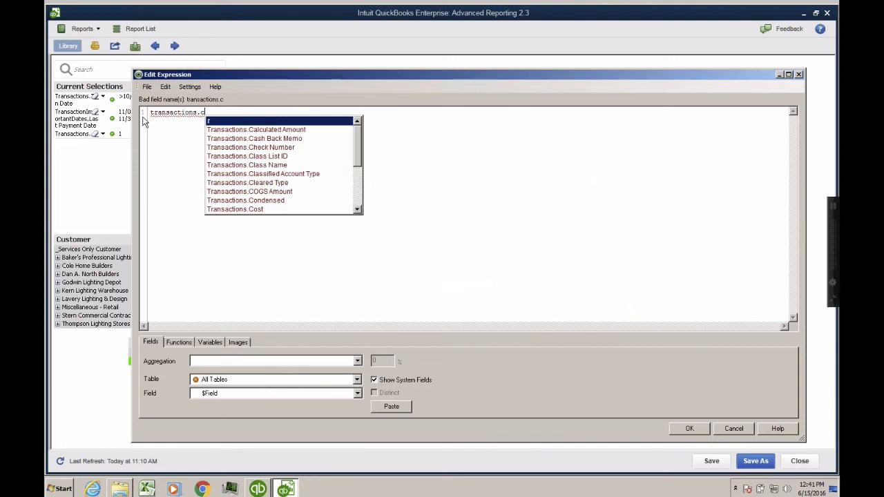
pyautogui.press('BackSpace')
pyautogui.write('COGS')
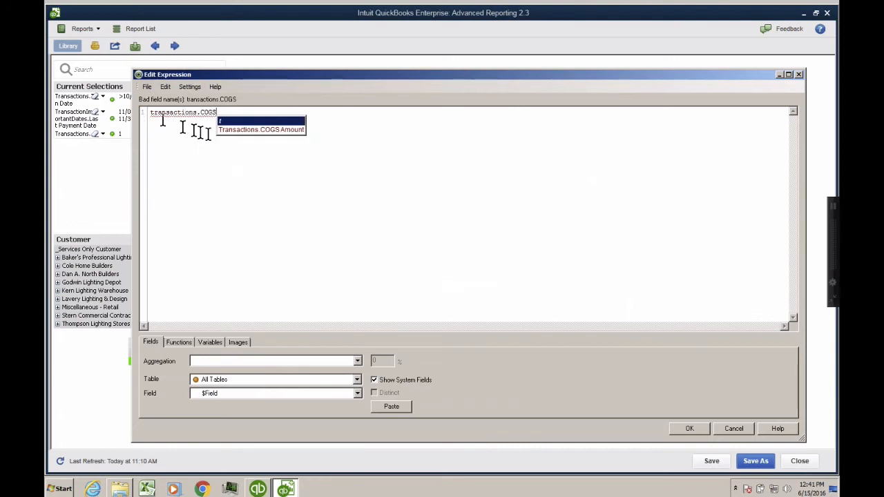
pyautogui.doubleClick(253, 130)
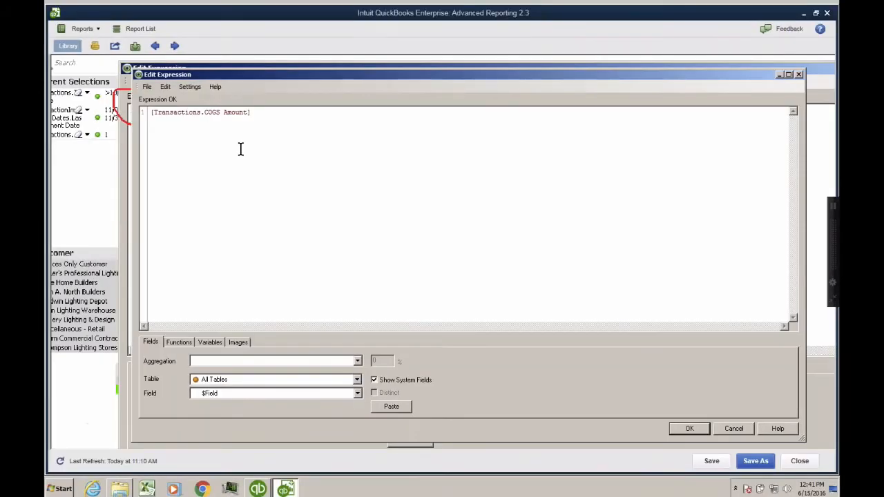
pyautogui.click(689, 429)
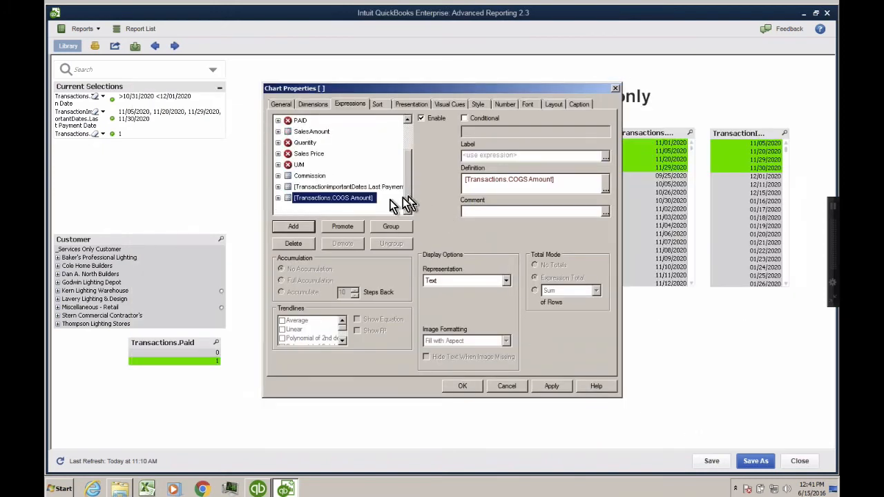
# Label the COGS Amount expression COST, move it up directly after SalesAmount, and apply the table changes.
pyautogui.click(473, 155)
pyautogui.write('COST')
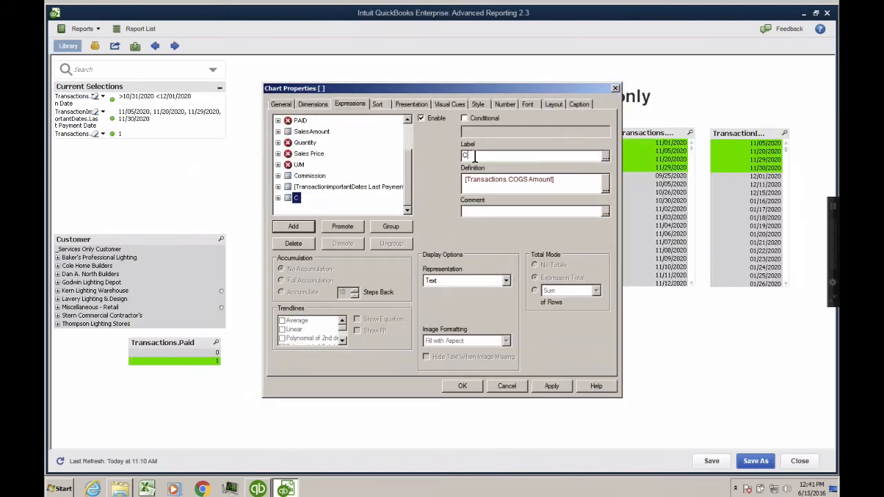
pyautogui.click(348, 231)
pyautogui.click(346, 232)
pyautogui.click(347, 232)
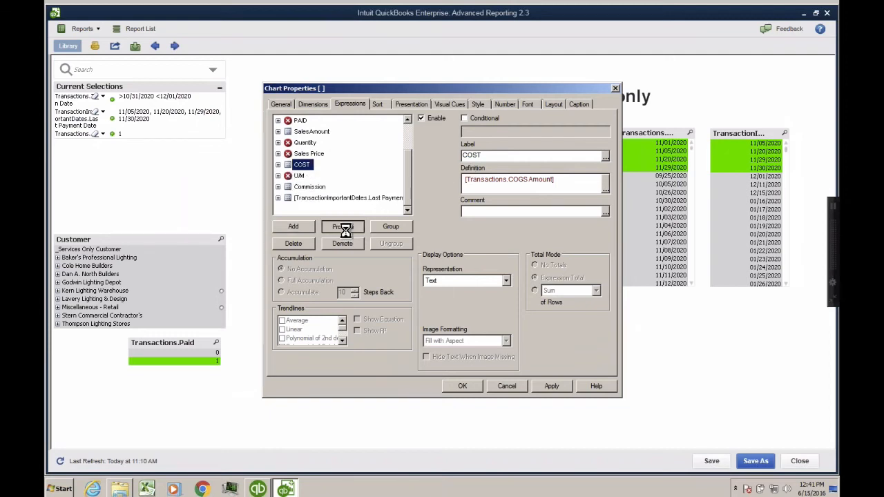
pyautogui.click(346, 232)
pyautogui.click(347, 232)
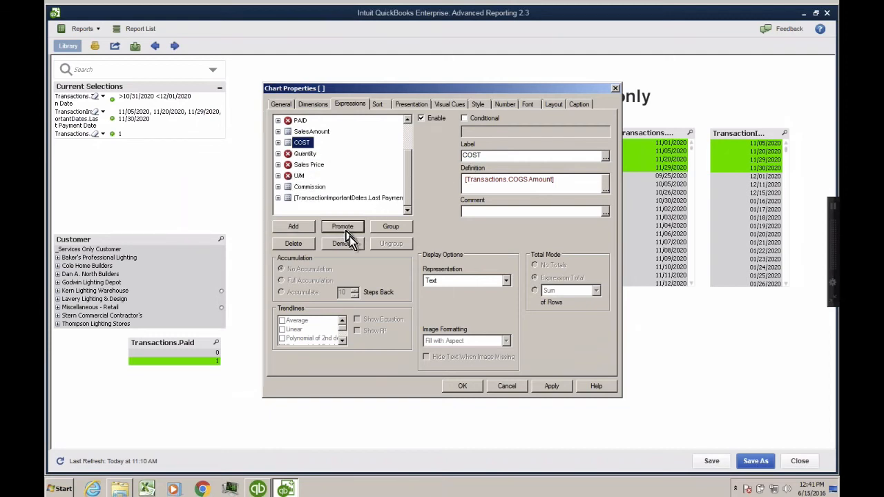
pyautogui.click(554, 389)
pyautogui.click(462, 386)
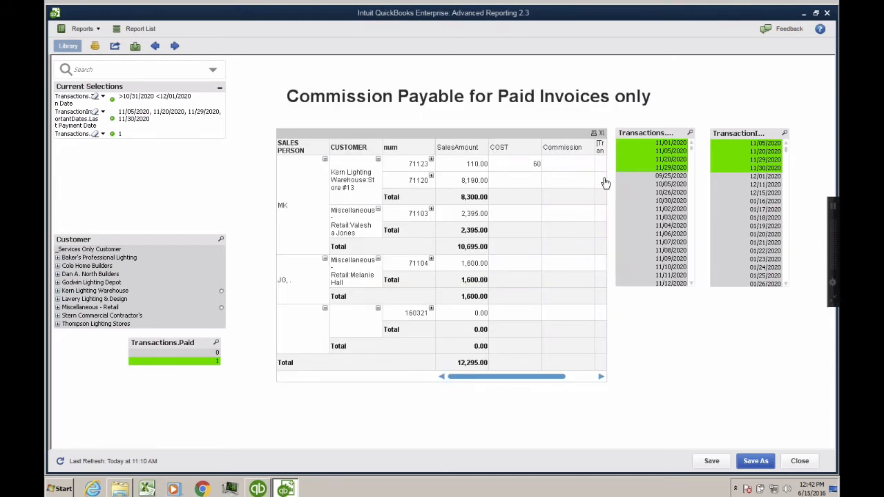
# Widen the commission table so that the last payment date column fits without horizontal scrolling.
pyautogui.moveTo(605, 177); pyautogui.dragTo(665, 223)
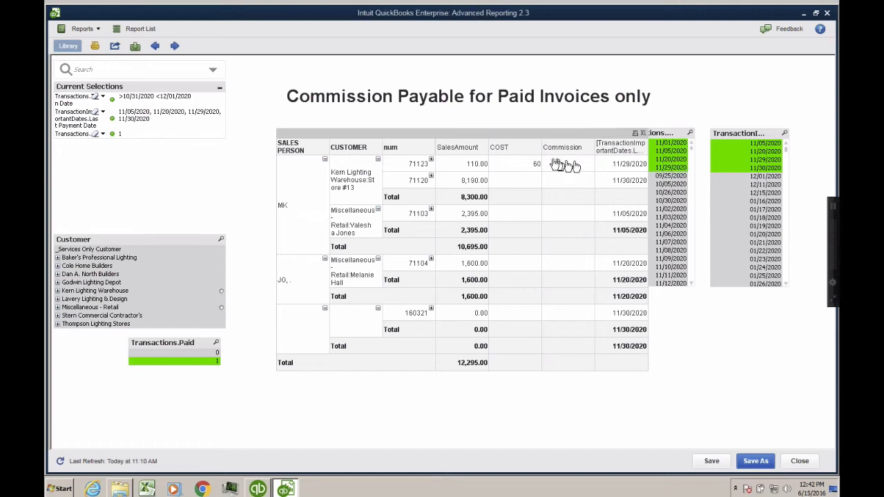
pyautogui.click(534, 170)
pyautogui.click(533, 170)
# Change the COST expression's definition to SUM ([Transactions.COGS Amount]) and apply it to the table.
pyautogui.click(523, 134)
pyautogui.rightClick(522, 134)
pyautogui.click(544, 142)
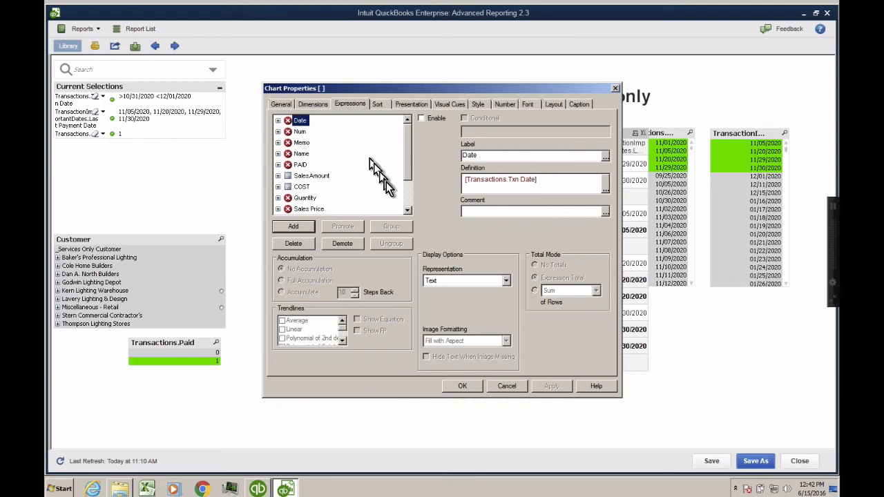
pyautogui.click(301, 187)
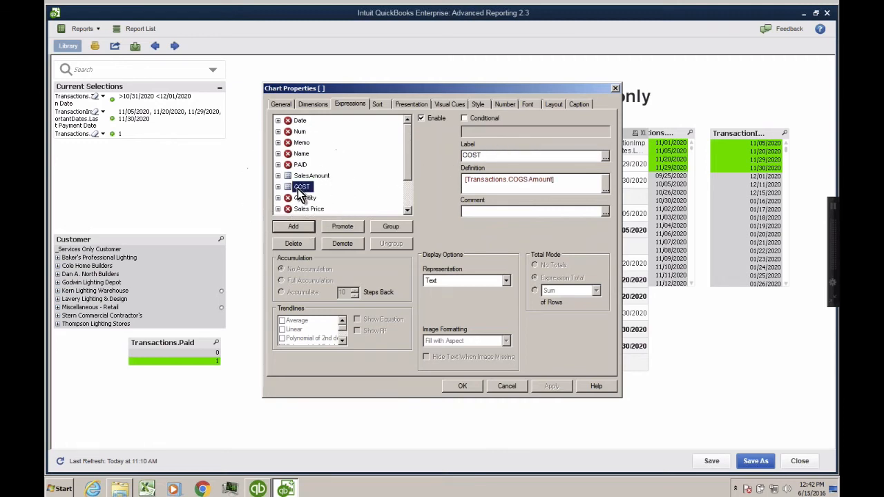
pyautogui.click(605, 185)
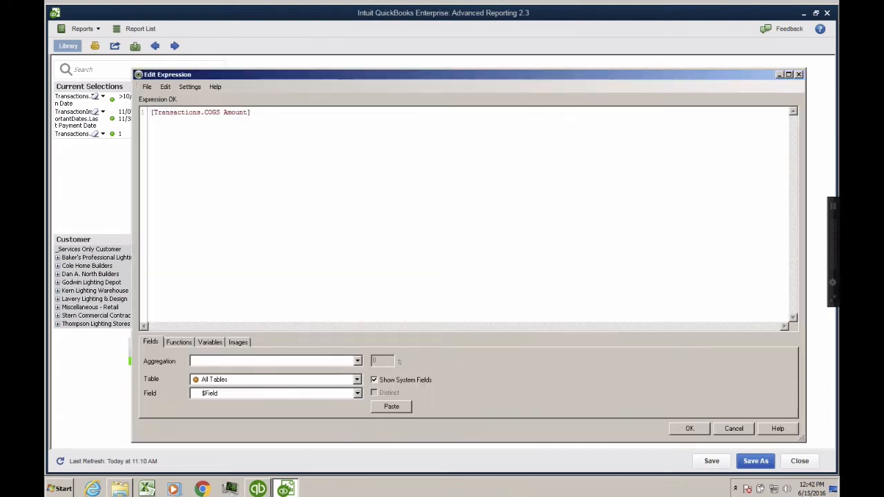
pyautogui.write('SUM ')
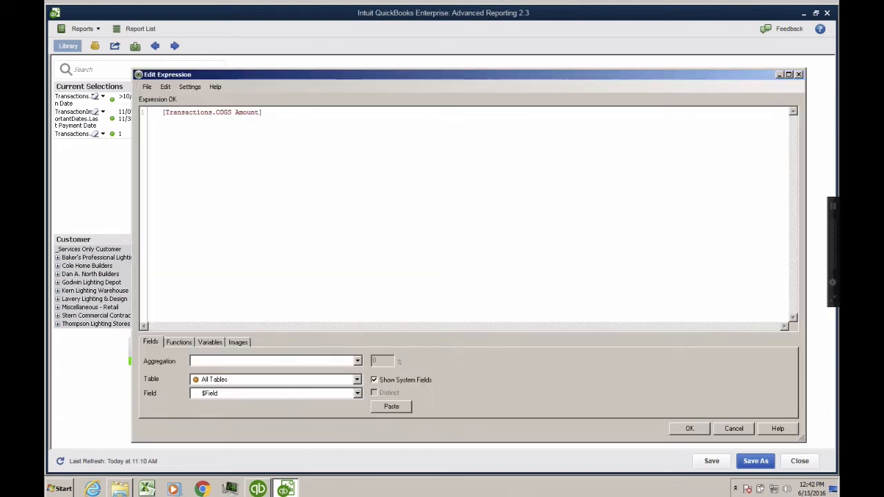
pyautogui.write('(')
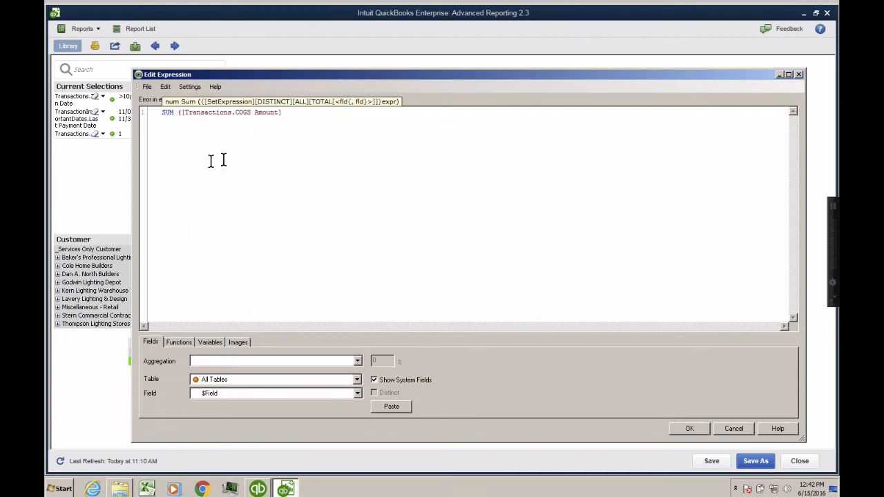
pyautogui.click(296, 114)
pyautogui.write(')')
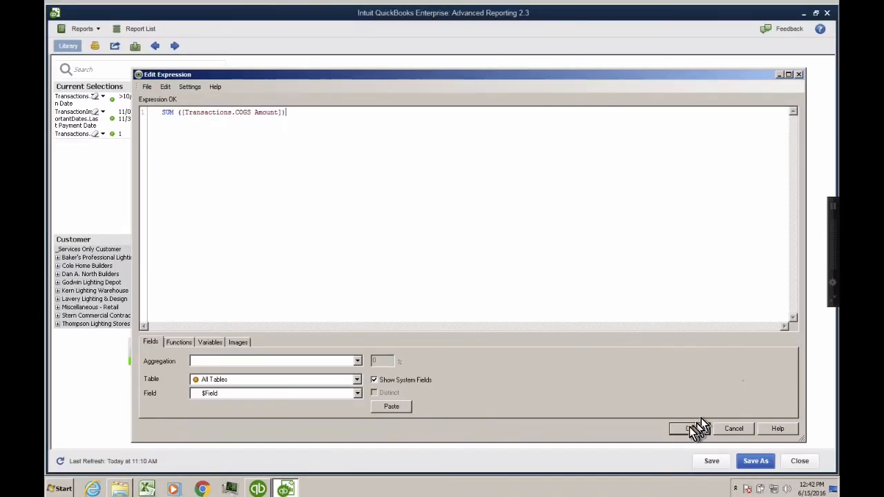
pyautogui.click(690, 427)
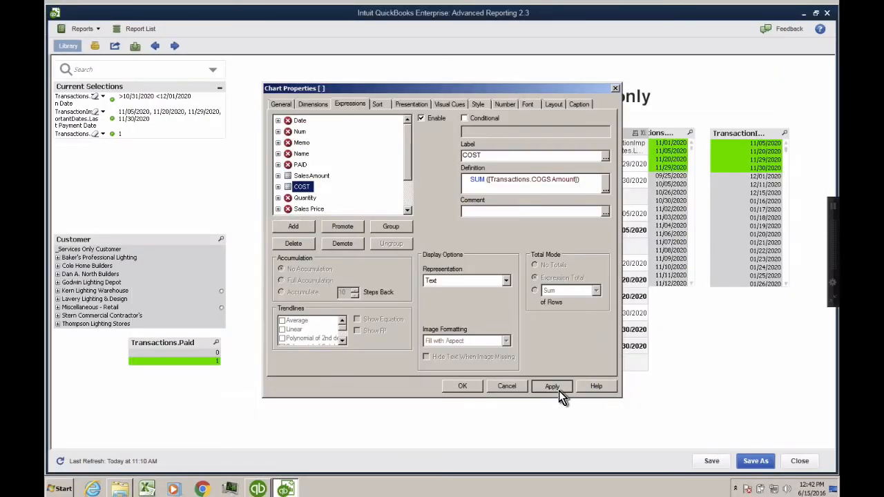
pyautogui.click(462, 386)
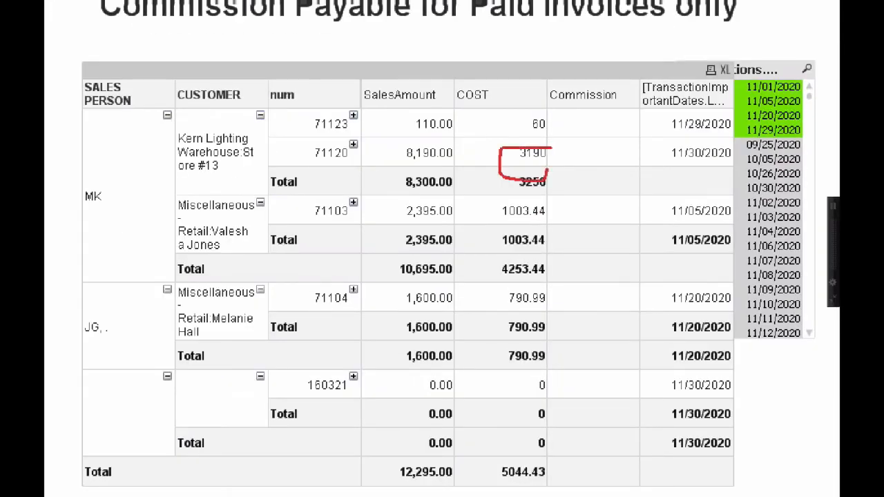
pyautogui.moveTo(548, 211)
pyautogui.mouseDown()
pyautogui.moveTo(494, 206)
pyautogui.moveTo(553, 200)
pyautogui.mouseUp()
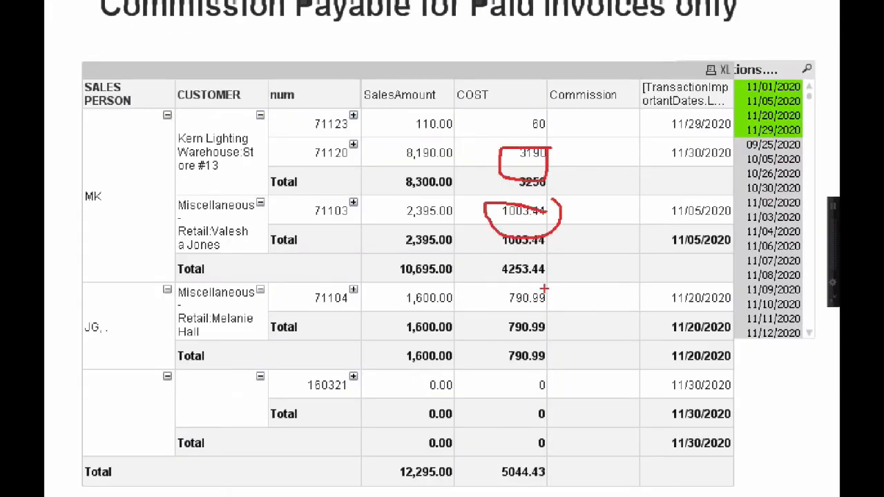
pyautogui.moveTo(545, 289)
pyautogui.mouseDown()
pyautogui.moveTo(536, 324)
pyautogui.moveTo(553, 282)
pyautogui.mouseUp()
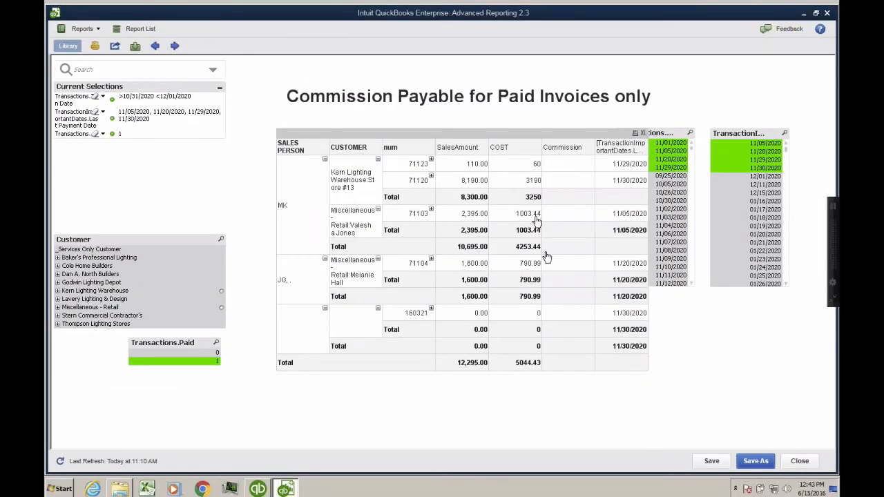
# Add a new expression to the commission table defined as SalesAmount-COST.
pyautogui.rightClick(546, 135)
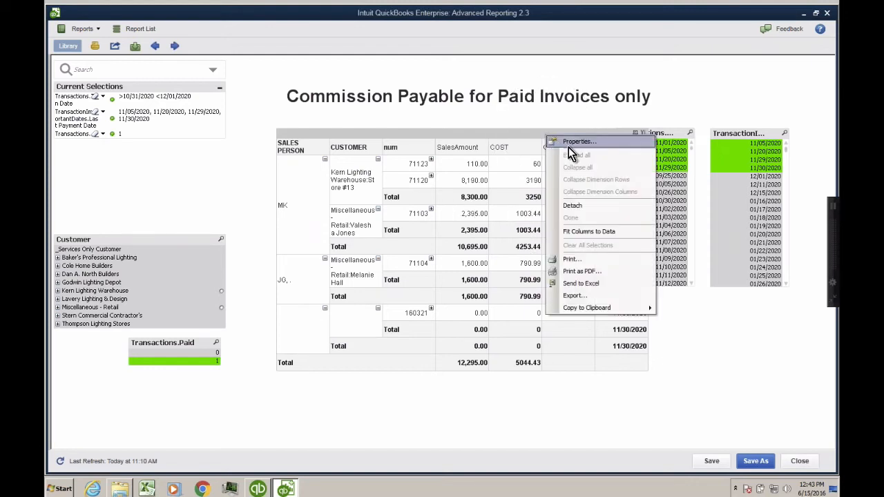
pyautogui.click(569, 146)
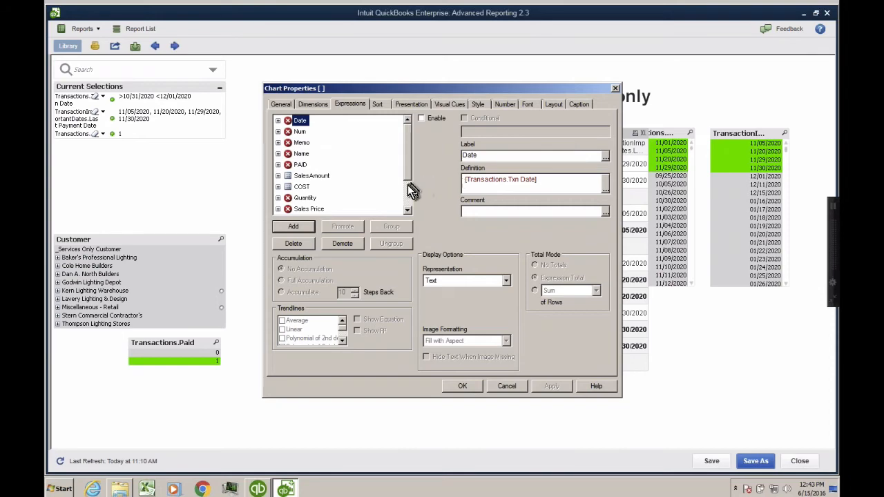
pyautogui.click(408, 195)
pyautogui.click(309, 187)
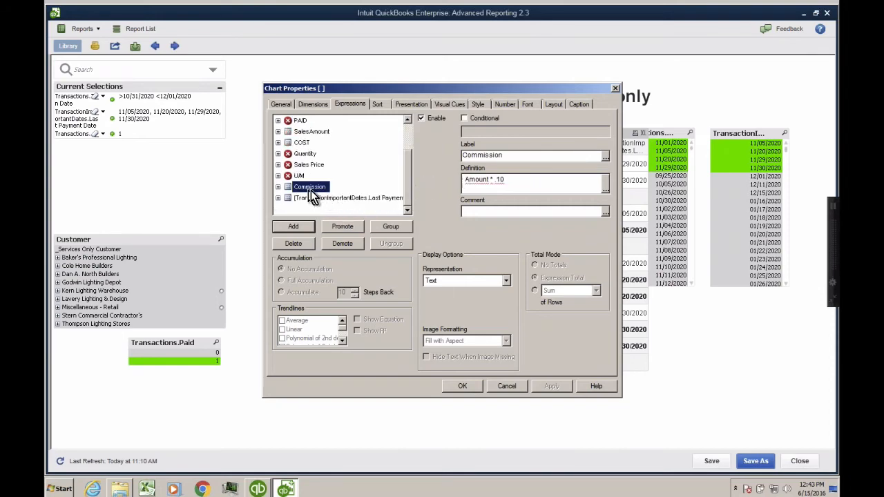
pyautogui.moveTo(476, 89); pyautogui.dragTo(628, 162)
pyautogui.click(449, 301)
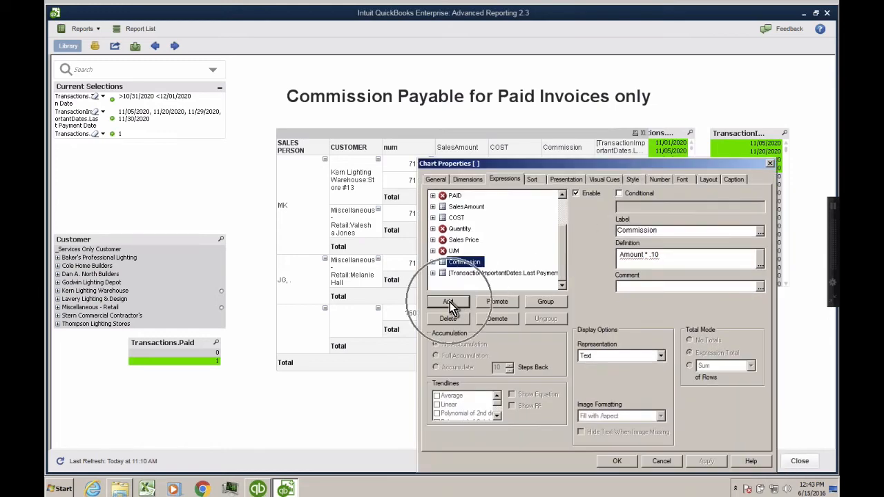
pyautogui.click(449, 302)
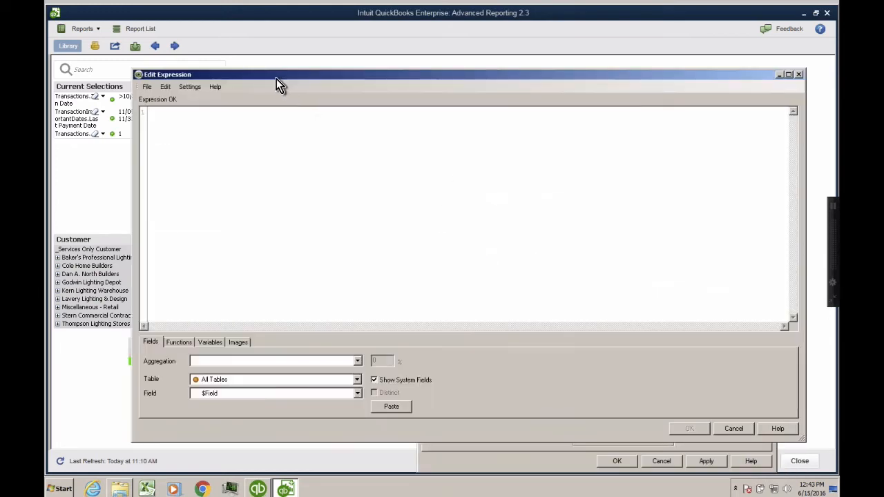
pyautogui.moveTo(276, 79); pyautogui.dragTo(558, 144)
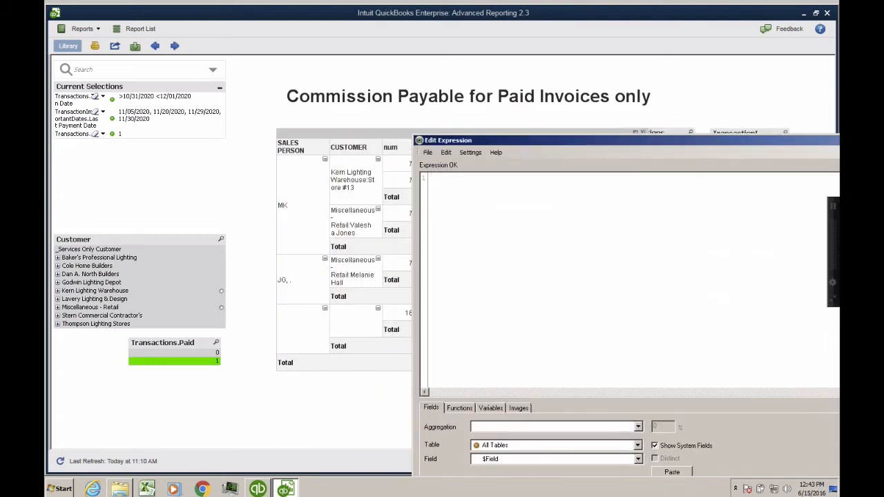
pyautogui.write('SALES')
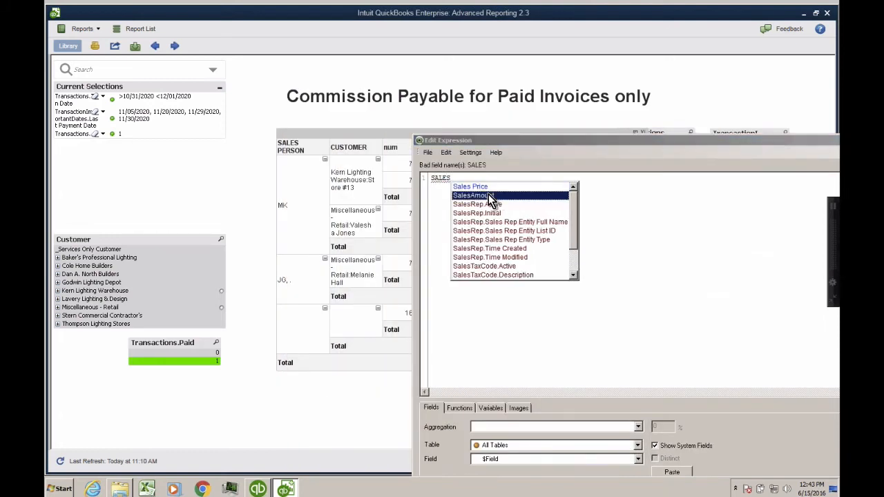
pyautogui.click(488, 196)
pyautogui.write('-COST')
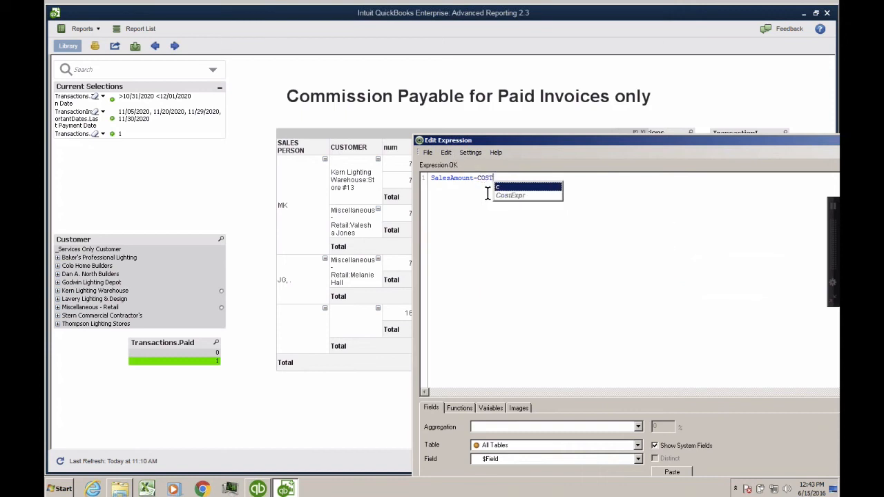
pyautogui.click(504, 178)
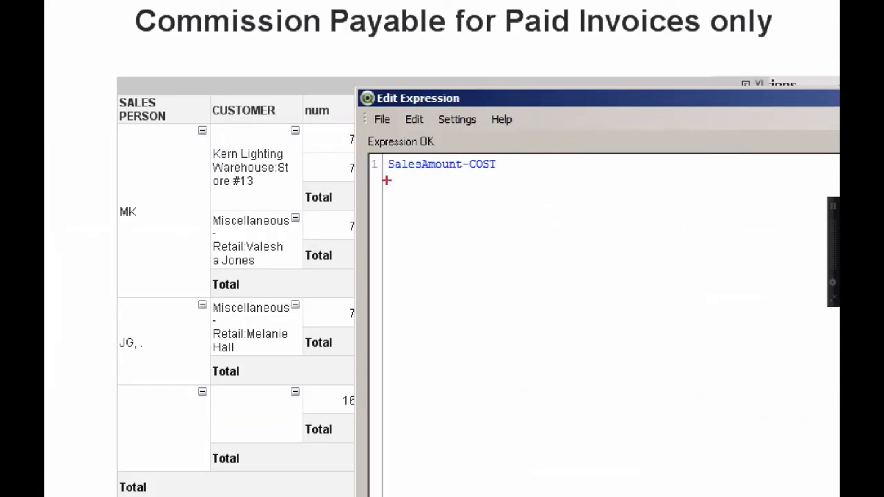
pyautogui.moveTo(386, 181)
pyautogui.mouseDown()
pyautogui.moveTo(531, 166)
pyautogui.moveTo(380, 124)
pyautogui.moveTo(388, 190)
pyautogui.moveTo(439, 170)
pyautogui.moveTo(509, 167)
pyautogui.mouseUp()
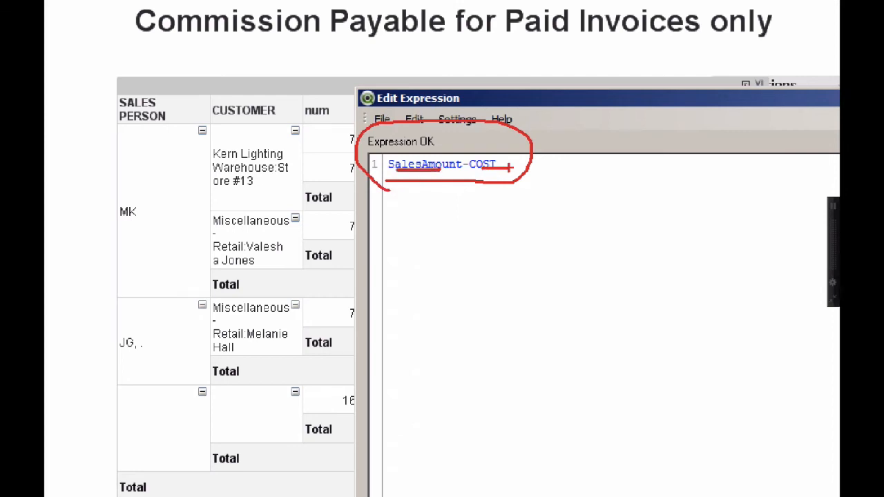
pyautogui.press('Escape')
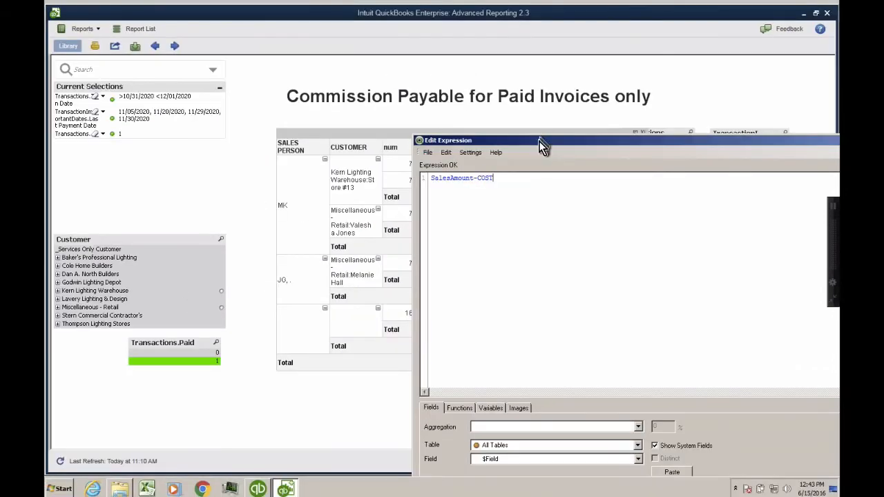
pyautogui.moveTo(538, 141); pyautogui.dragTo(394, 111)
pyautogui.click(822, 463)
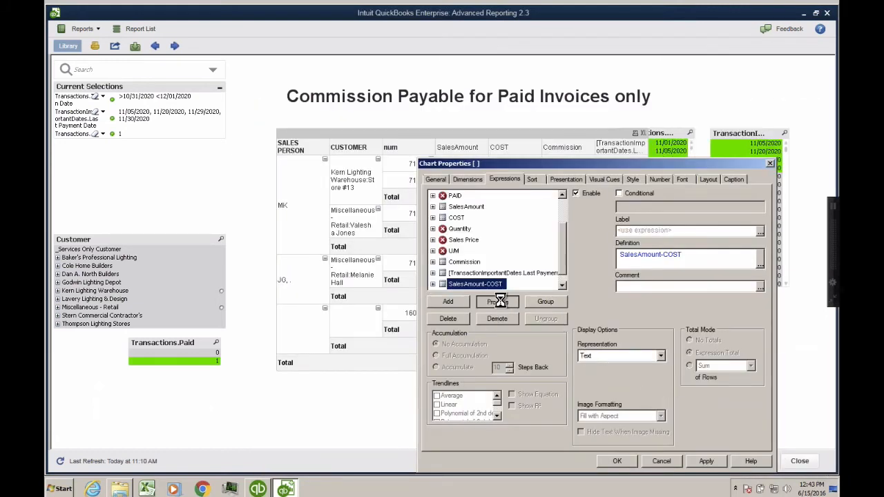
# Move the SalesAmount-COST expression up directly after COST, label it Profit, and apply the table changes.
pyautogui.click(497, 301)
pyautogui.click(498, 304)
pyautogui.click(499, 304)
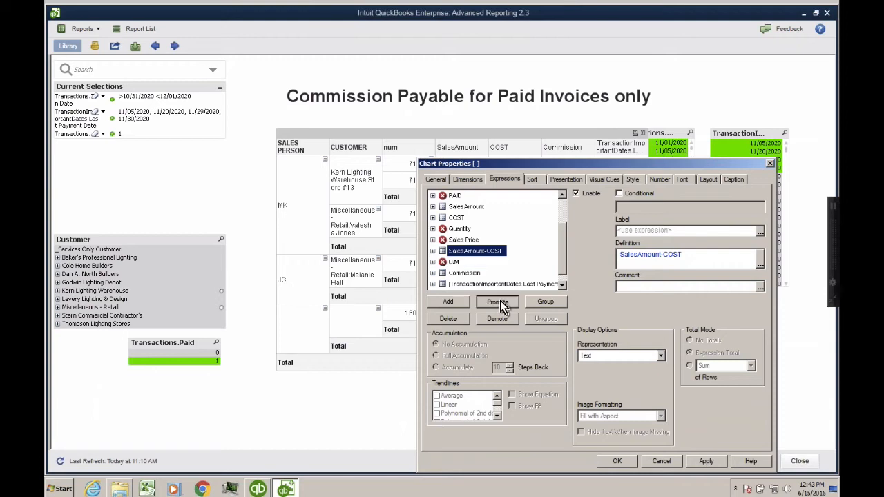
pyautogui.click(499, 304)
pyautogui.click(498, 304)
pyautogui.click(653, 231)
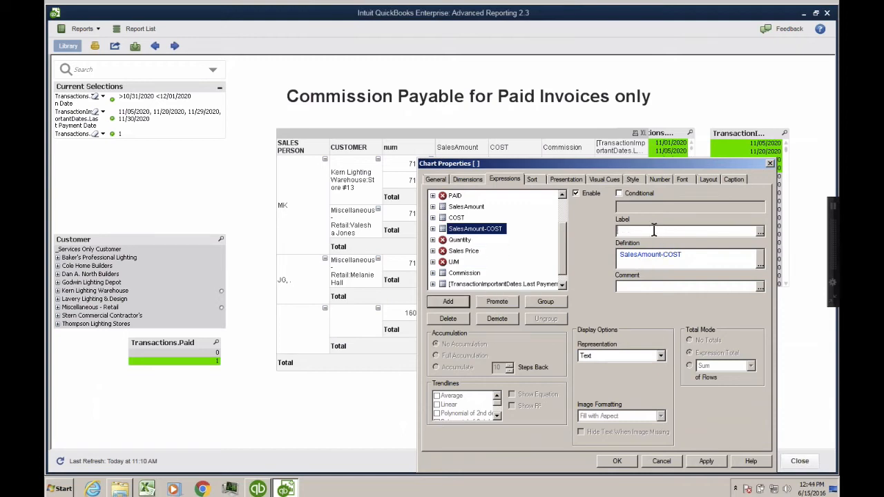
pyautogui.write('Profit')
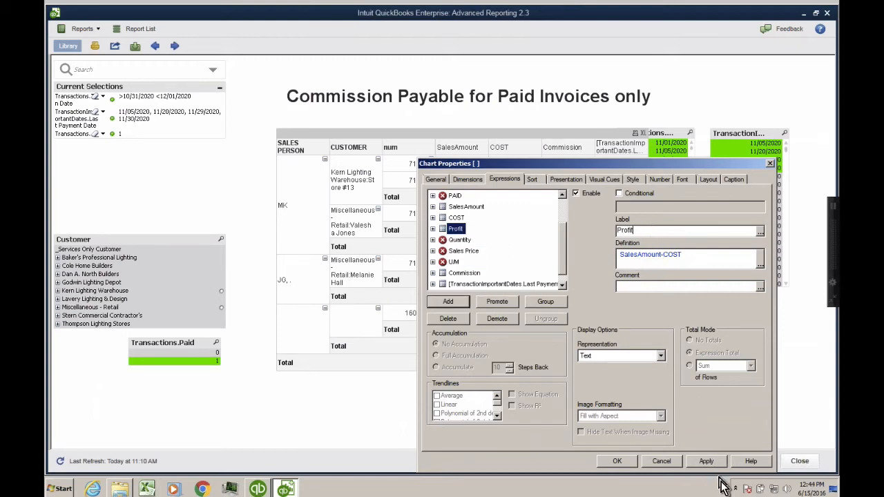
pyautogui.click(706, 461)
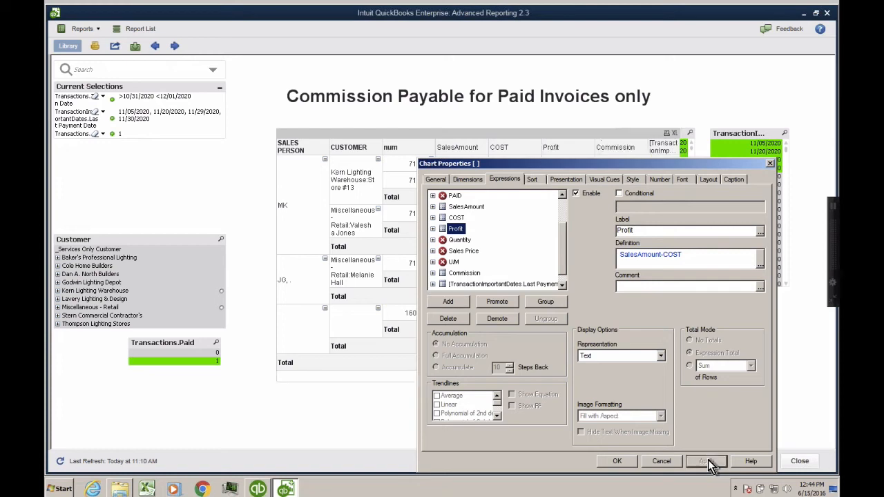
pyautogui.click(610, 462)
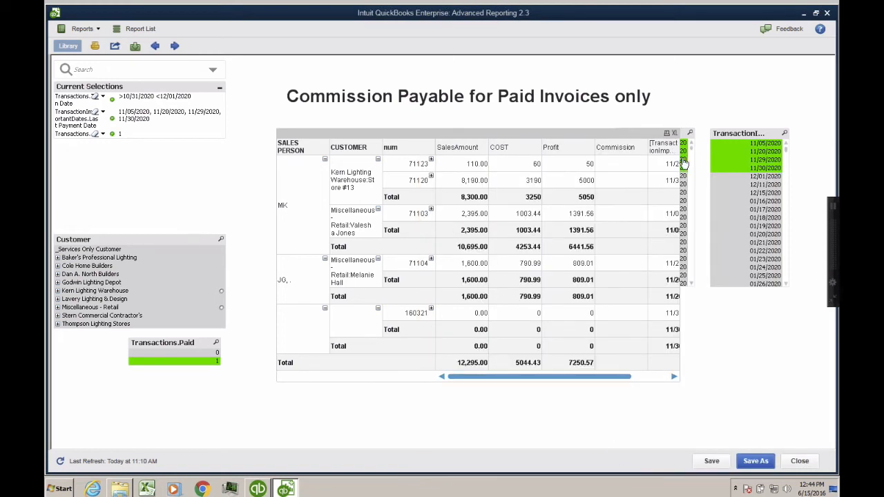
# Widen the commission table to fit the last payment date column without horizontal scrolling, and reposition it beneath the report title.
pyautogui.moveTo(551, 133); pyautogui.dragTo(395, 140)
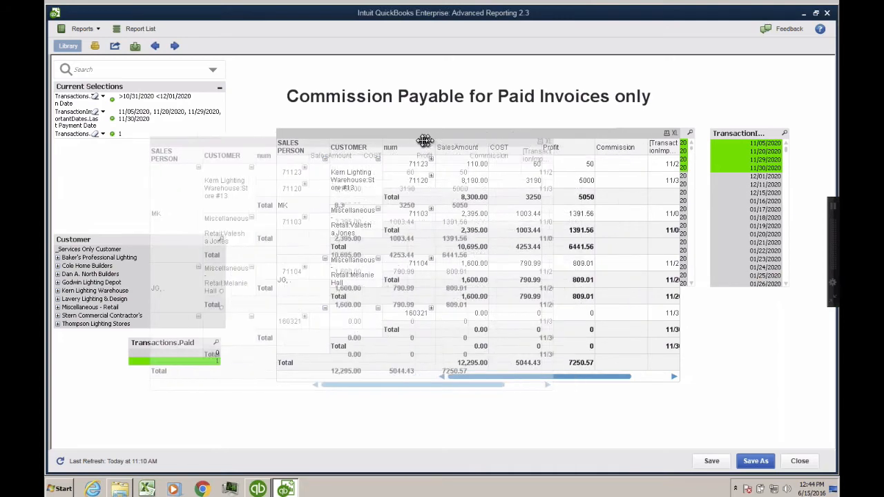
pyautogui.moveTo(555, 196); pyautogui.dragTo(576, 196)
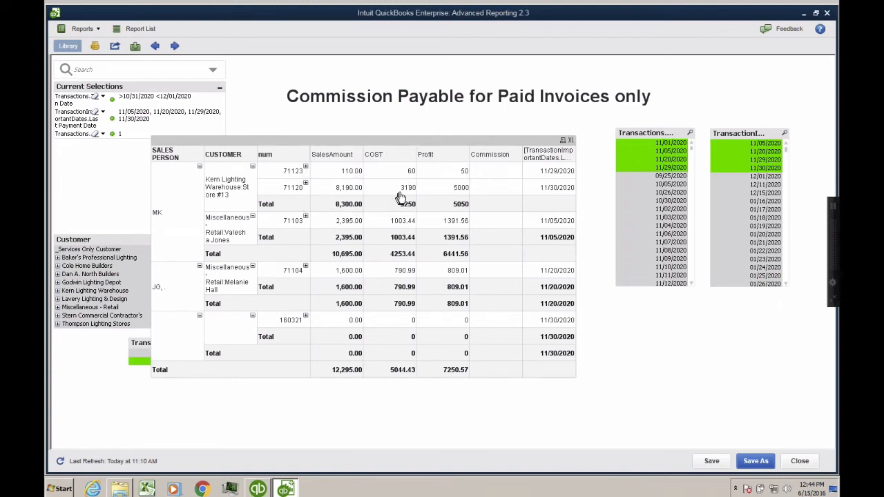
pyautogui.click(453, 198)
pyautogui.moveTo(385, 139); pyautogui.dragTo(463, 137)
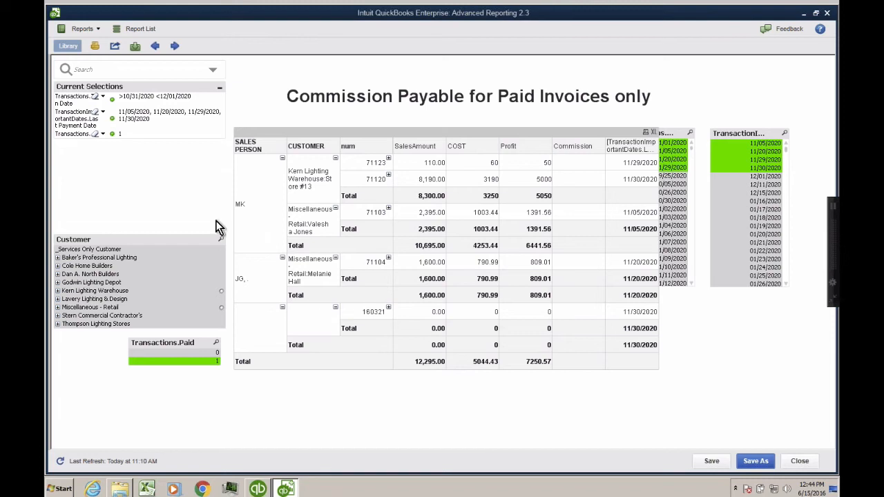
# Create a new list box on the sheet whose field is the expression [Account.Account Type].
pyautogui.rightClick(132, 200)
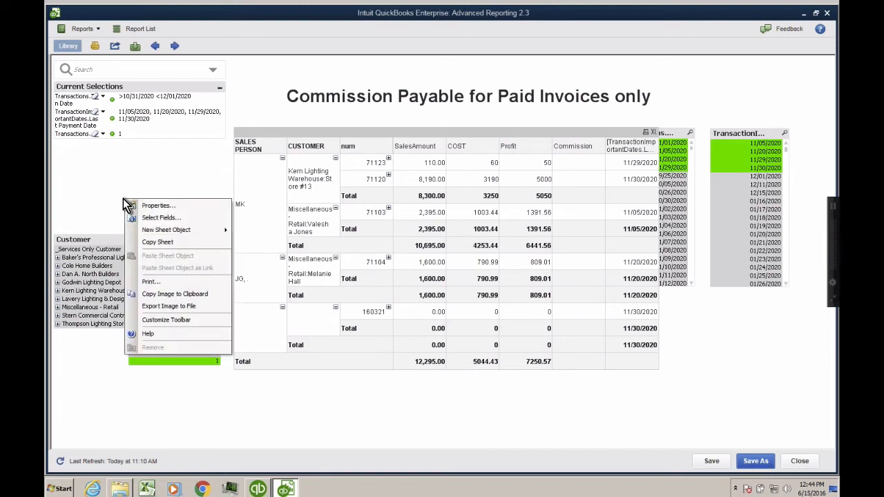
pyautogui.click(172, 232)
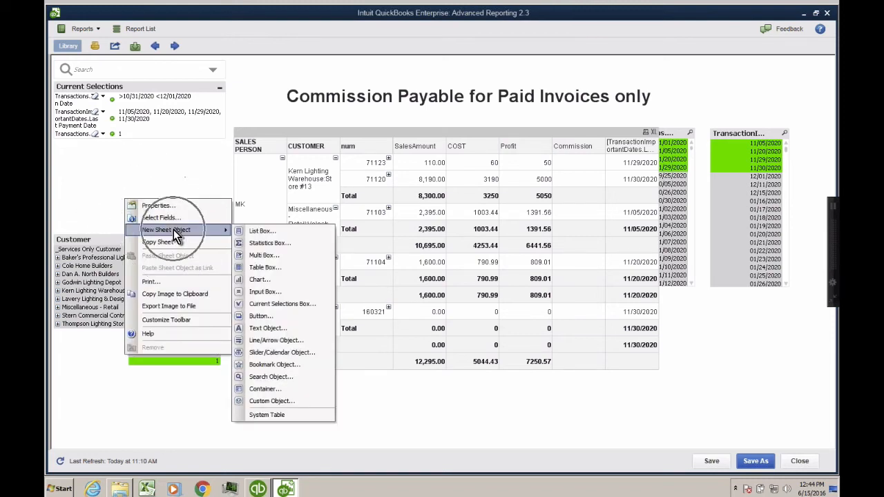
pyautogui.click(280, 233)
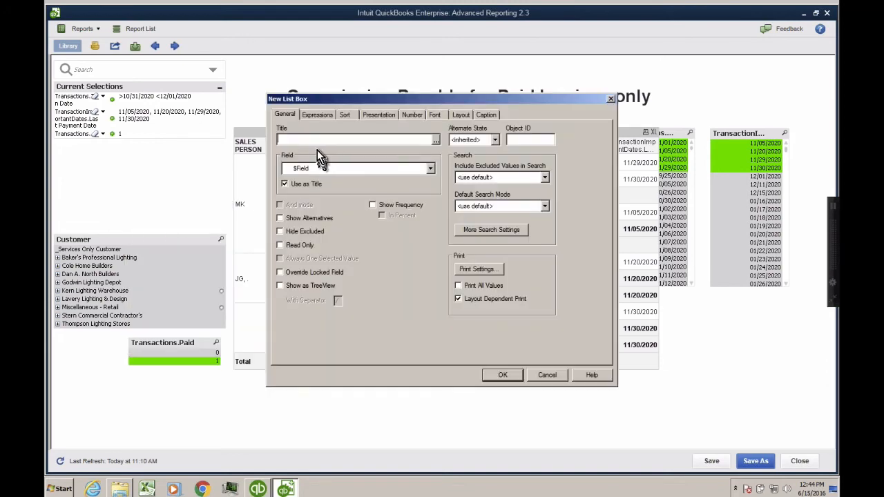
pyautogui.click(428, 169)
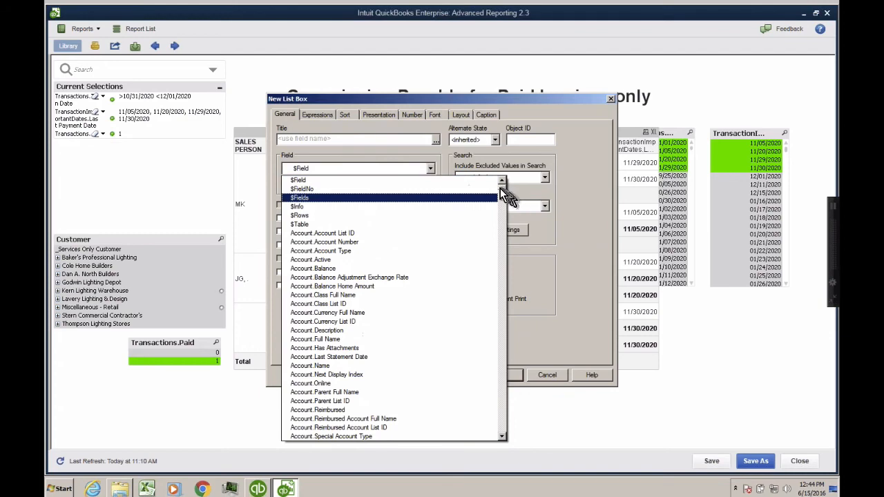
pyautogui.moveTo(500, 188); pyautogui.dragTo(504, 438)
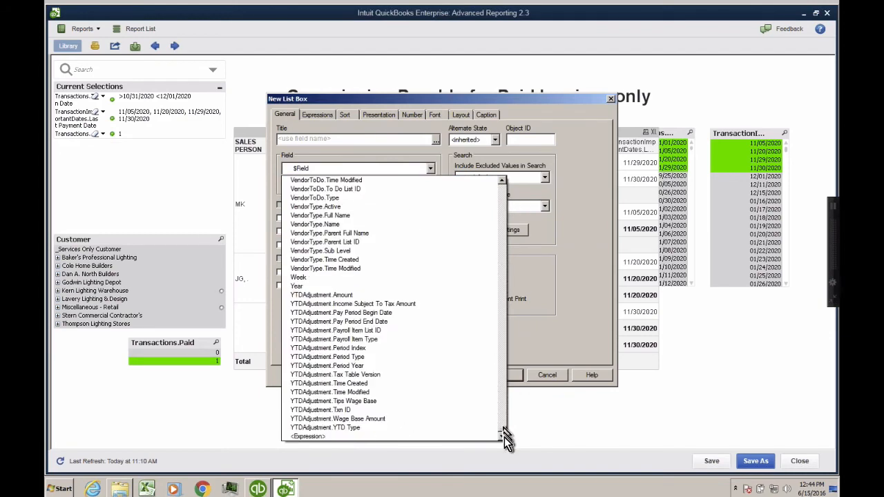
pyautogui.click(343, 437)
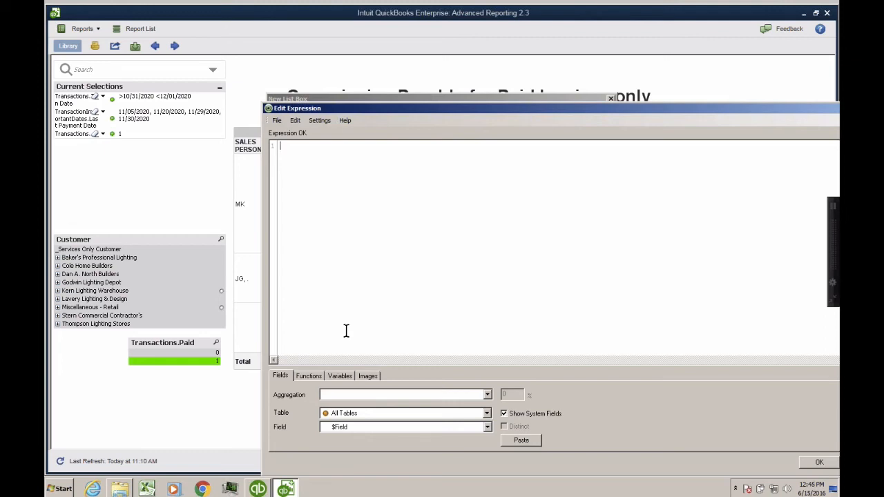
pyautogui.write('Account')
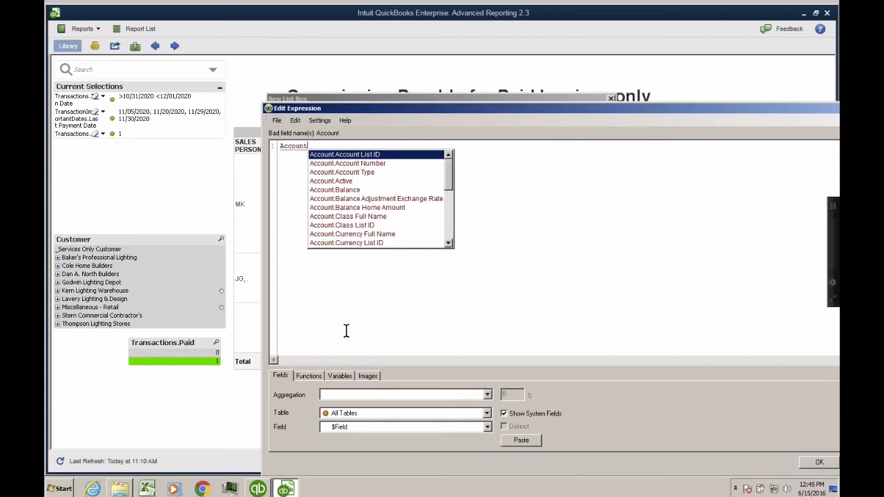
pyautogui.doubleClick(360, 174)
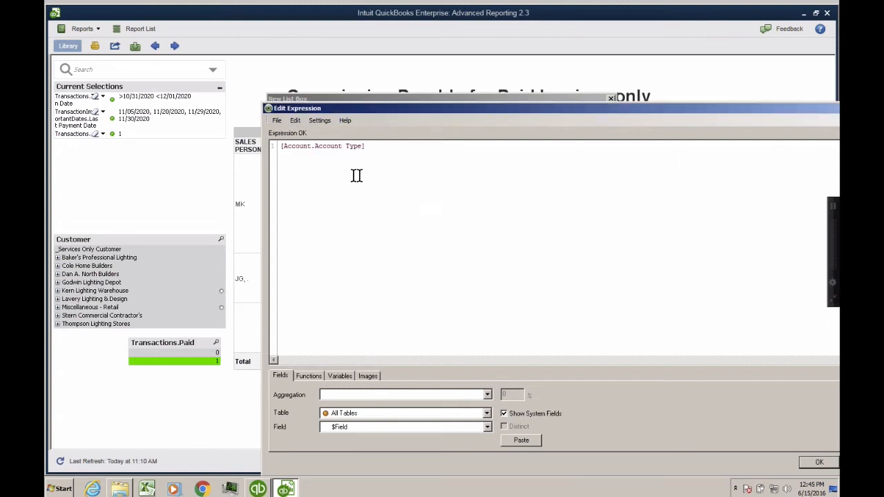
pyautogui.hotkey('ctrl', '1')
pyautogui.click(315, 167)
pyautogui.moveTo(257, 162)
pyautogui.mouseDown()
pyautogui.moveTo(356, 83)
pyautogui.moveTo(284, 182)
pyautogui.mouseUp()
pyautogui.press('Escape')
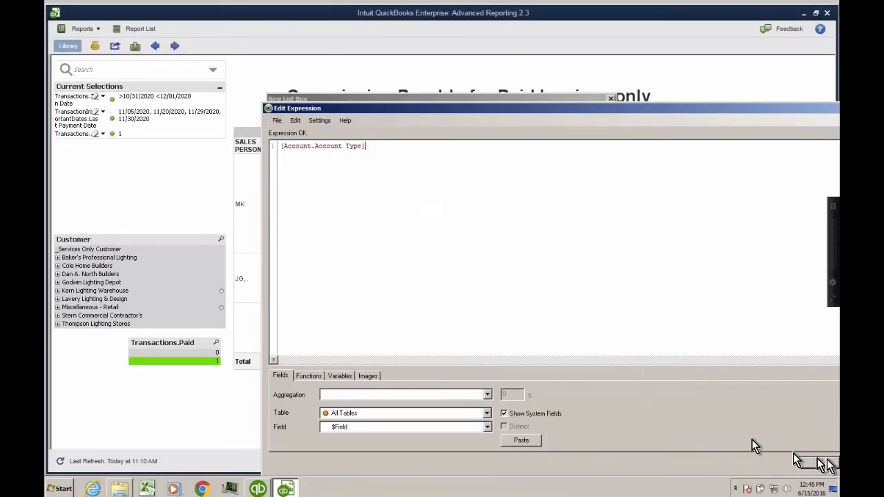
pyautogui.click(821, 465)
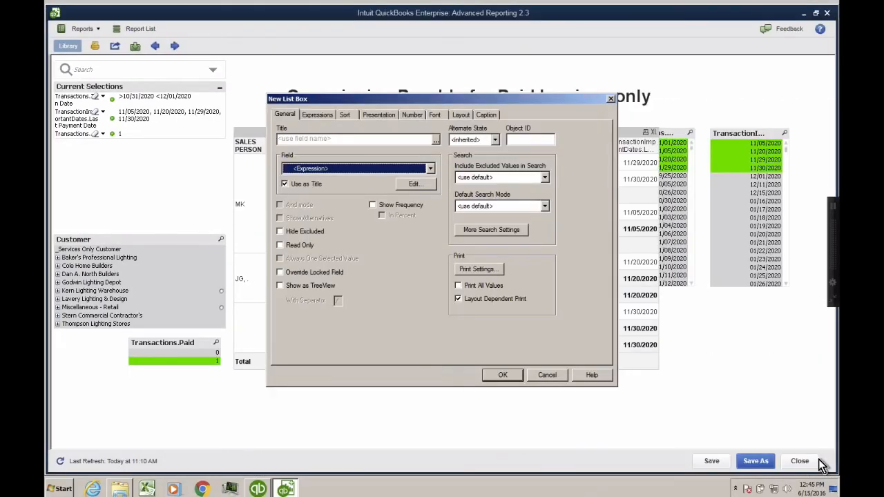
pyautogui.click(514, 377)
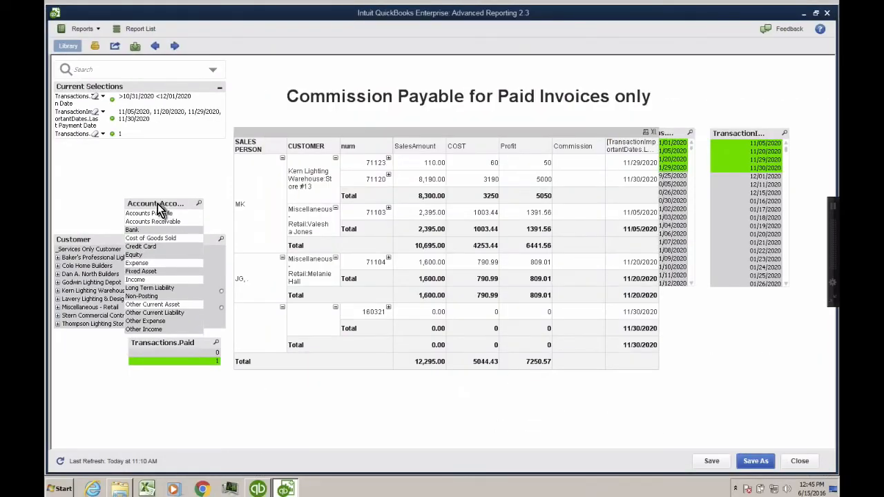
# Place the account type list box below the last payment date list box and filter the report to Income.
pyautogui.moveTo(164, 204); pyautogui.dragTo(737, 296)
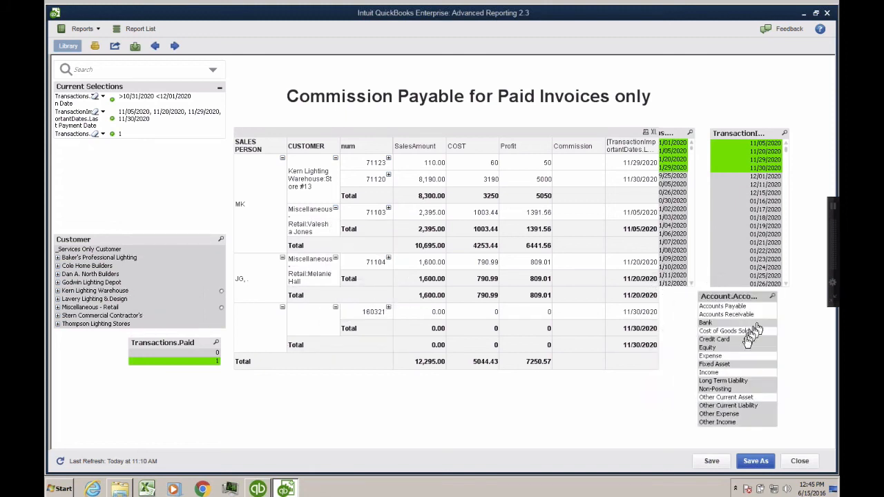
pyautogui.click(714, 375)
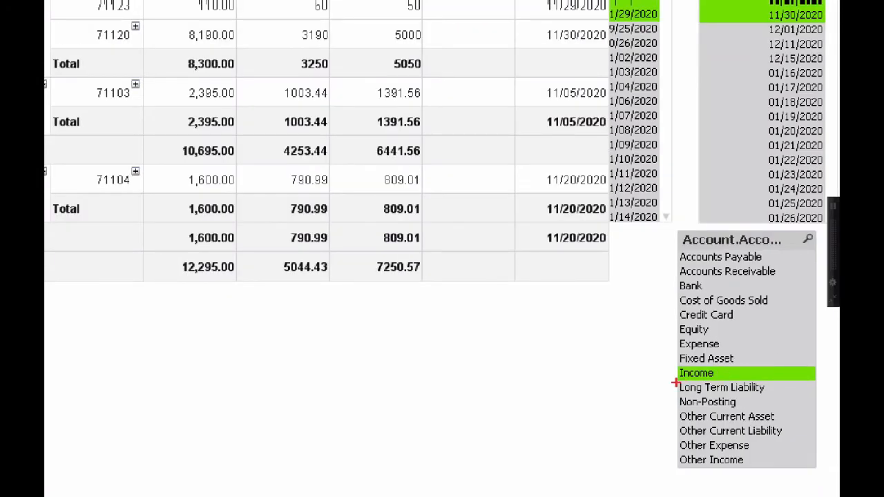
pyautogui.moveTo(675, 383)
pyautogui.mouseDown()
pyautogui.moveTo(718, 367)
pyautogui.moveTo(665, 376)
pyautogui.mouseUp()
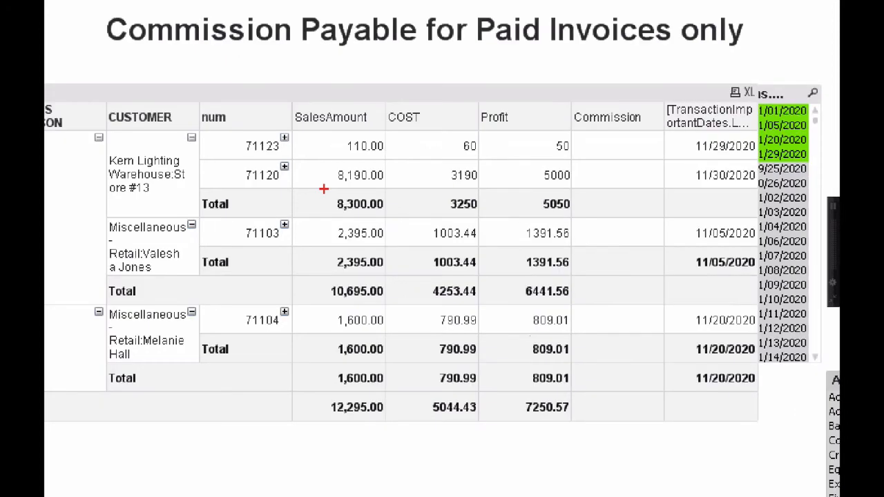
pyautogui.moveTo(326, 183); pyautogui.dragTo(584, 186)
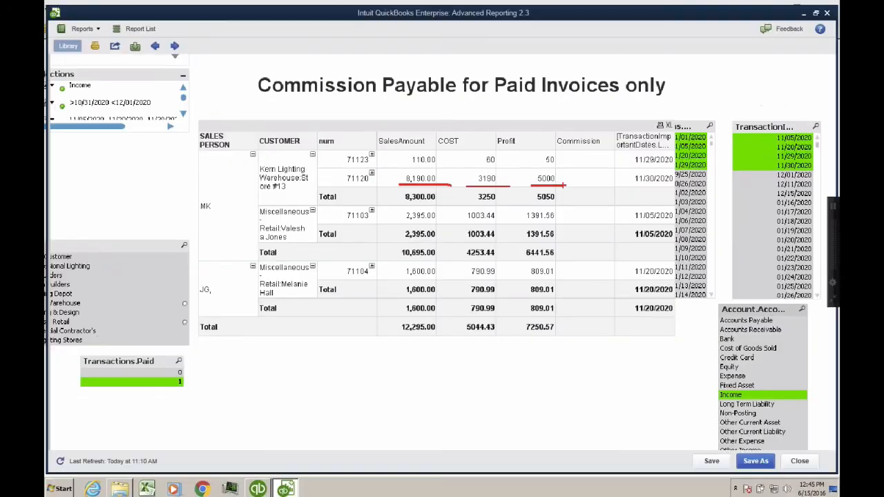
# Redefine the table's Commission expression as Profit * .10 and apply the change.
pyautogui.rightClick(568, 140)
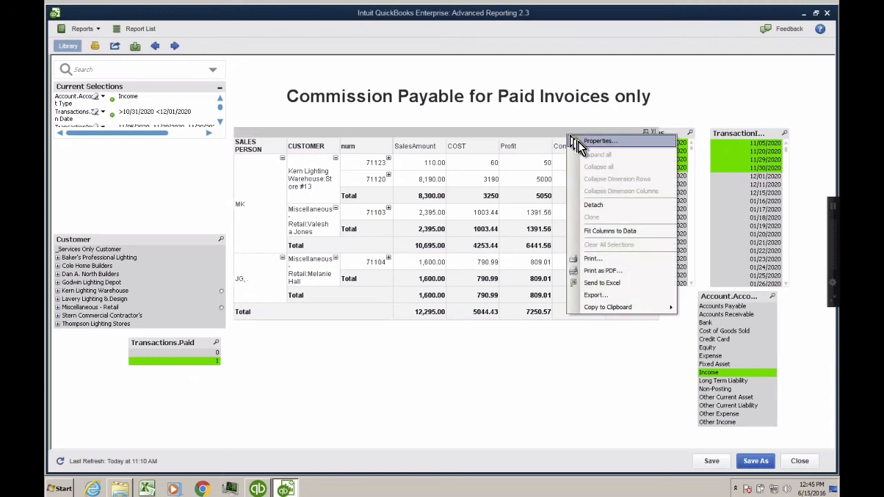
pyautogui.click(579, 142)
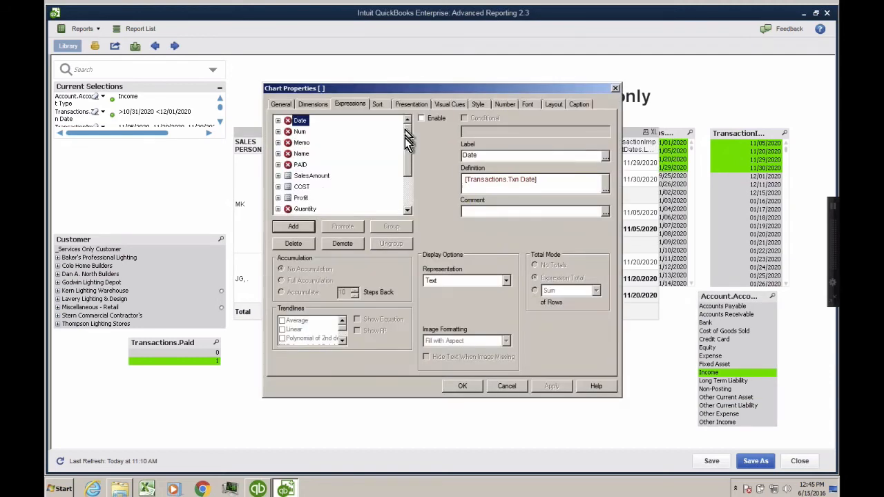
pyautogui.scroll(-3, 407, 165)
pyautogui.click(311, 188)
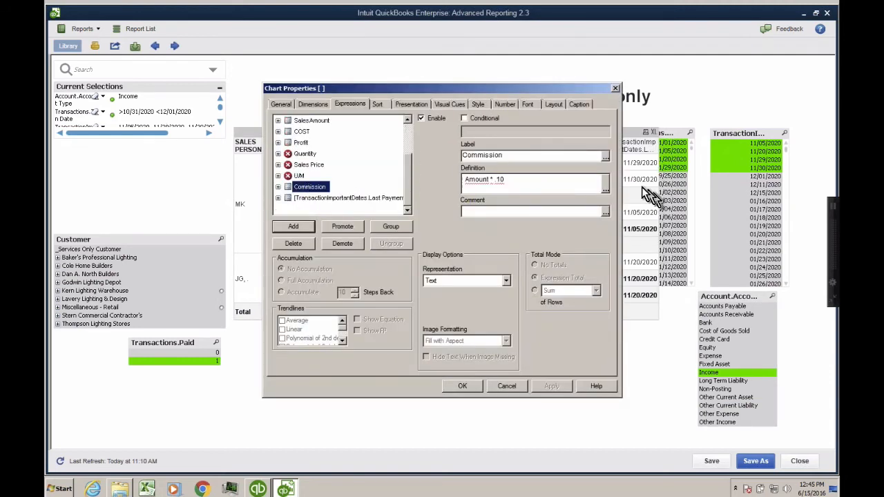
pyautogui.click(605, 181)
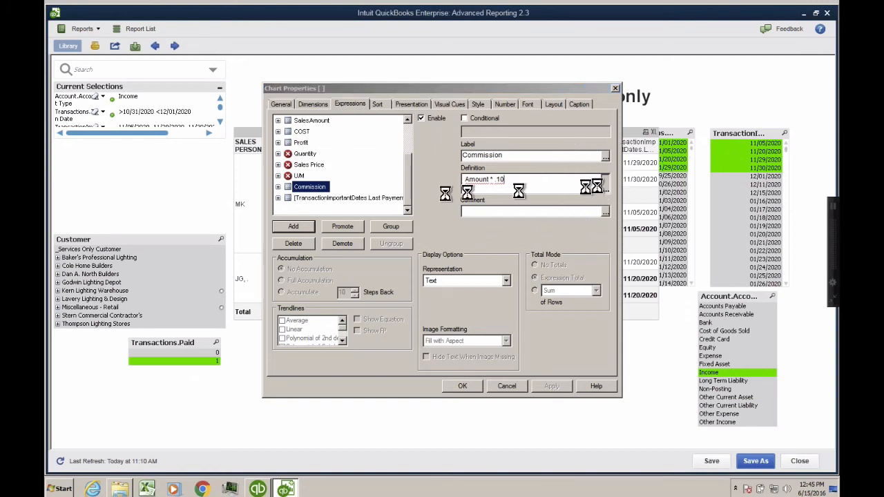
pyautogui.write('Prof')
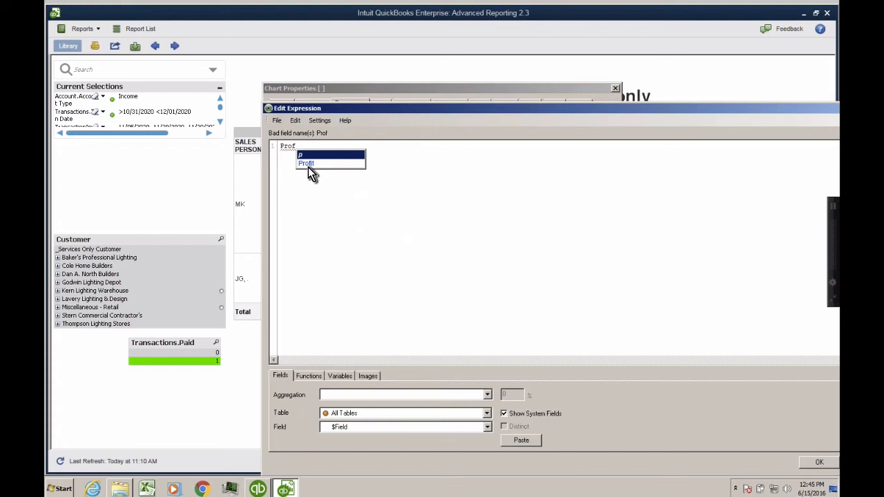
pyautogui.click(308, 165)
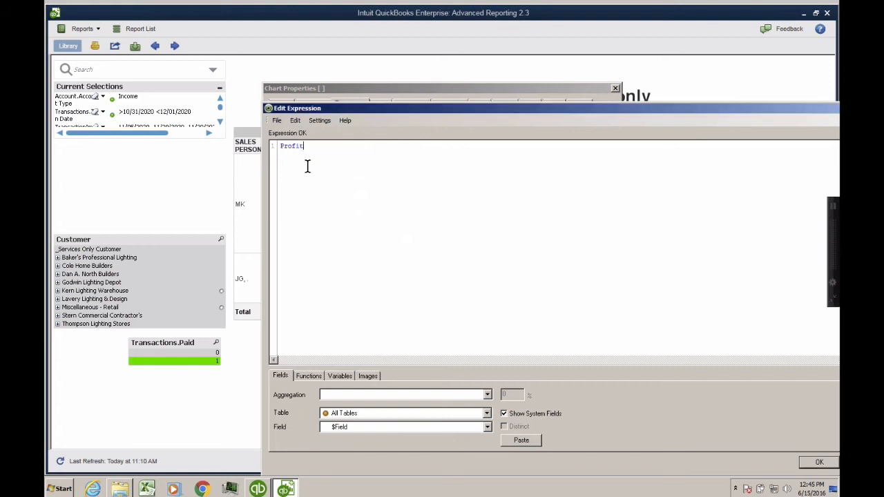
pyautogui.write('* .1')
pyautogui.click(819, 462)
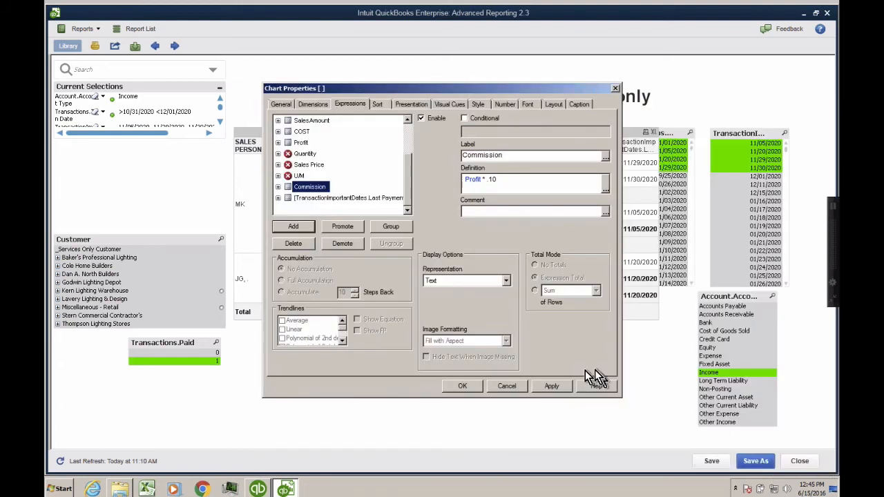
pyautogui.click(552, 385)
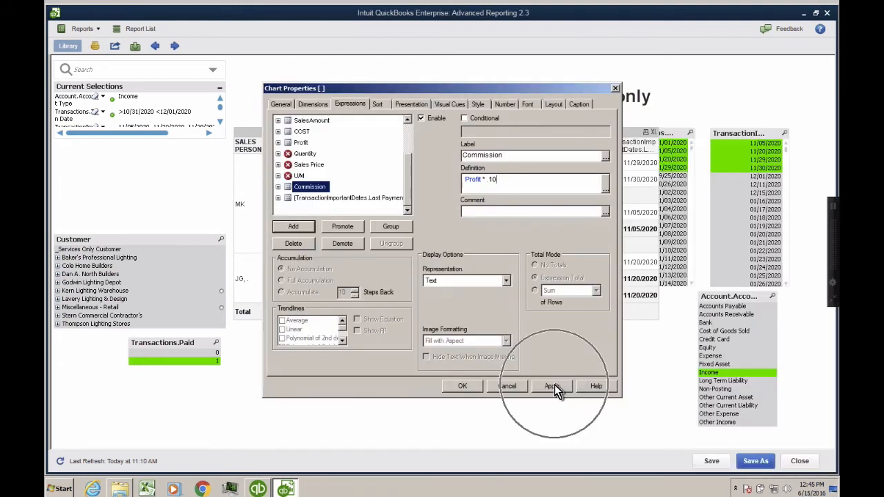
pyautogui.click(456, 385)
pyautogui.press('ctrl')
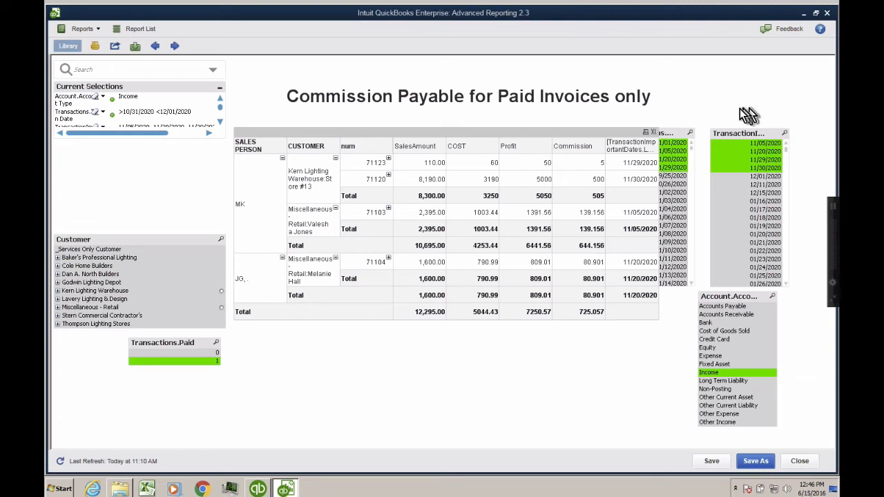
pyautogui.rightClick(717, 92)
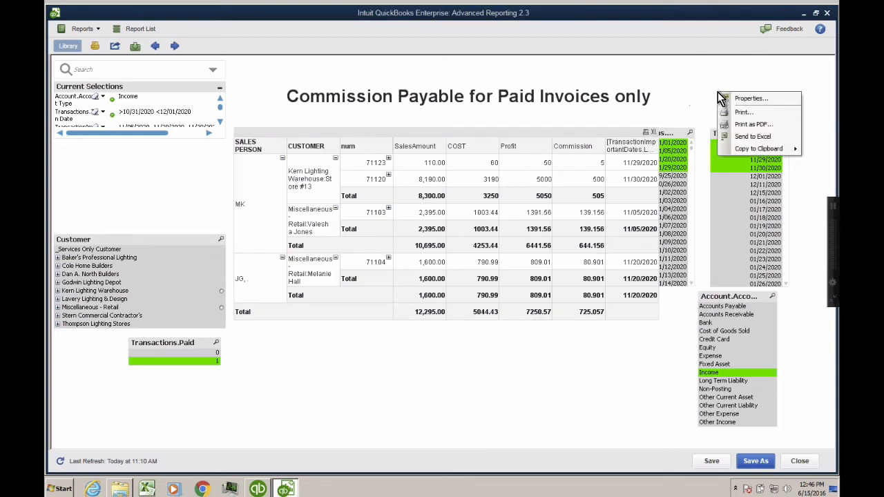
pyautogui.rightClick(734, 80)
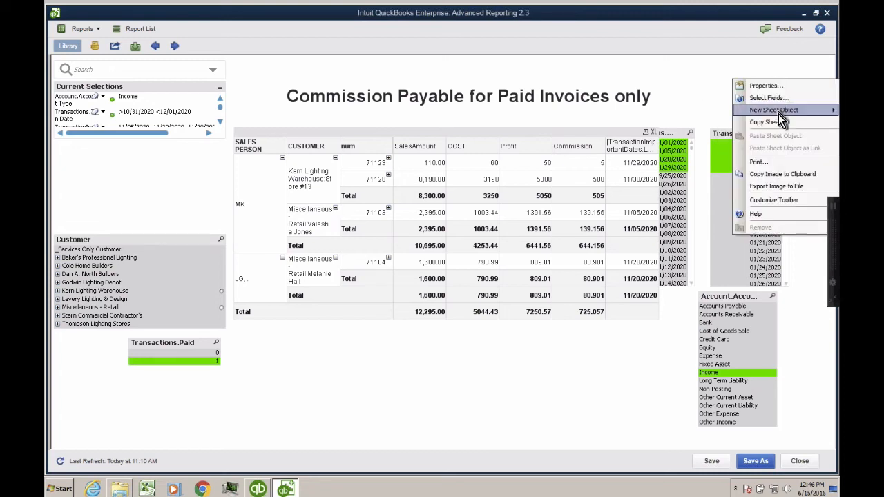
pyautogui.moveTo(778, 114)
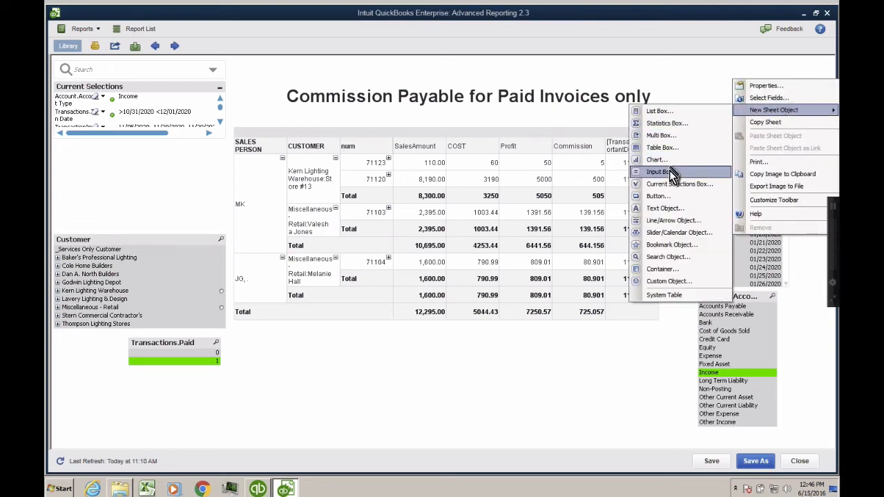
pyautogui.press('ctrl')
pyautogui.press('ctrl')
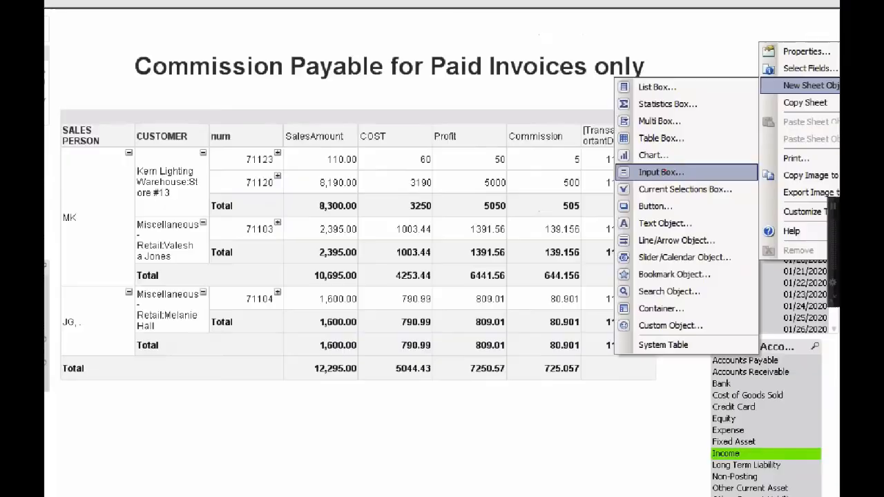
pyautogui.press('Escape')
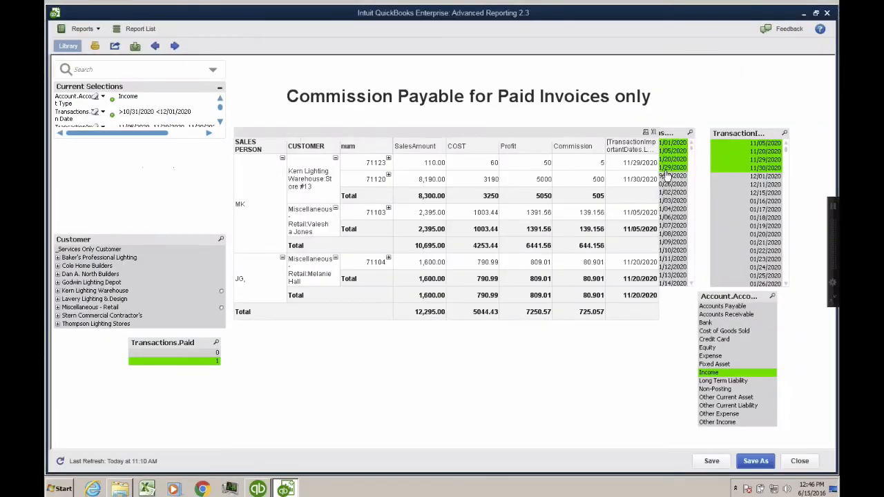
pyautogui.rightClick(776, 29)
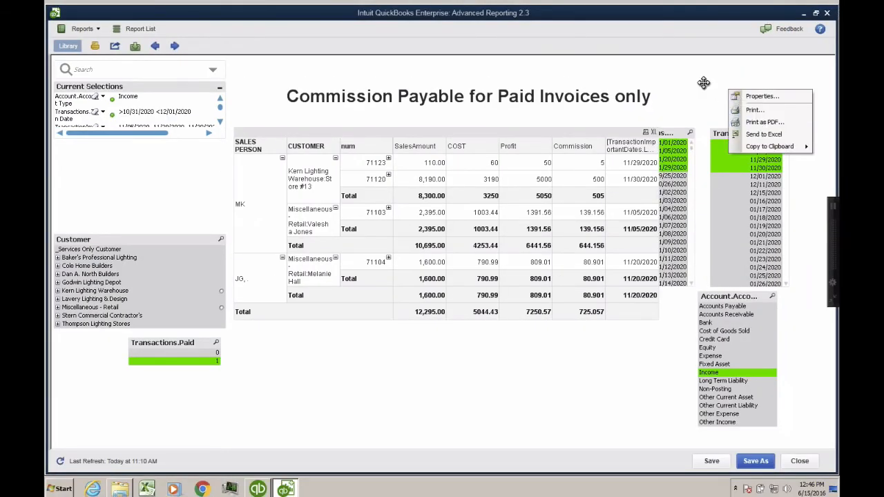
pyautogui.click(704, 84)
# Add an input box to the sheet that displays a new variable named COMMRATE.
pyautogui.rightClick(692, 117)
pyautogui.moveTo(732, 148)
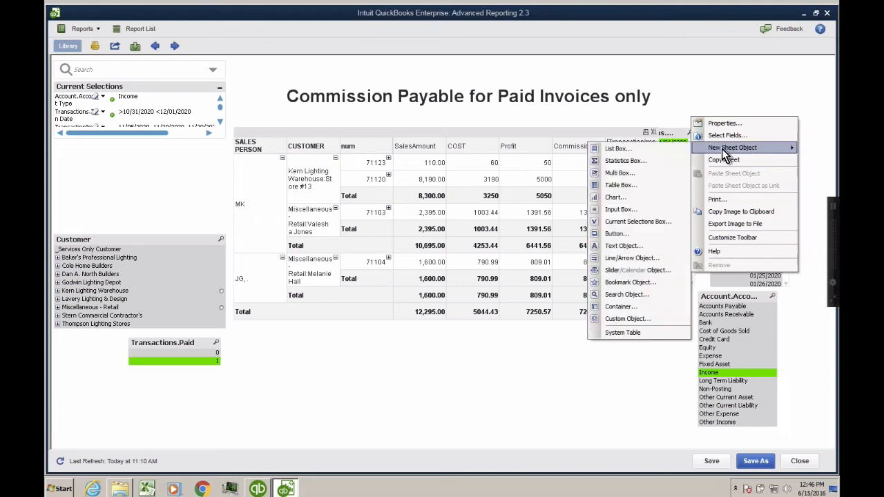
pyautogui.click(626, 209)
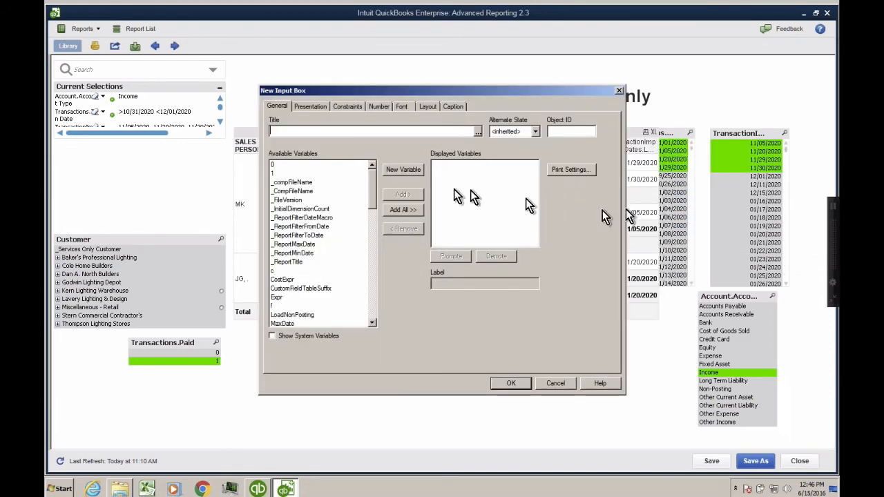
pyautogui.click(407, 170)
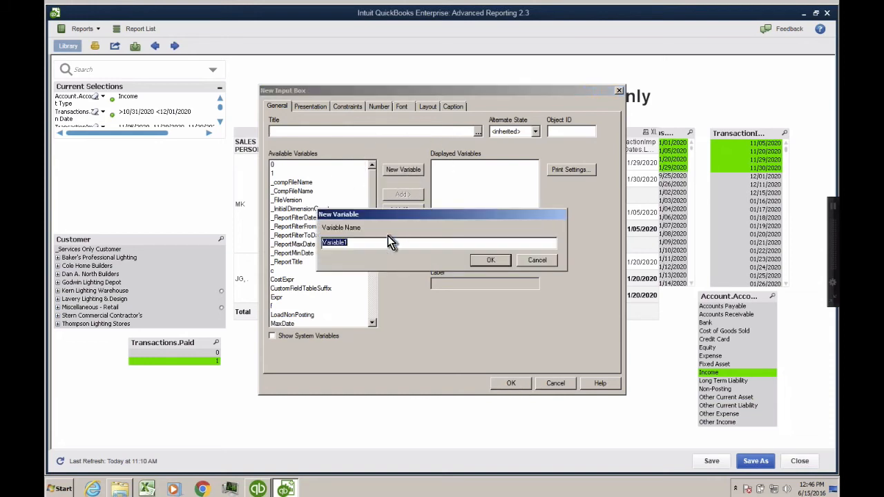
pyautogui.write('COMMRATE')
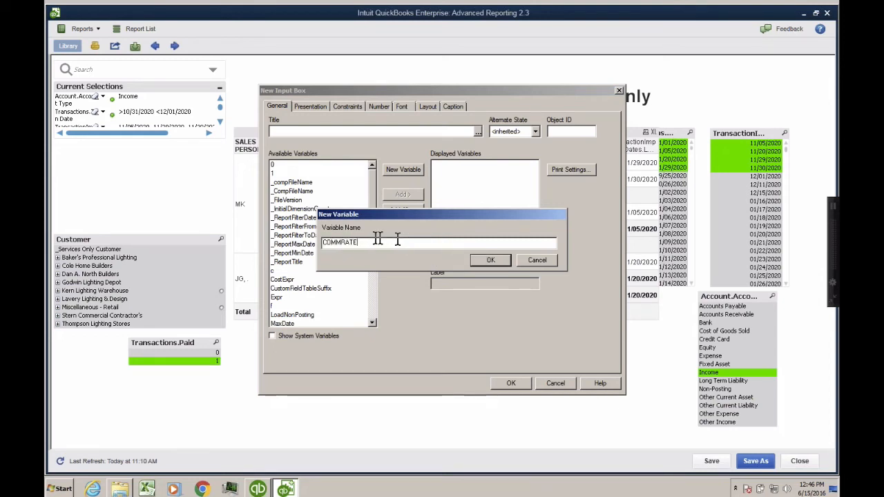
pyautogui.moveTo(397, 240); pyautogui.dragTo(261, 244)
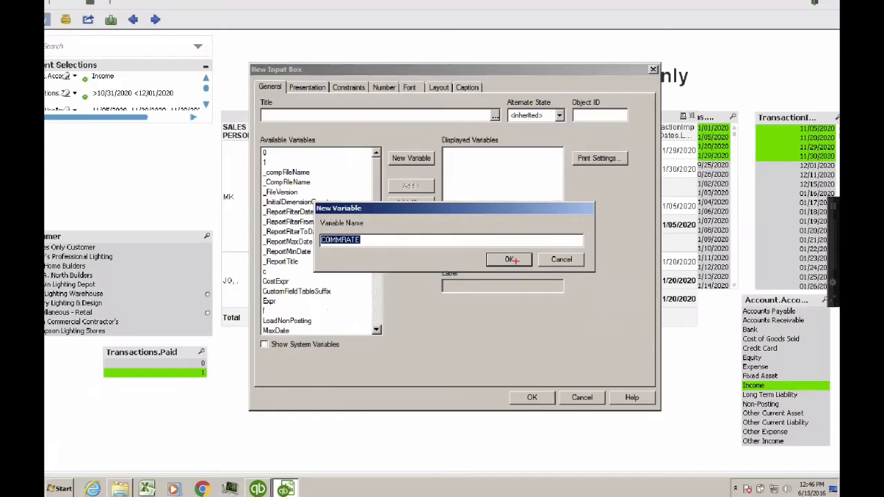
pyautogui.click(608, 258)
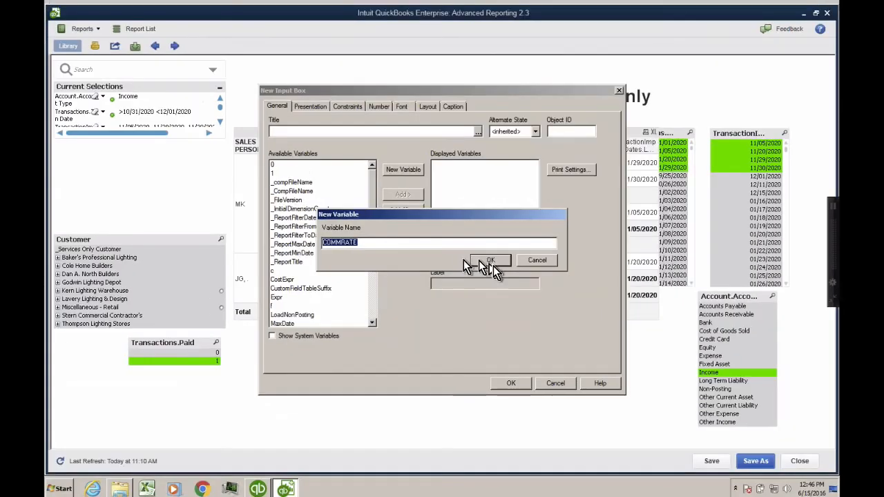
pyautogui.click(491, 260)
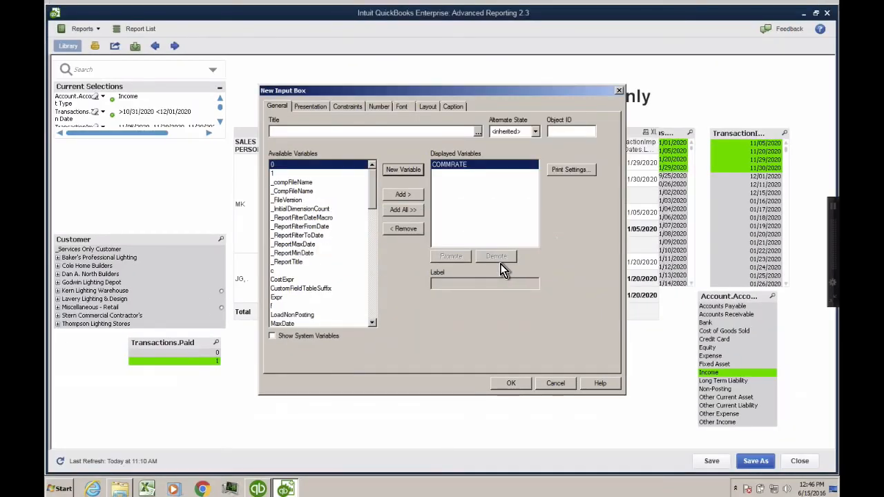
pyautogui.click(514, 384)
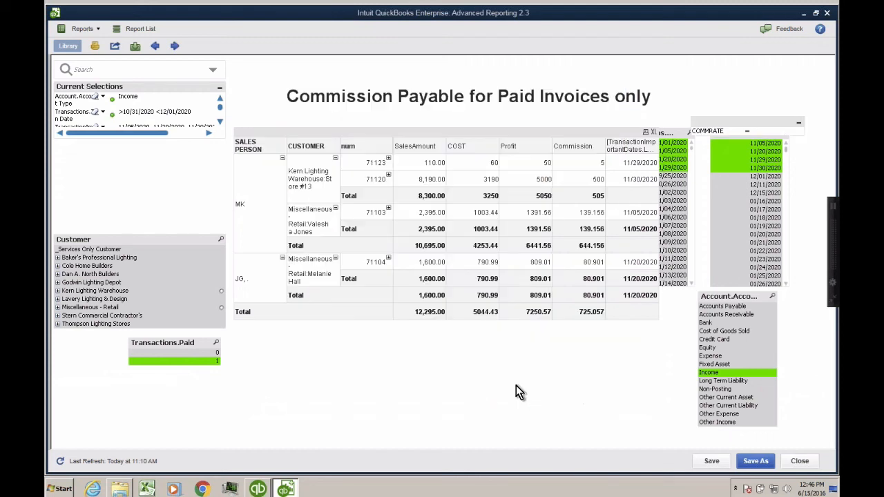
# Place the COMMRATE input box beside the report title, above the date list boxes, and set its value to .18.
pyautogui.moveTo(729, 117); pyautogui.dragTo(720, 89)
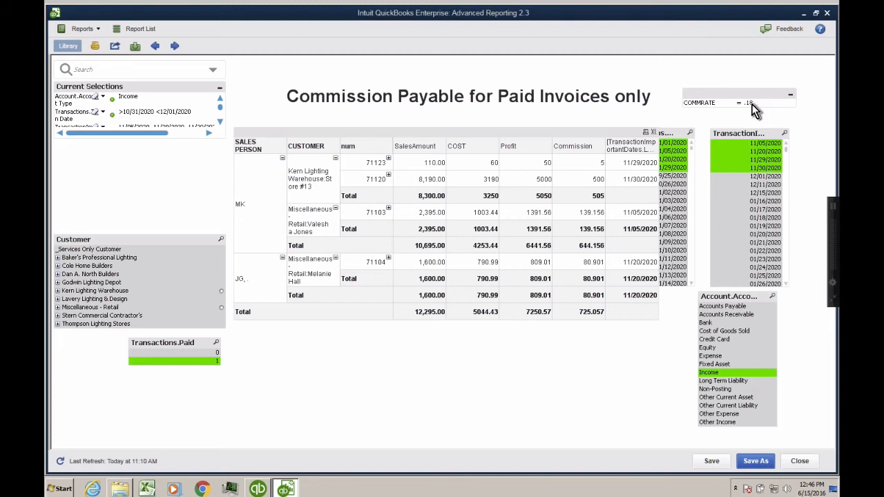
pyautogui.click(753, 105)
# Replace the fixed .10 in the Commission expression with the variable, making it Profit * COMMRATE, and apply it to the table.
pyautogui.rightClick(578, 133)
pyautogui.click(596, 139)
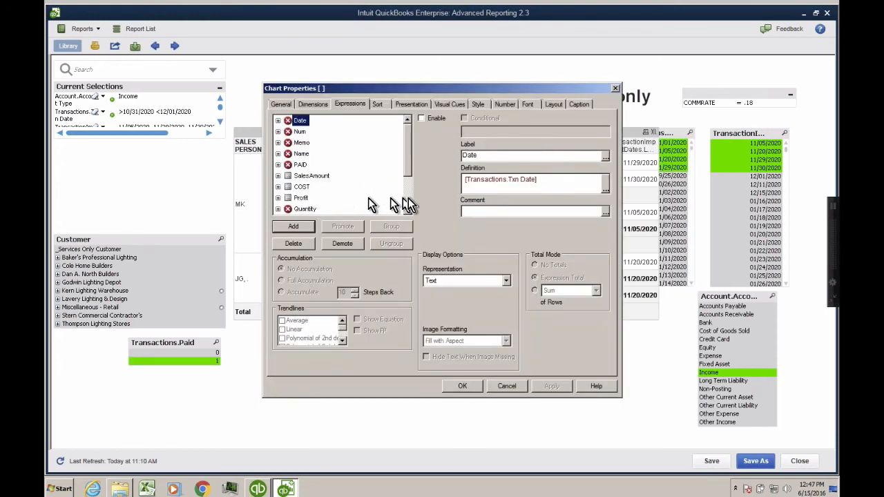
pyautogui.scroll(-2, 360, 201)
pyautogui.click(310, 190)
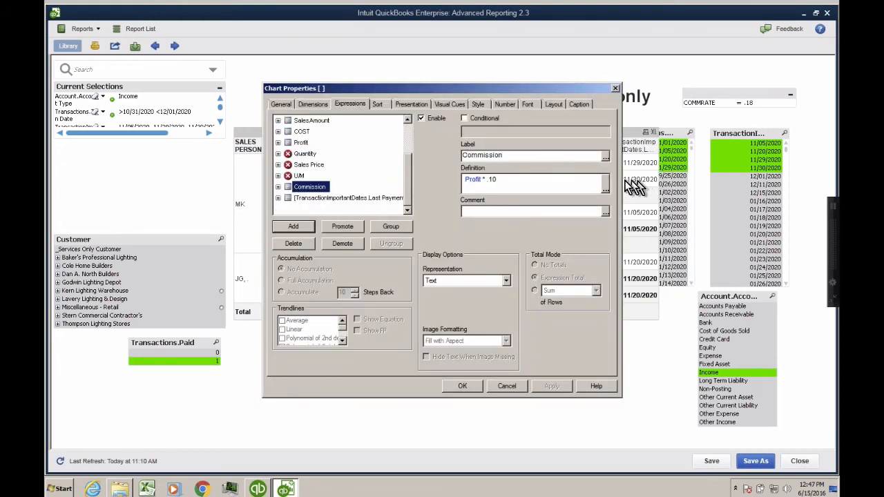
pyautogui.click(603, 182)
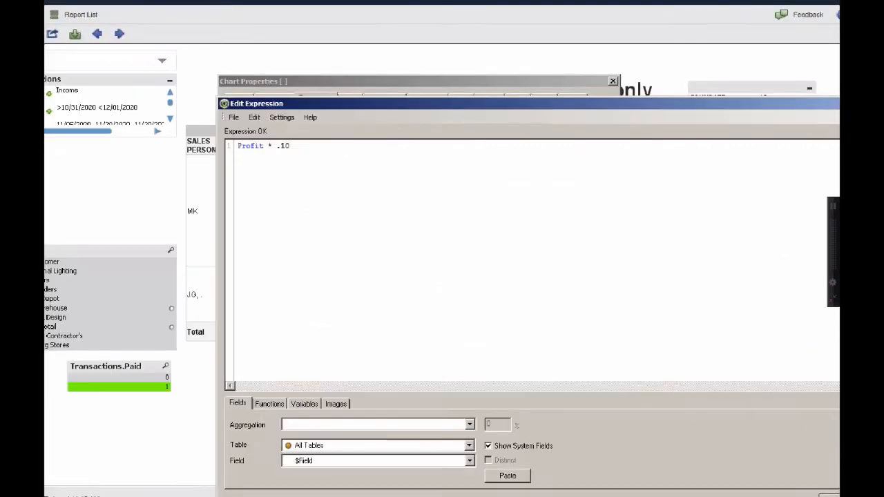
pyautogui.moveTo(466, 105); pyautogui.dragTo(466, 132)
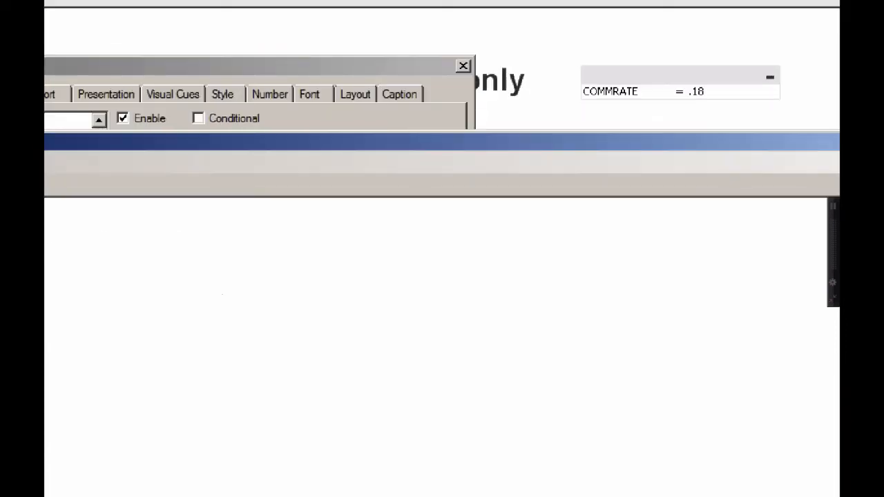
pyautogui.click(825, 90)
pyautogui.moveTo(739, 90)
pyautogui.mouseDown()
pyautogui.moveTo(687, 76)
pyautogui.moveTo(624, 132)
pyautogui.moveTo(724, 86)
pyautogui.mouseUp()
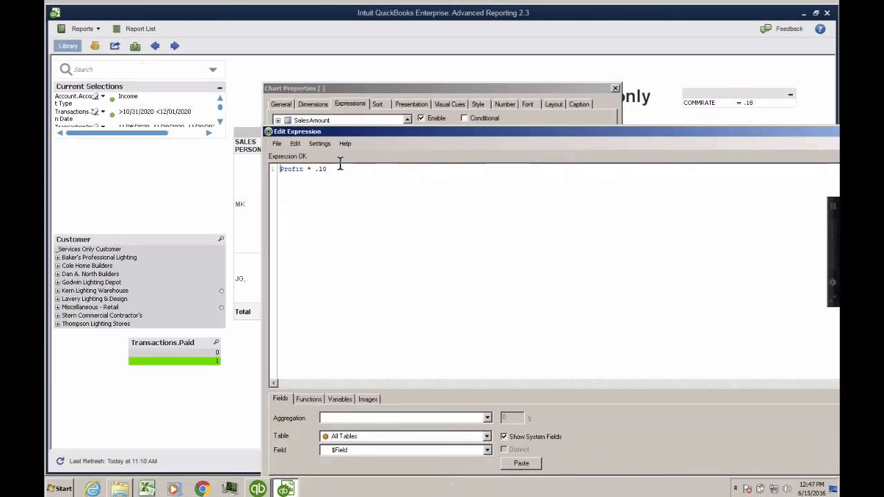
pyautogui.press('BackSpace')
pyautogui.press('BackSpace')
pyautogui.press('BackSpace')
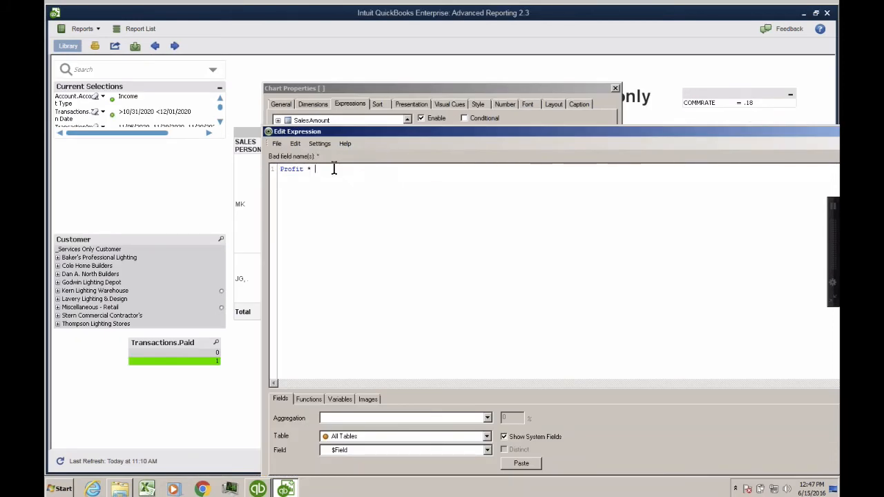
pyautogui.write('comm')
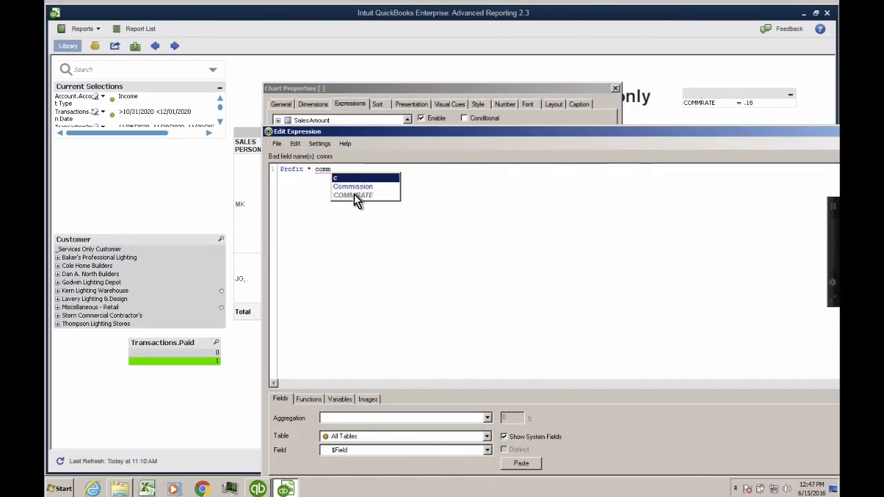
pyautogui.doubleClick(354, 196)
pyautogui.moveTo(377, 133); pyautogui.dragTo(280, 79)
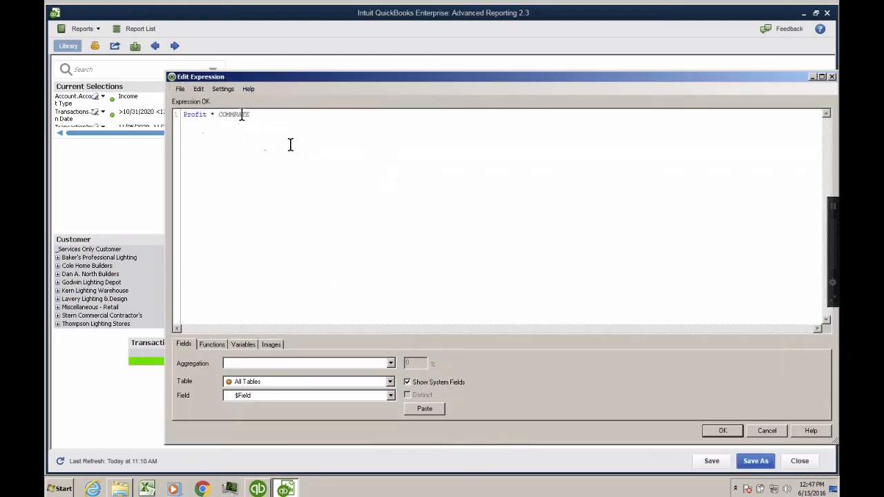
pyautogui.click(729, 435)
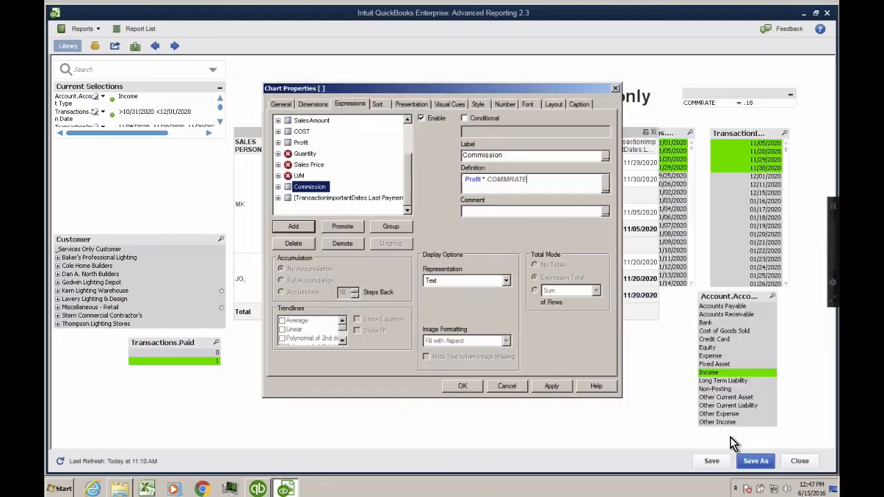
pyautogui.click(550, 387)
pyautogui.click(458, 388)
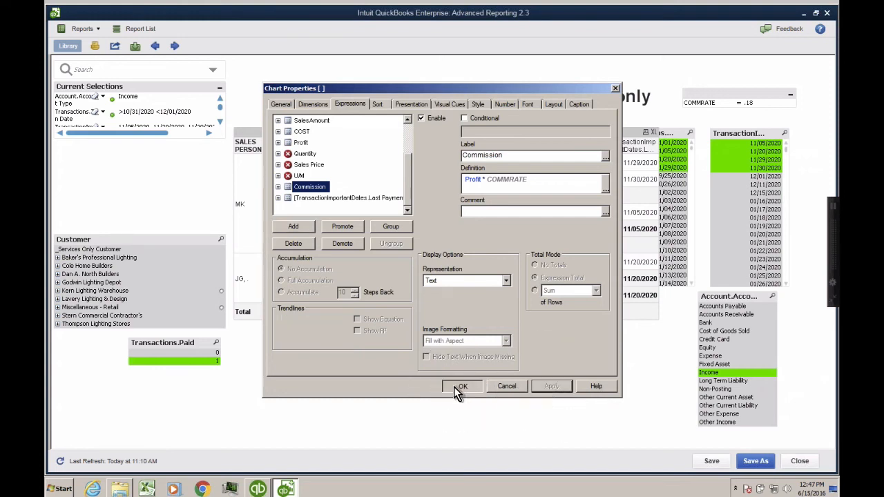
pyautogui.click(601, 181)
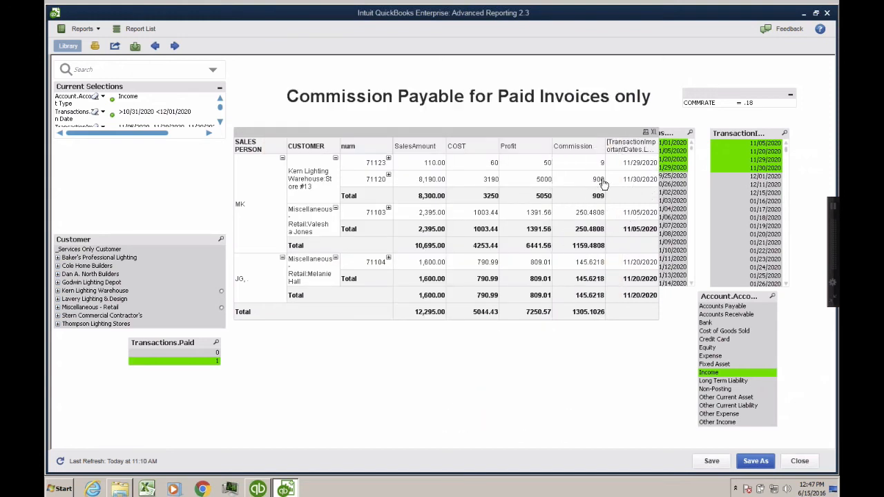
# Test the adjustable commission rate by setting COMMRATE to .12 and replacing that value with .25.
pyautogui.click(755, 103)
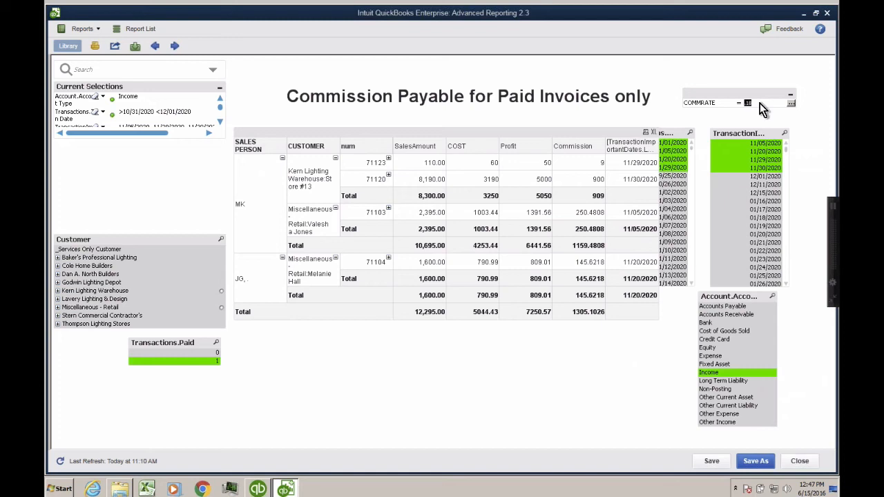
pyautogui.write('.12')
pyautogui.press('Return')
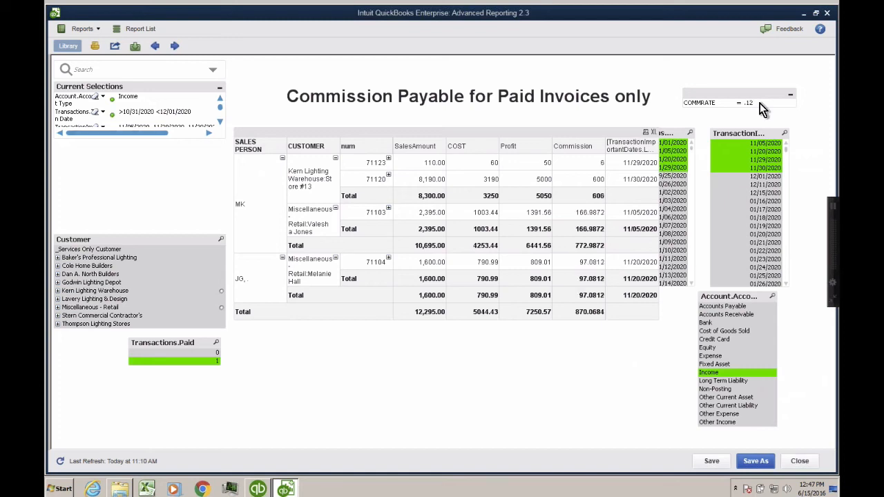
pyautogui.click(760, 103)
pyautogui.write('.25')
pyautogui.press('Return')
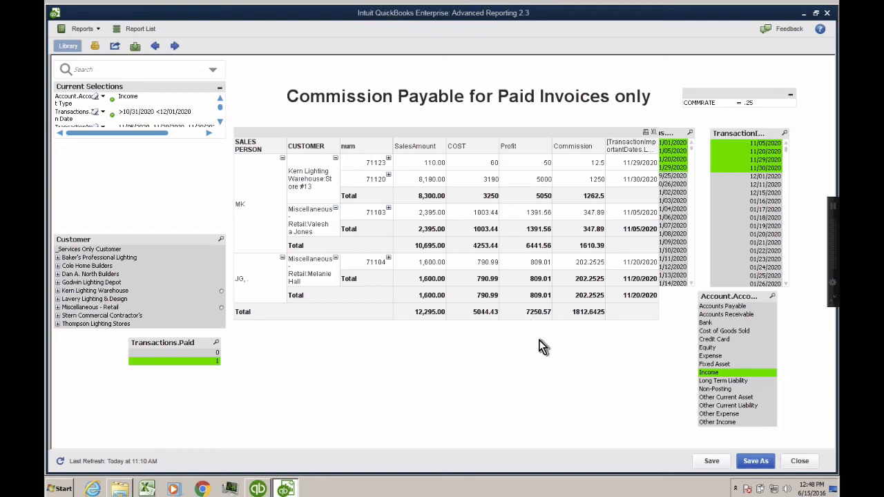
pyautogui.hotkey('ctrl', 'Left')
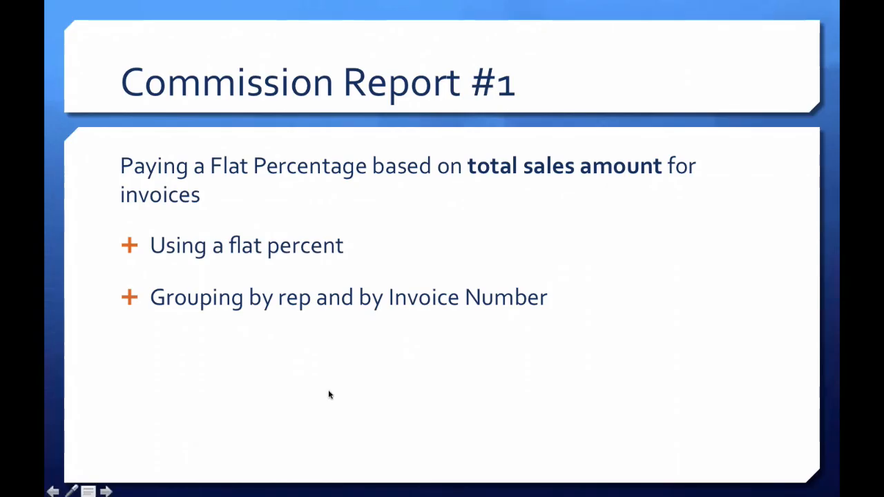
pyautogui.press('Right')
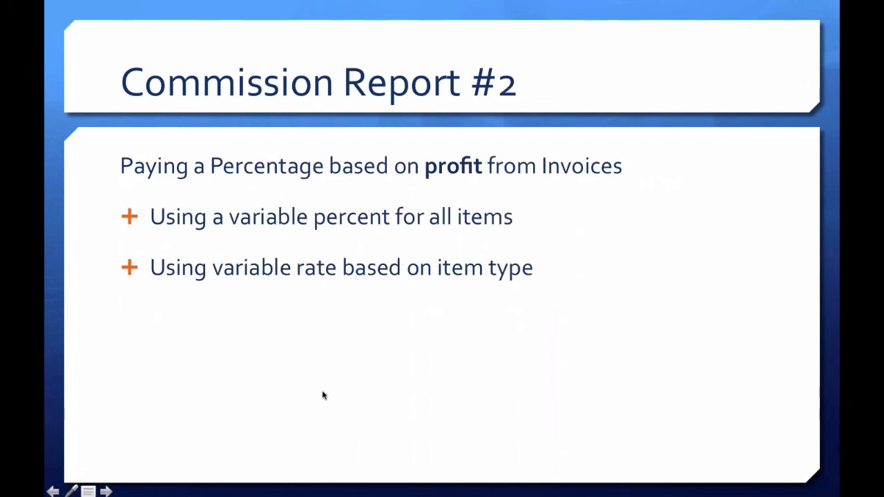
pyautogui.press('Right')
pyautogui.press('Right')
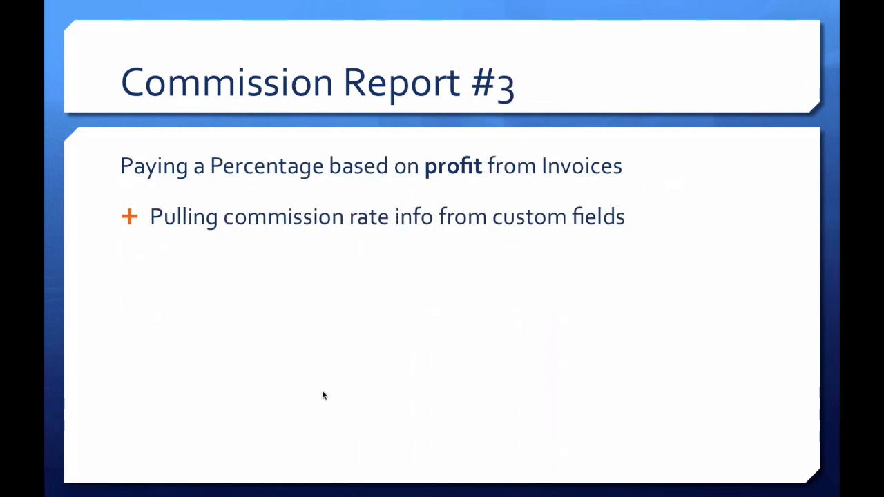